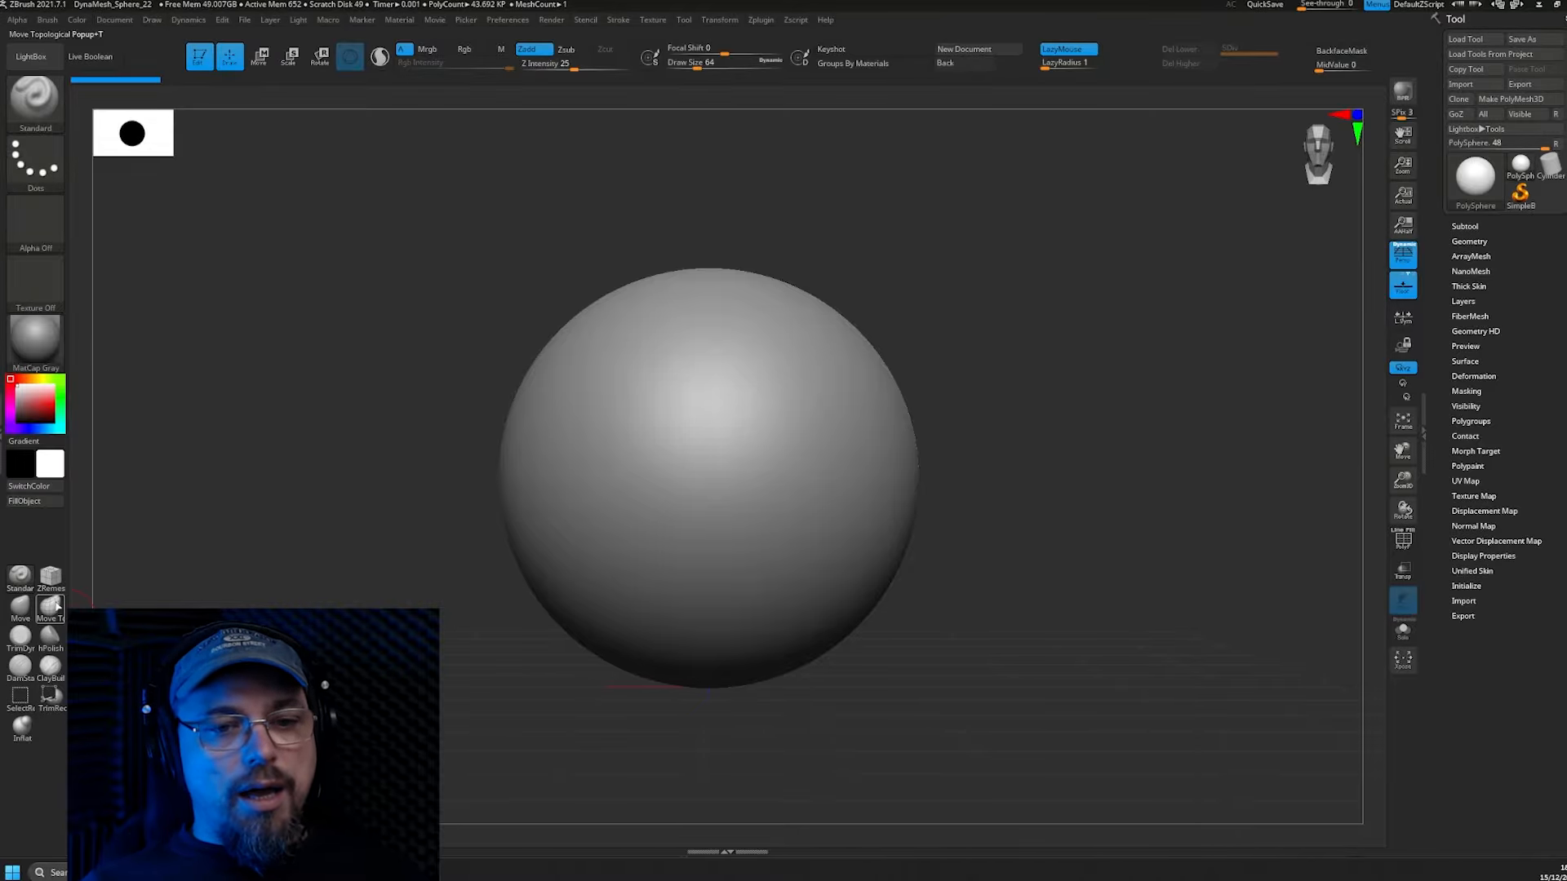
Choose the ClayBuildup brush and lay short diagonal test strokes on the front of the sphere.
left_click(37, 98)
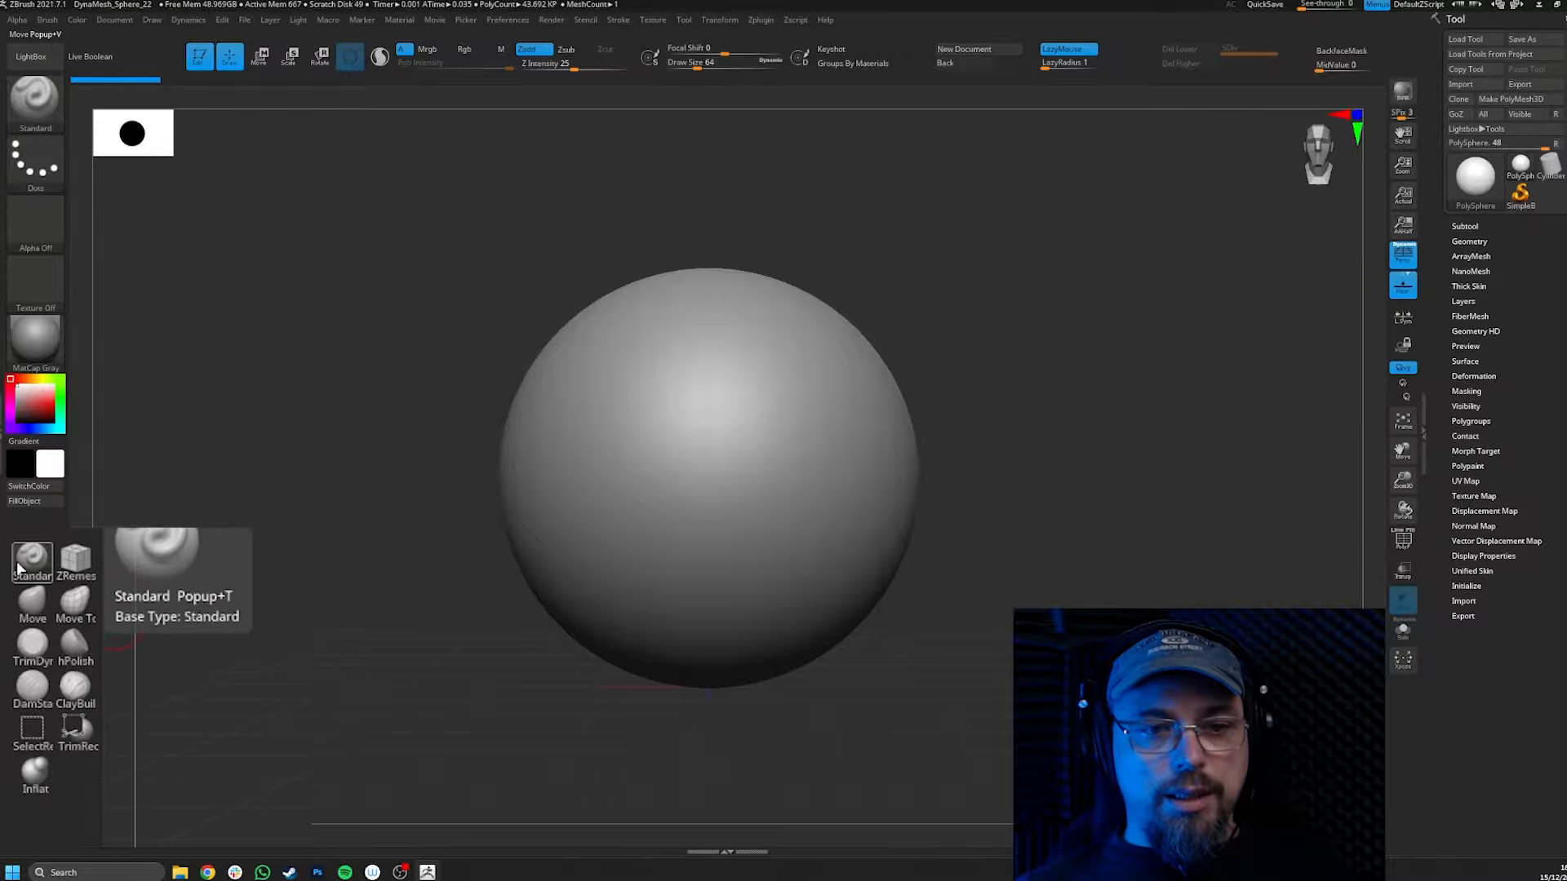
left_click(25, 692)
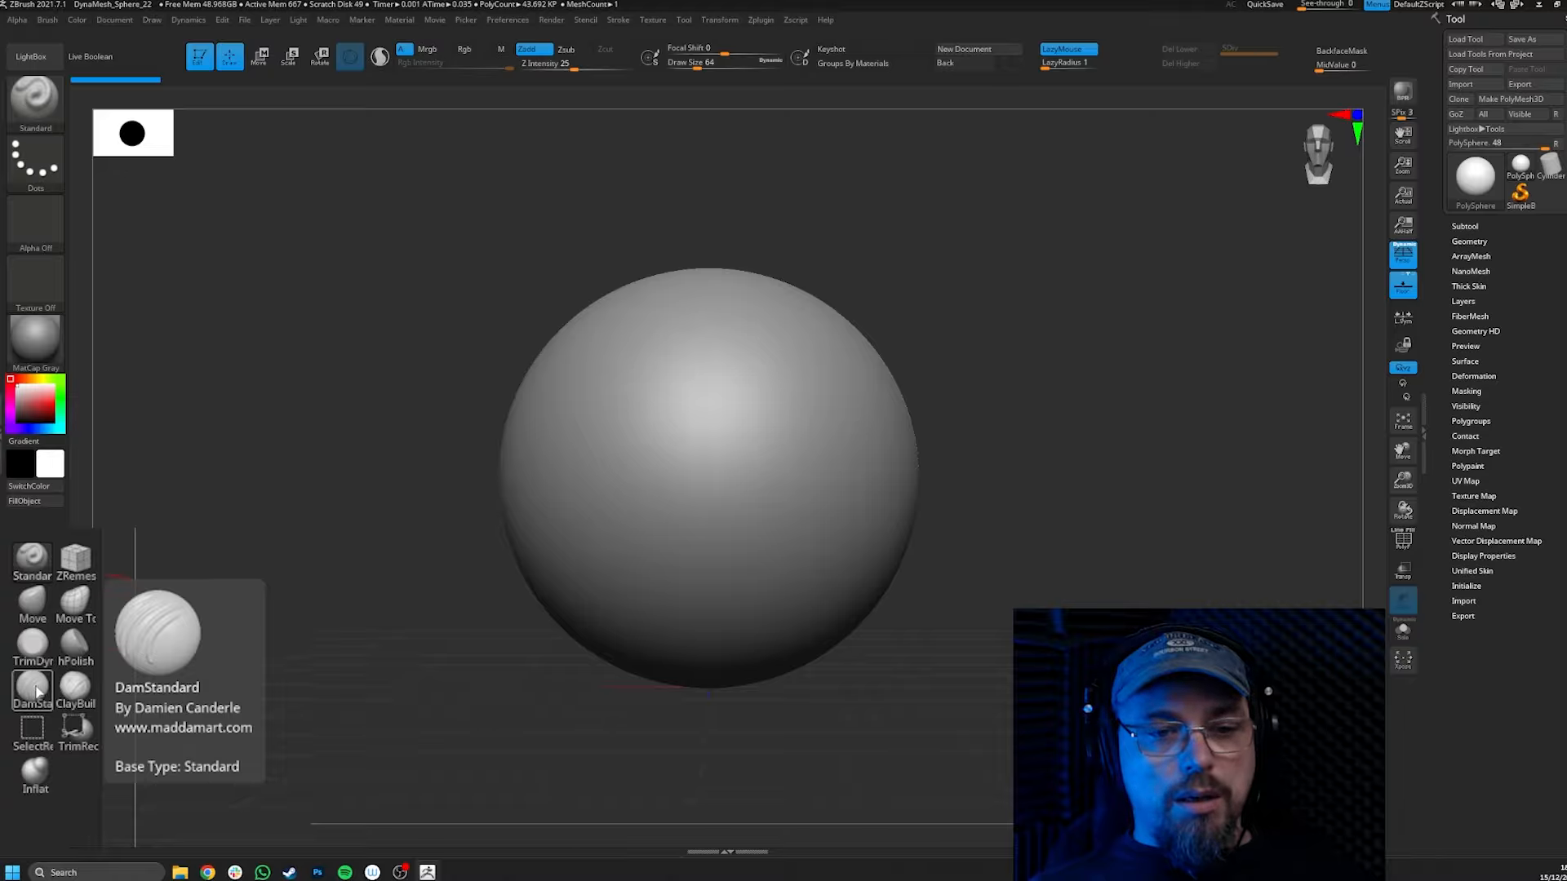
left_click(86, 688)
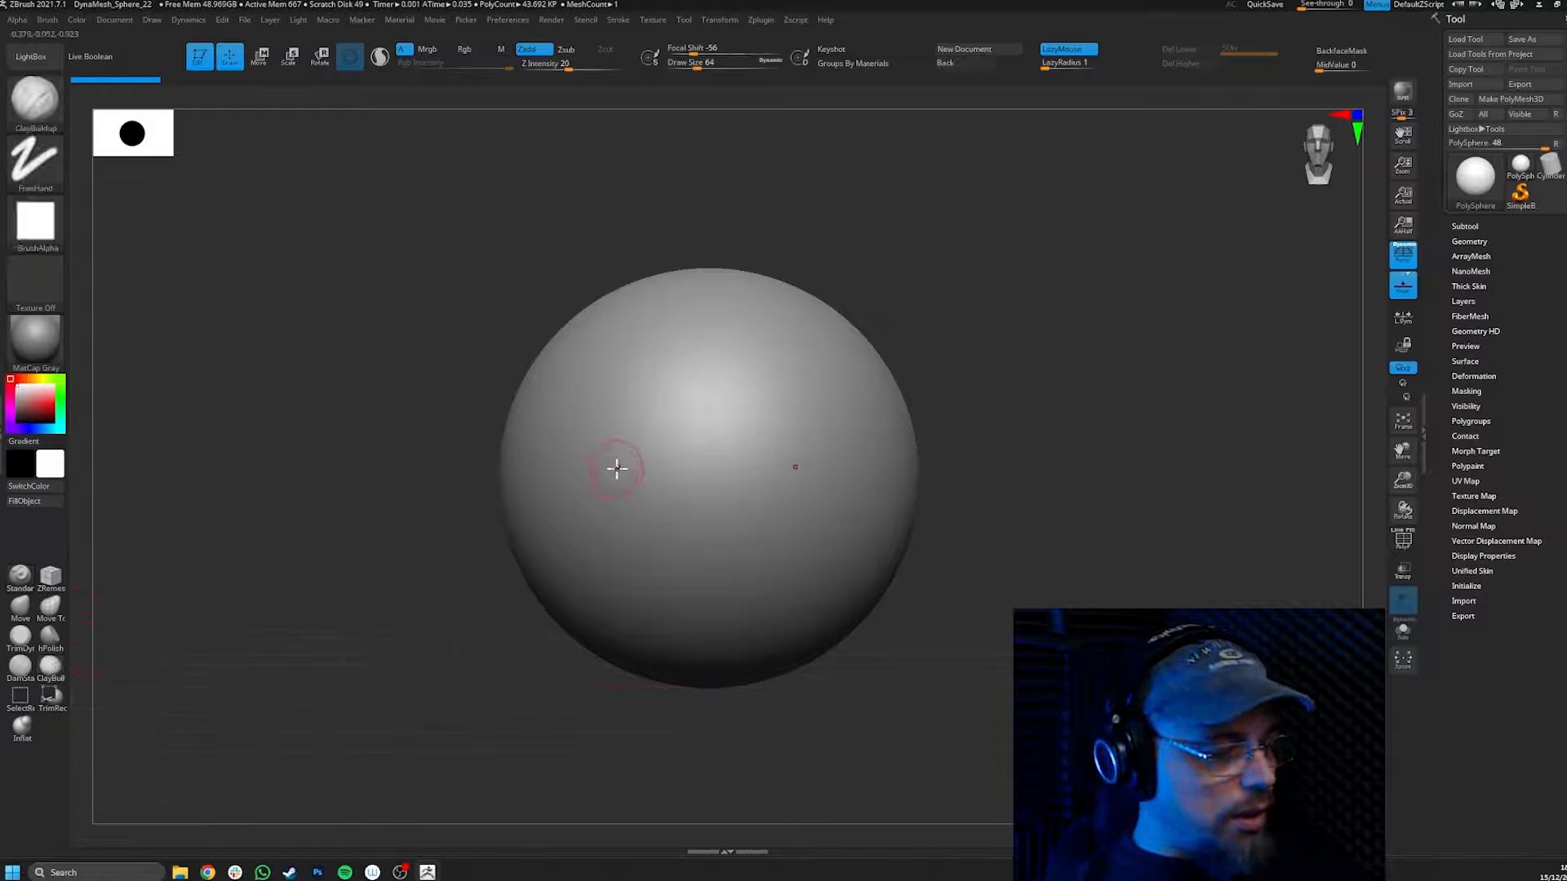
mouse_move(779, 423)
left_mouse_down()
mouse_move(753, 443)
mouse_move(798, 444)
mouse_move(747, 527)
left_mouse_up()
Set LazyRadius to 200 and build up long parallel diagonal clay strokes beside the first marks.
left_click_drag(1057, 68, 1073, 61)
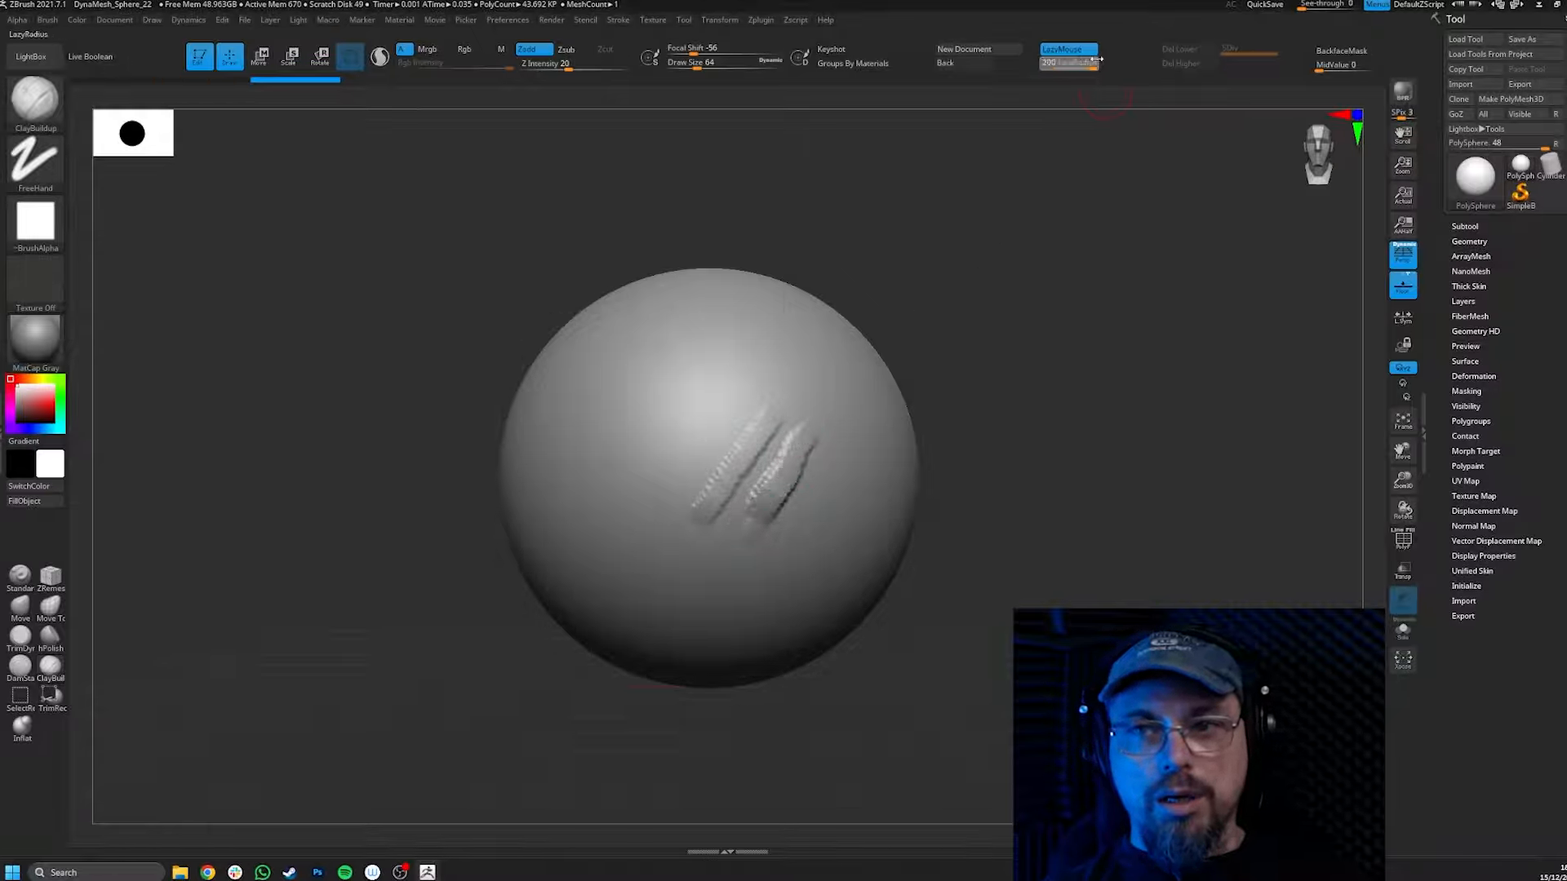
left_click(1050, 63)
mouse_move(724, 390)
left_mouse_down()
mouse_move(612, 525)
mouse_move(581, 626)
left_mouse_up()
right_click_drag(699, 441, 727, 459)
mouse_move(769, 372)
left_mouse_down()
mouse_move(669, 489)
mouse_move(583, 633)
left_mouse_up()
mouse_move(721, 390)
left_mouse_down()
mouse_move(653, 481)
mouse_move(585, 632)
left_mouse_up()
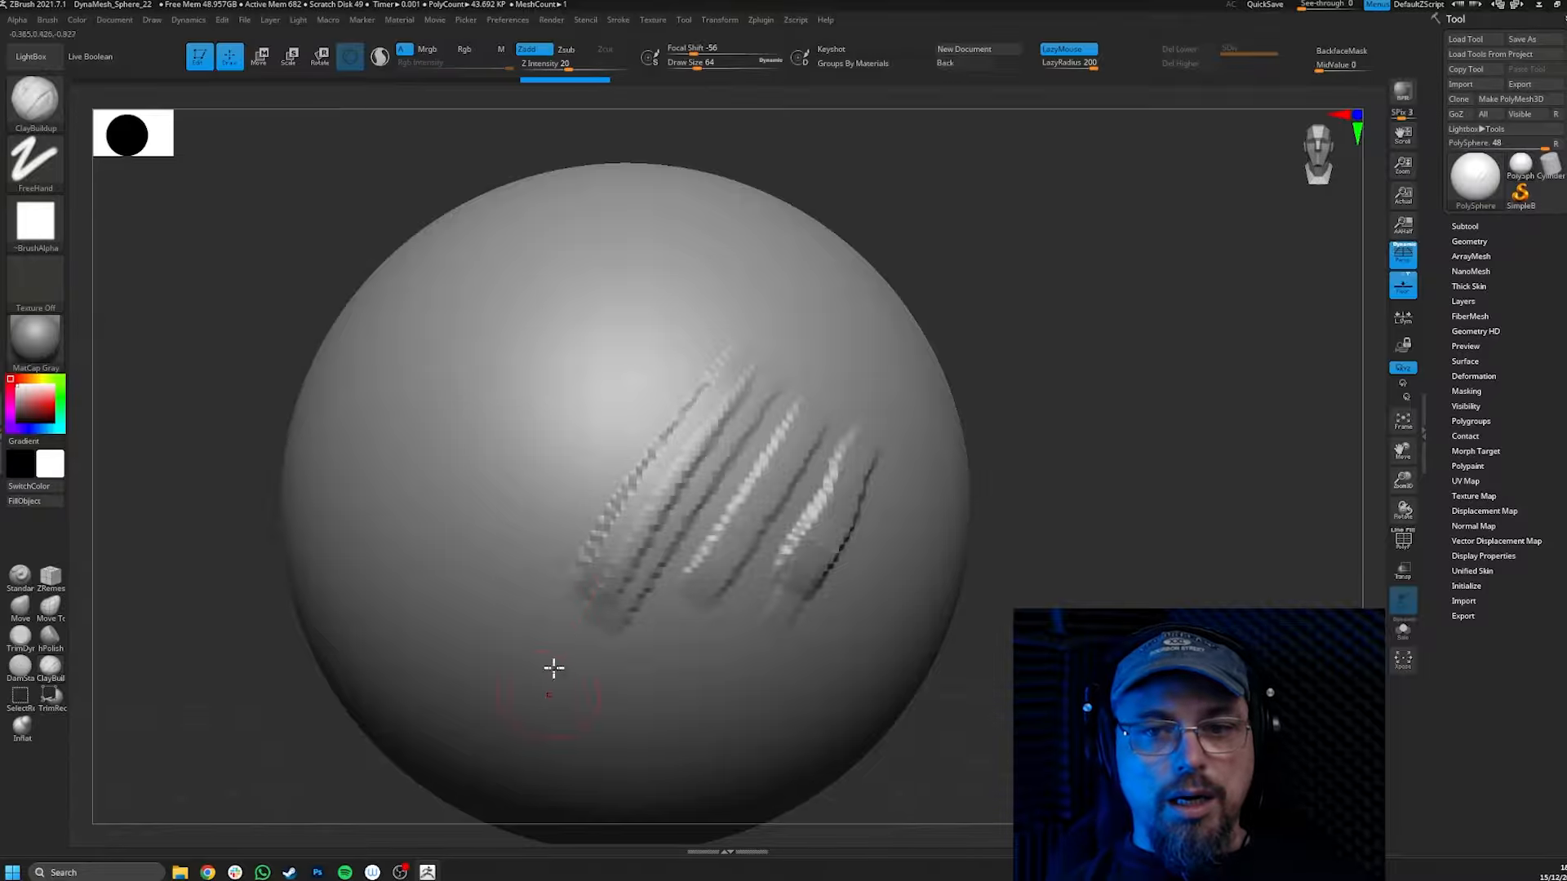
left_click_drag(745, 349, 588, 622)
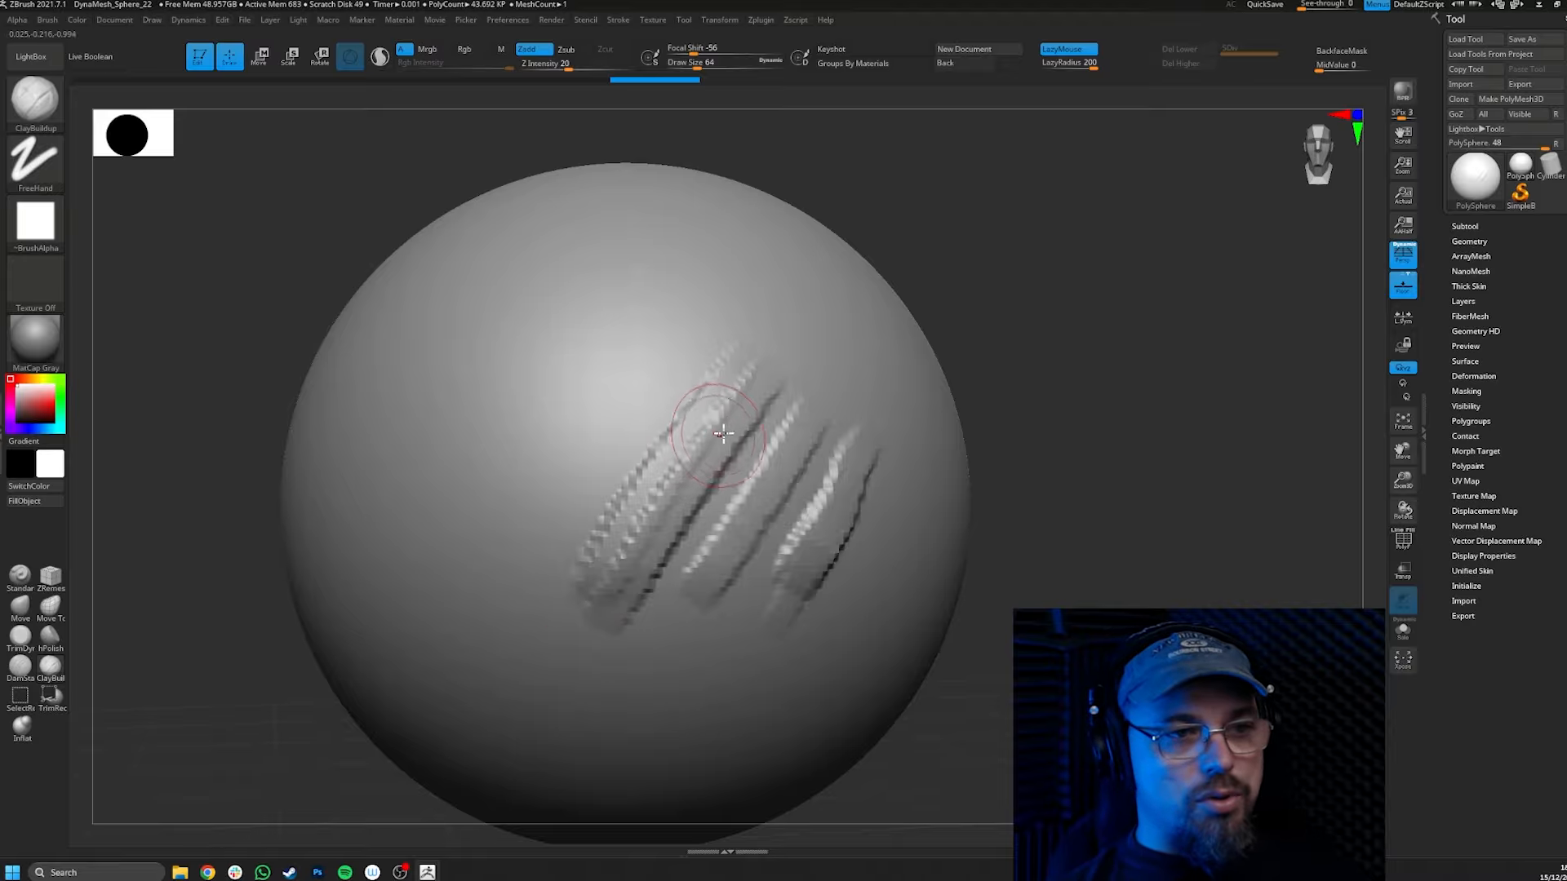
mouse_move(752, 351)
left_mouse_down()
mouse_move(763, 393)
mouse_move(633, 613)
mouse_move(599, 713)
left_mouse_up()
Cross the diagonal clay strokes with strokes running the opposite way to form a crosshatched patch.
mouse_move(707, 523)
right_mouse_down()
mouse_move(647, 483)
mouse_move(694, 457)
right_mouse_up()
mouse_move(600, 439)
left_mouse_down()
mouse_move(718, 510)
mouse_move(739, 543)
mouse_move(608, 486)
mouse_move(776, 578)
left_mouse_up()
mouse_move(707, 469)
right_mouse_down()
mouse_move(584, 412)
mouse_move(672, 414)
right_mouse_up()
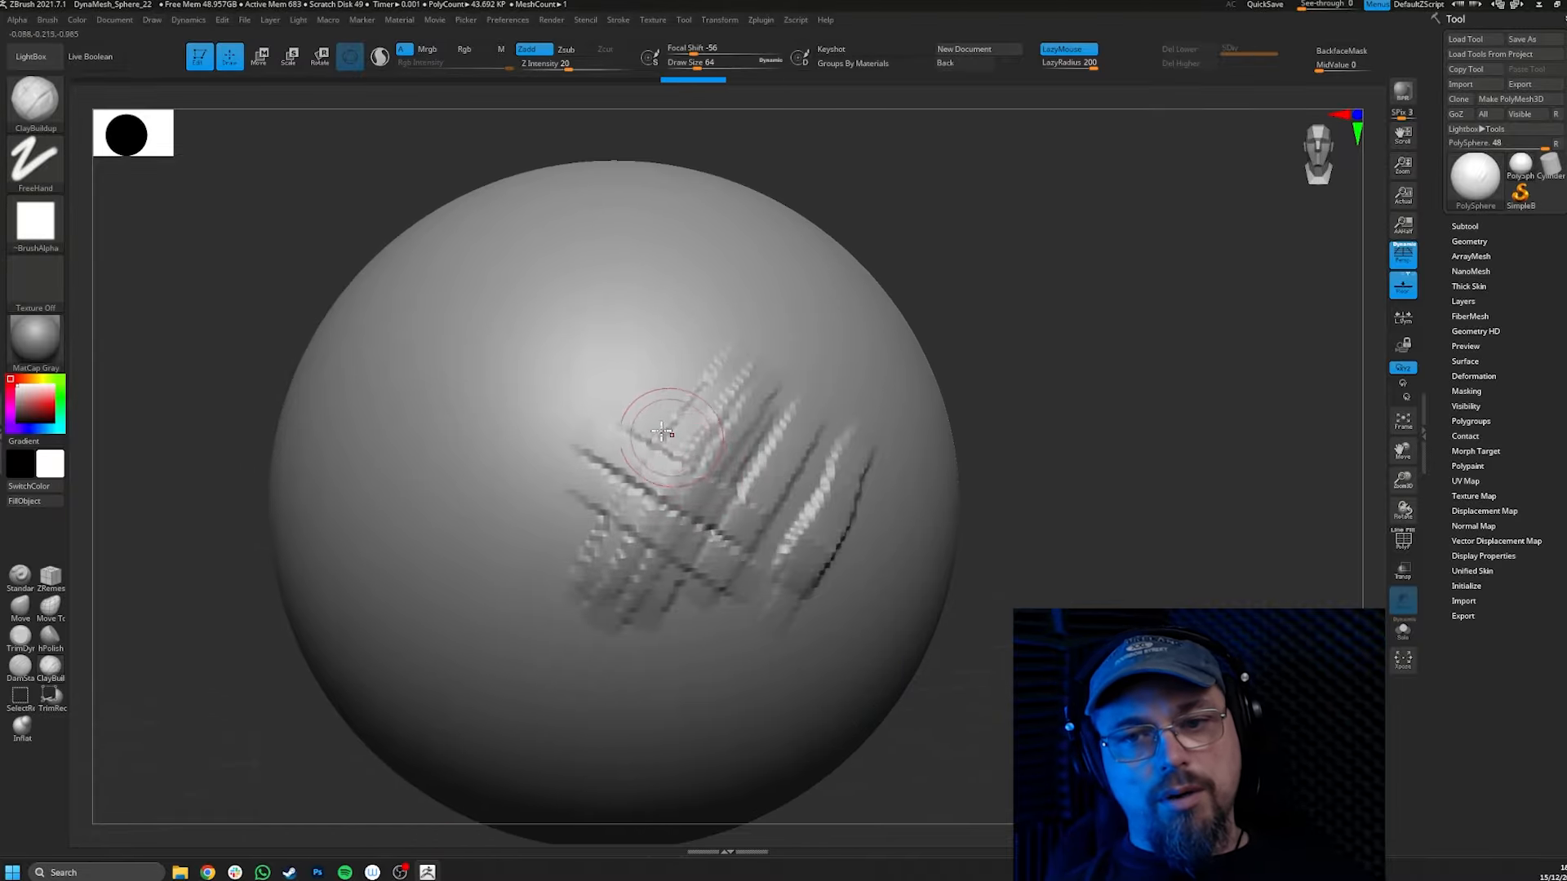
left_click_drag(649, 417, 857, 557)
left_click_drag(690, 393, 855, 523)
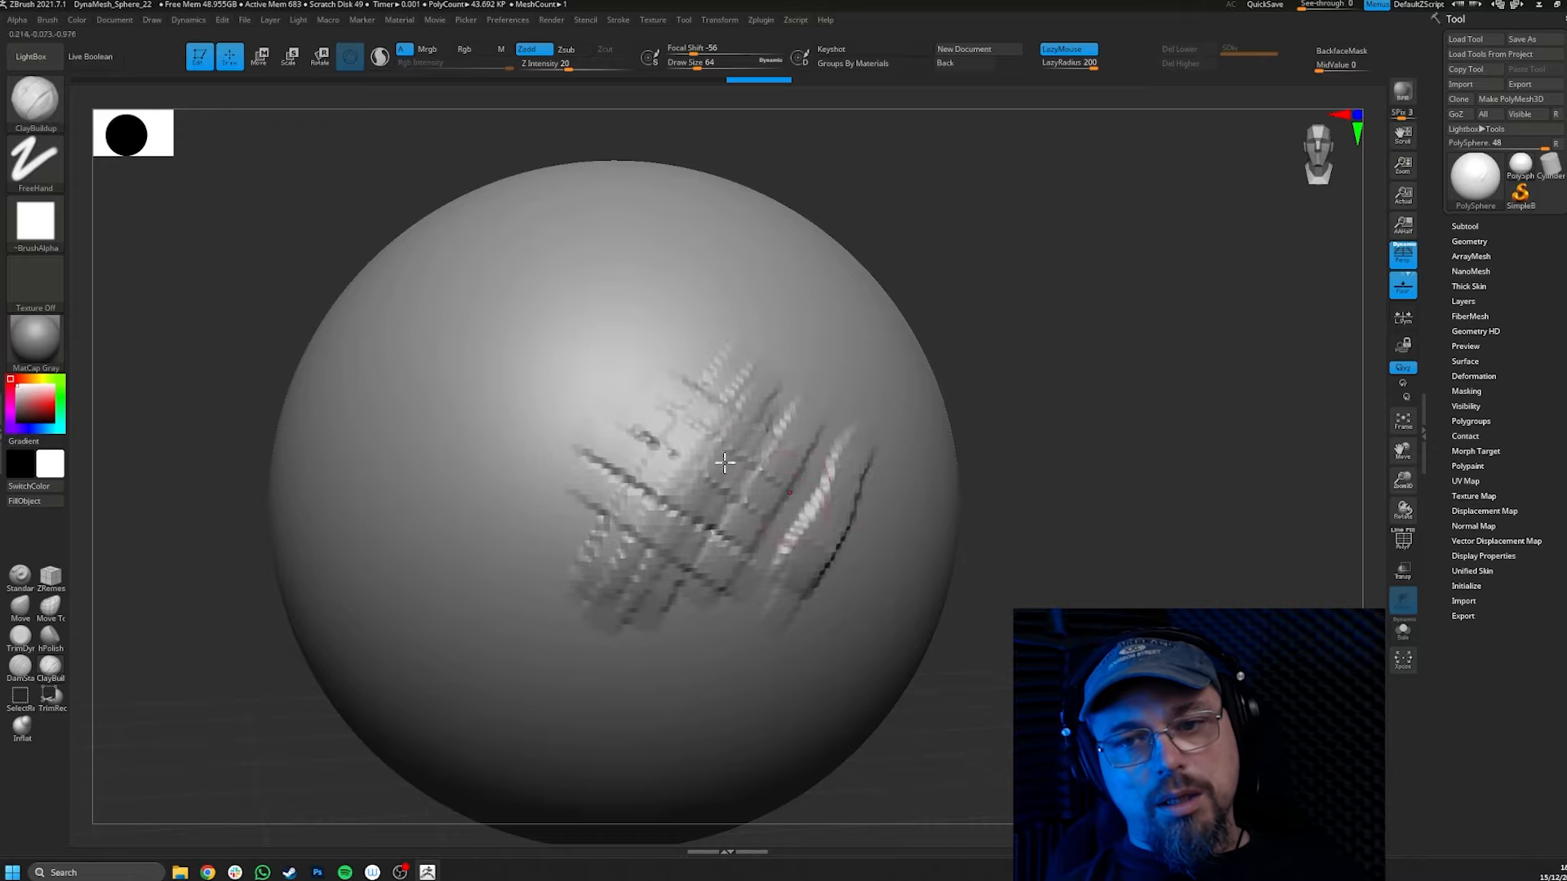
left_click_drag(651, 419, 852, 562)
left_click_drag(666, 448, 852, 565)
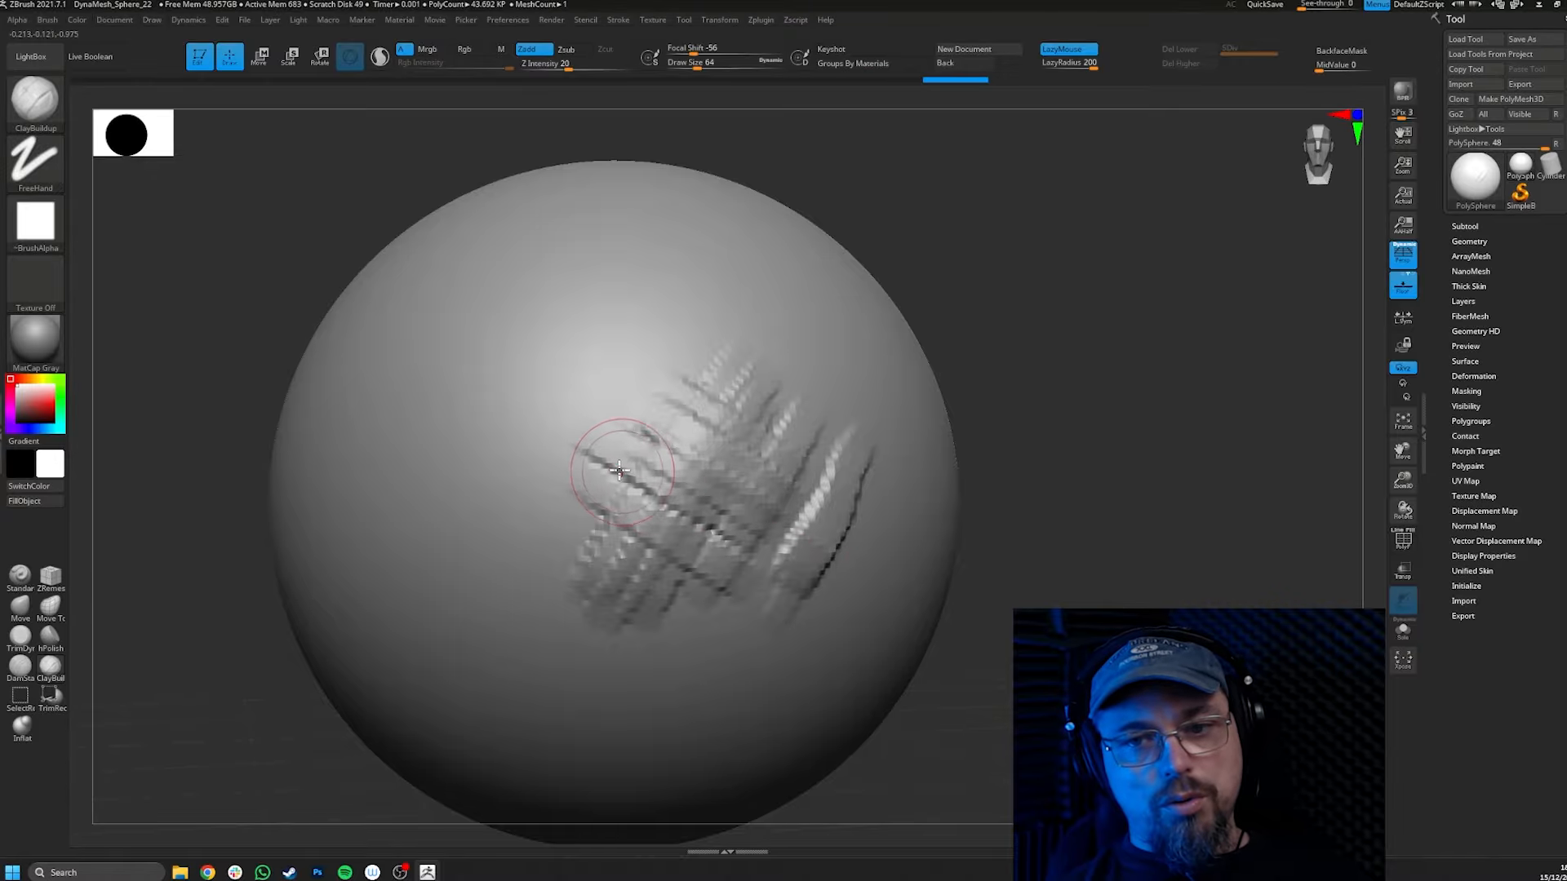
left_click_drag(600, 459, 849, 624)
left_click_drag(713, 550, 786, 598)
Layer more ClayBuildup strokes in the original diagonal direction over the crosshatched patch to thicken it.
left_click_drag(695, 408, 600, 591)
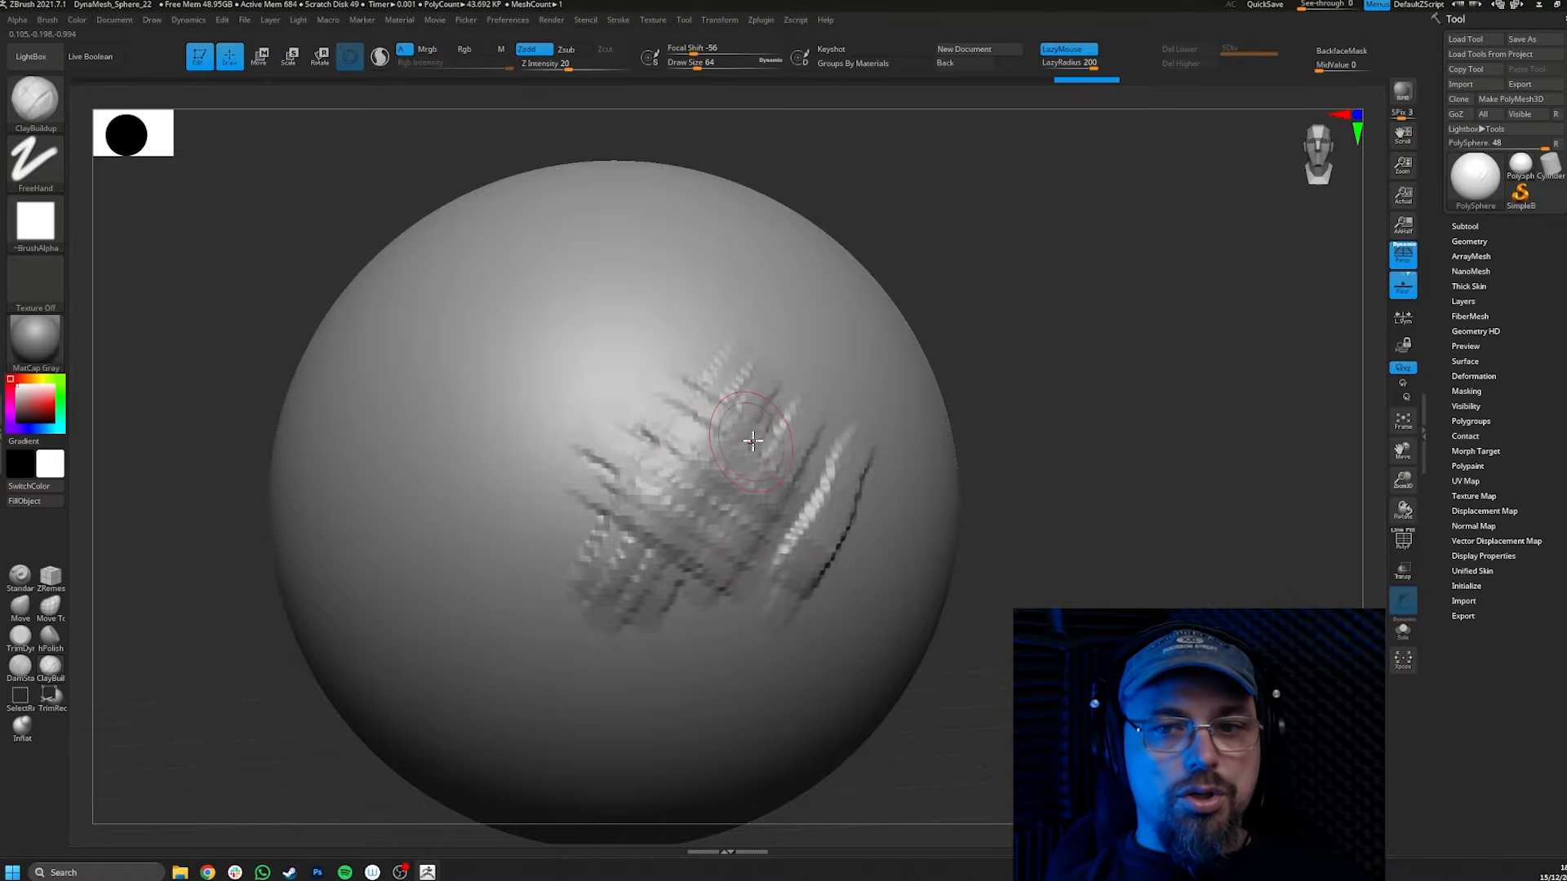
left_click_drag(753, 440, 653, 604)
left_click_drag(727, 395, 608, 620)
right_click_drag(742, 445, 682, 425)
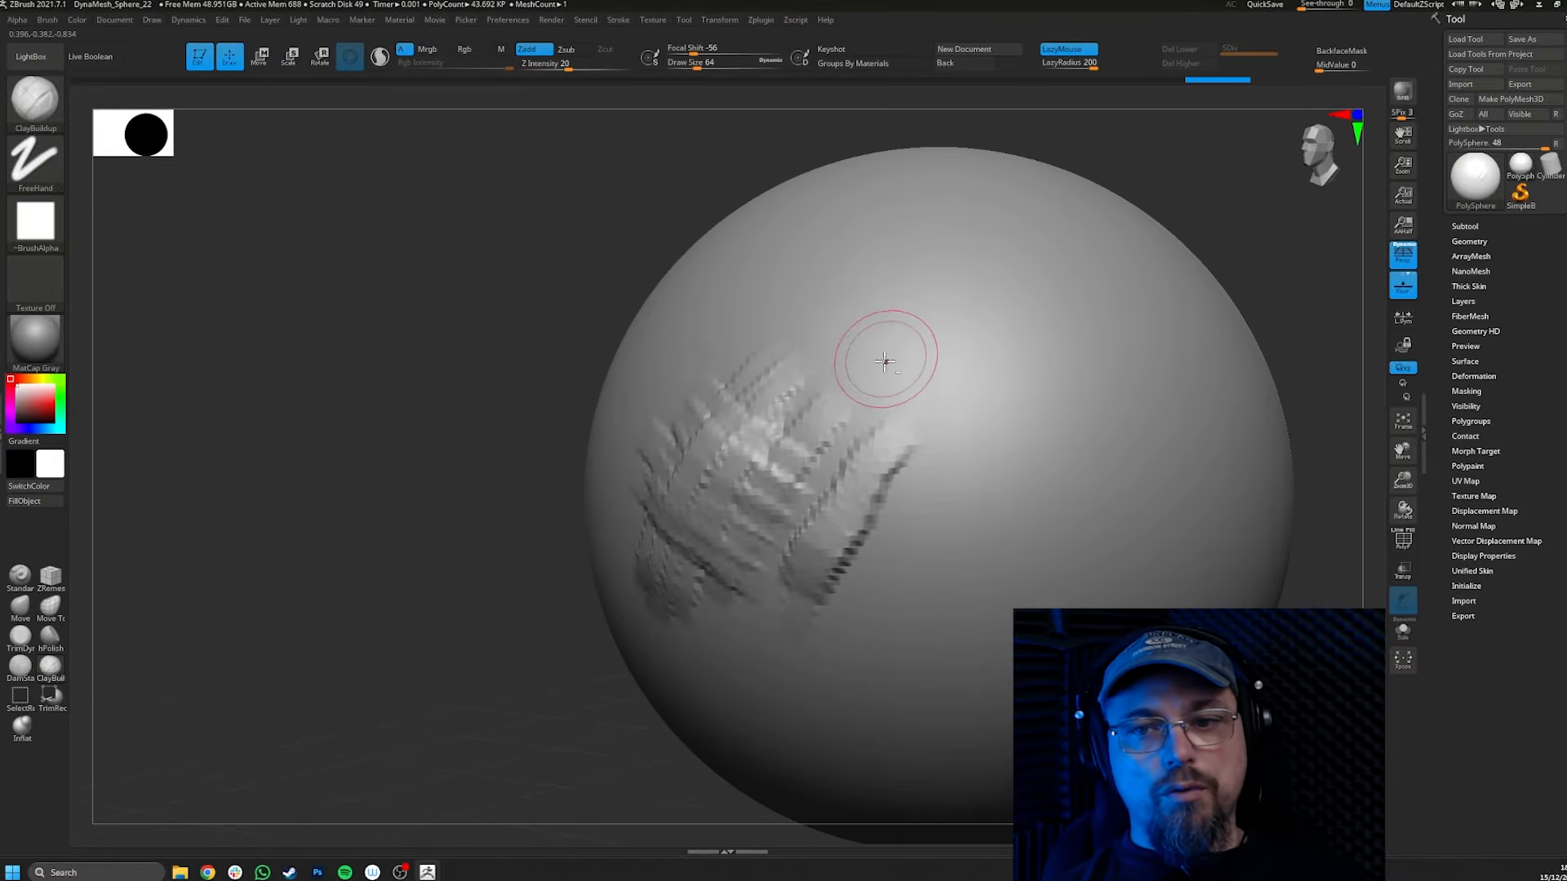
left_click_drag(878, 367, 665, 605)
left_click_drag(848, 395, 673, 633)
right_click_drag(767, 481, 841, 474)
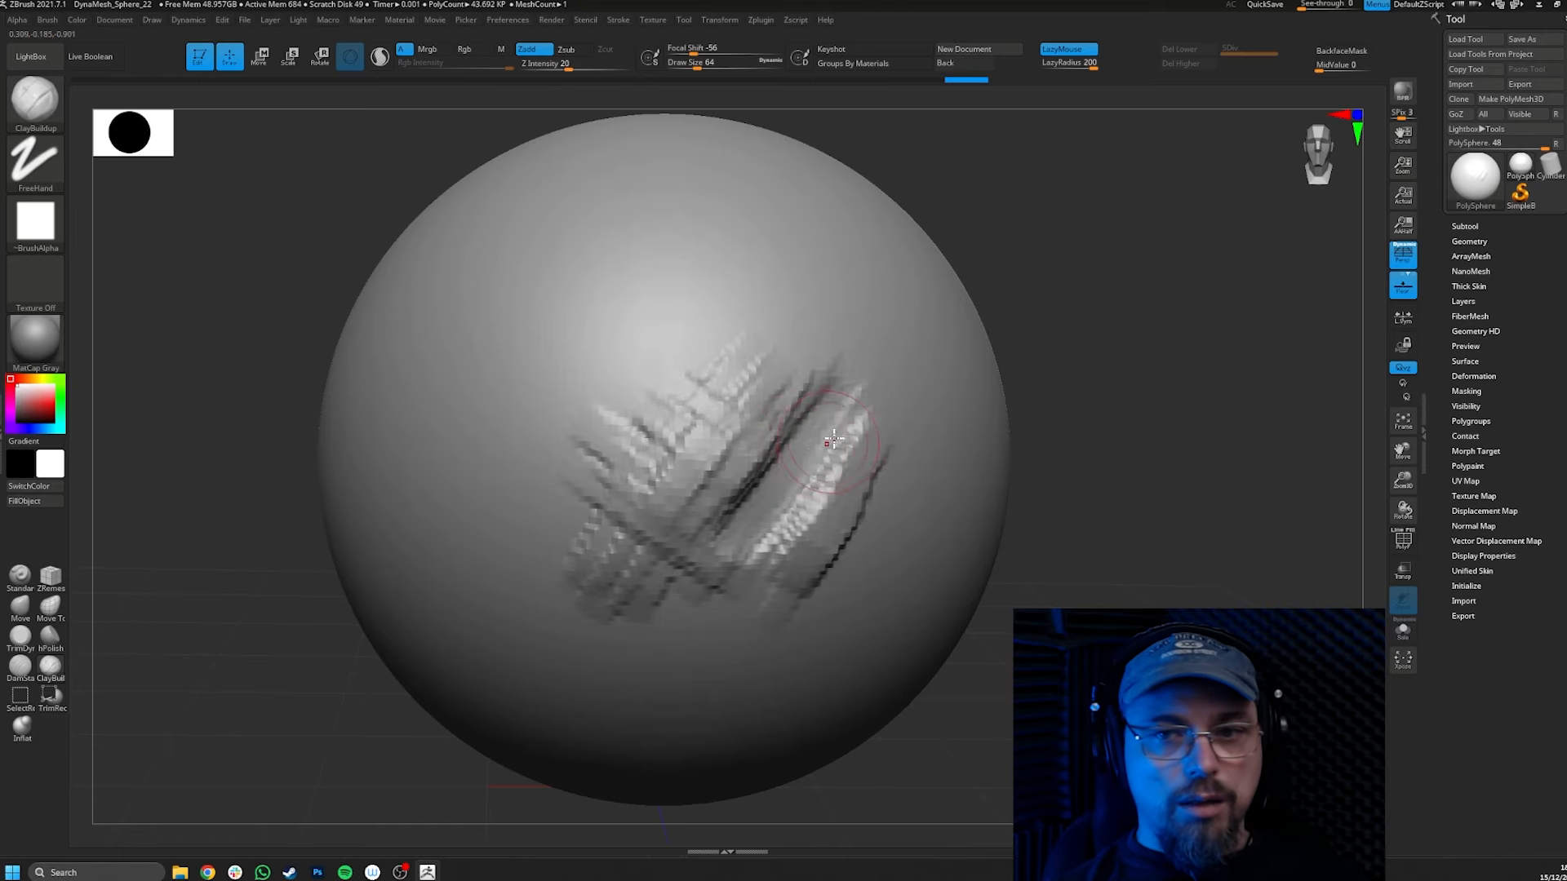
left_click_drag(754, 530, 703, 624)
mouse_move(683, 529)
right_mouse_down()
mouse_move(727, 531)
mouse_move(717, 384)
right_mouse_up()
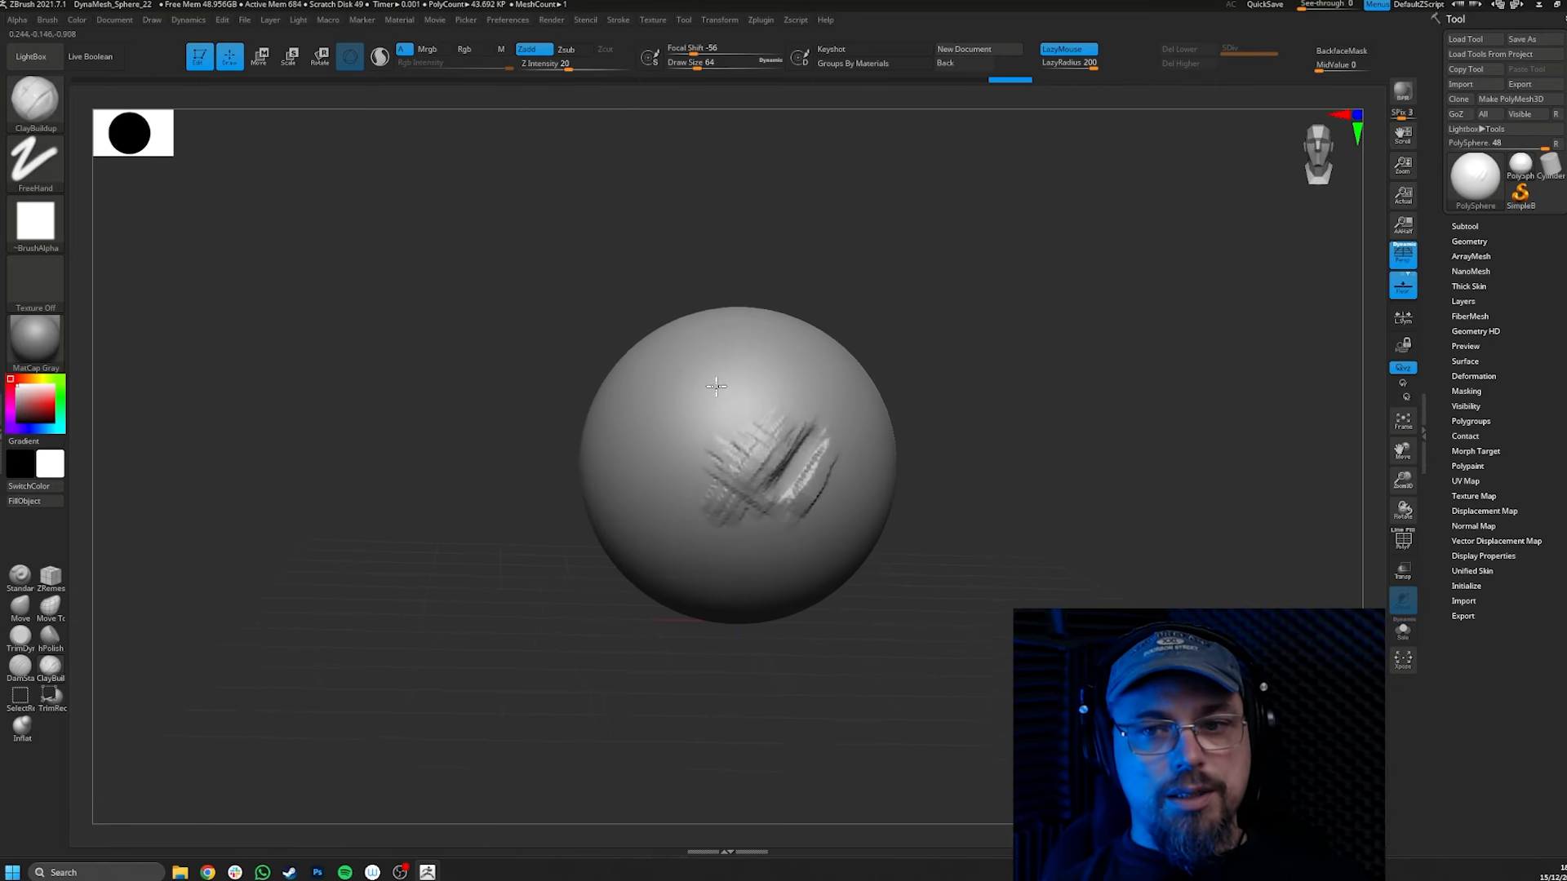
Choose the DamStandard brush, set LazyRadius to 200 and carve two crossing grooves beside the crosshatched patch.
left_click(20, 669)
left_click_drag(1084, 59, 1109, 60)
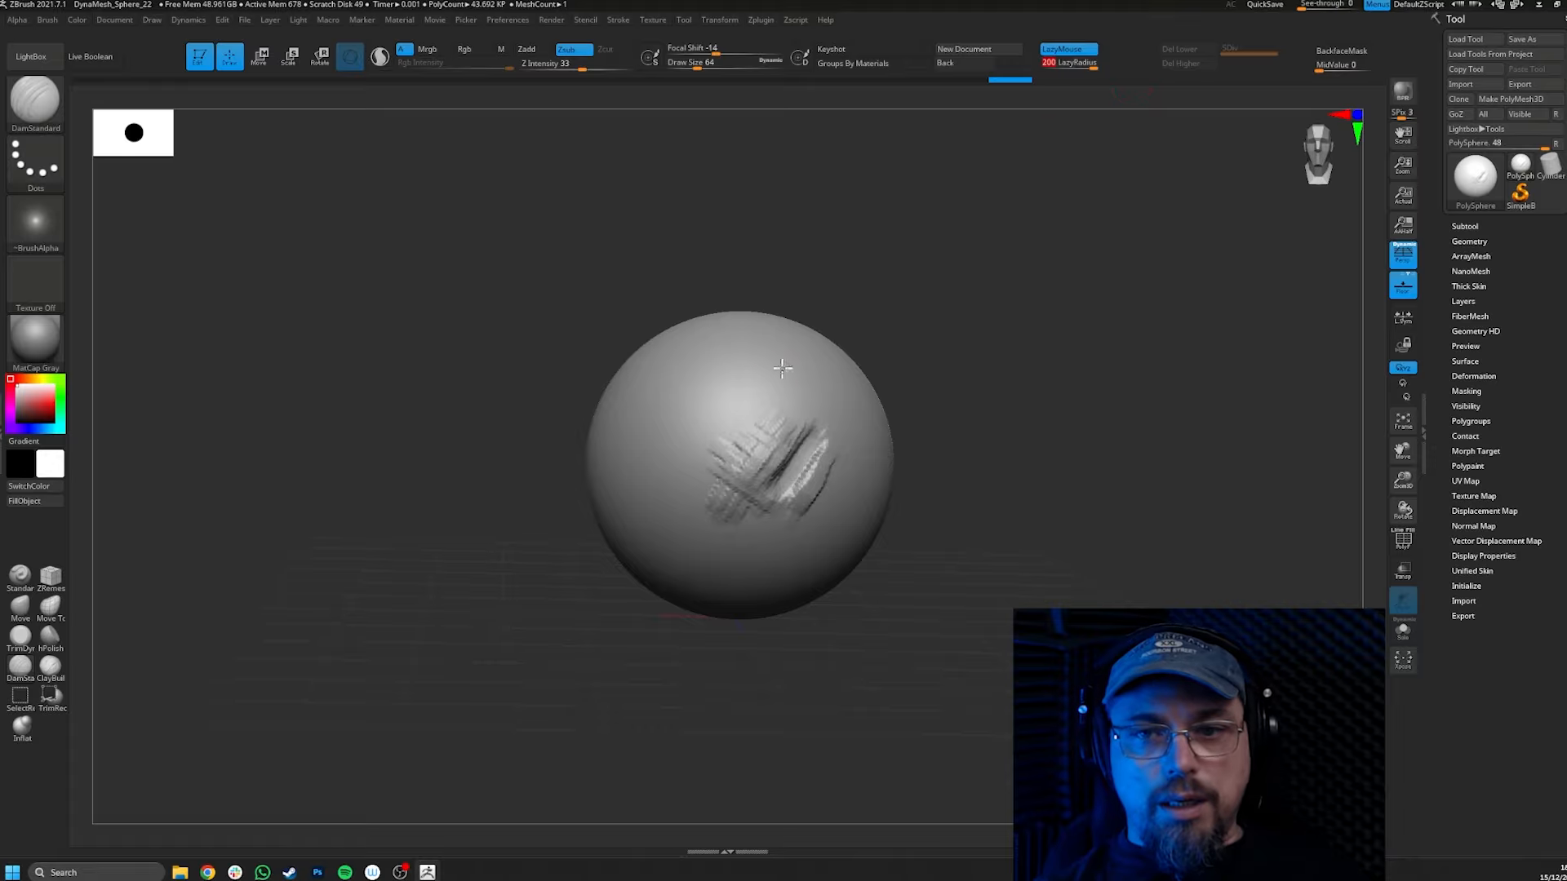
right_click_drag(711, 396, 717, 506, "ctrl")
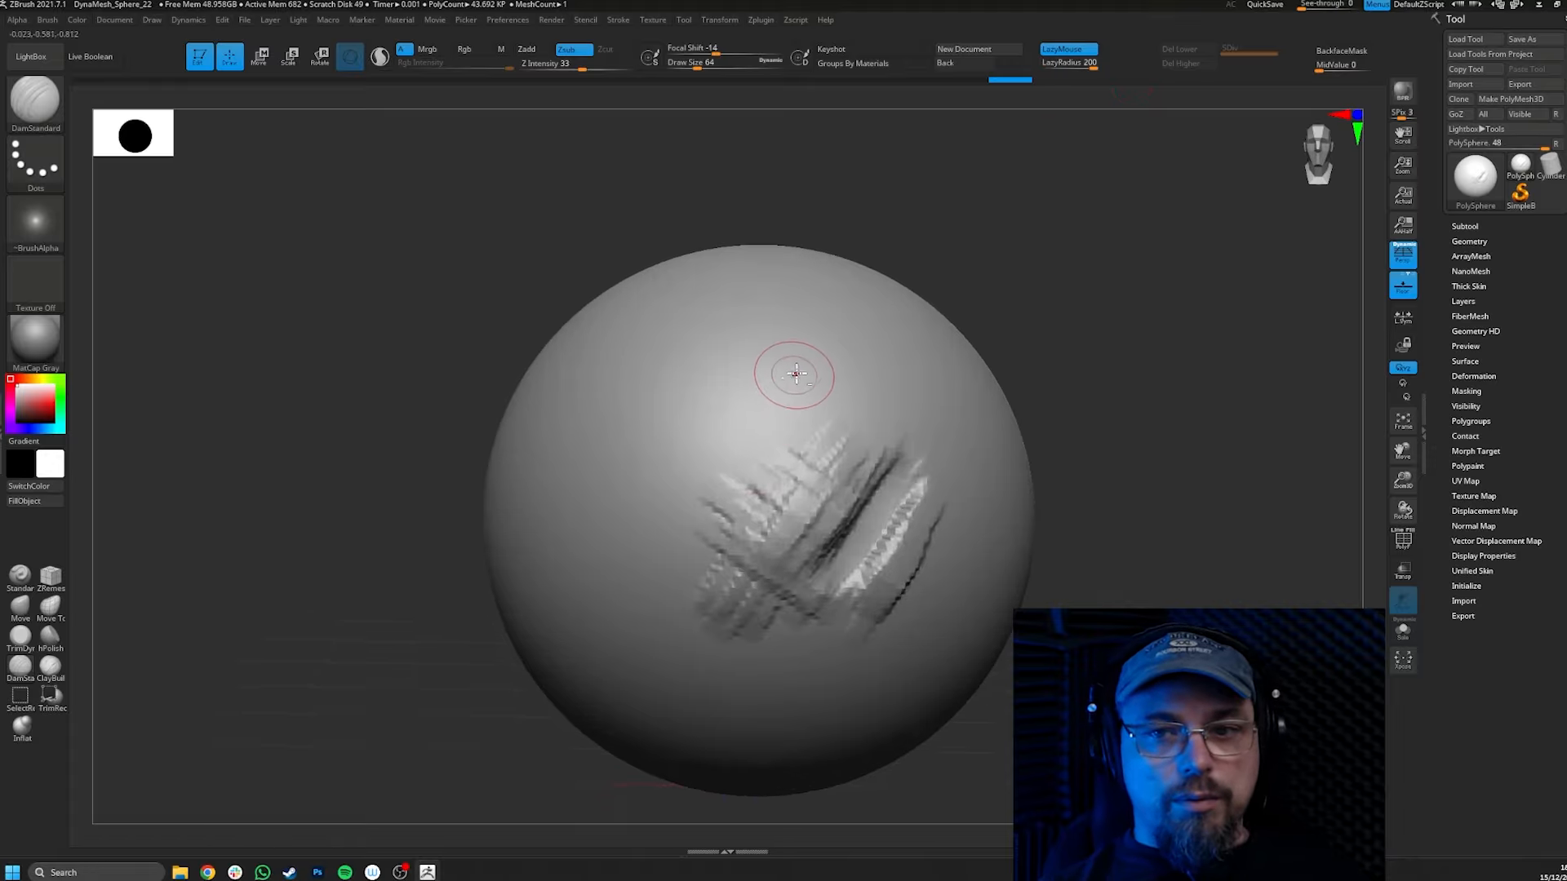
mouse_move(792, 374)
left_mouse_down()
mouse_move(690, 445)
mouse_move(645, 545)
left_mouse_up()
right_click_drag(692, 466, 714, 353)
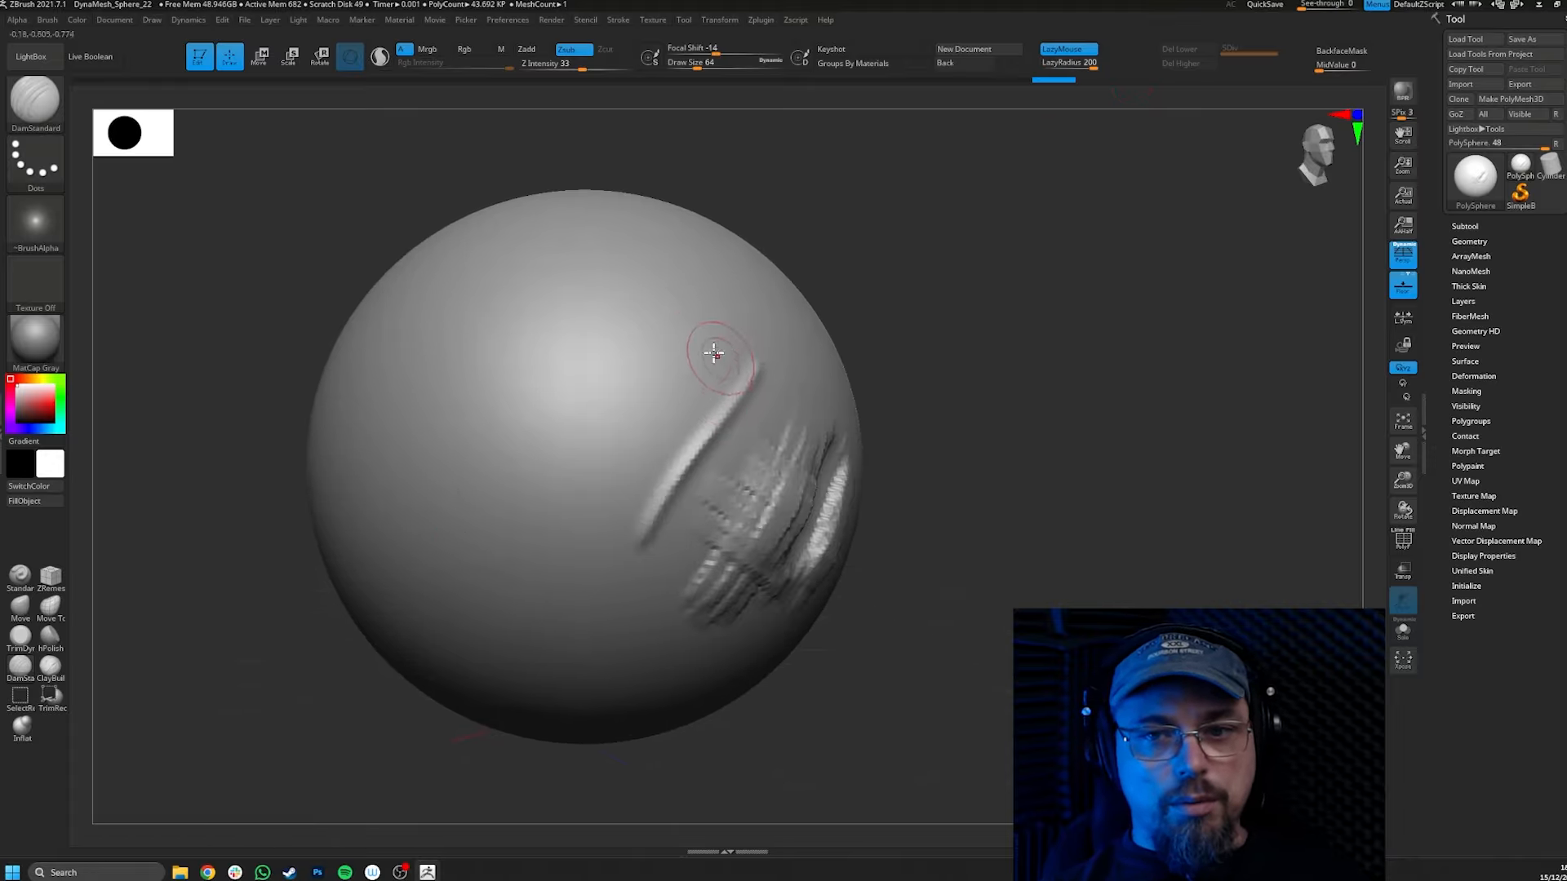
left_click_drag(735, 491, 718, 658)
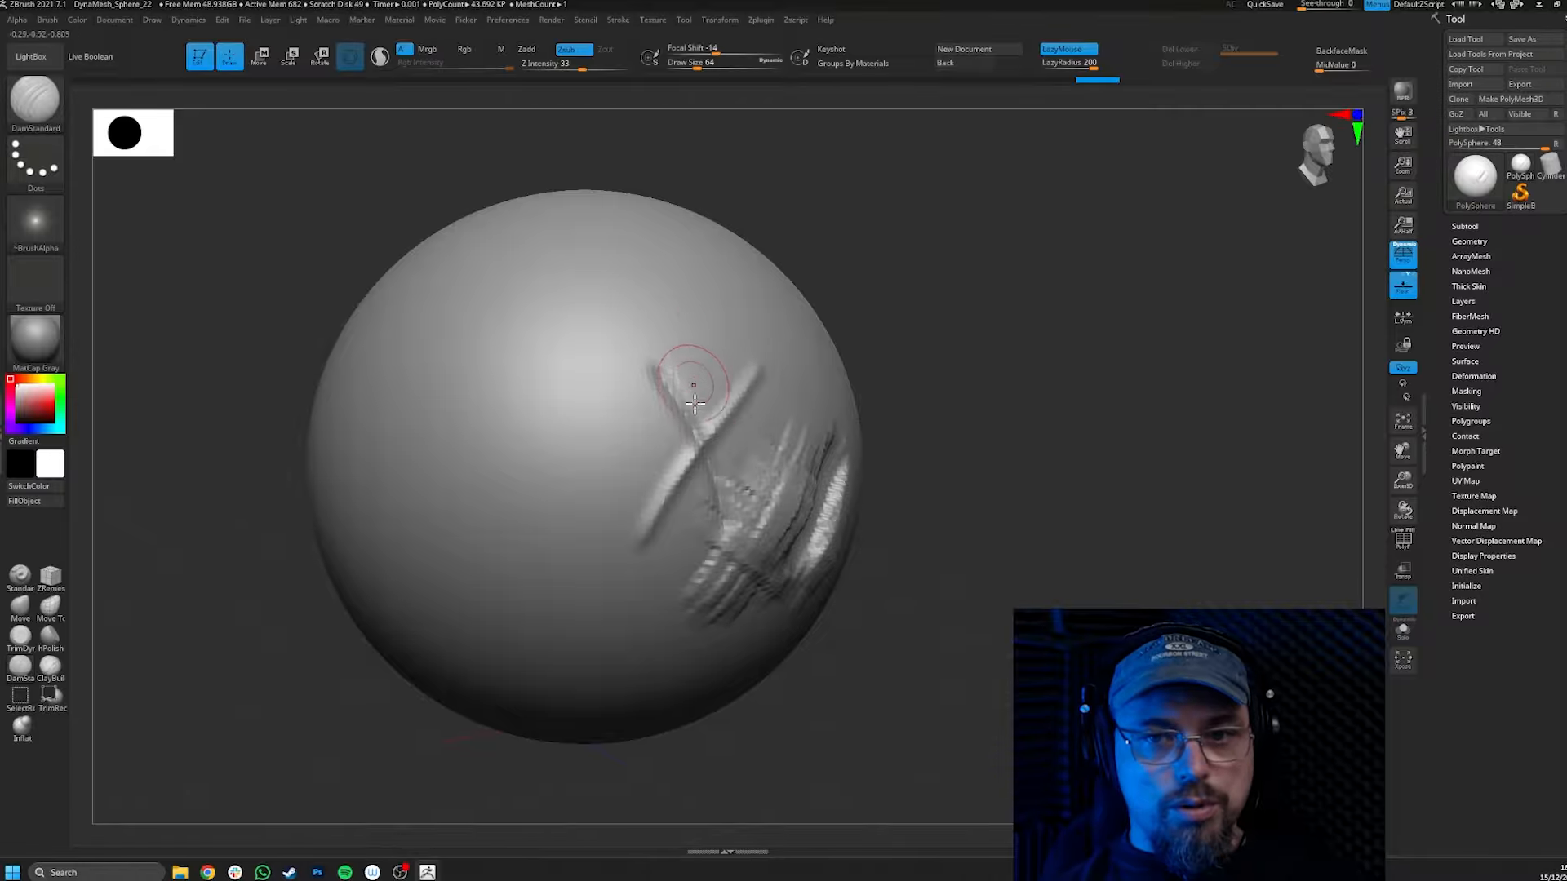
mouse_move(691, 367)
right_mouse_down()
mouse_move(712, 344)
mouse_move(682, 390)
mouse_move(689, 343)
right_mouse_up()
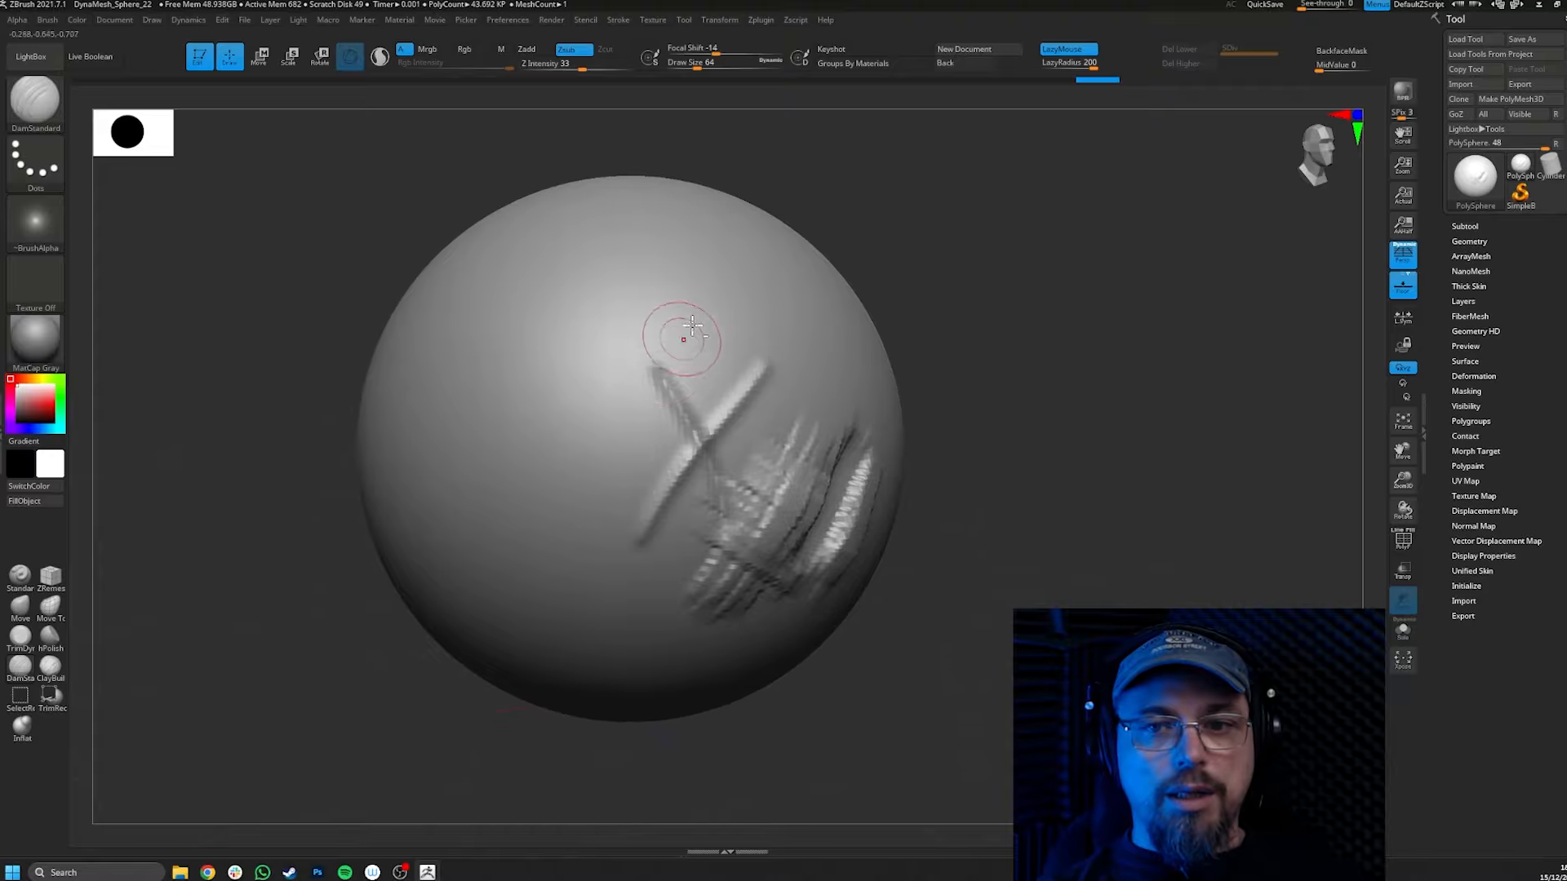
Carve four straight DamStandard grooves that join into a diamond-shaped panel above the crossed lines.
mouse_move(650, 331)
left_mouse_down()
mouse_move(517, 441)
mouse_move(444, 584)
mouse_move(457, 563)
left_mouse_up()
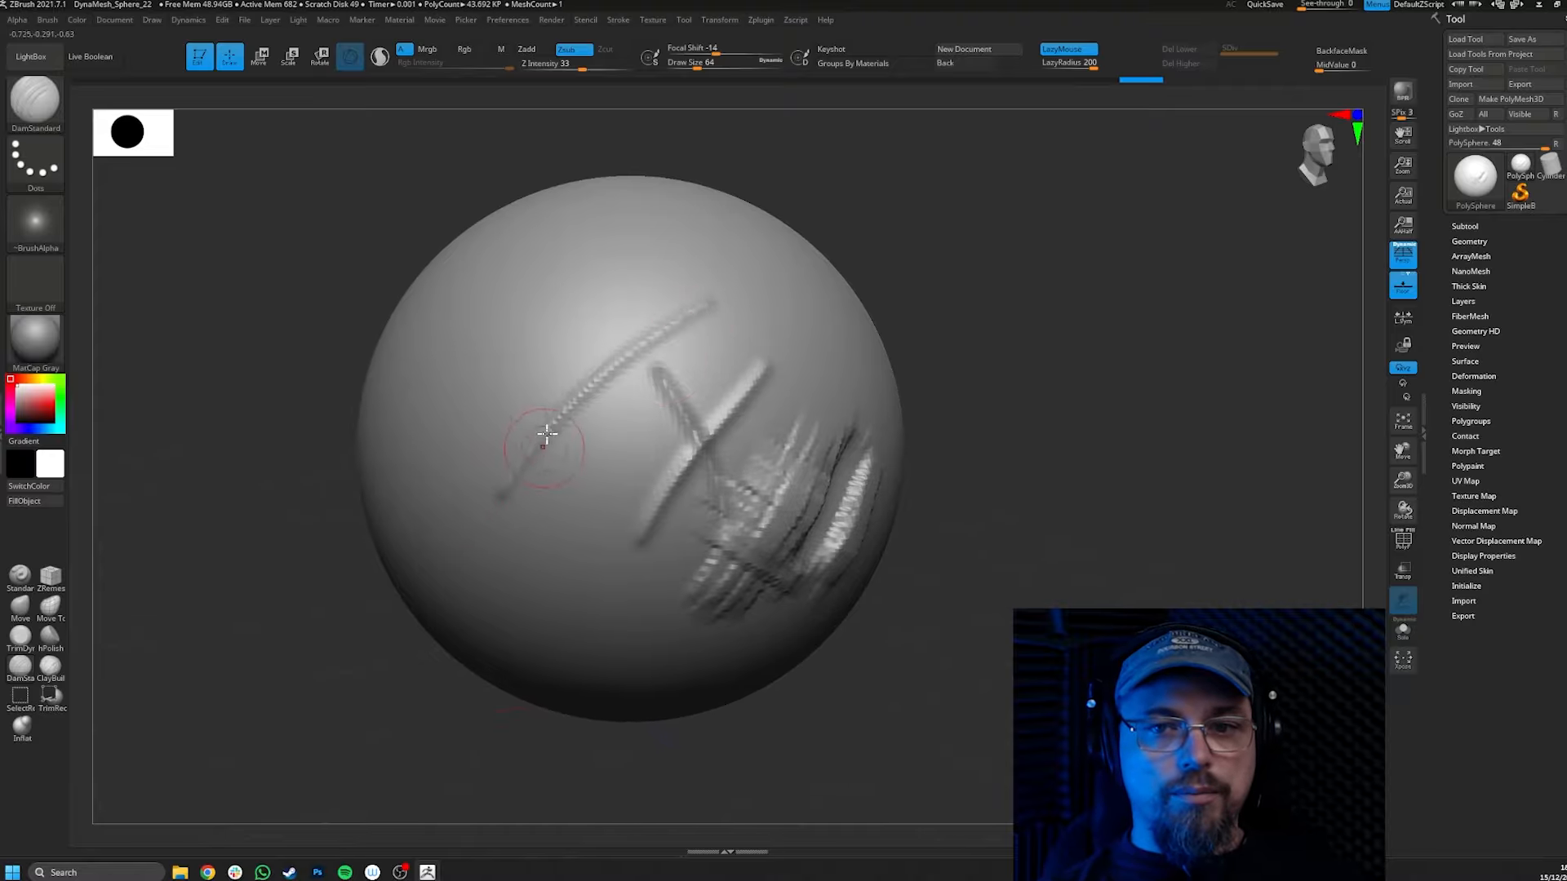
mouse_move(546, 434)
right_mouse_down()
mouse_move(569, 408)
mouse_move(542, 468)
right_mouse_up()
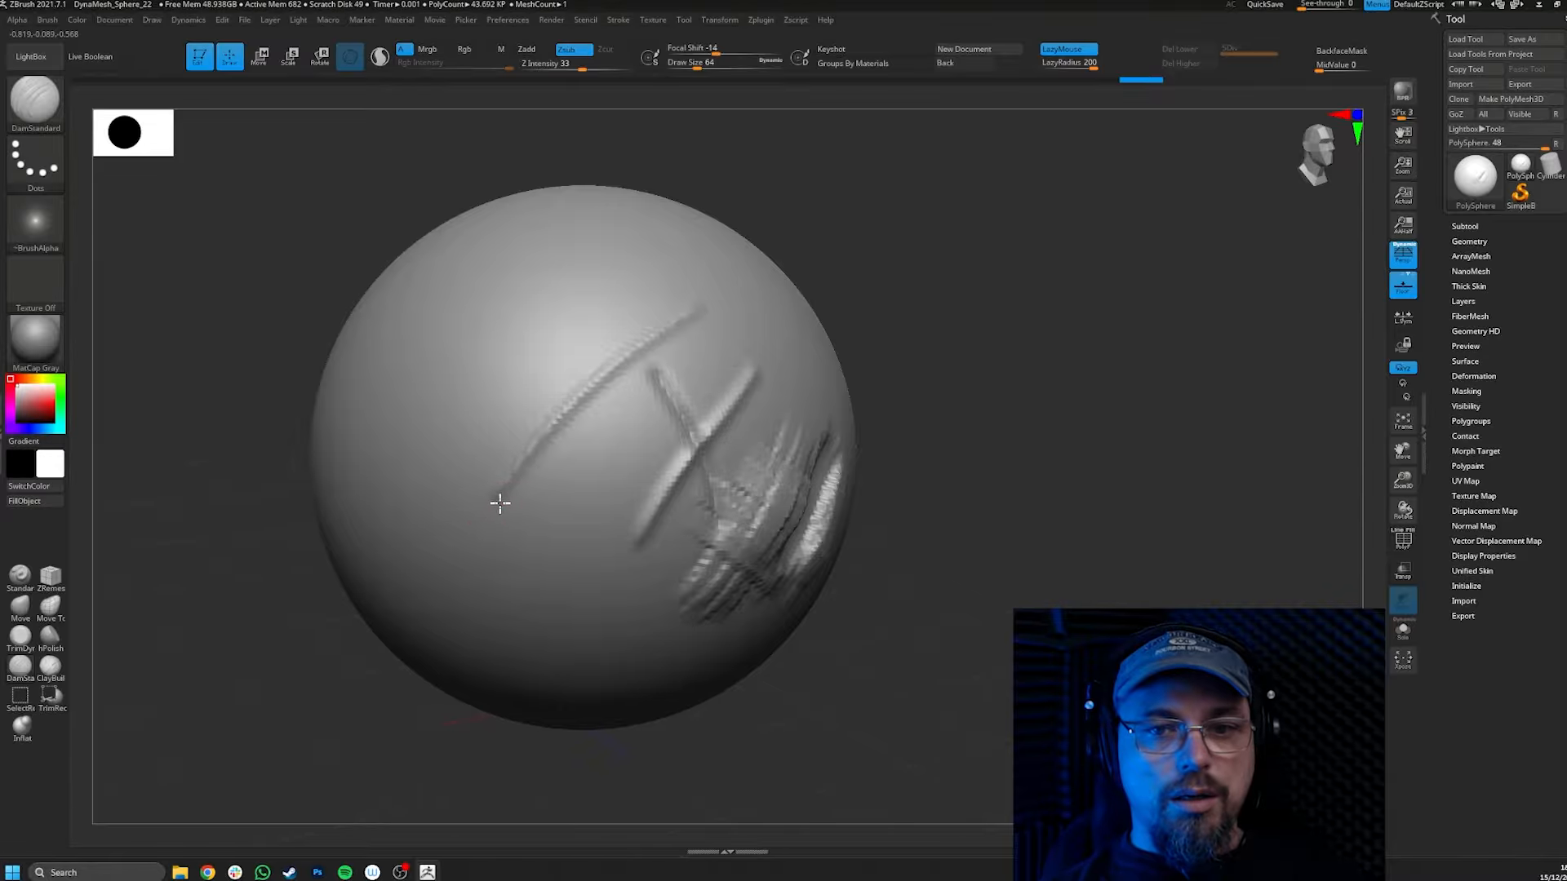
left_click_drag(603, 379, 804, 262)
mouse_move(735, 286)
right_mouse_down()
mouse_move(717, 324)
mouse_move(686, 315)
right_mouse_up()
left_click_drag(368, 348, 614, 612)
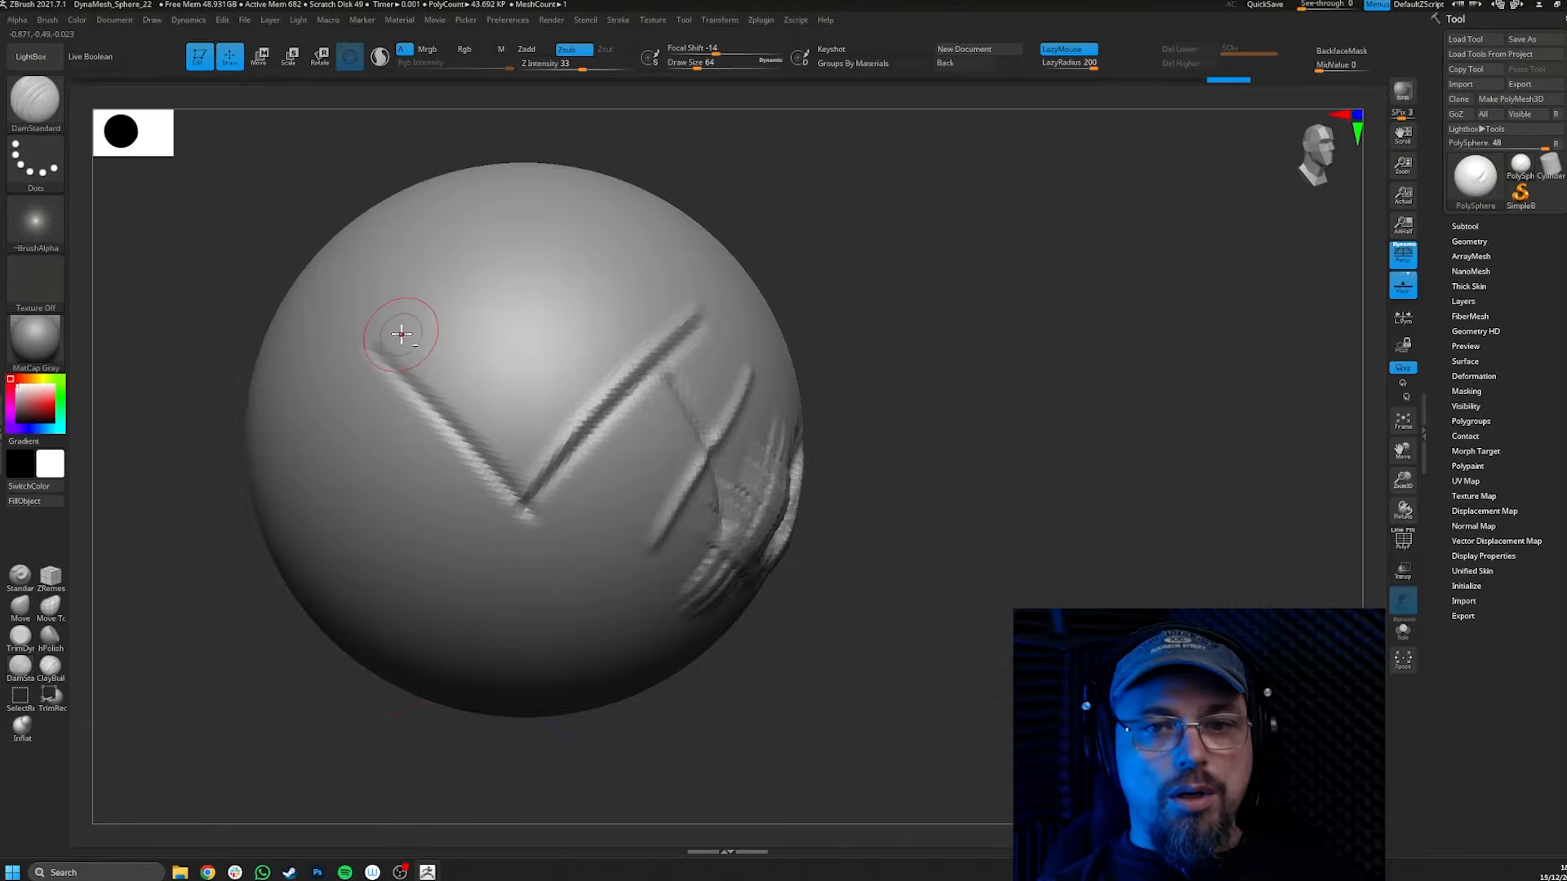
right_click_drag(400, 334, 427, 476, "alt")
left_click_drag(463, 405, 696, 276)
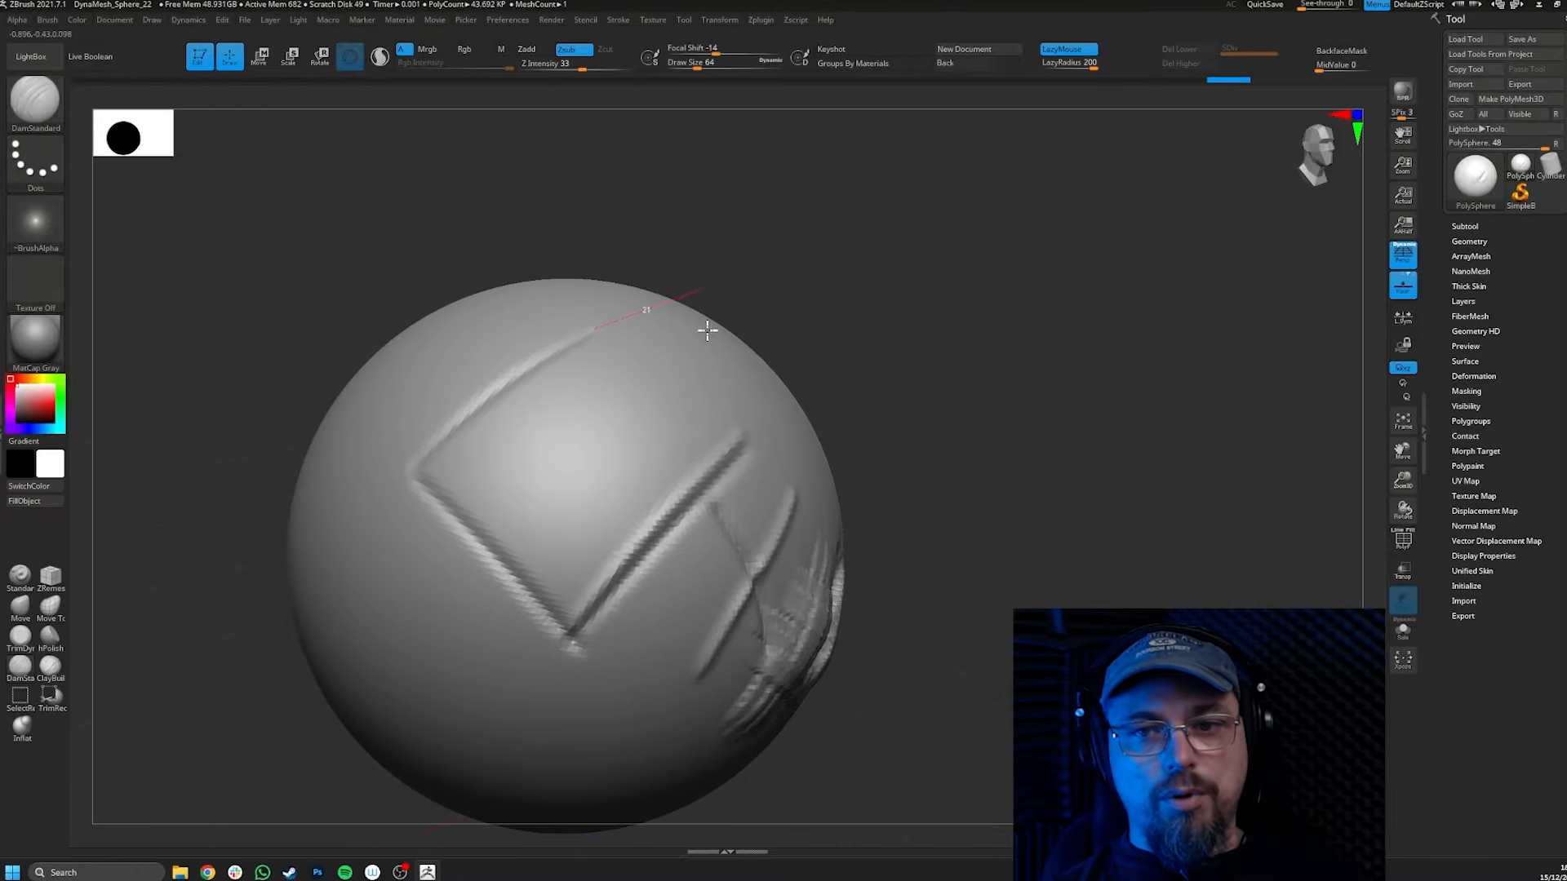
left_click_drag(707, 329, 819, 507)
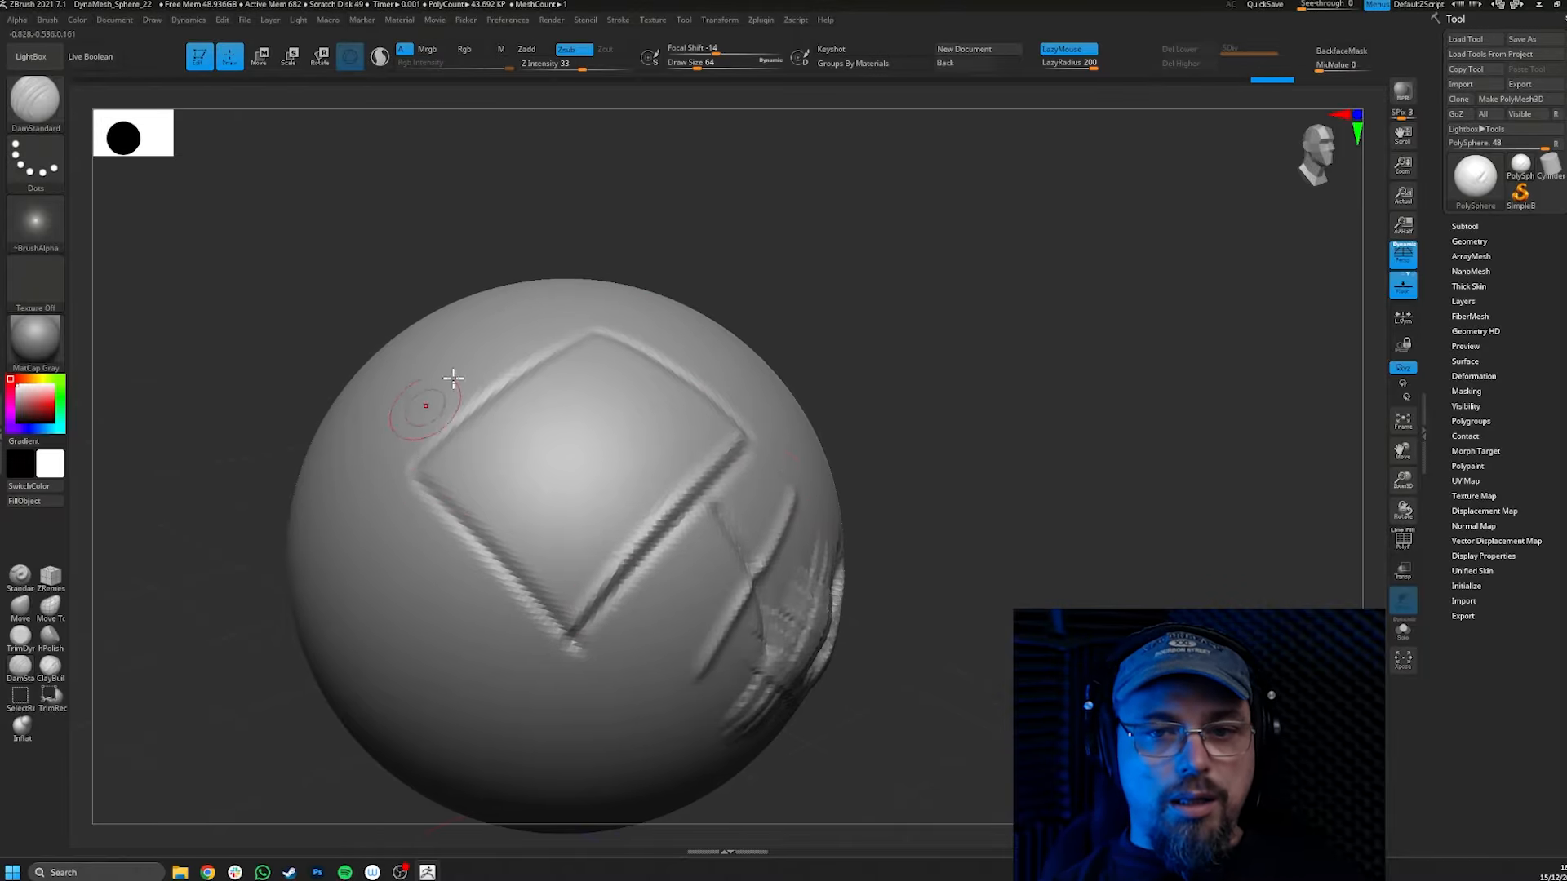
Retrace the edges of the diamond-shaped panel with DamStandard to deepen its grooves.
left_click_drag(424, 466, 669, 711)
right_click_drag(515, 483, 517, 381)
left_click_drag(560, 310, 330, 555)
right_click_drag(527, 378, 578, 322)
mouse_move(584, 293)
left_mouse_down()
mouse_move(805, 427)
mouse_move(746, 427)
left_mouse_up()
mouse_move(745, 427)
right_mouse_down()
mouse_move(724, 346)
mouse_move(726, 504)
mouse_move(660, 444)
right_mouse_up()
mouse_move(800, 458)
right_mouse_down()
mouse_move(789, 370)
mouse_move(742, 493)
right_mouse_up()
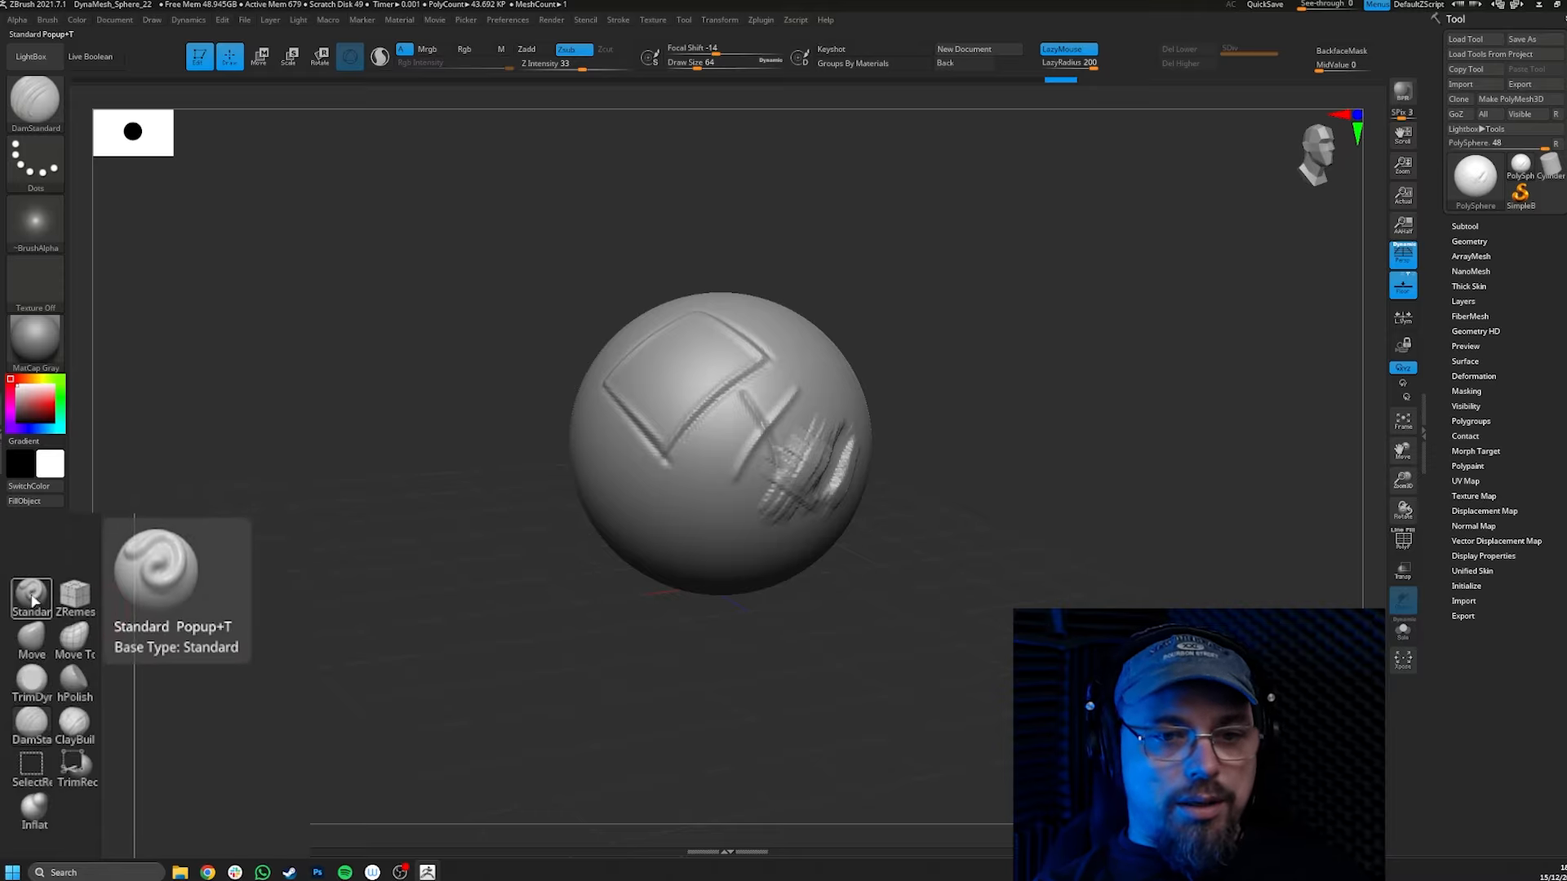
Turn on Rgb colour for the brush and fill the whole sphere with a muted red.
right_click_drag(1001, 340, 1012, 369, "alt")
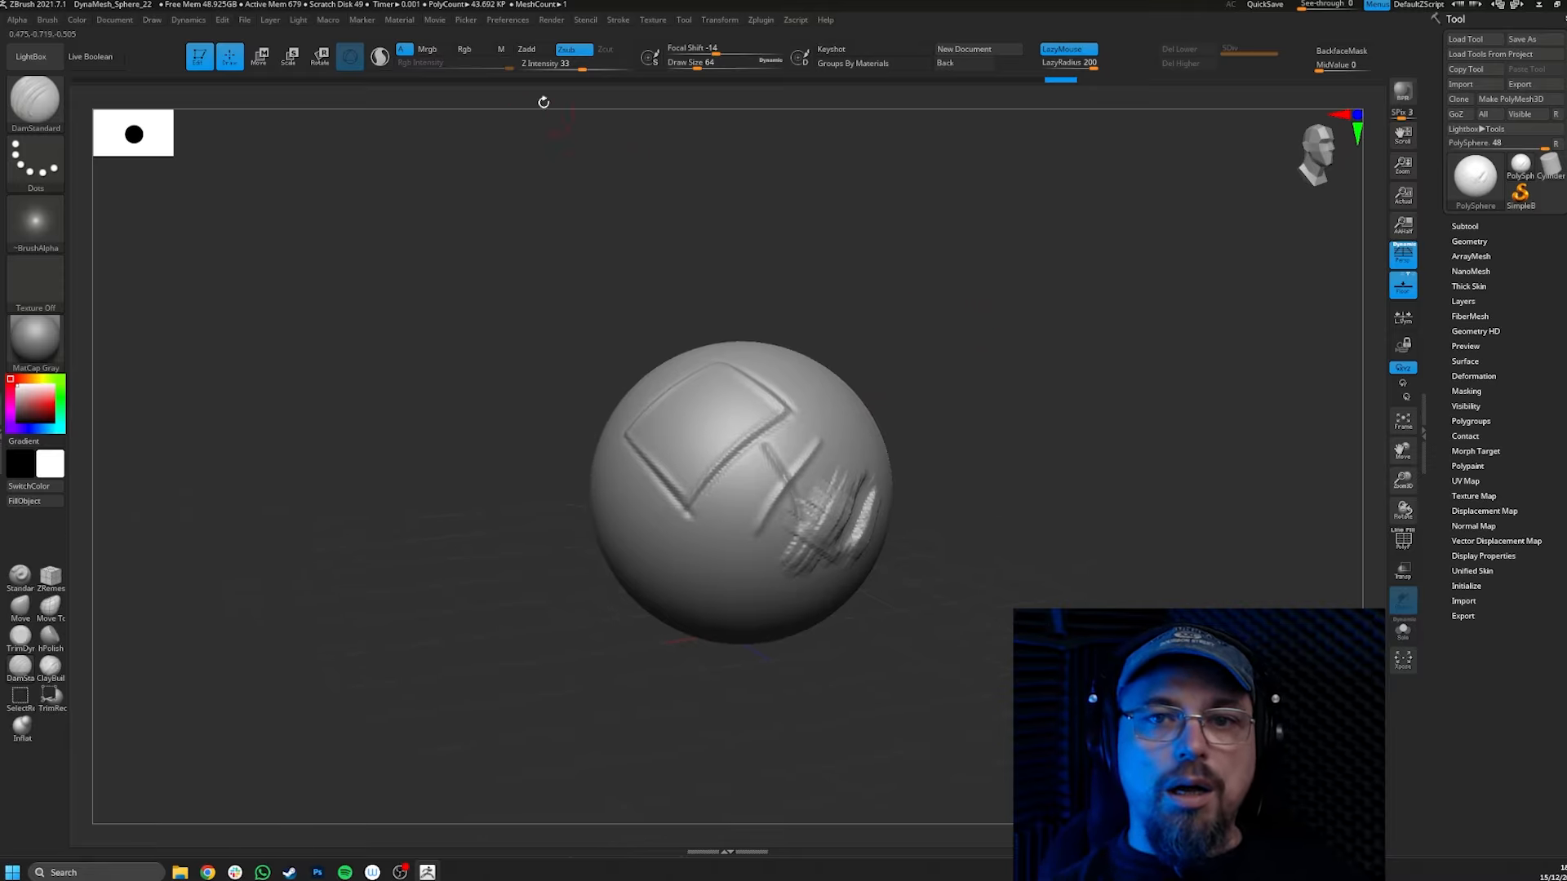
left_click(473, 51)
left_click_drag(39, 461, 95, 439)
key("ctrl+f")
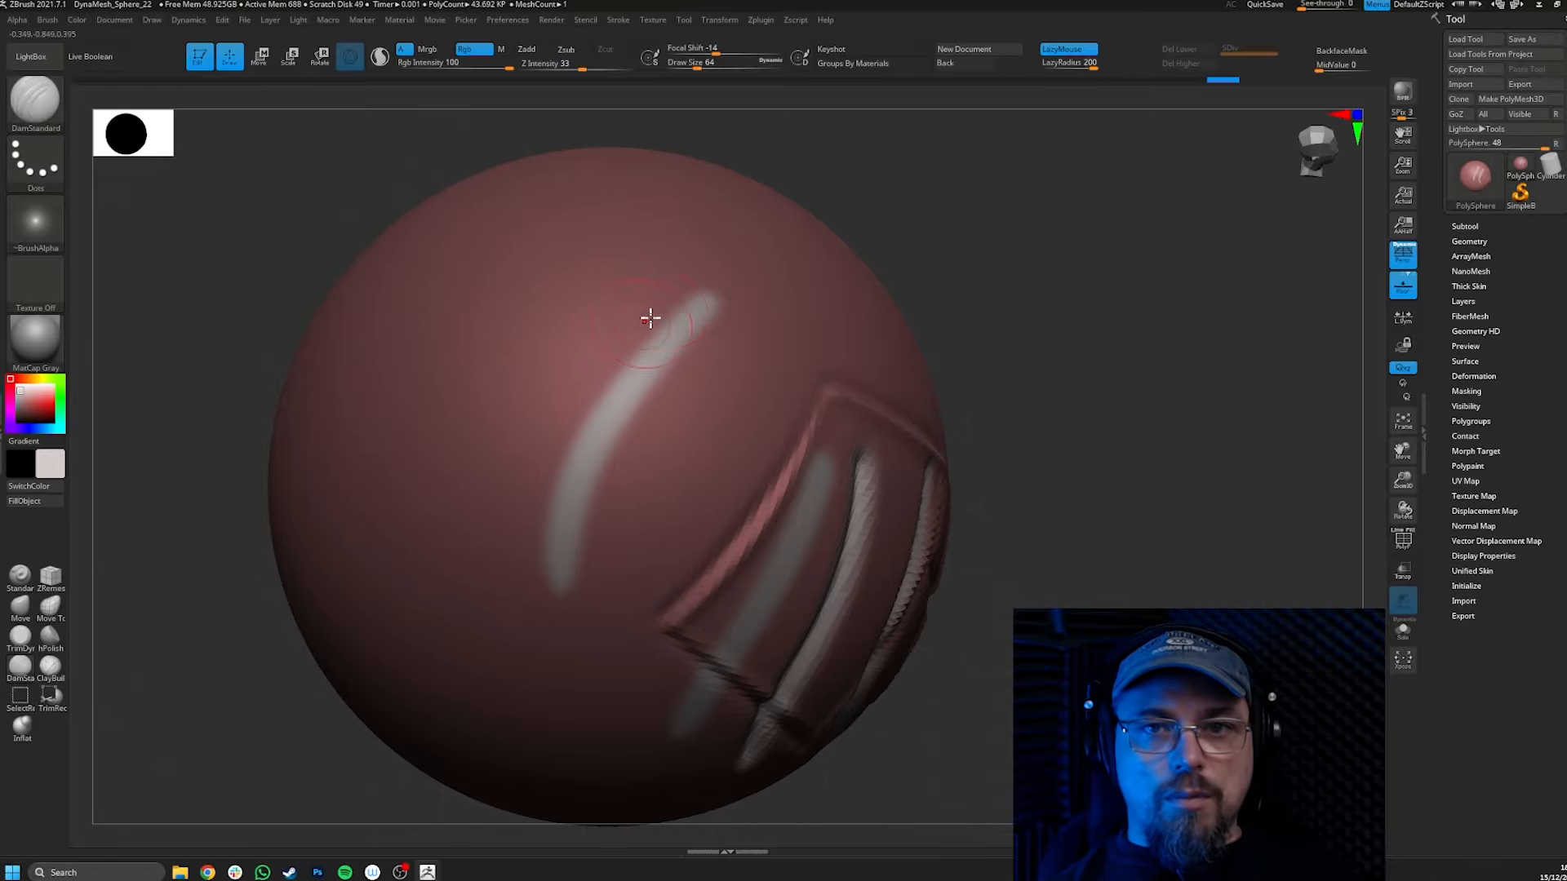
Paint broad pale strokes and a crossing stroke on the blank red area beside the diamond panel.
mouse_move(651, 318)
left_mouse_down()
mouse_move(487, 539)
mouse_move(494, 563)
left_mouse_up()
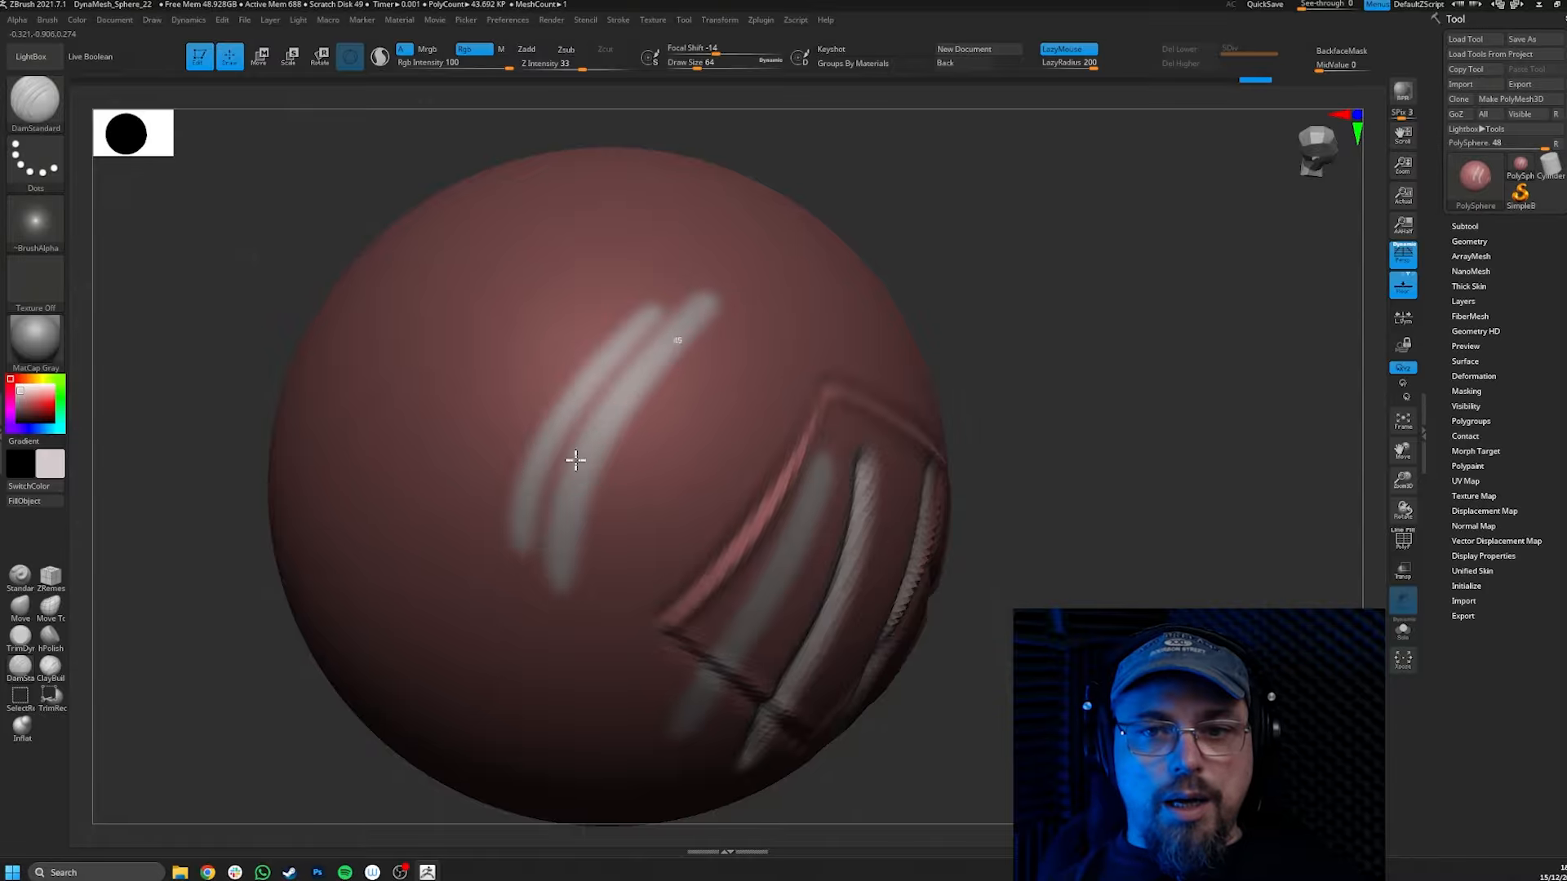
left_click_drag(576, 461, 558, 718)
right_click_drag(604, 426, 572, 420)
mouse_move(513, 388)
left_mouse_down()
mouse_move(780, 449)
mouse_move(672, 340)
left_mouse_up()
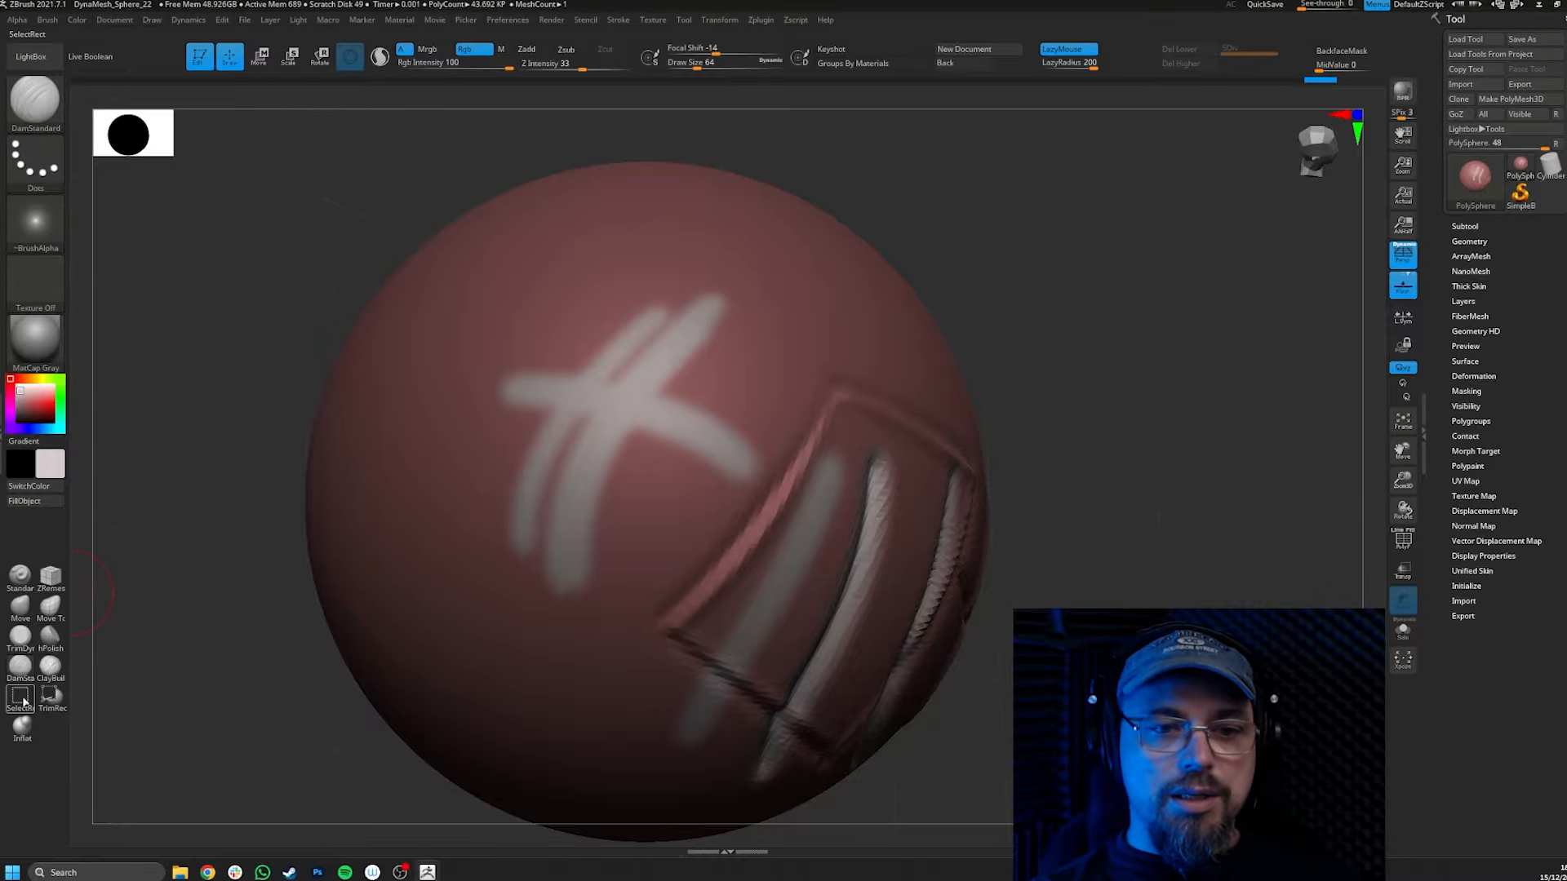
Choose the Standard brush, reduce the draw size to about 13 and sculpt a thin line beside the pale strokes.
left_click(33, 638)
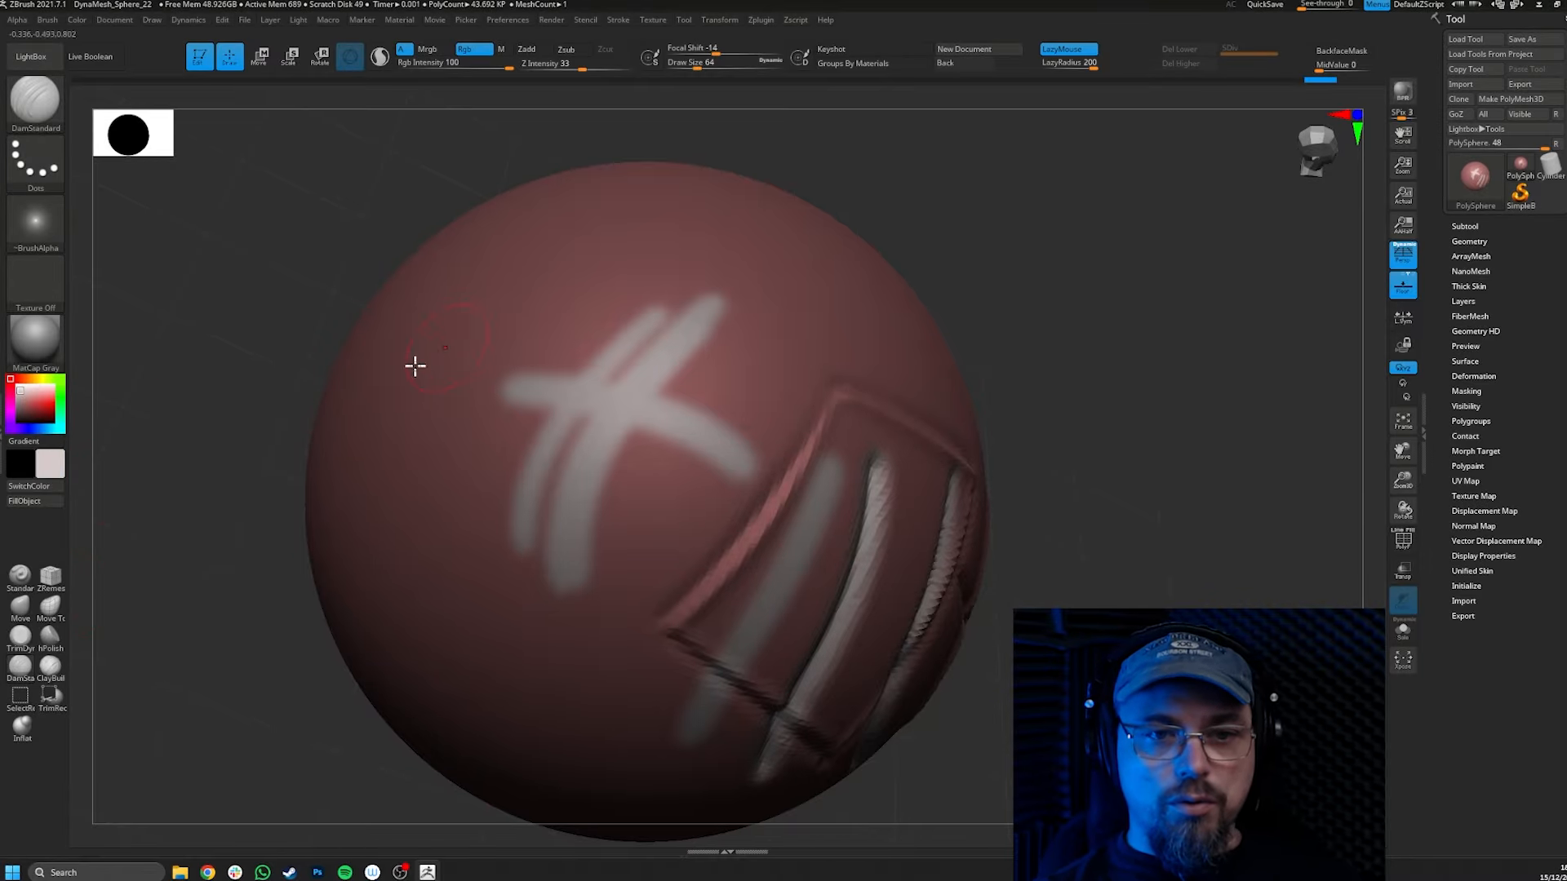
left_click(21, 577)
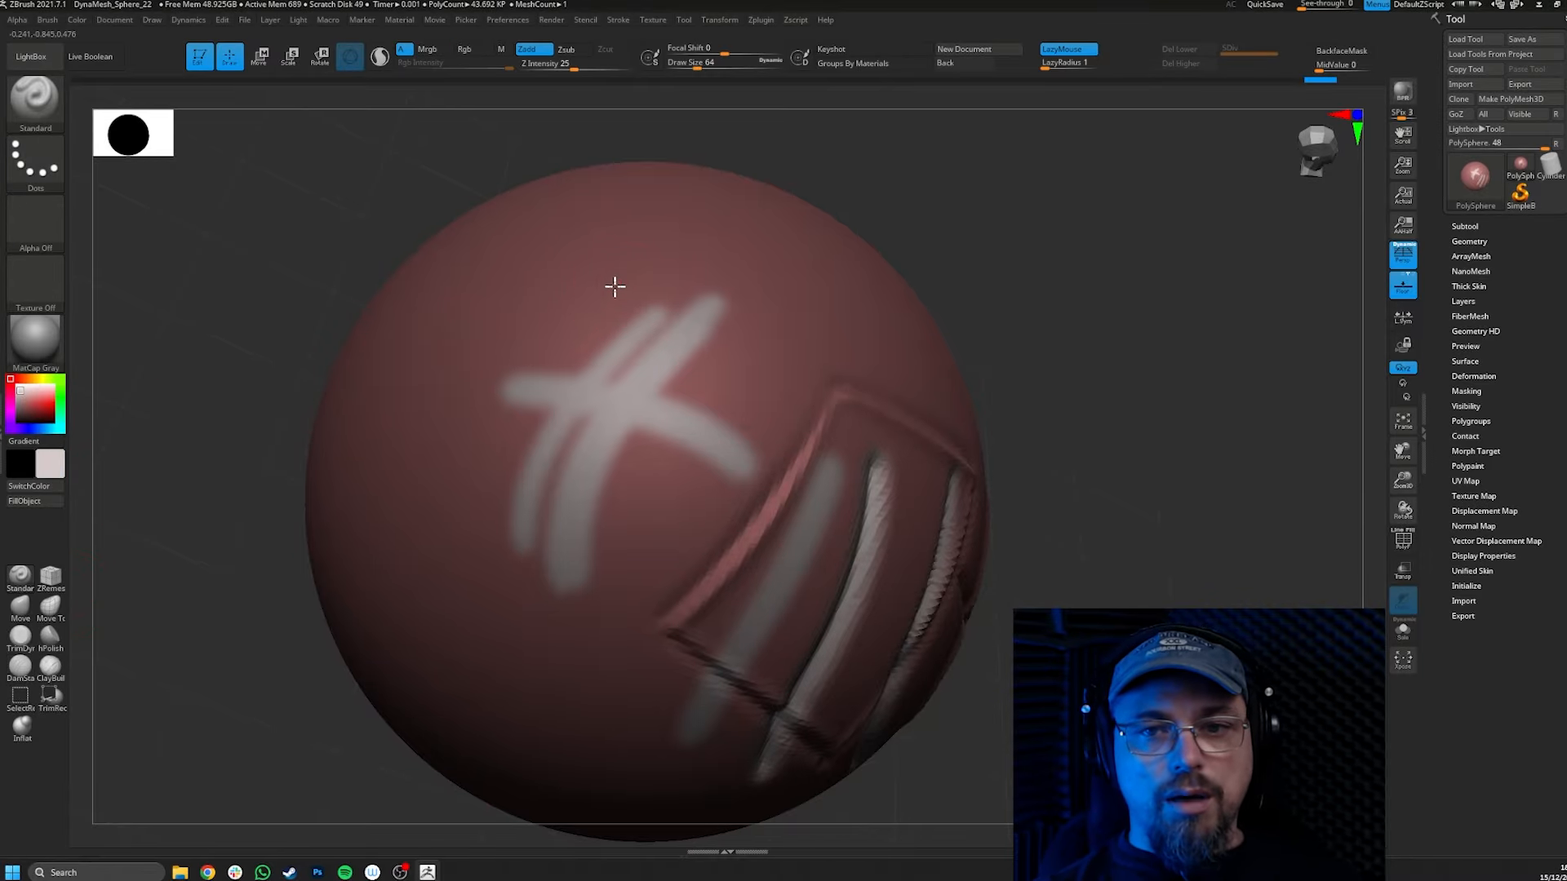
key("s")
left_click_drag(596, 307, 587, 307)
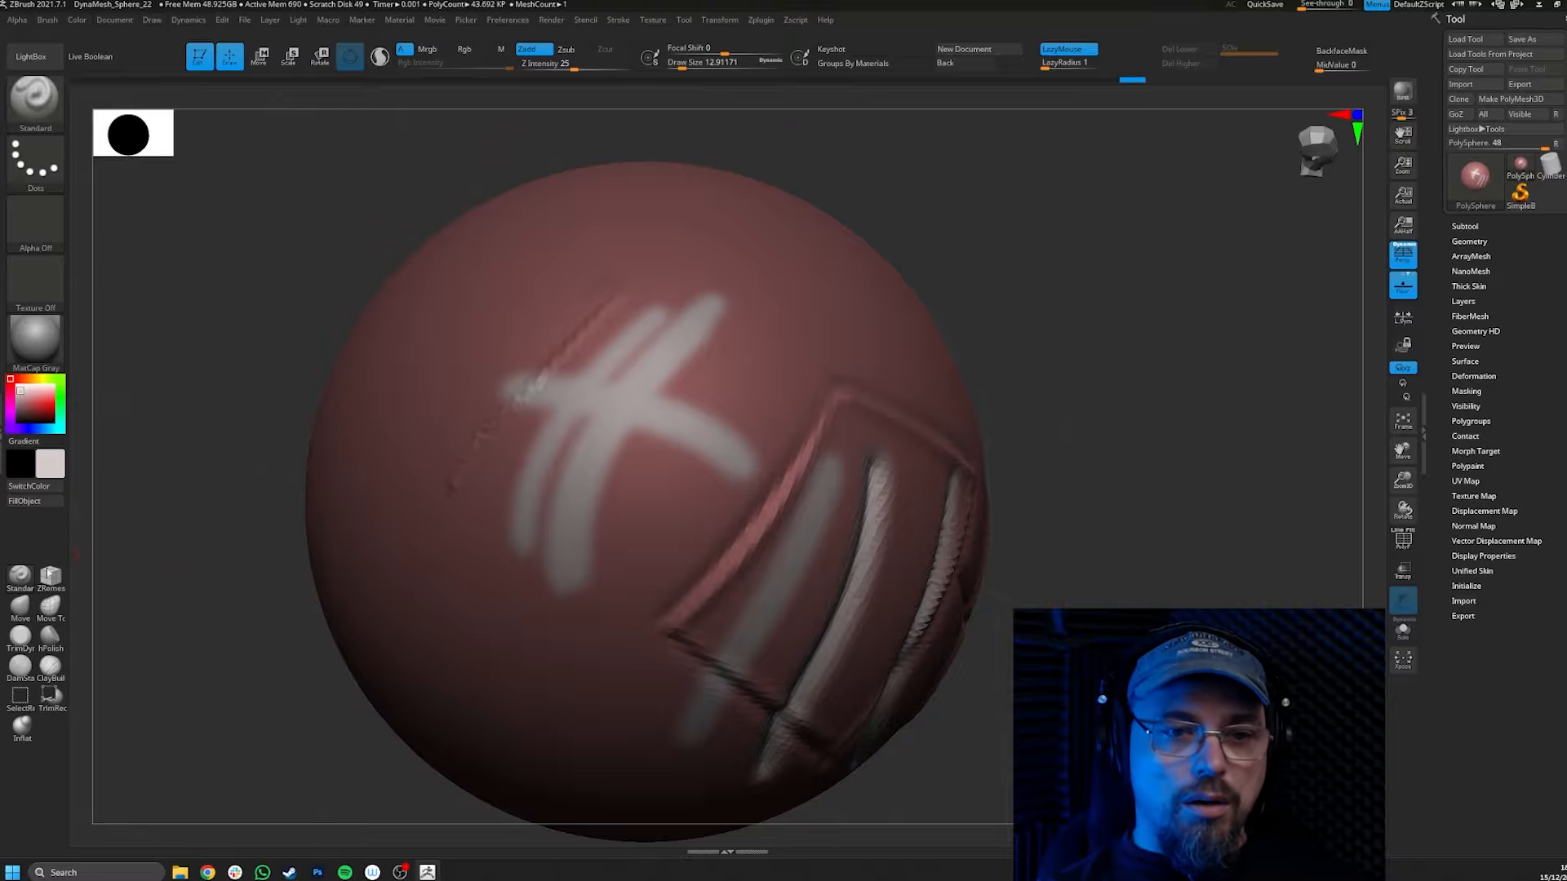
Enable Rgb, disable Zadd and paint a thin pale line next to the sculpted one.
left_click(474, 49)
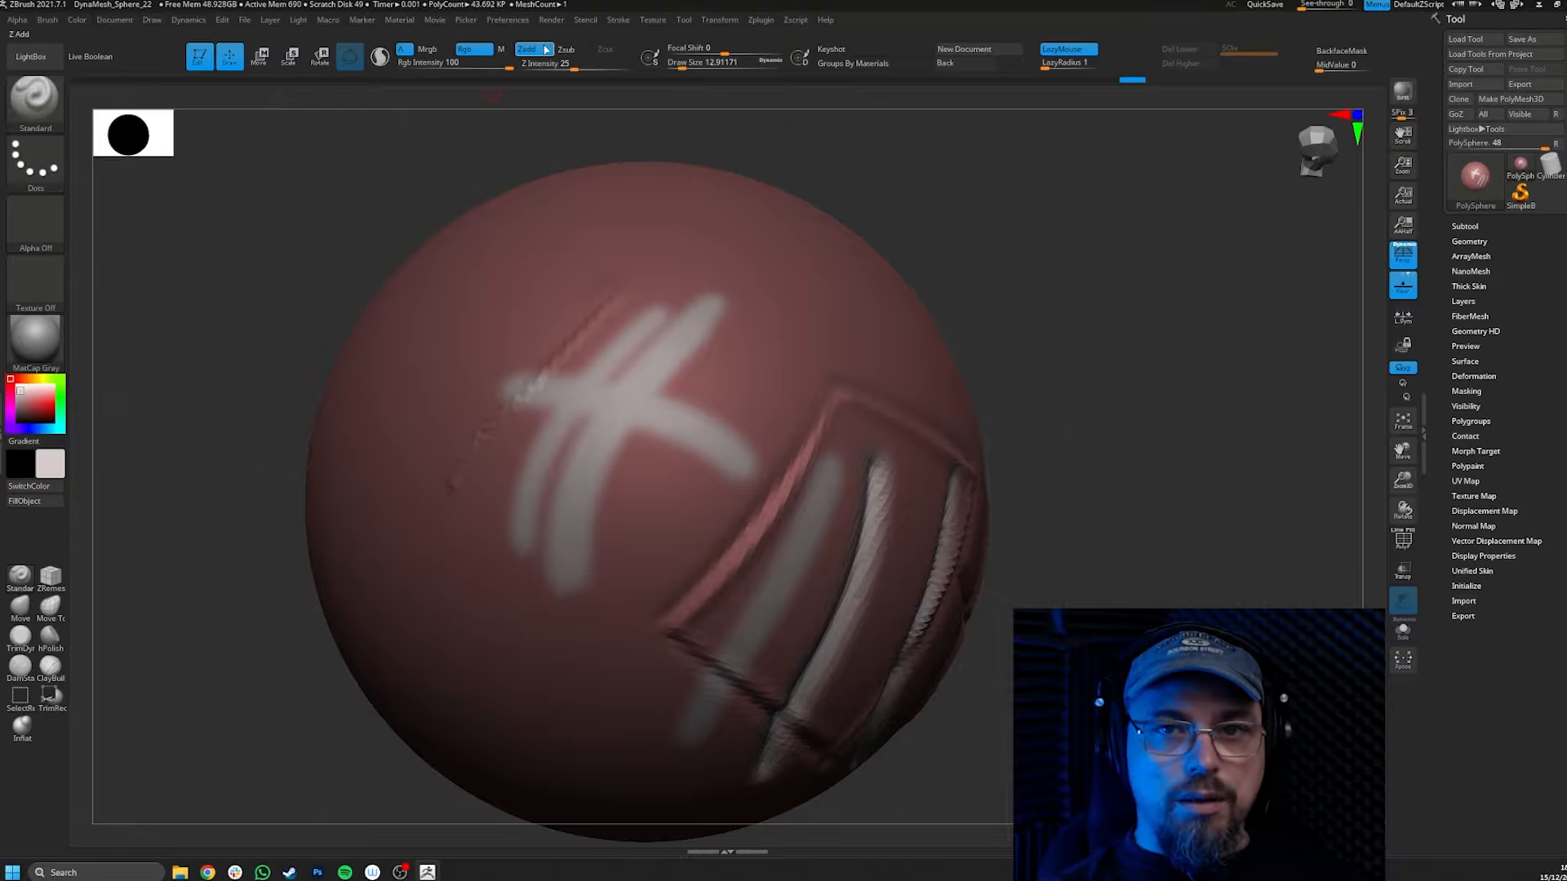
left_click(545, 49)
mouse_move(577, 260)
left_mouse_down()
mouse_move(489, 364)
mouse_move(426, 545)
left_mouse_up()
mouse_move(458, 487)
right_mouse_down()
mouse_move(486, 432)
mouse_move(566, 353)
mouse_move(513, 377)
right_mouse_up()
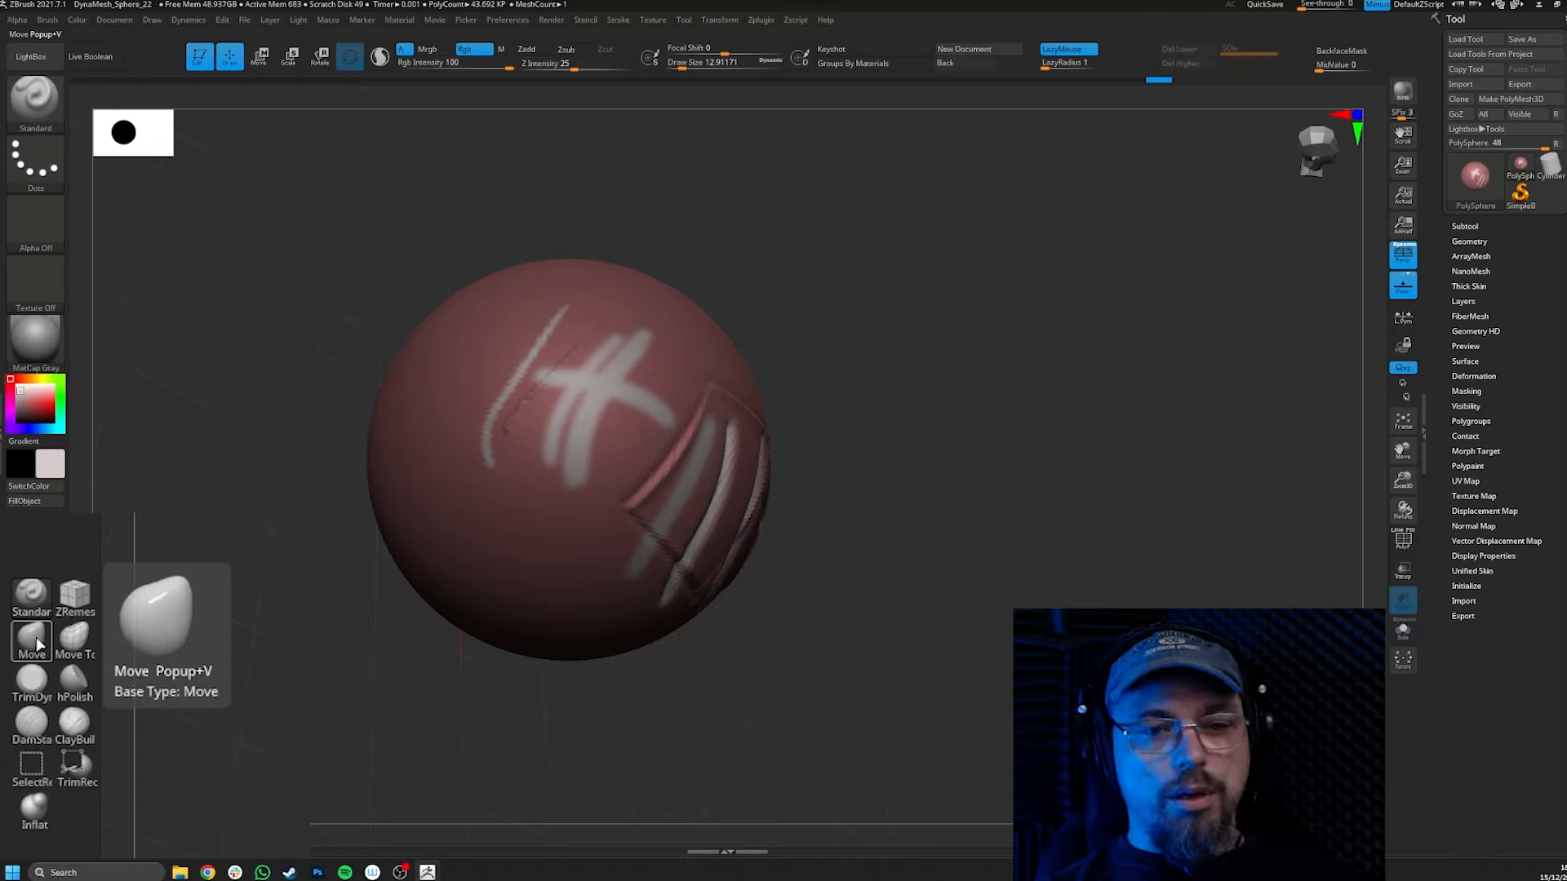
Increase the brush draw size to about 116.
key("s")
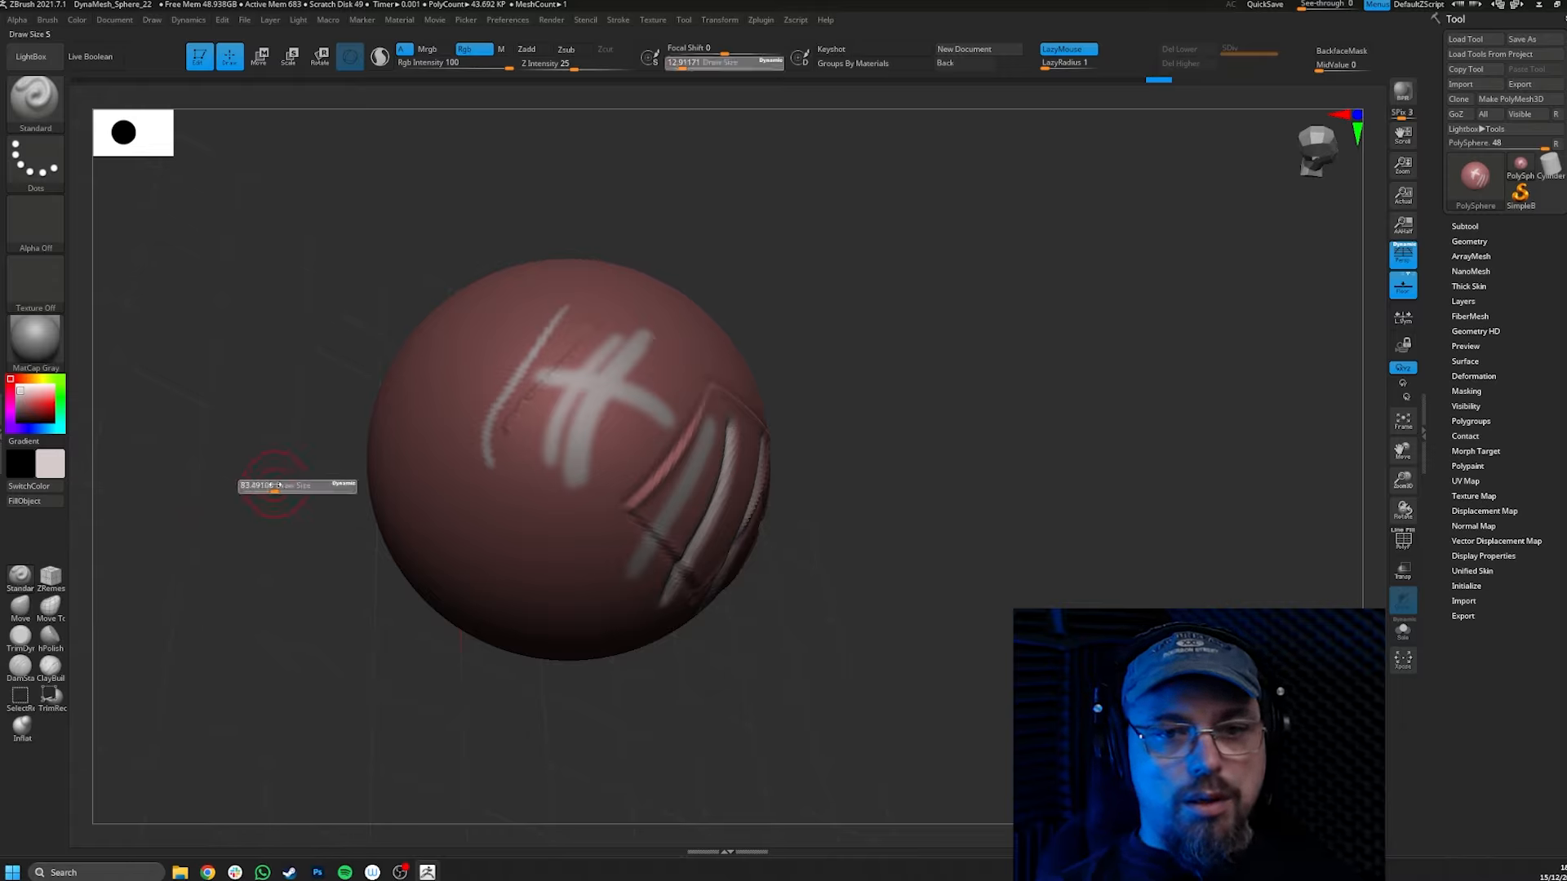
left_click_drag(275, 485, 281, 486)
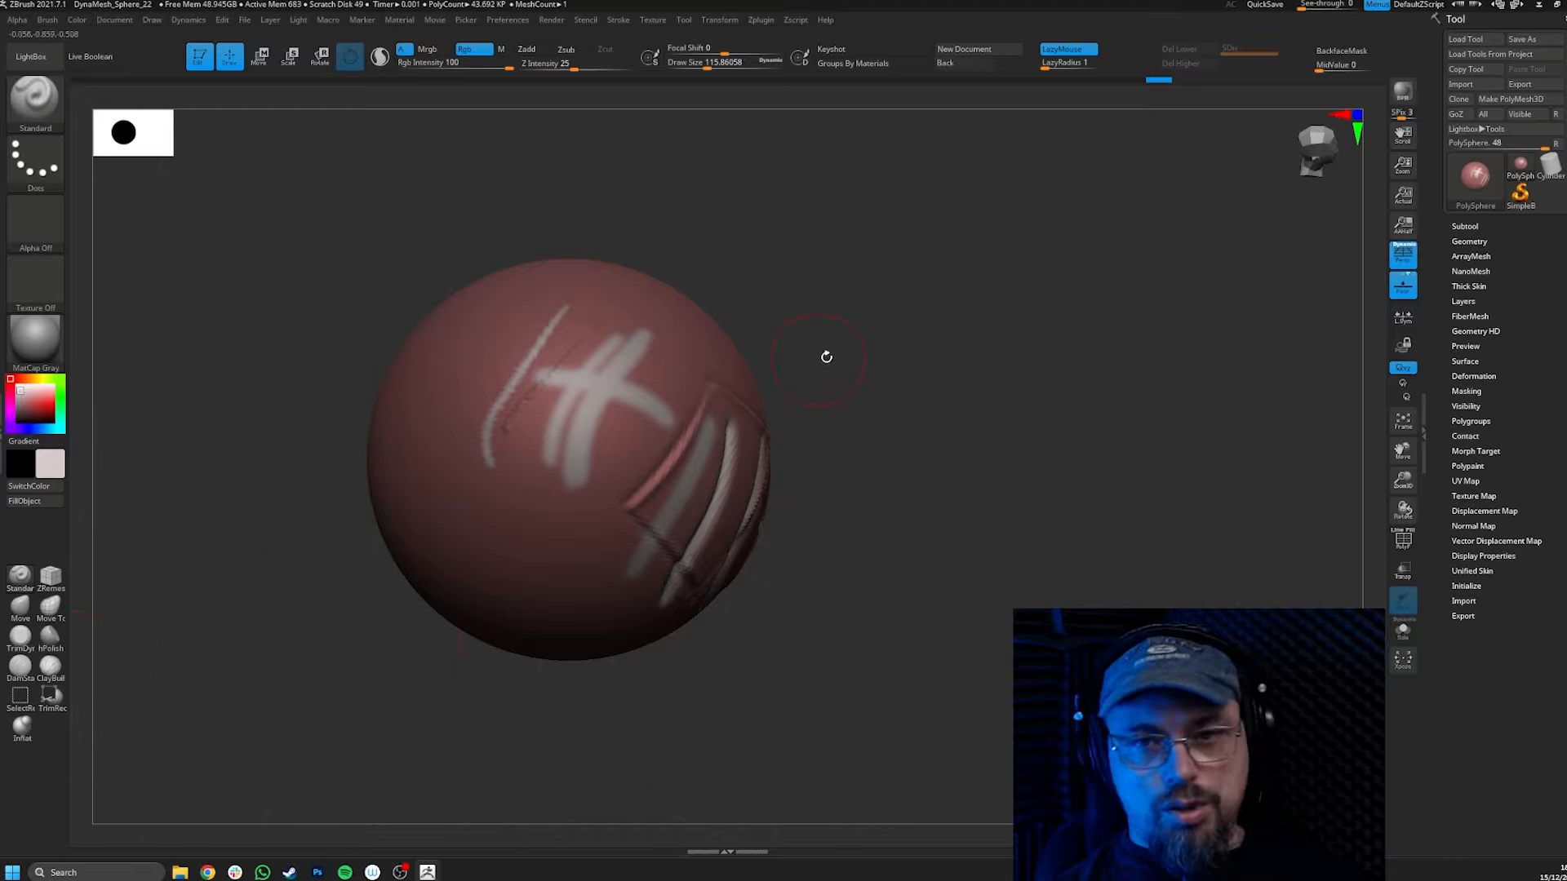
Choose the Move brush and increase its draw size to about 239.
left_click_drag(825, 350, 760, 371)
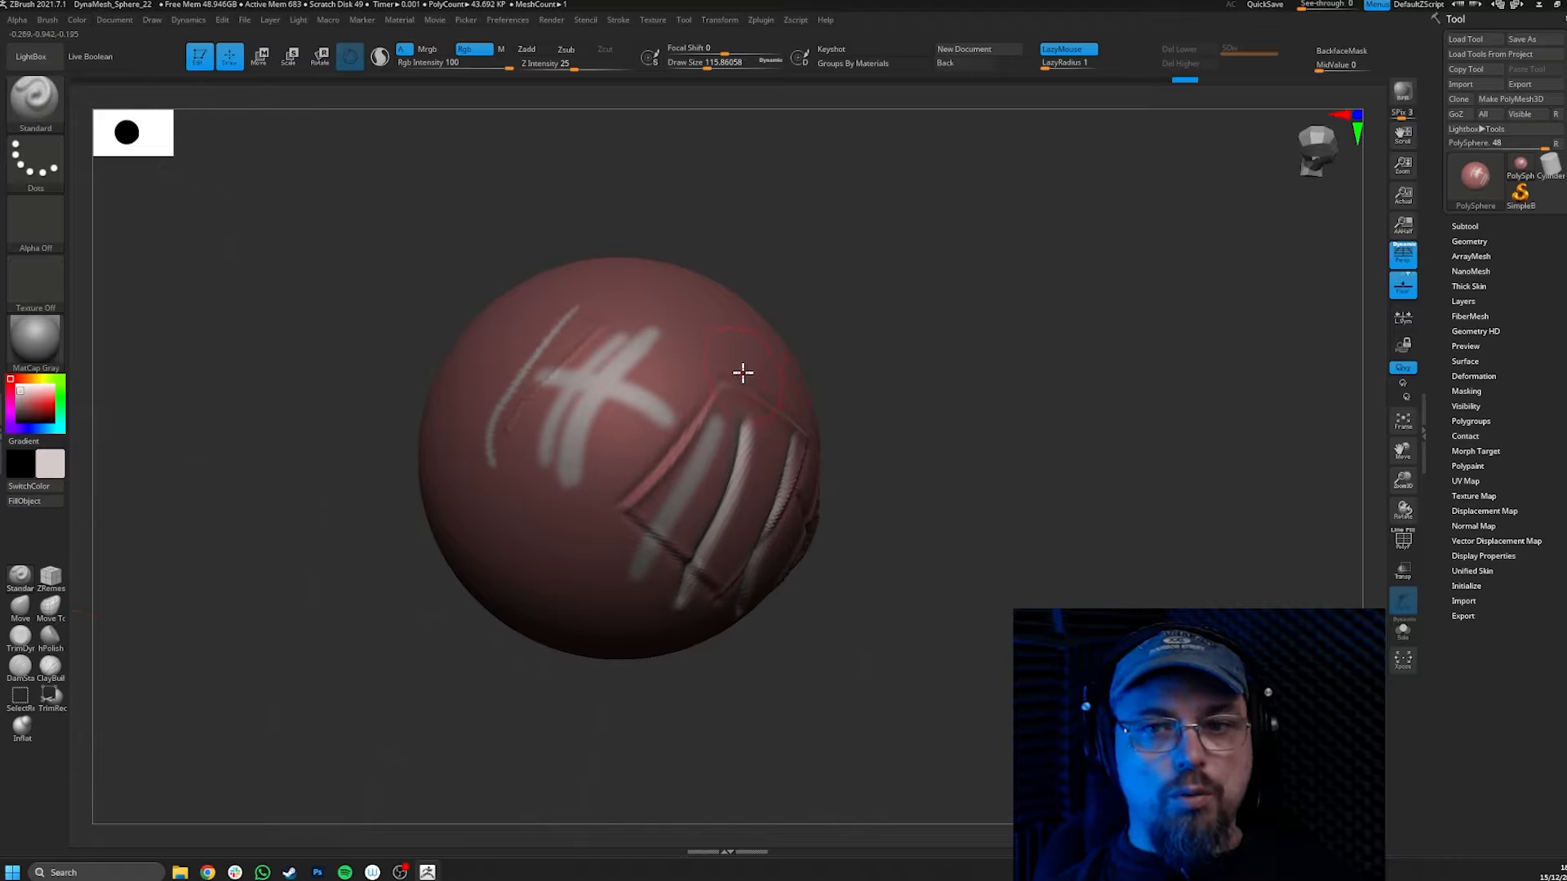
key("b")
key("m")
key("v")
key("s")
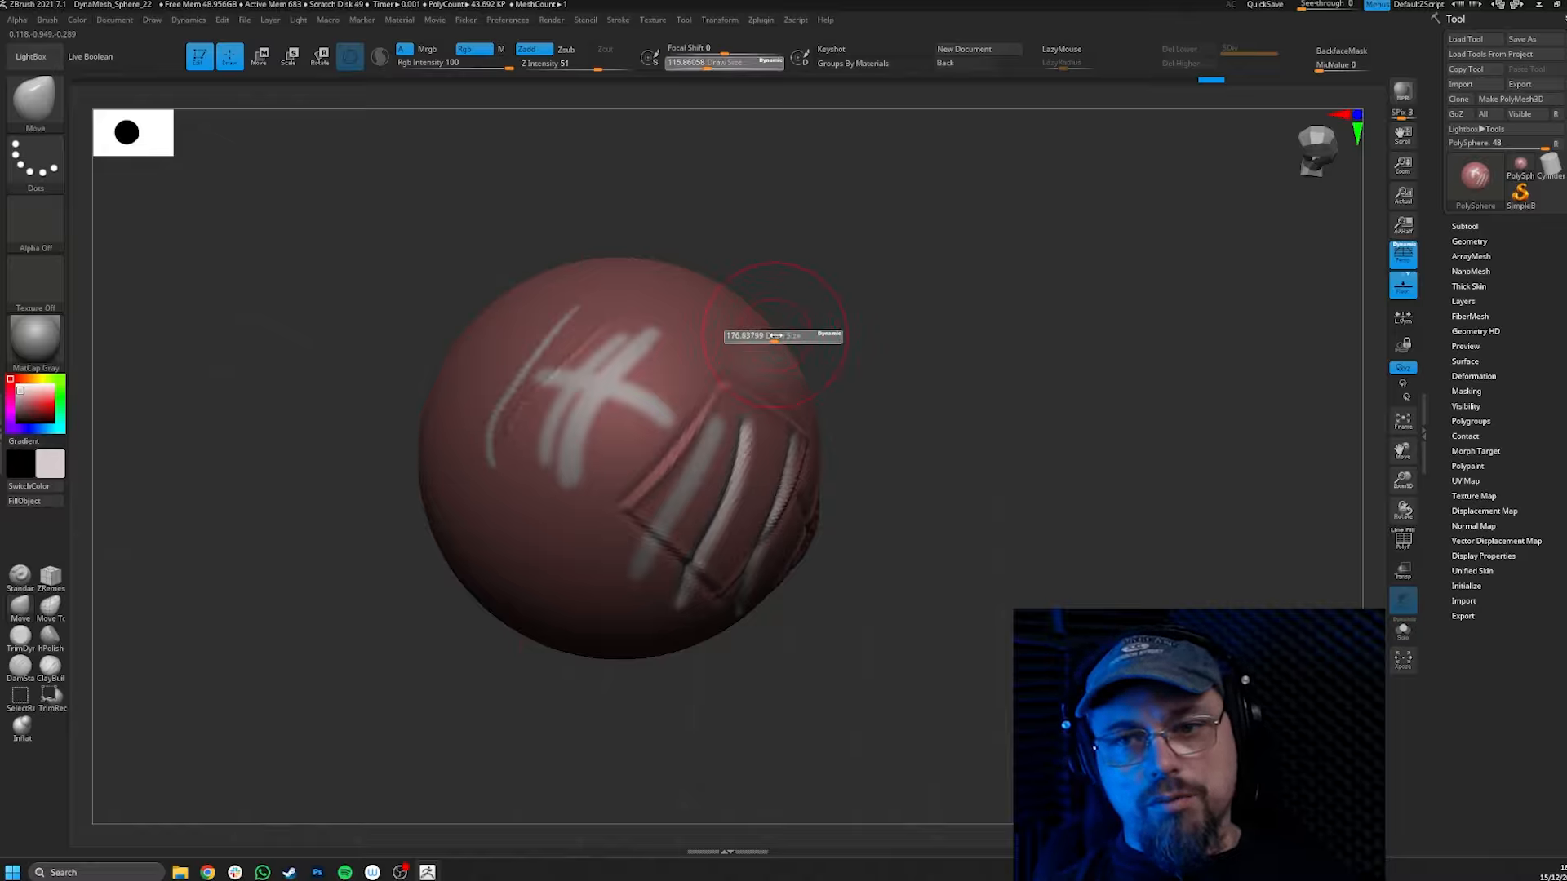
left_click_drag(774, 335, 852, 383)
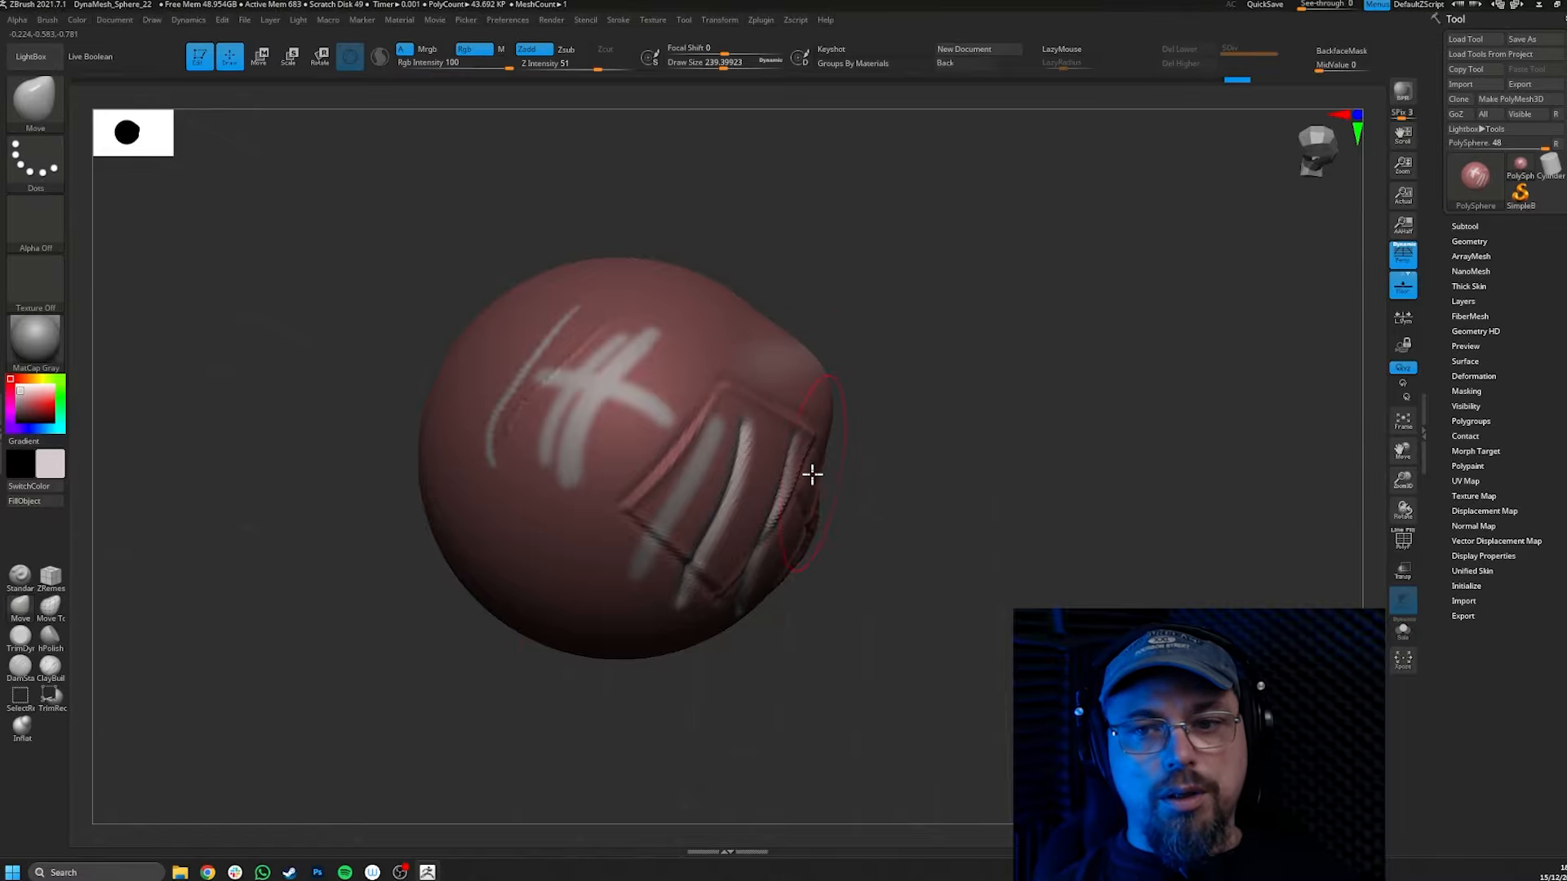
Pull the diamond panel's upper edge and the surface around it out of shape with the Move brush.
mouse_move(906, 462)
left_mouse_down()
mouse_move(882, 449)
mouse_move(923, 463)
left_mouse_up()
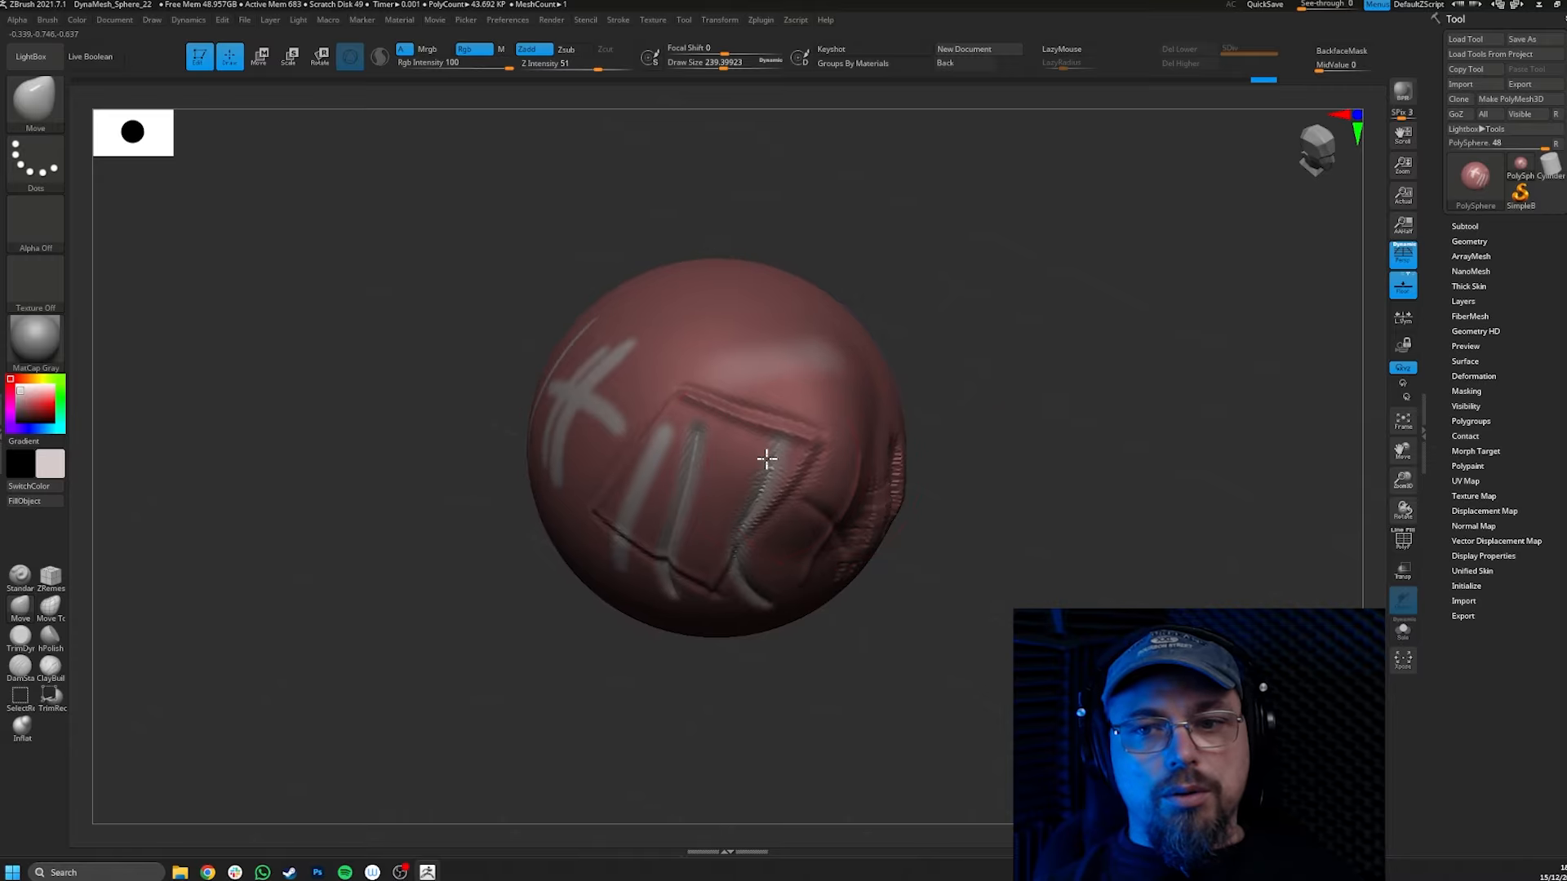
left_click_drag(766, 458, 691, 488)
mouse_move(791, 434)
right_mouse_down()
mouse_move(874, 470)
mouse_move(864, 455)
right_mouse_up()
left_click_drag(840, 463, 892, 483)
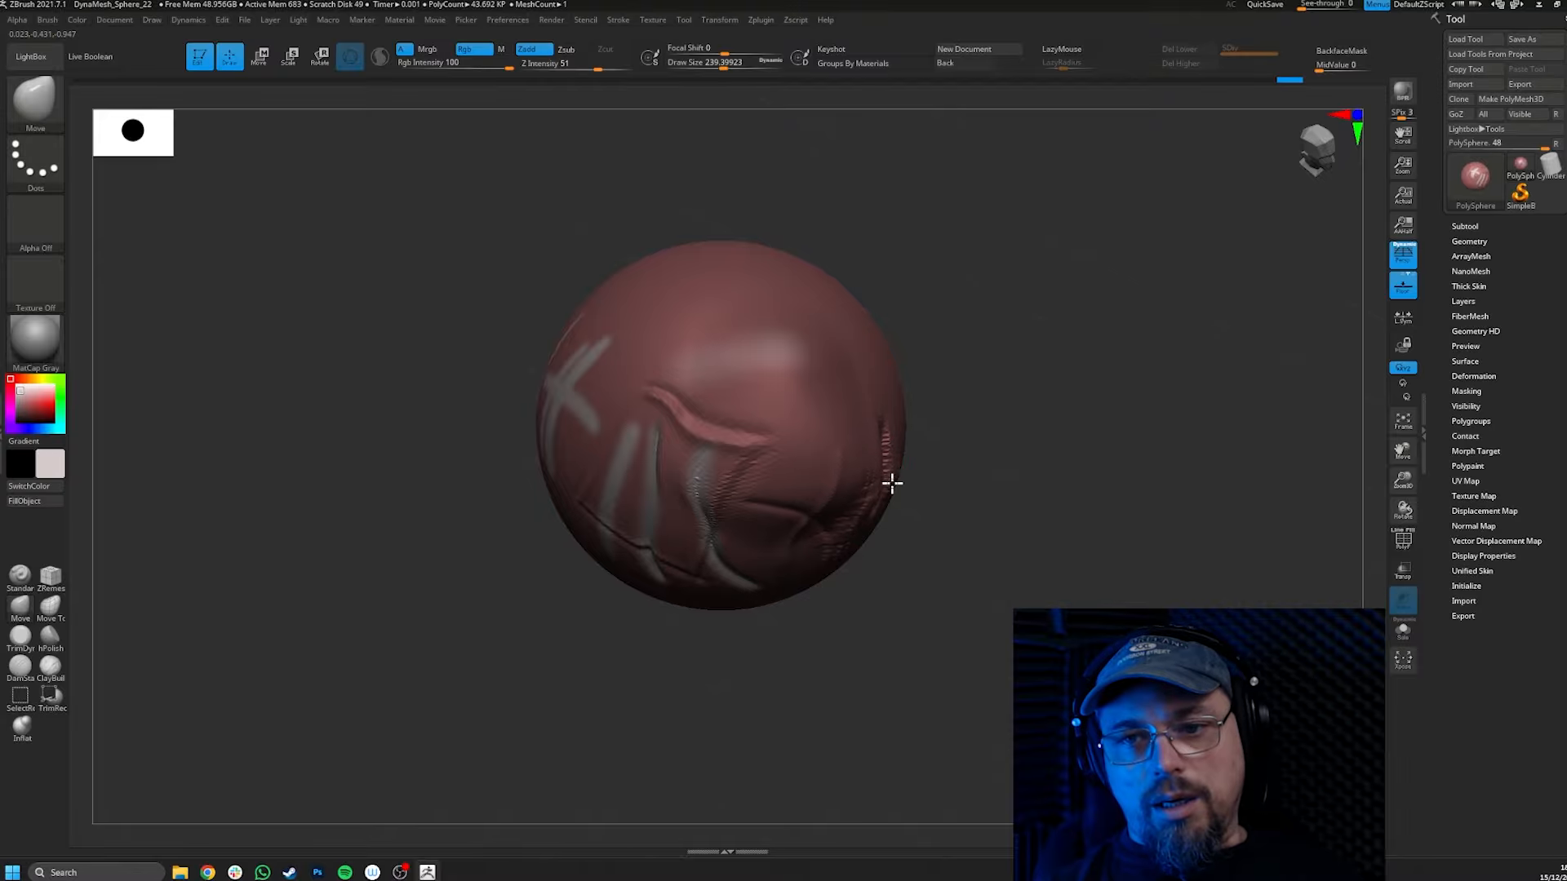
mouse_move(945, 431)
left_mouse_down()
mouse_move(881, 448)
mouse_move(839, 427)
left_mouse_up()
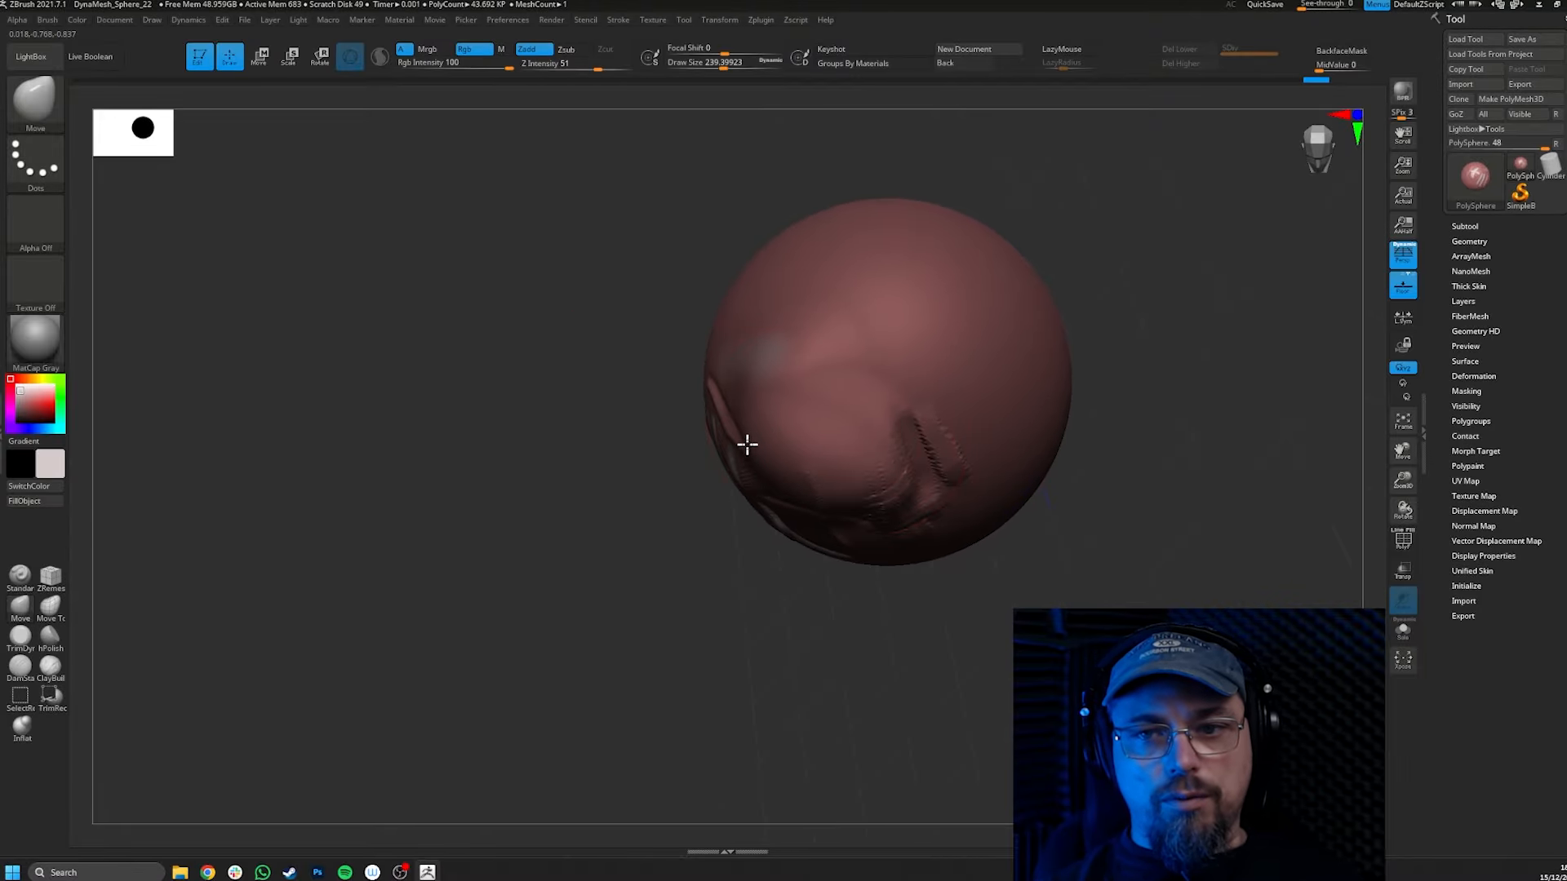
mouse_move(786, 431)
right_mouse_down()
mouse_move(847, 413)
mouse_move(854, 370)
mouse_move(900, 412)
mouse_move(850, 406)
right_mouse_up()
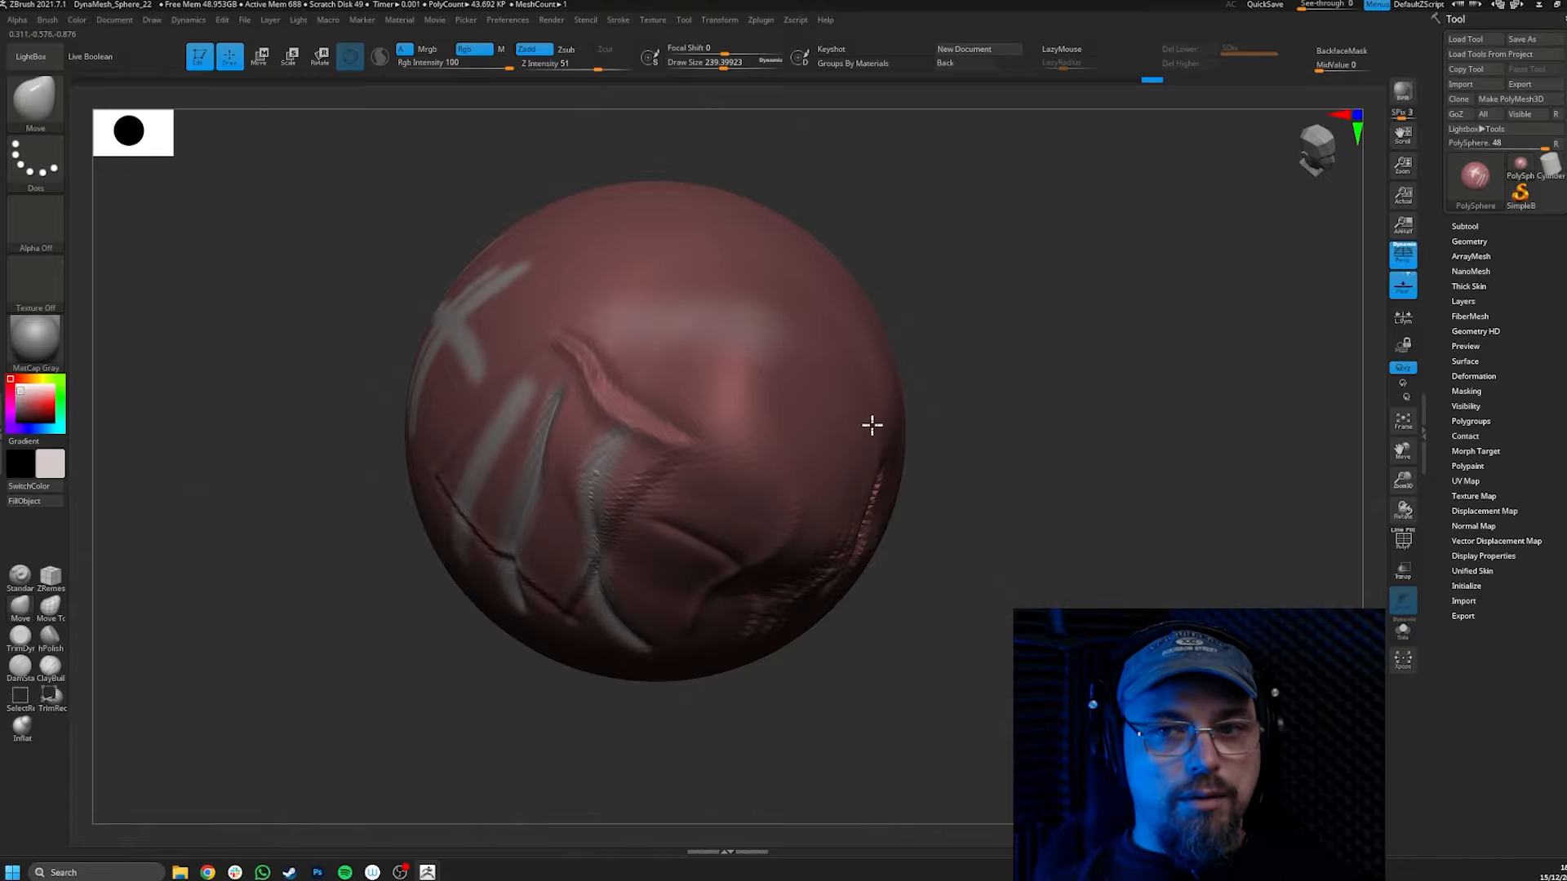
Drag the dark groove and the curved crease below the bulge sideways with the Move brush, undoing the last pull.
right_click_drag(955, 413, 931, 428)
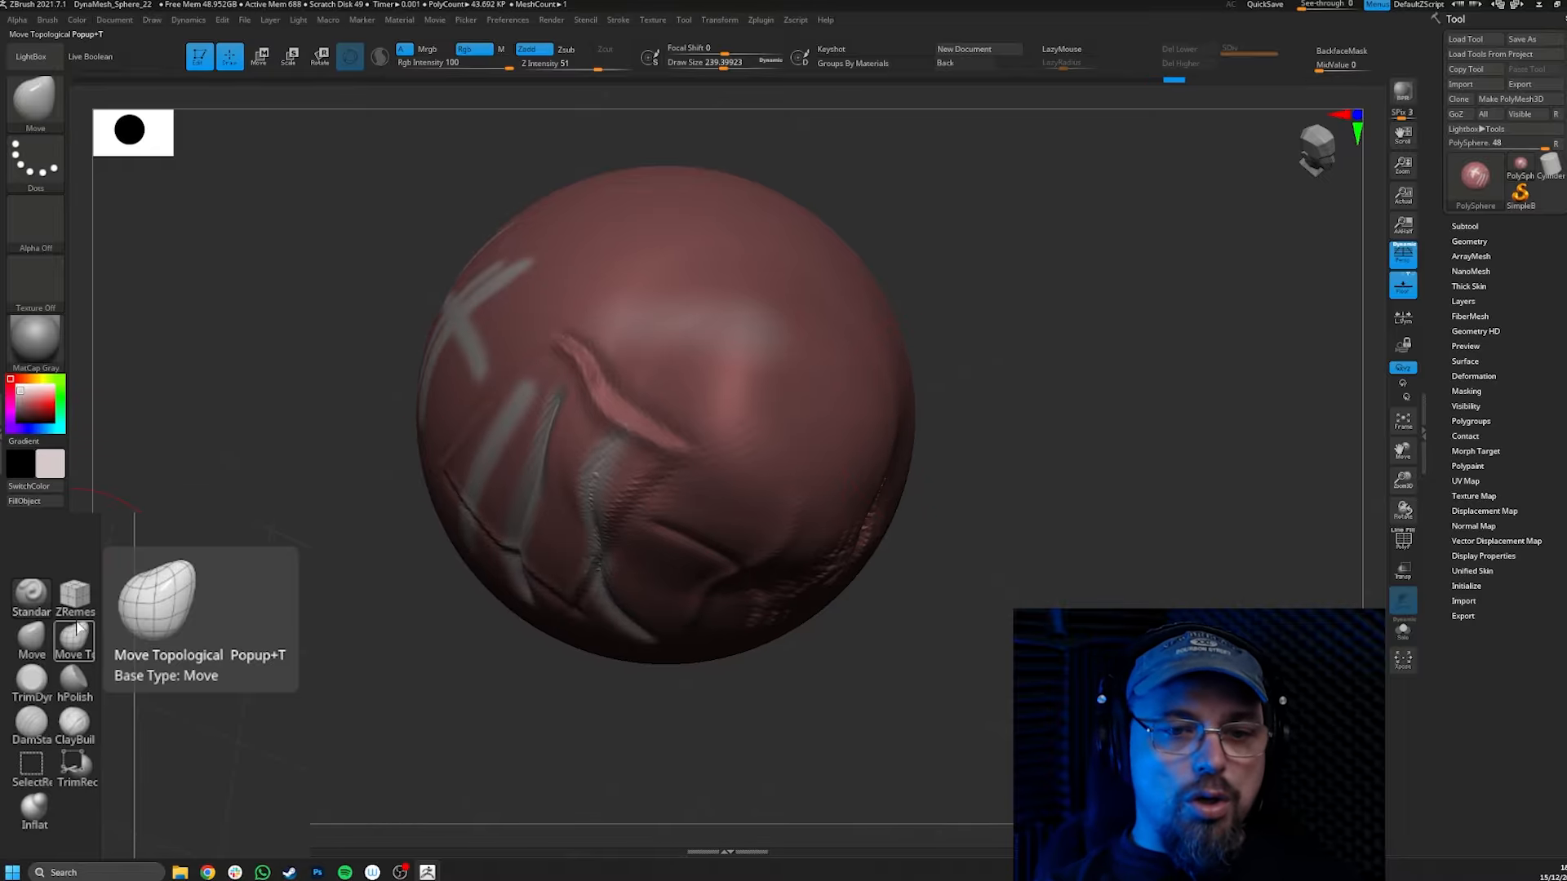
mouse_move(934, 409)
right_mouse_down()
mouse_move(994, 418)
mouse_move(912, 425)
mouse_move(969, 438)
mouse_move(906, 417)
mouse_move(960, 366)
mouse_move(1004, 413)
mouse_move(873, 402)
right_mouse_up()
right_click_drag(1029, 412, 1054, 387)
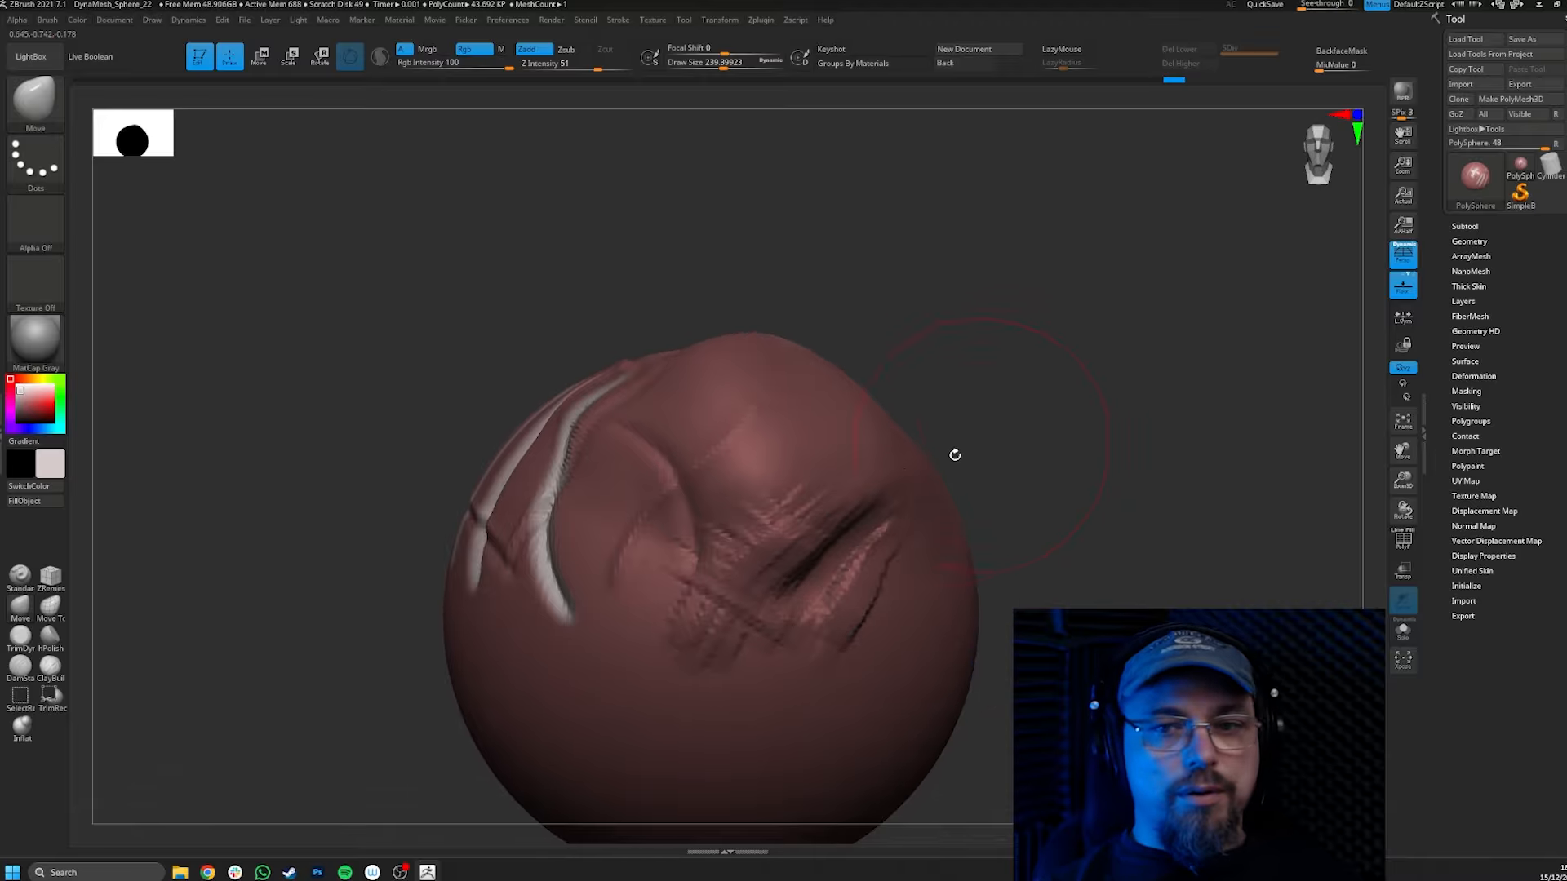
left_click_drag(839, 514, 898, 522)
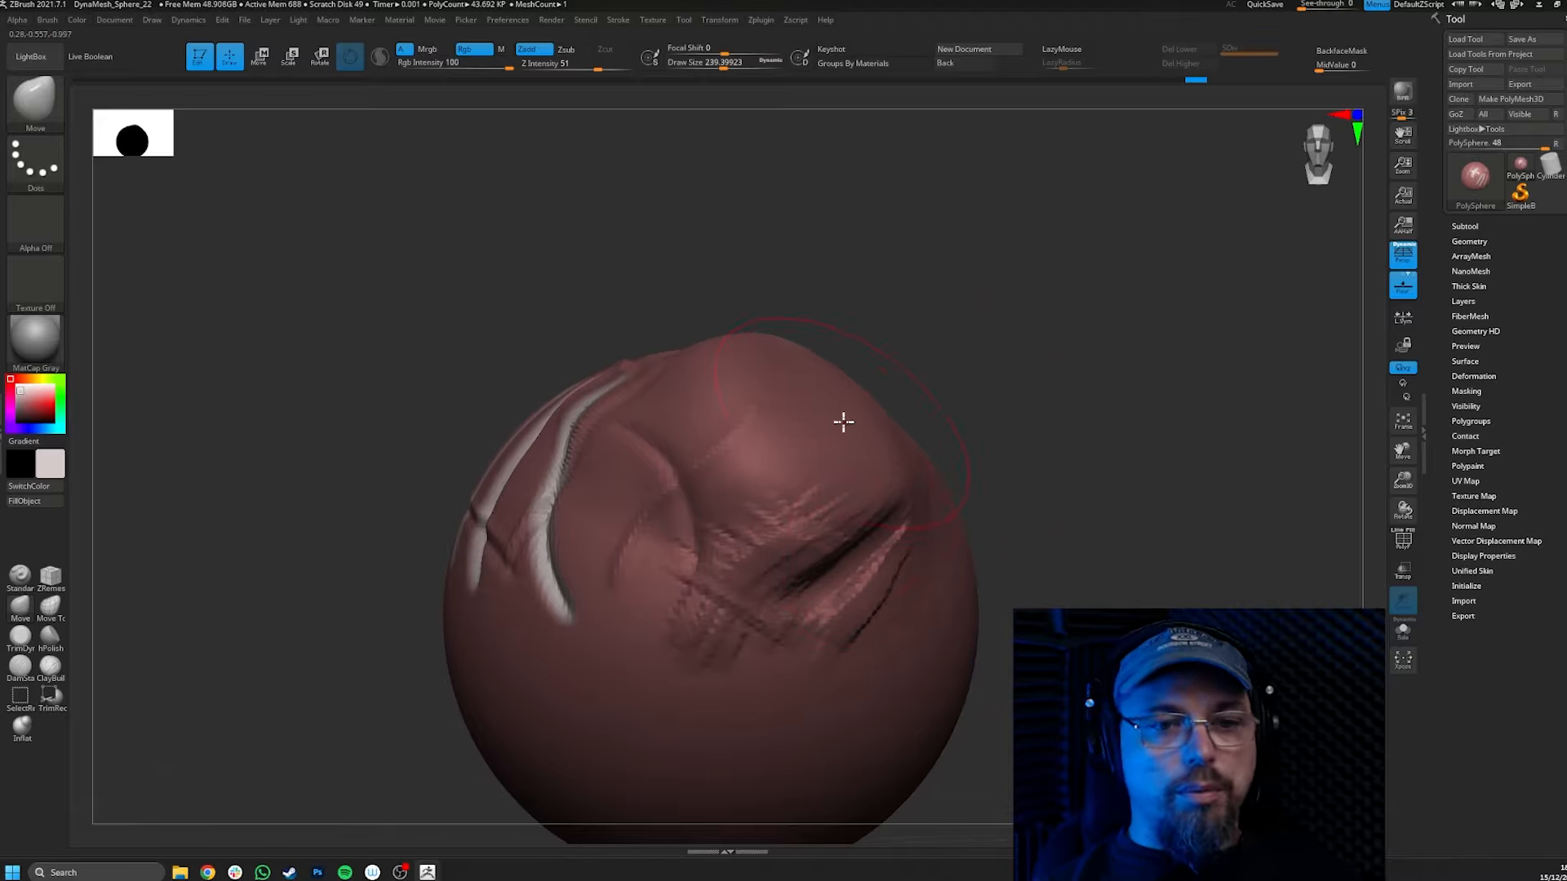
mouse_move(997, 391)
right_mouse_down()
mouse_move(976, 378)
mouse_move(982, 405)
mouse_move(974, 378)
mouse_move(870, 394)
right_mouse_up()
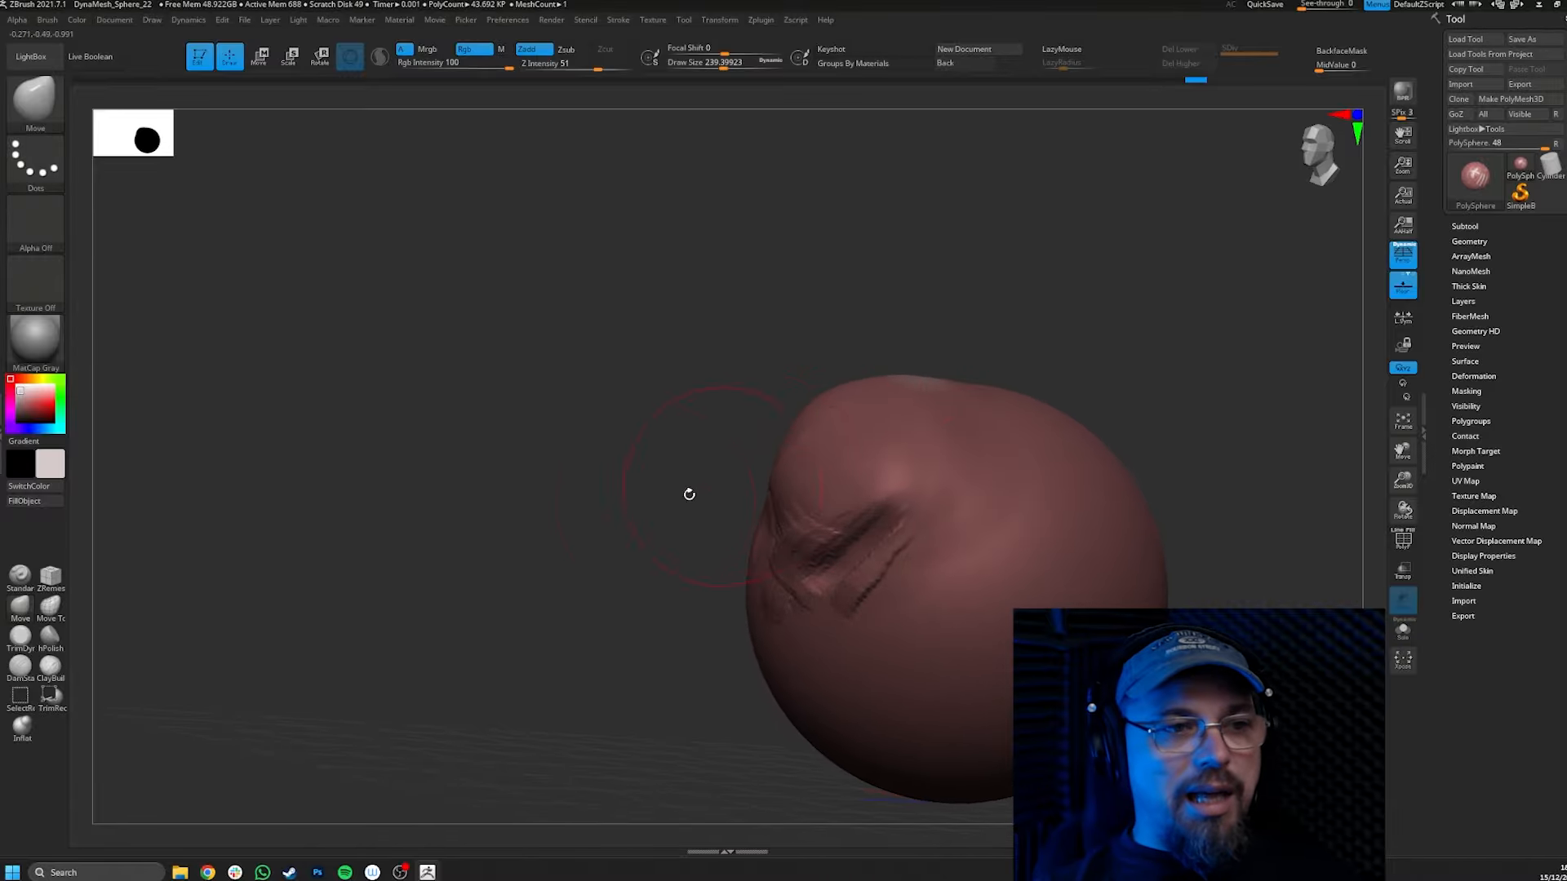
mouse_move(689, 495)
right_mouse_down()
mouse_move(585, 535)
mouse_move(738, 514)
right_mouse_up()
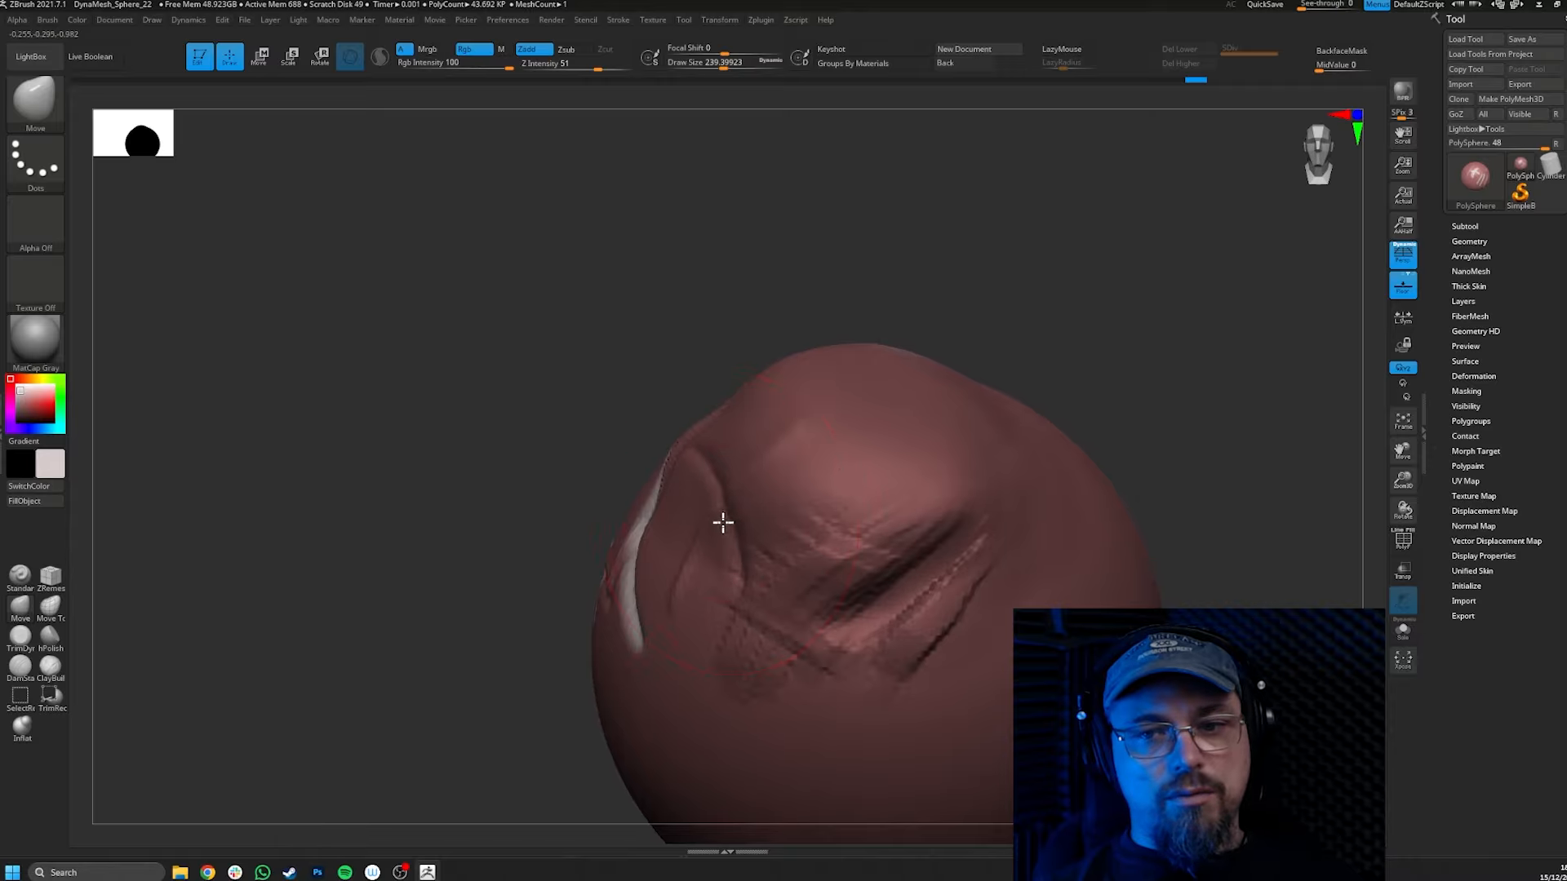
left_click_drag(723, 523, 684, 533)
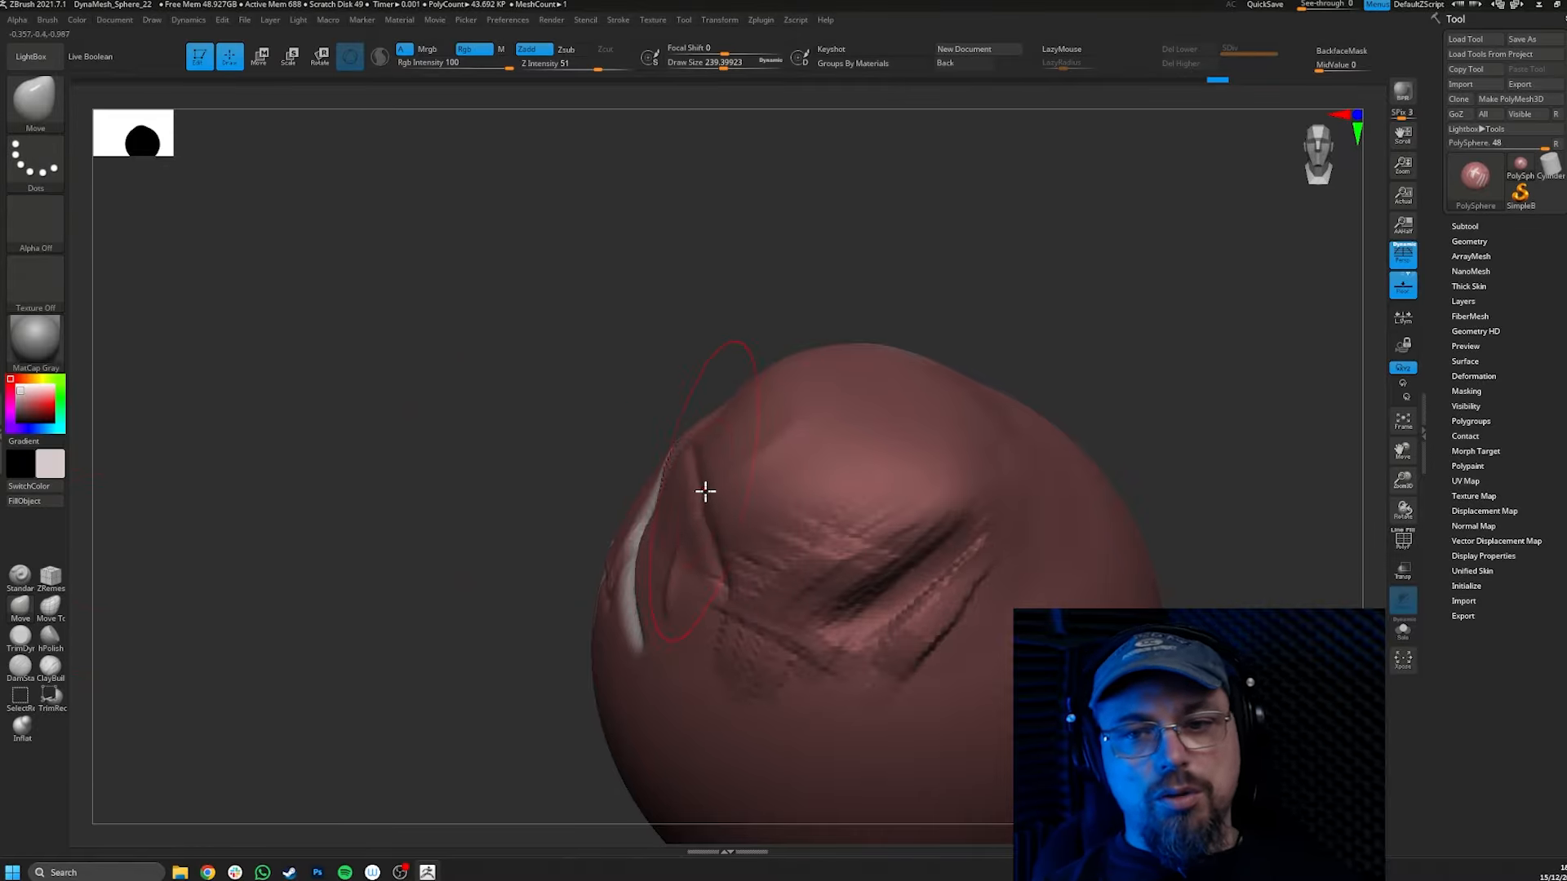
key("ctrl+z")
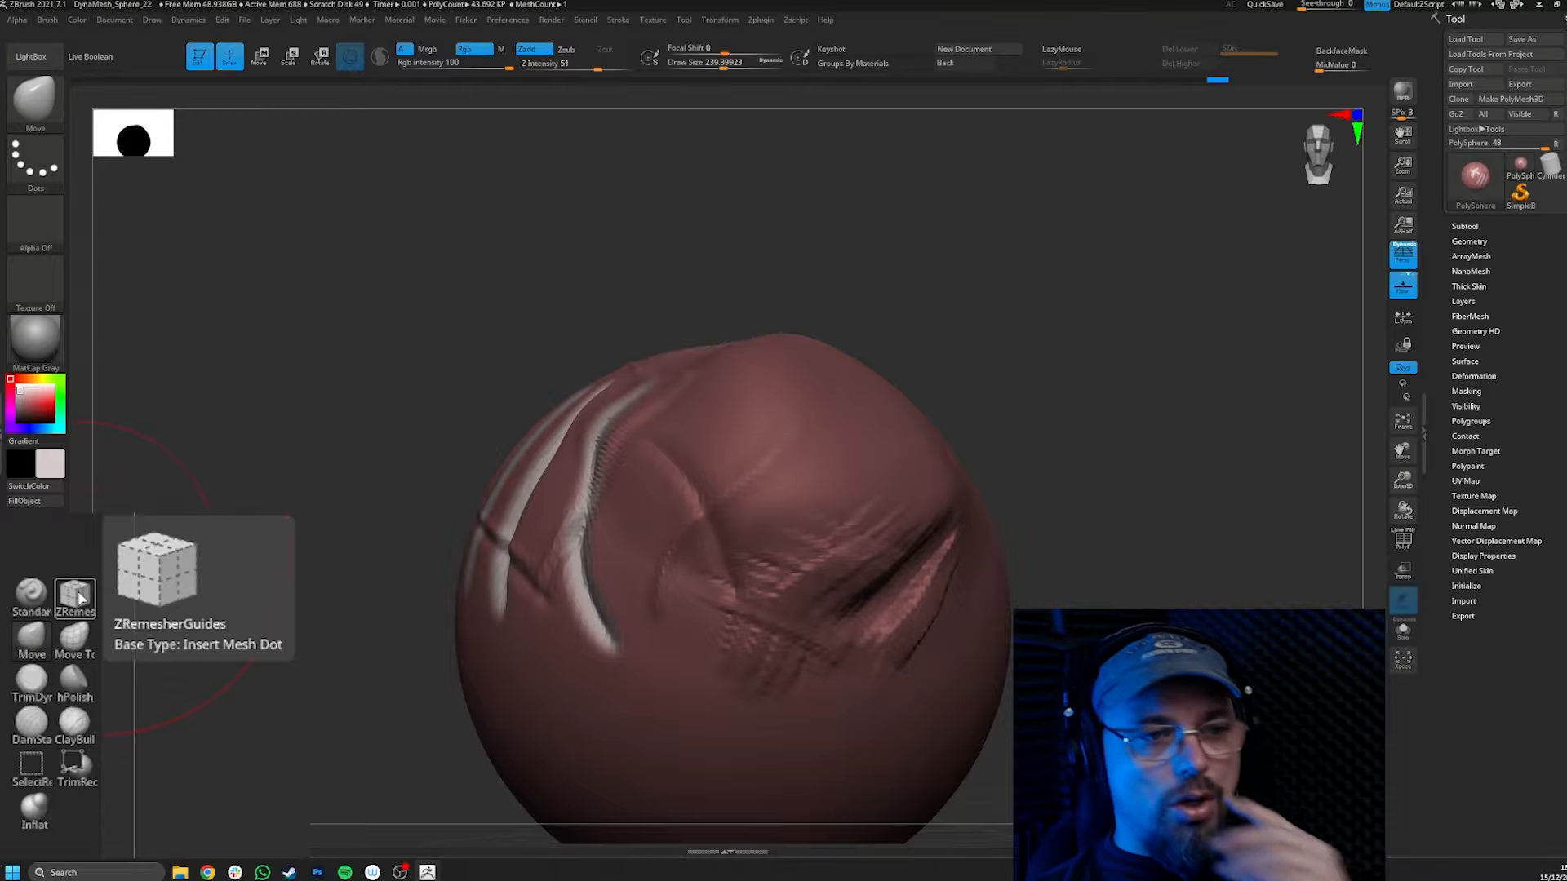
Choose the hPolish brush and start flattening the top of the raised bulge.
left_click_drag(283, 497, 293, 487)
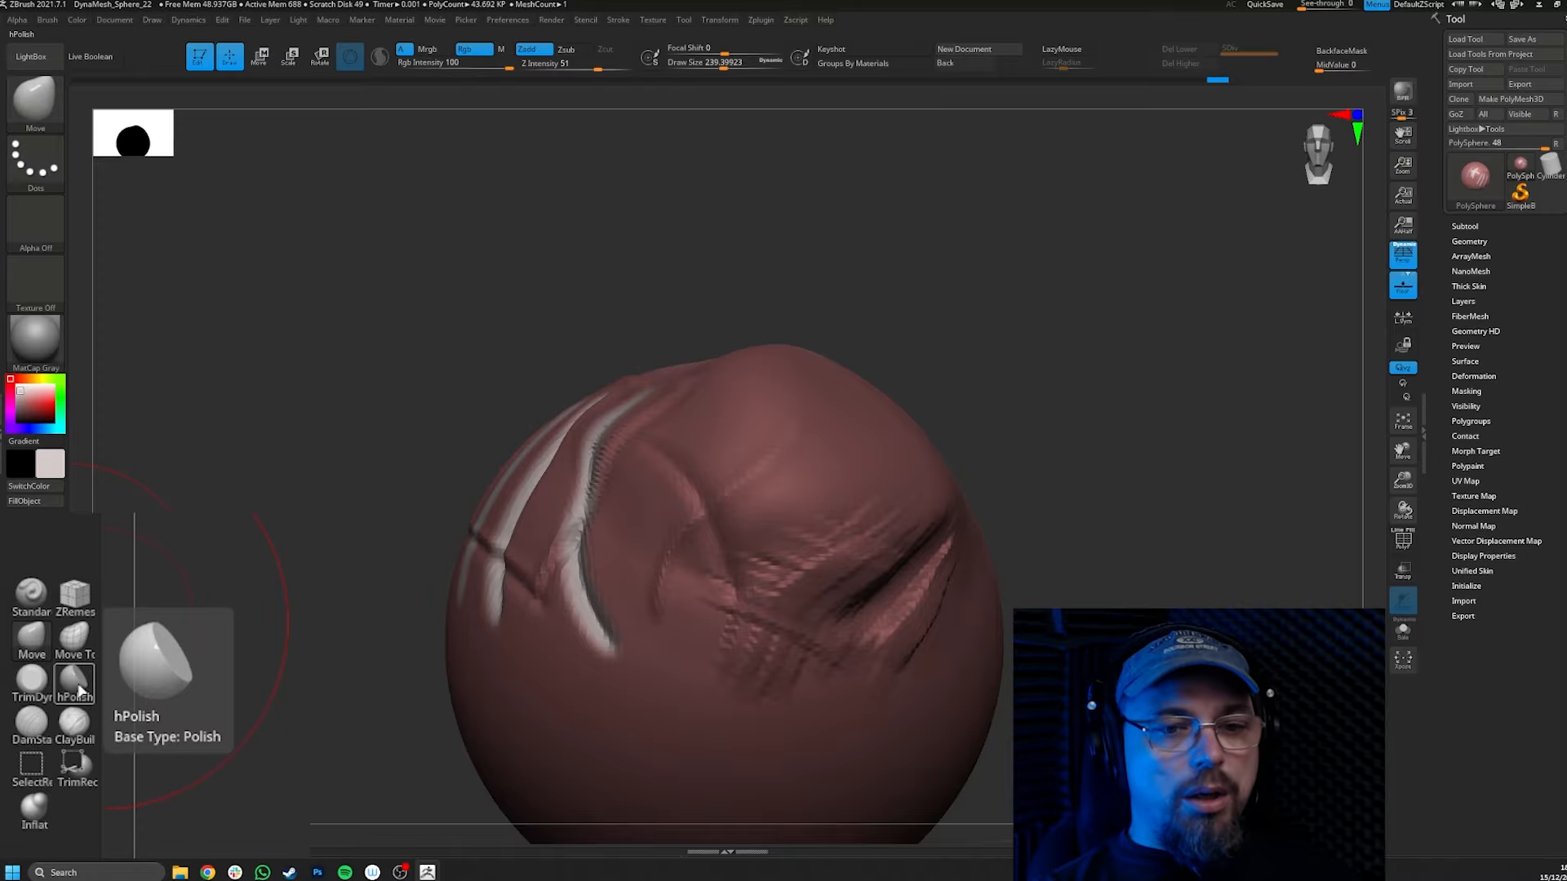
mouse_move(731, 441)
left_mouse_down()
mouse_move(738, 475)
mouse_move(728, 459)
left_mouse_up()
left_click(79, 692)
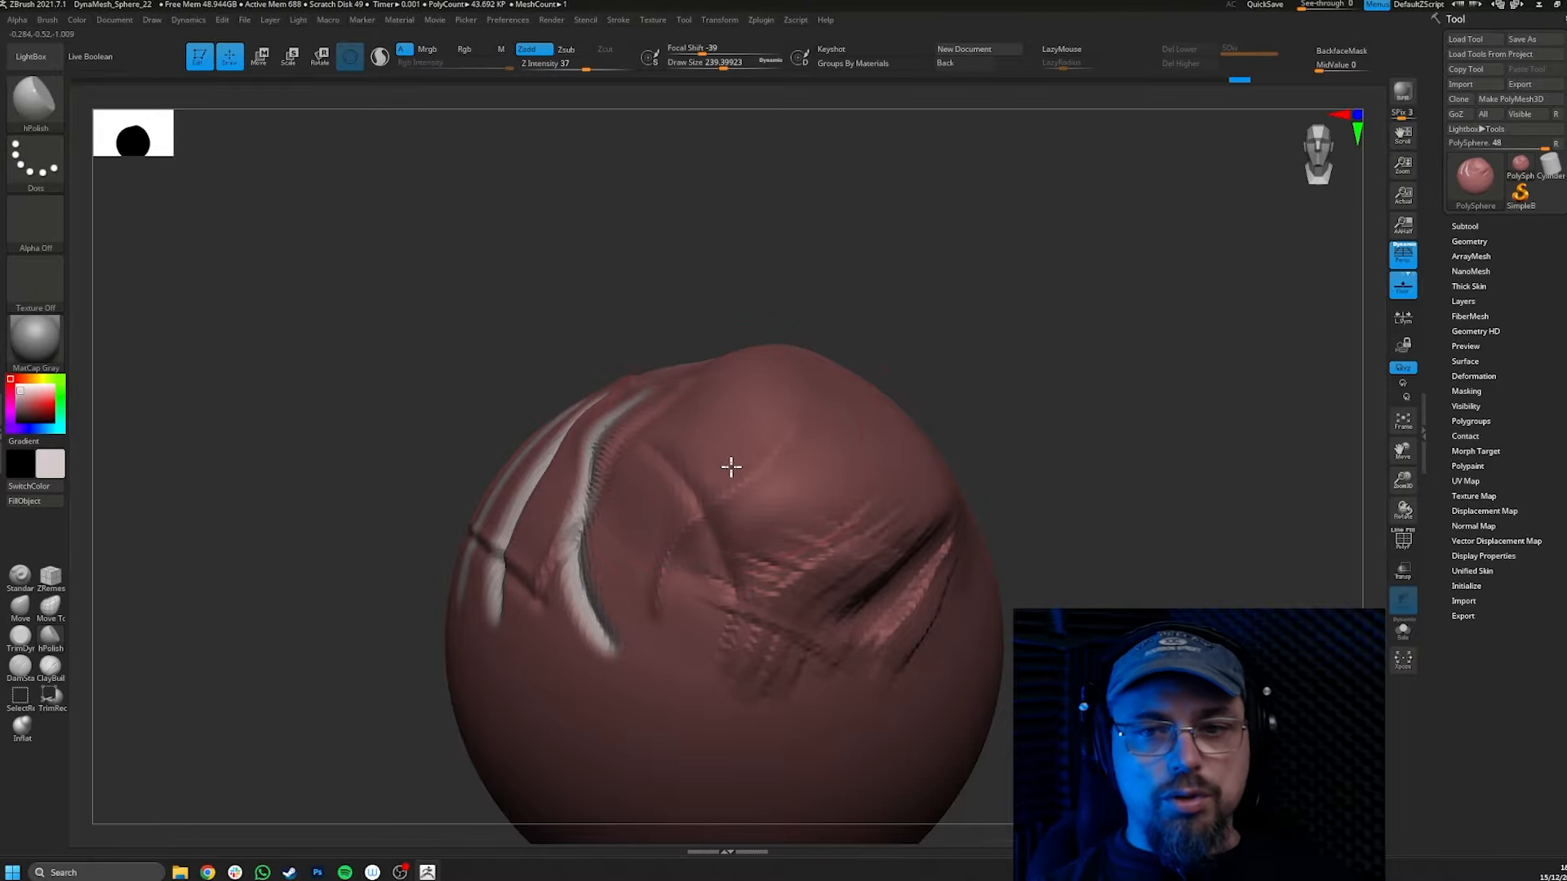
mouse_move(771, 432)
right_mouse_down()
mouse_move(782, 445)
mouse_move(896, 413)
mouse_move(823, 408)
right_mouse_up()
key("s")
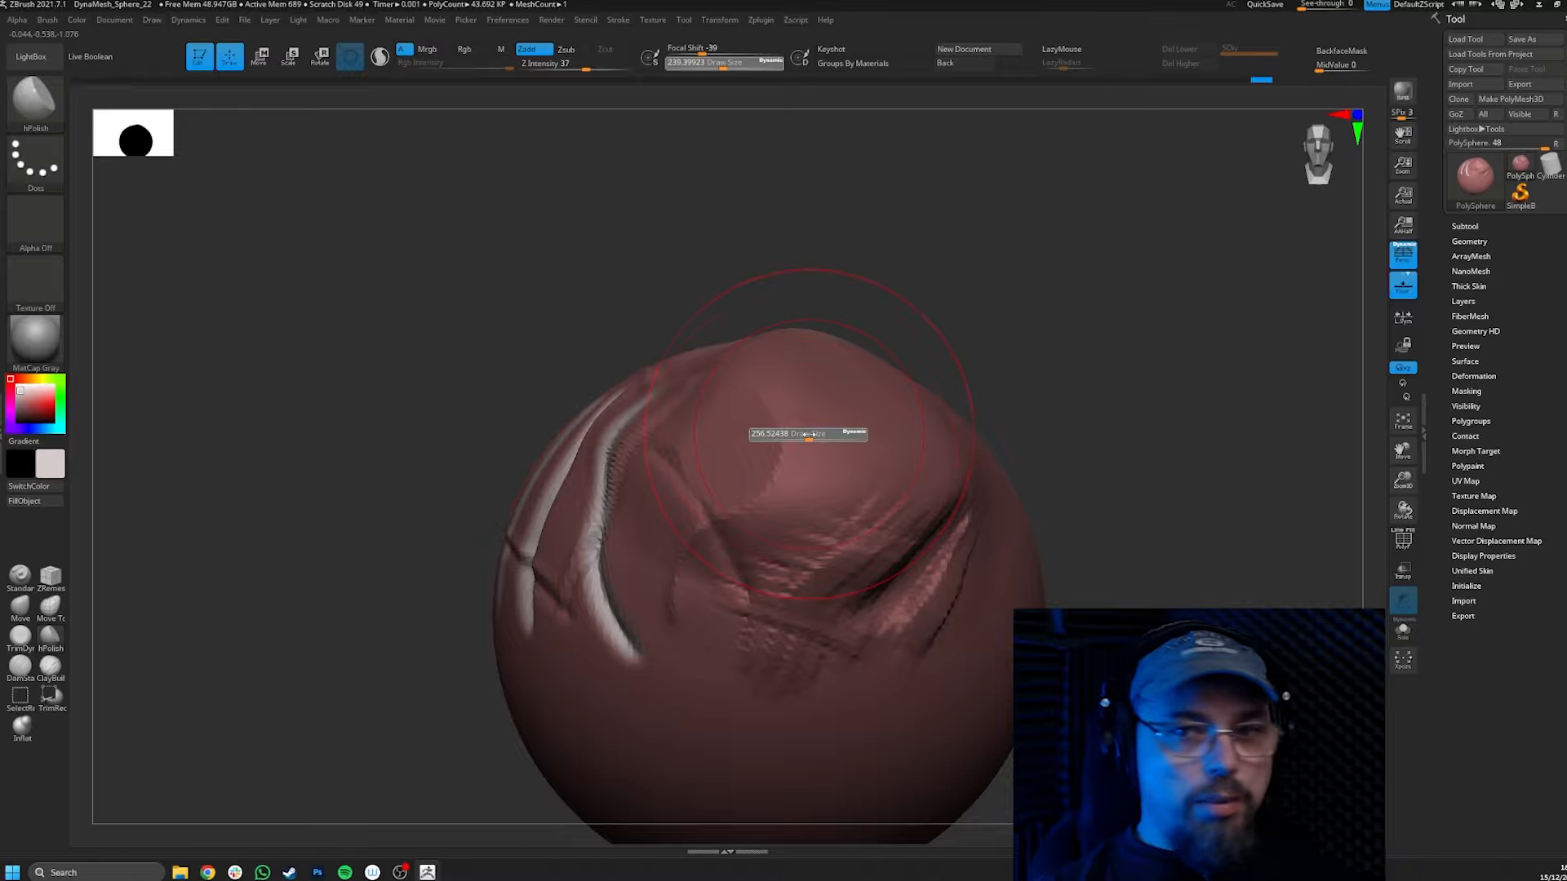
mouse_move(802, 434)
right_mouse_down()
mouse_move(808, 350)
mouse_move(801, 482)
mouse_move(767, 451)
right_mouse_up()
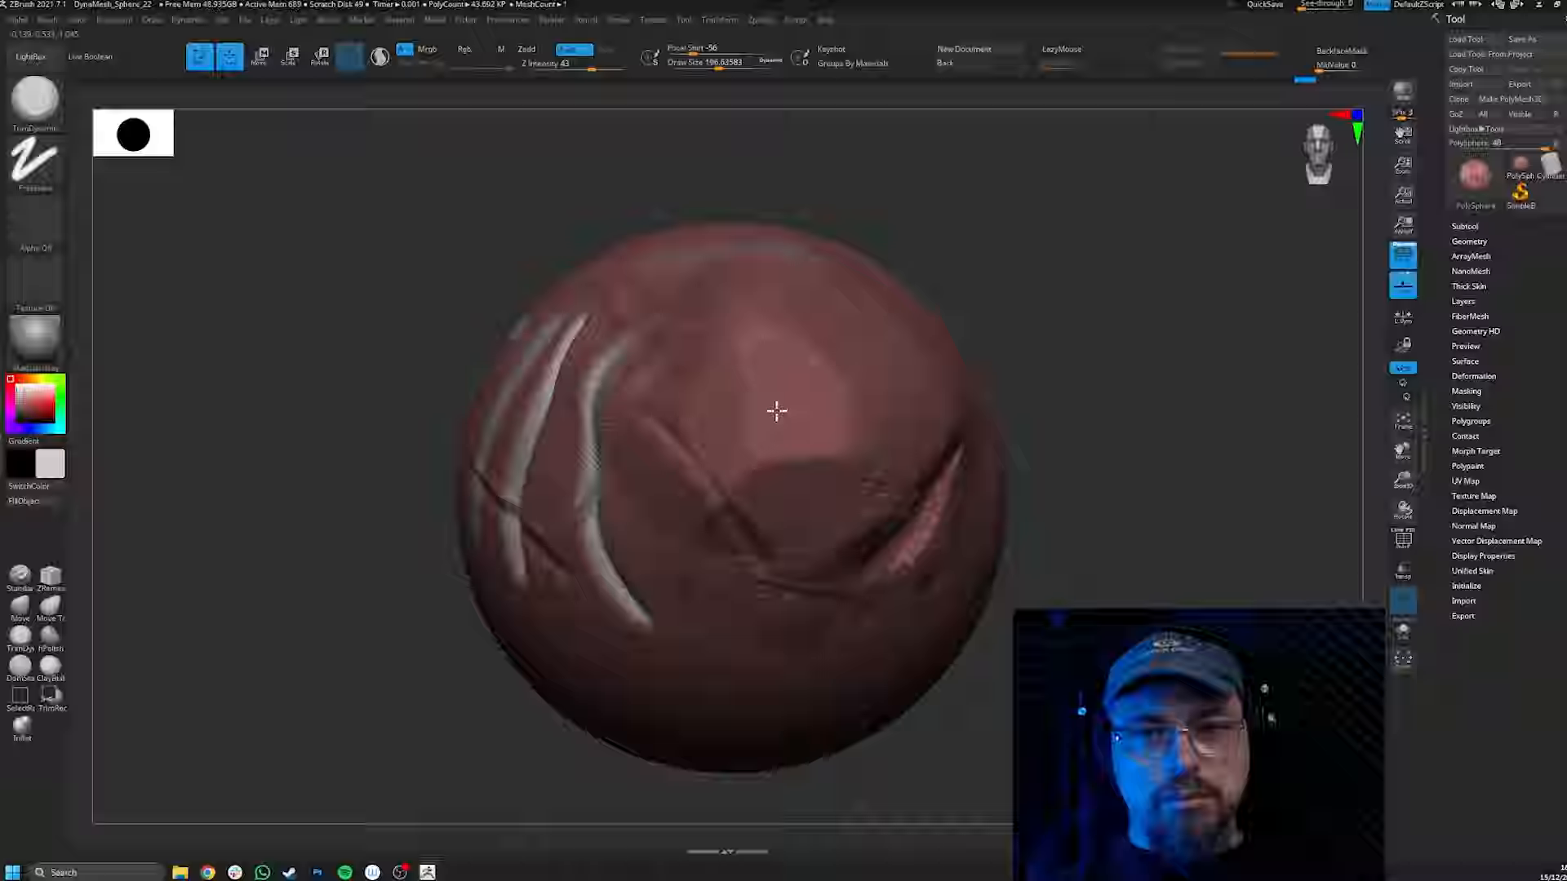
Trim further flat facets on the bulge using the TrimDynamic brush at a draw size of about 197.
right_click_drag(777, 410, 823, 334)
right_click_drag(860, 392, 879, 353)
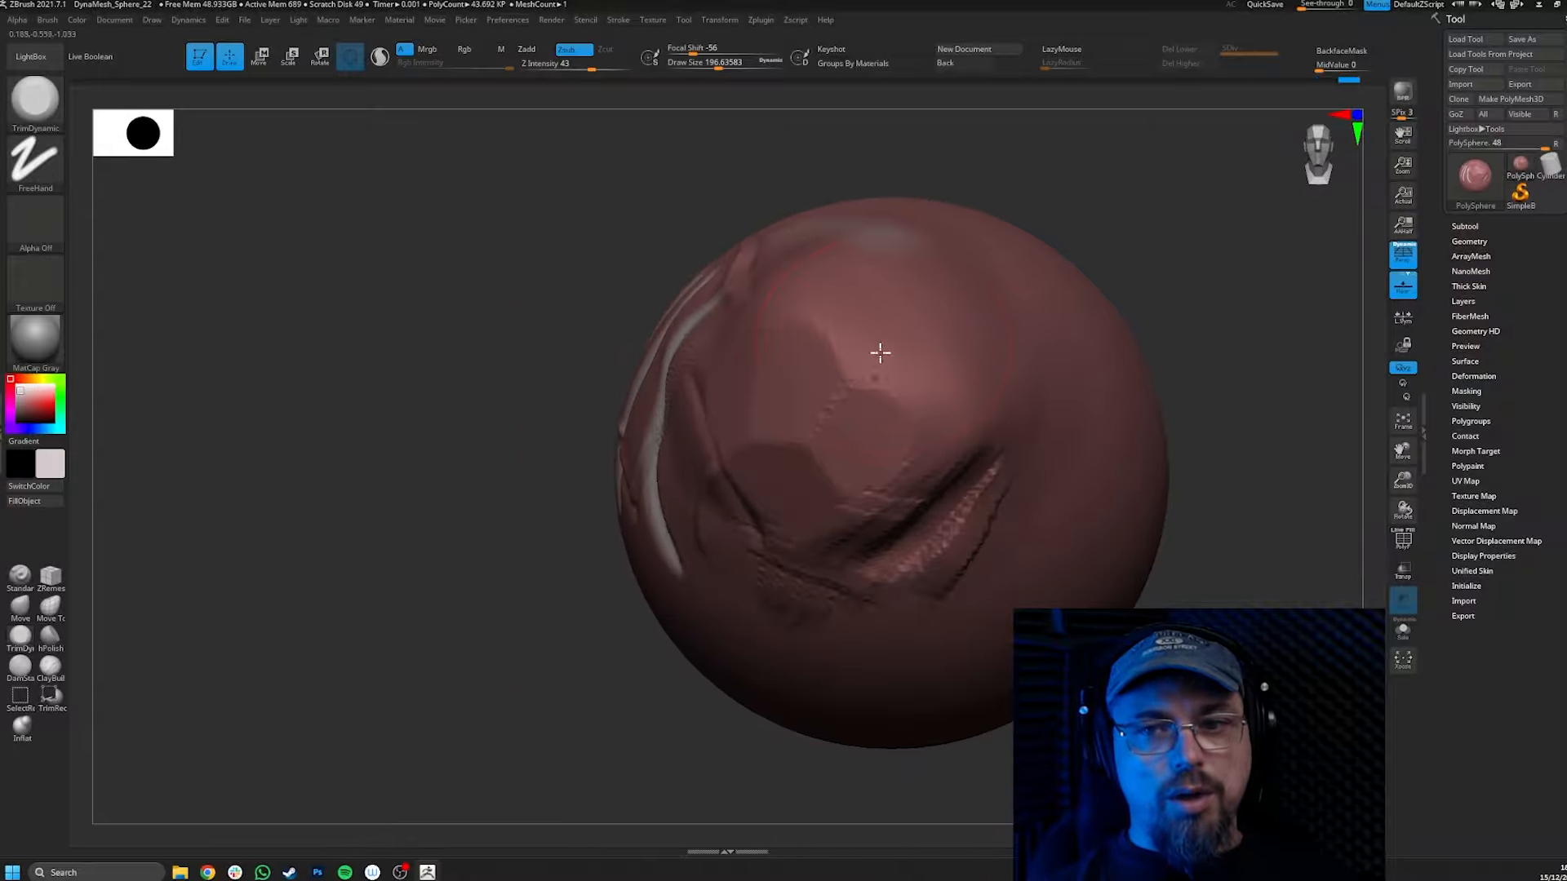
left_click_drag(869, 340, 911, 373)
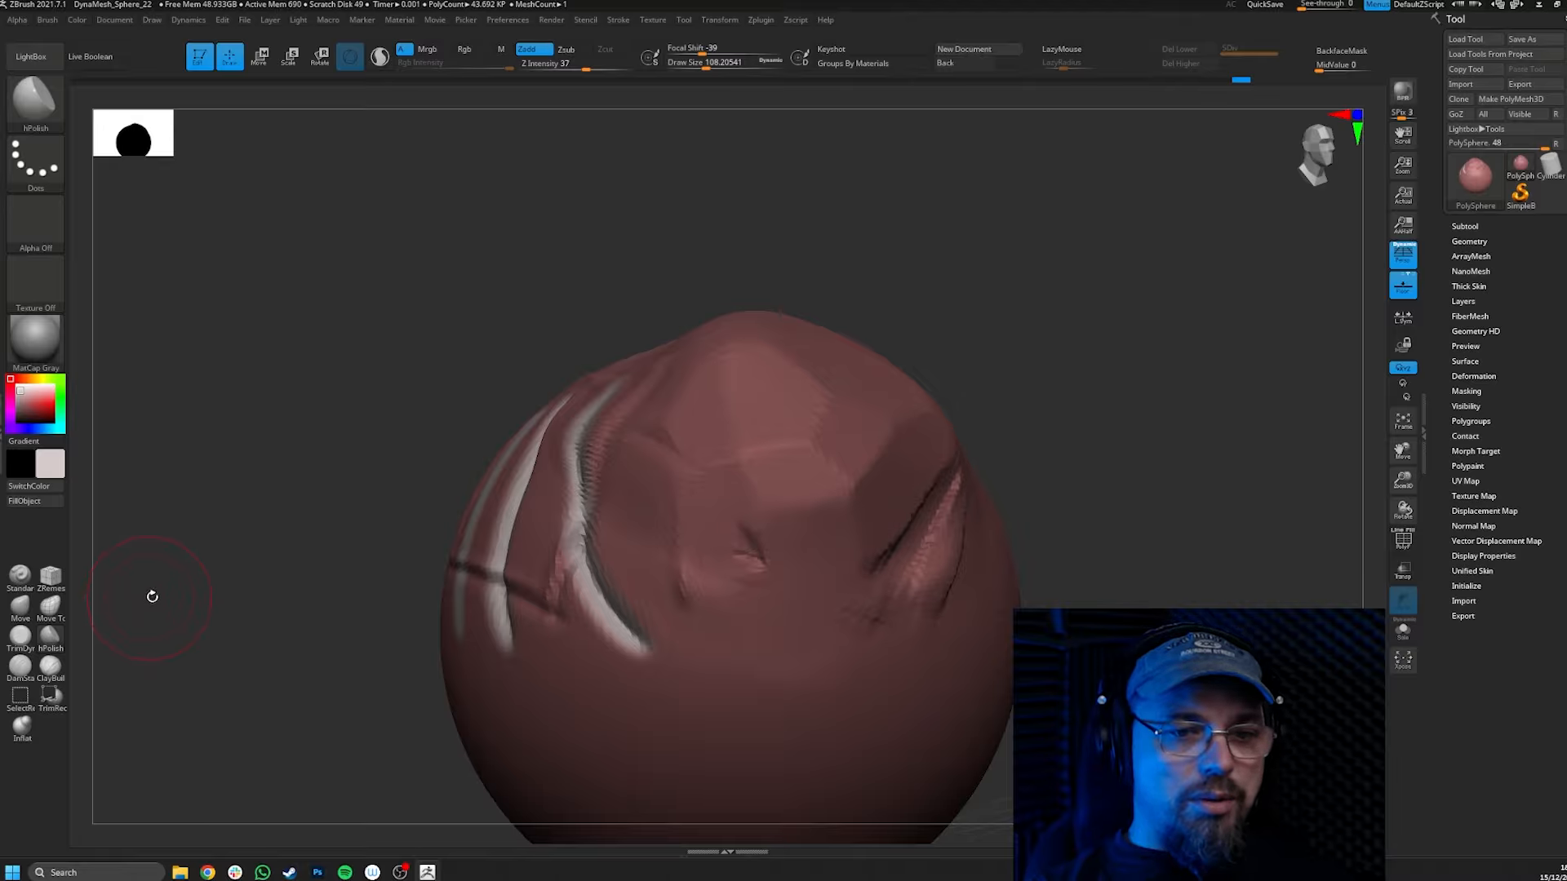
Flatten planes beside the groove using the hPolish brush at a draw size of about 108.
mouse_move(1066, 469)
left_mouse_down()
mouse_move(1063, 448)
mouse_move(941, 466)
left_mouse_up()
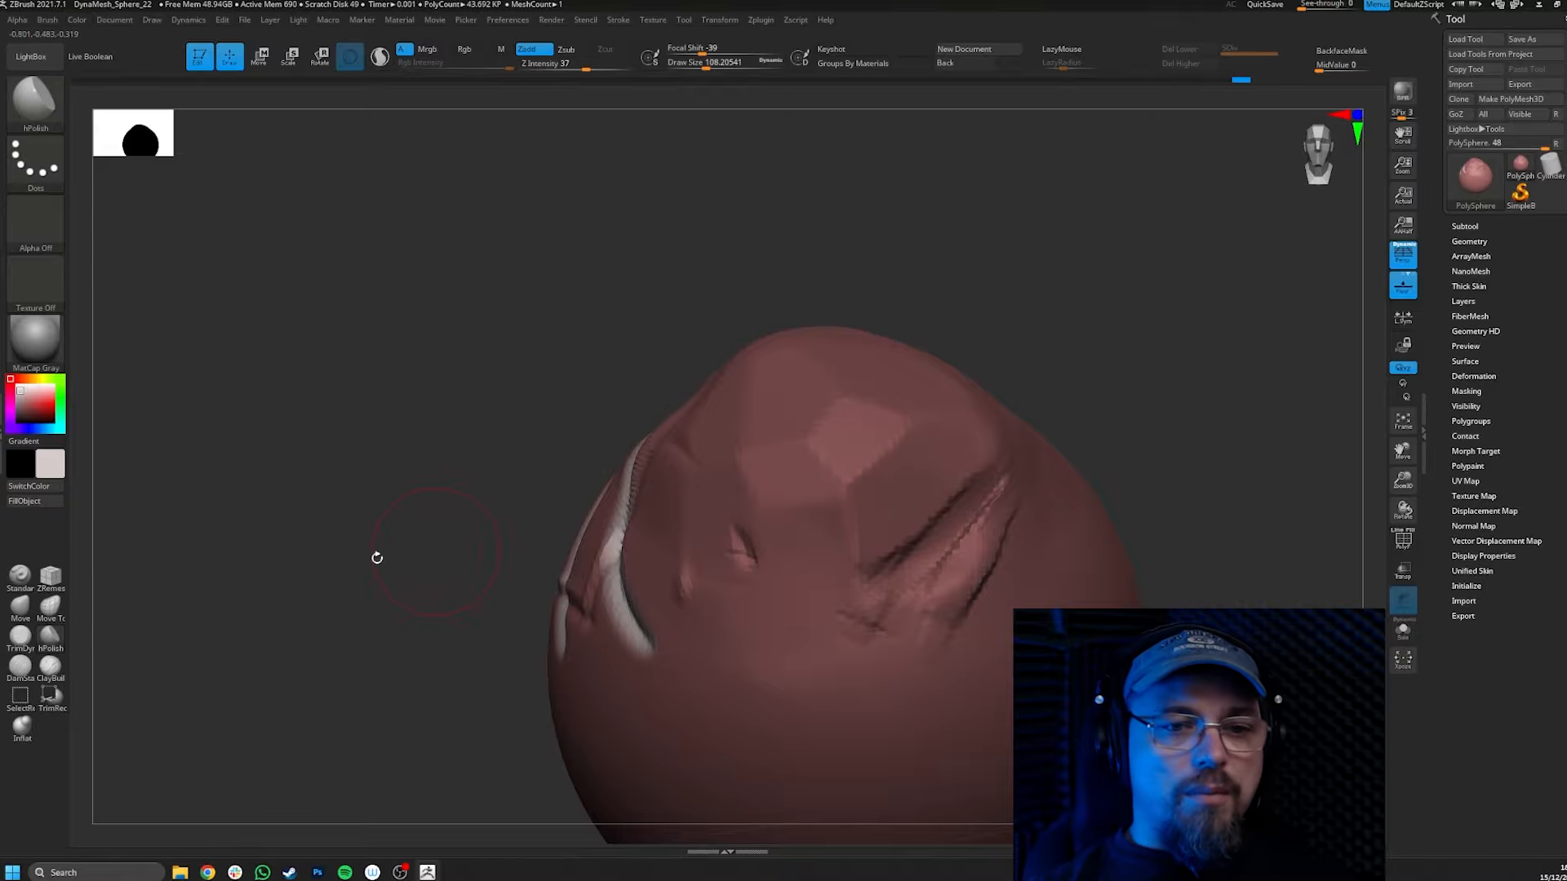
mouse_move(835, 443)
right_mouse_down()
mouse_move(846, 416)
mouse_move(769, 492)
right_mouse_up()
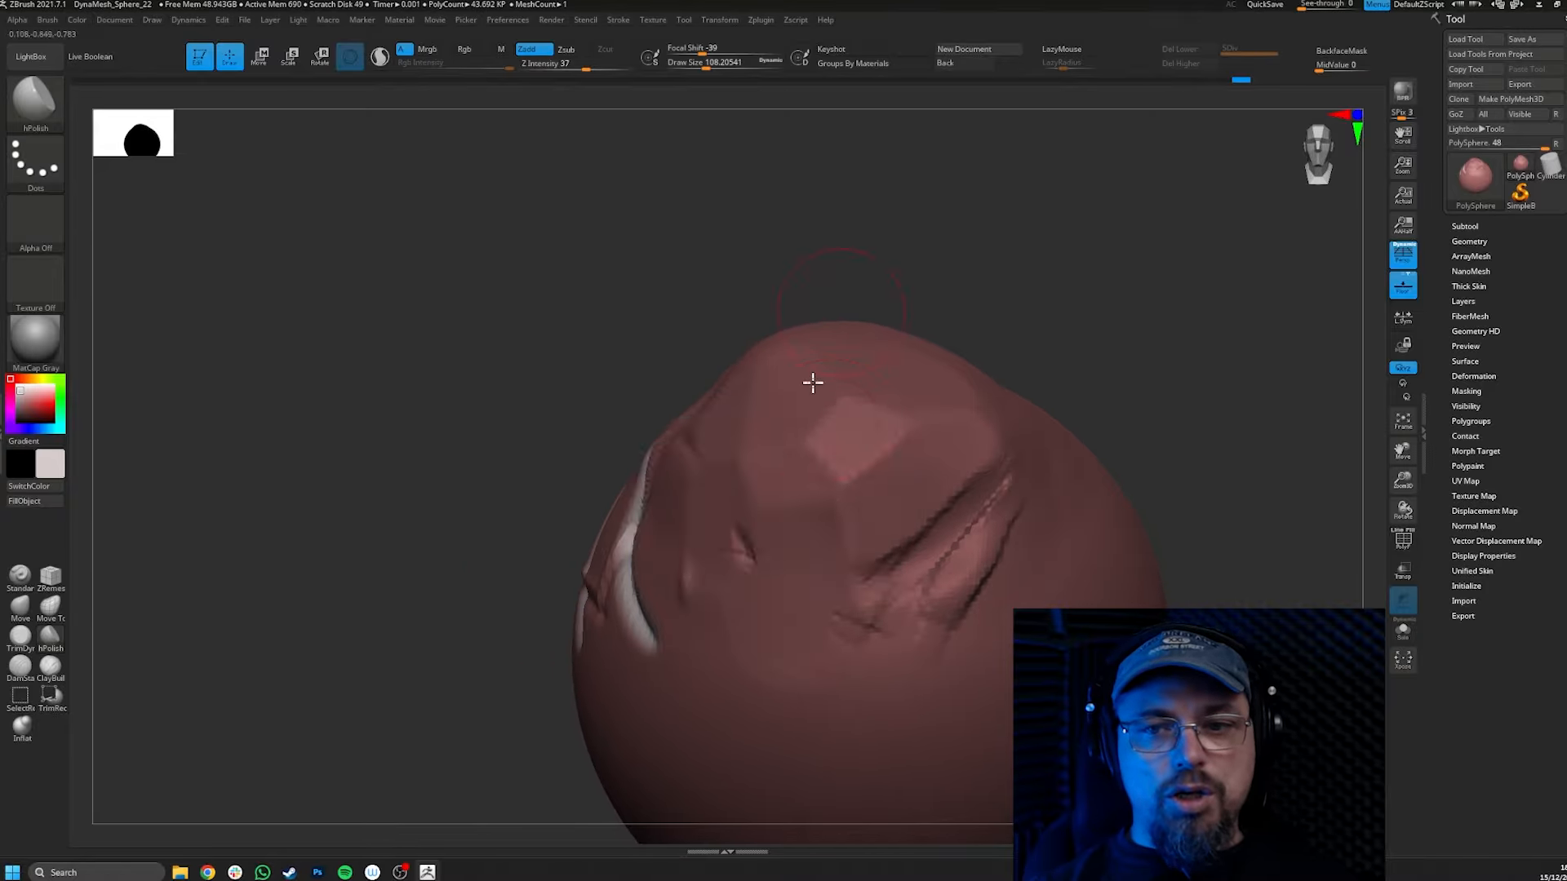
mouse_move(826, 455)
left_mouse_down()
mouse_move(843, 433)
mouse_move(916, 465)
mouse_move(892, 484)
mouse_move(850, 441)
mouse_move(899, 469)
mouse_move(885, 495)
left_mouse_up()
mouse_move(885, 458)
right_mouse_down()
mouse_move(903, 360)
mouse_move(925, 454)
mouse_move(882, 423)
mouse_move(915, 448)
right_mouse_up()
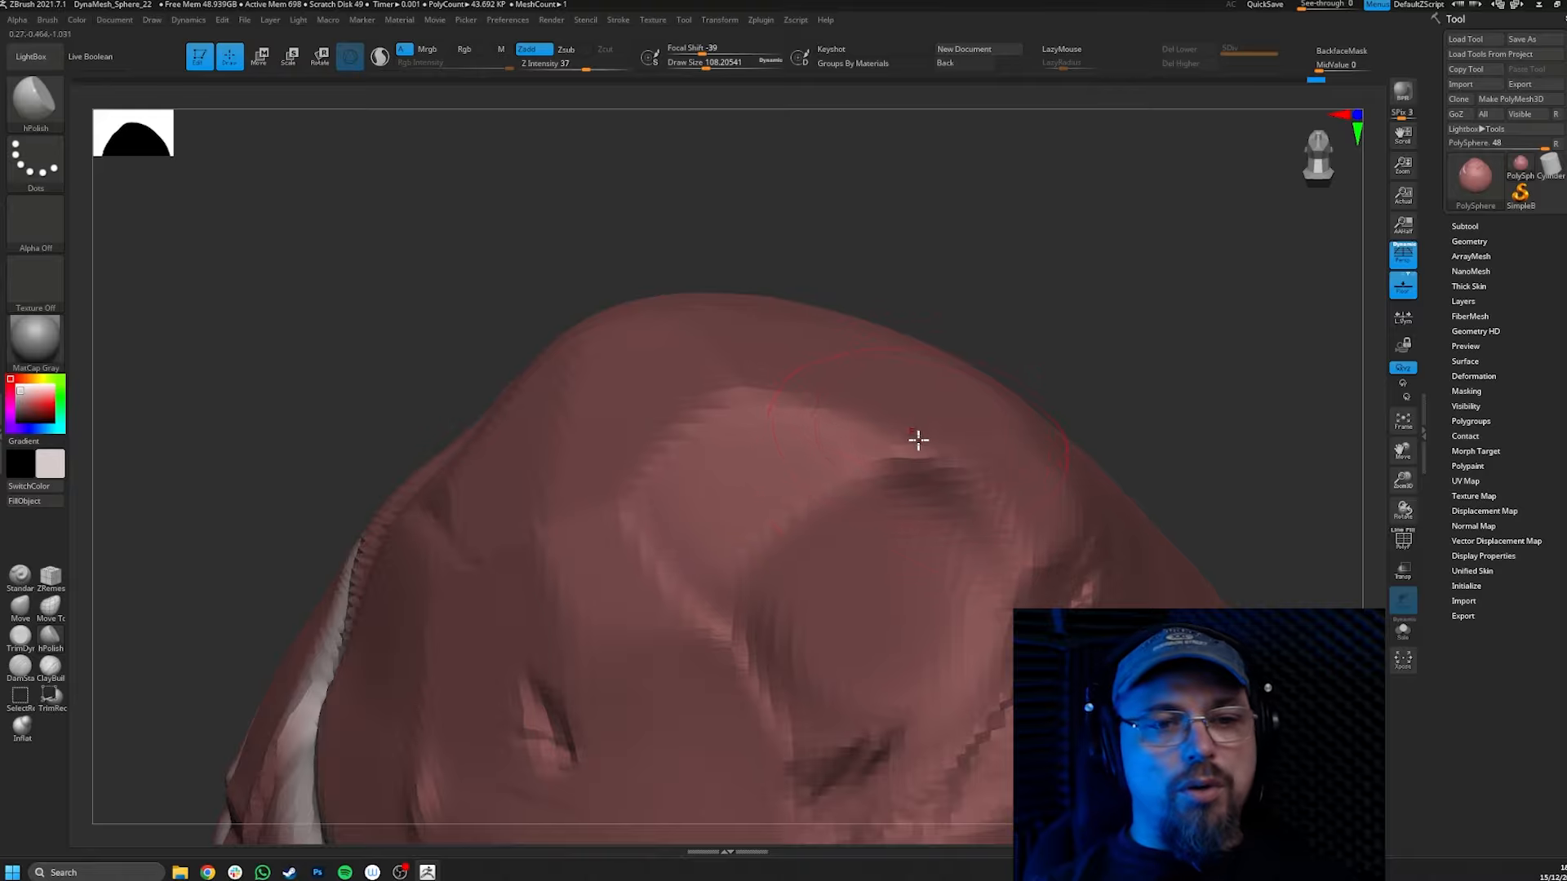
left_click_drag(954, 447, 891, 458)
Remesh the sculpted sphere with DynaMesh.
left_click_drag(1116, 311, 1212, 406, "ctrl")
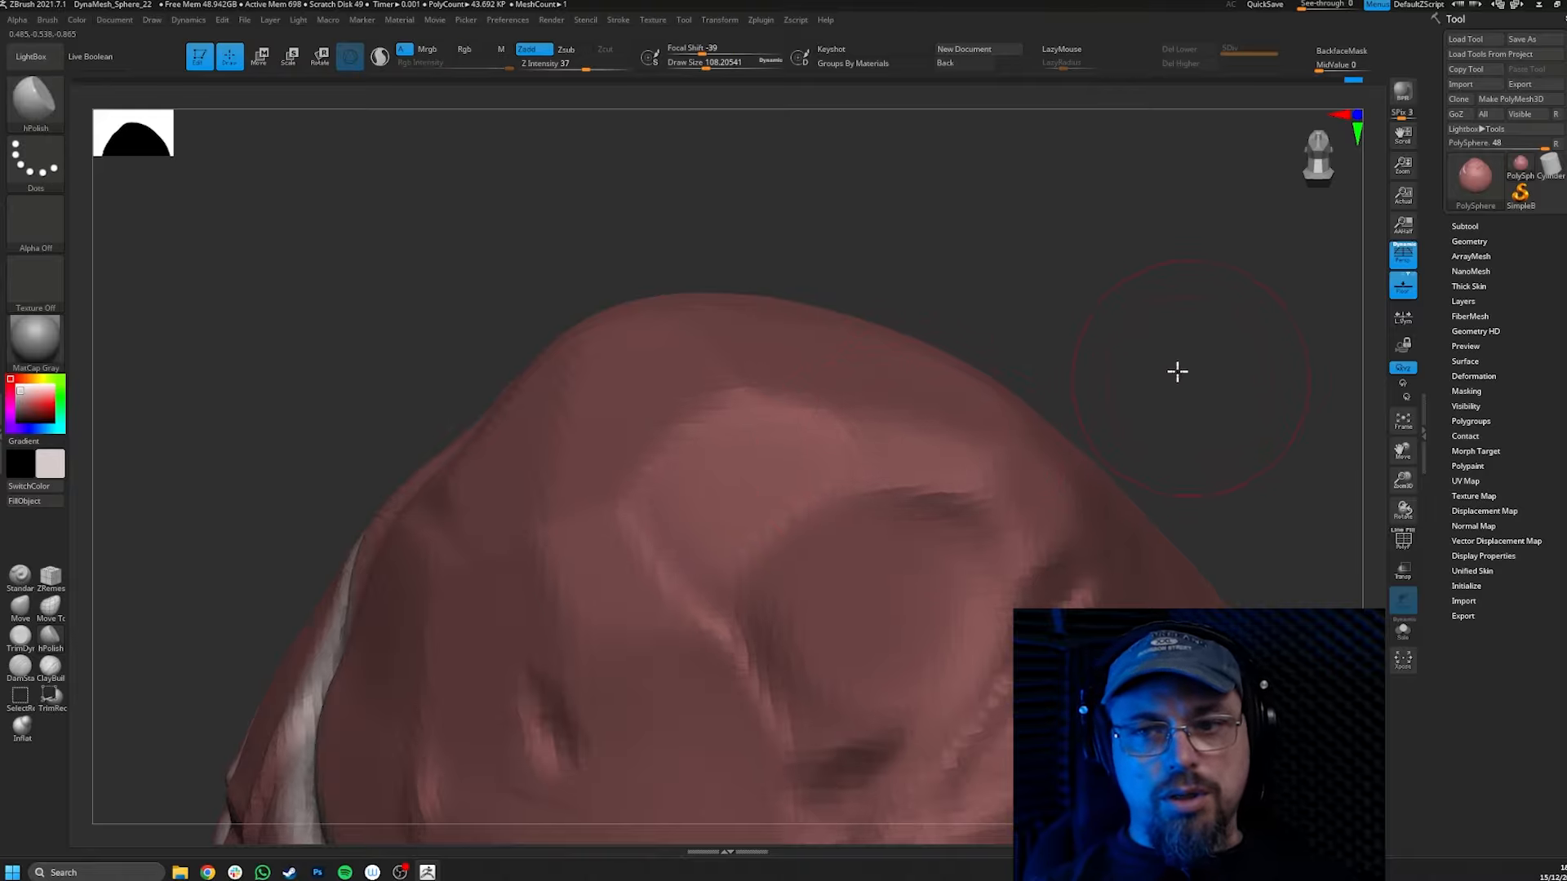
right_click_drag(1178, 371, 1114, 348, "ctrl")
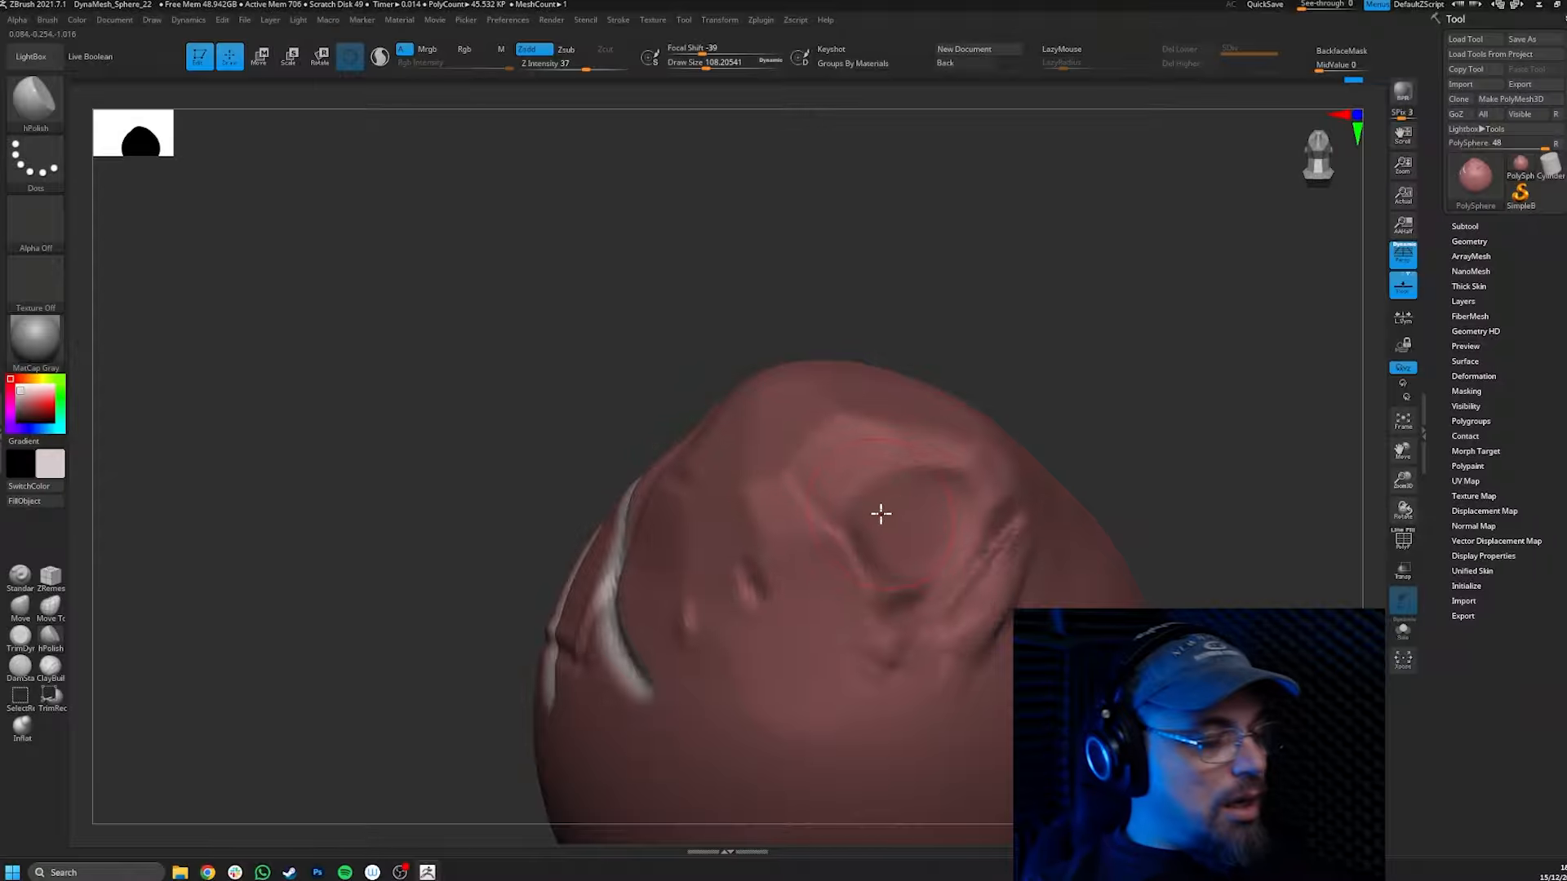
Reduce the hPolish draw size to about 68 and sharpen the facet edges next to the round hollow.
key("s")
left_click_drag(874, 512, 870, 512)
right_click_drag(837, 483, 871, 596, "ctrl")
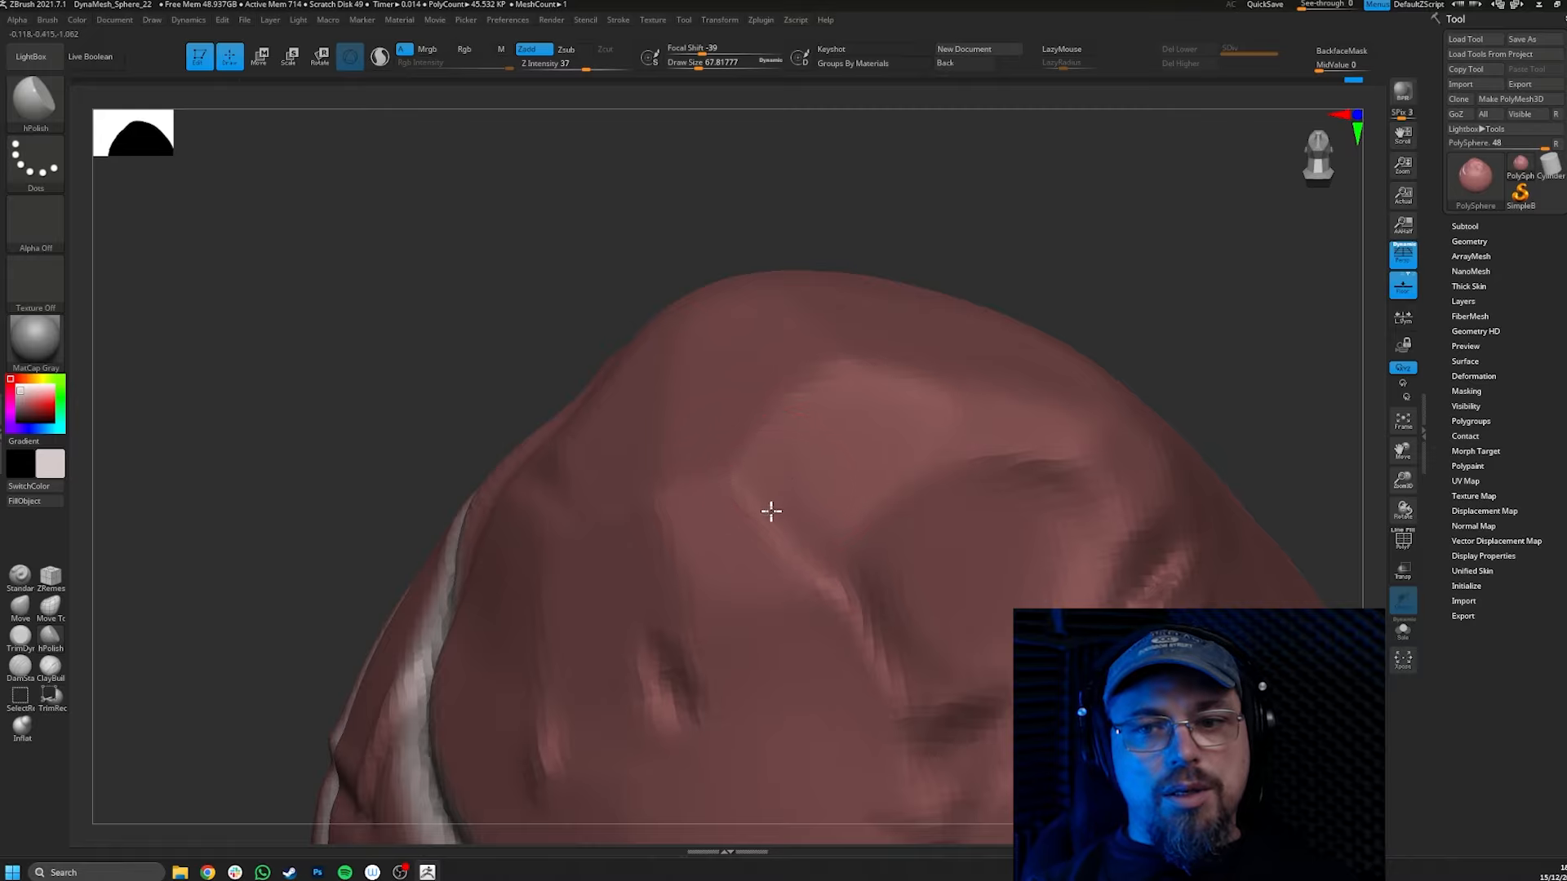
mouse_move(752, 490)
right_mouse_down()
mouse_move(742, 430)
mouse_move(780, 430)
mouse_move(797, 471)
right_mouse_up()
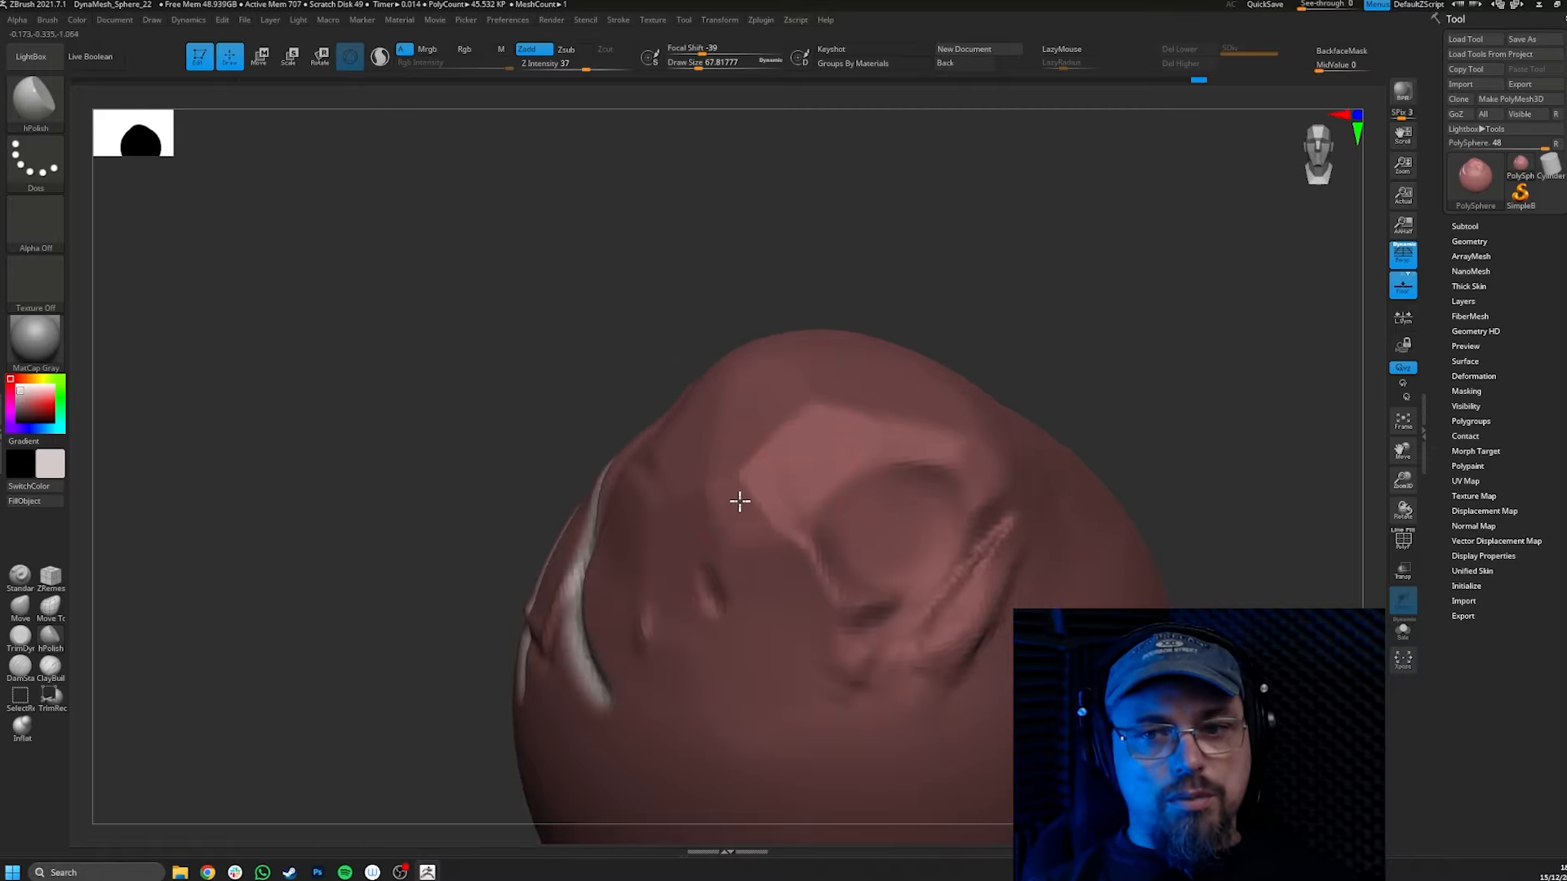
mouse_move(563, 538)
right_mouse_down()
mouse_move(829, 473)
mouse_move(776, 461)
right_mouse_up()
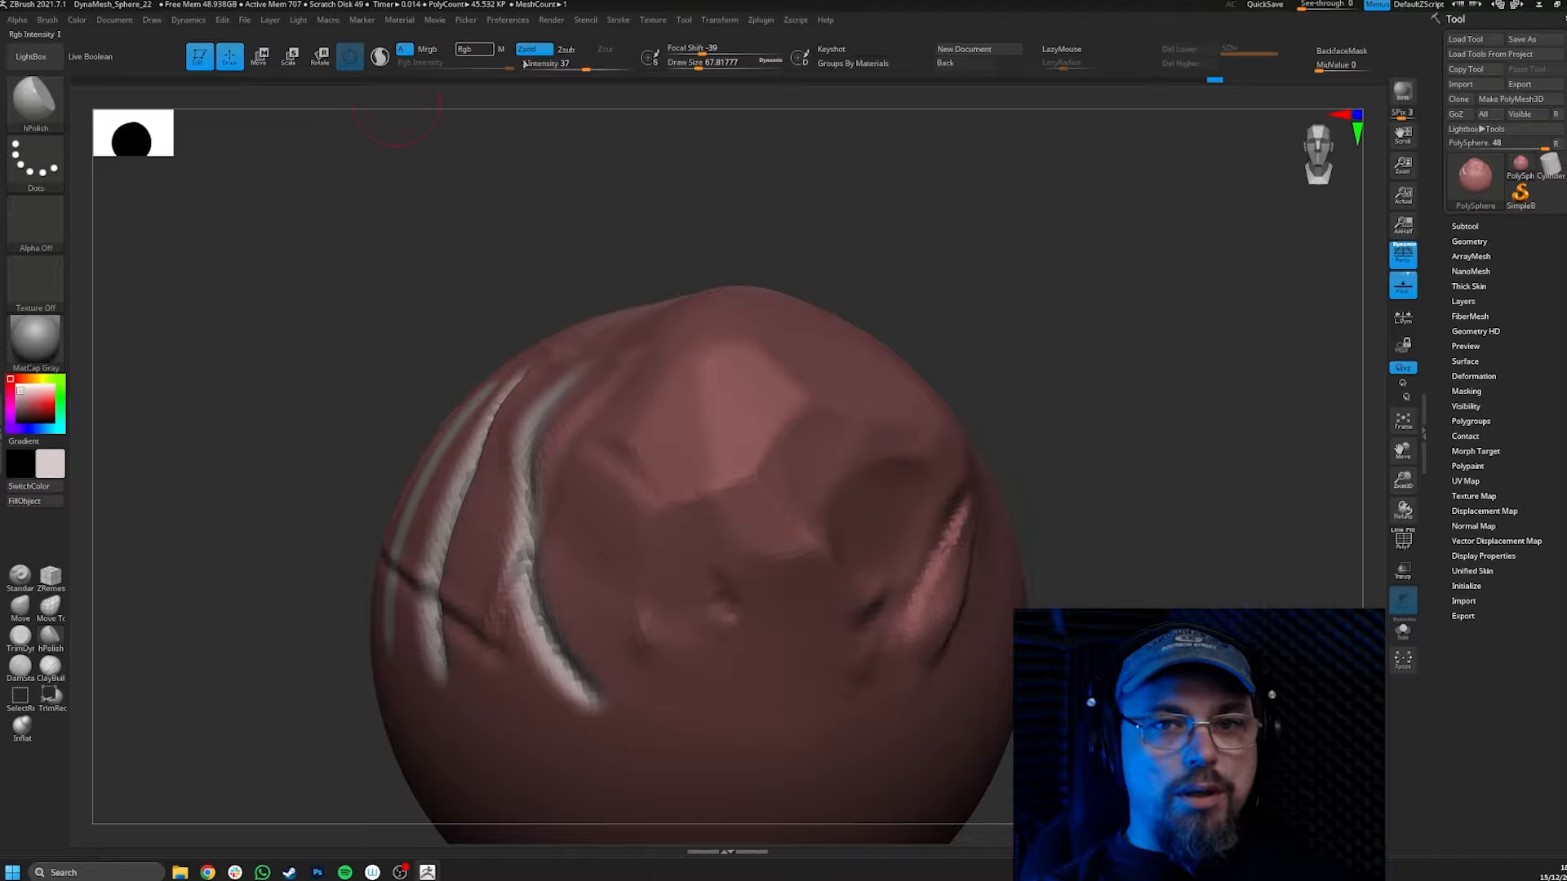
Lower the brush's Z Intensity to 3 and set the draw size to about 116.
left_click_drag(575, 64, 580, 65)
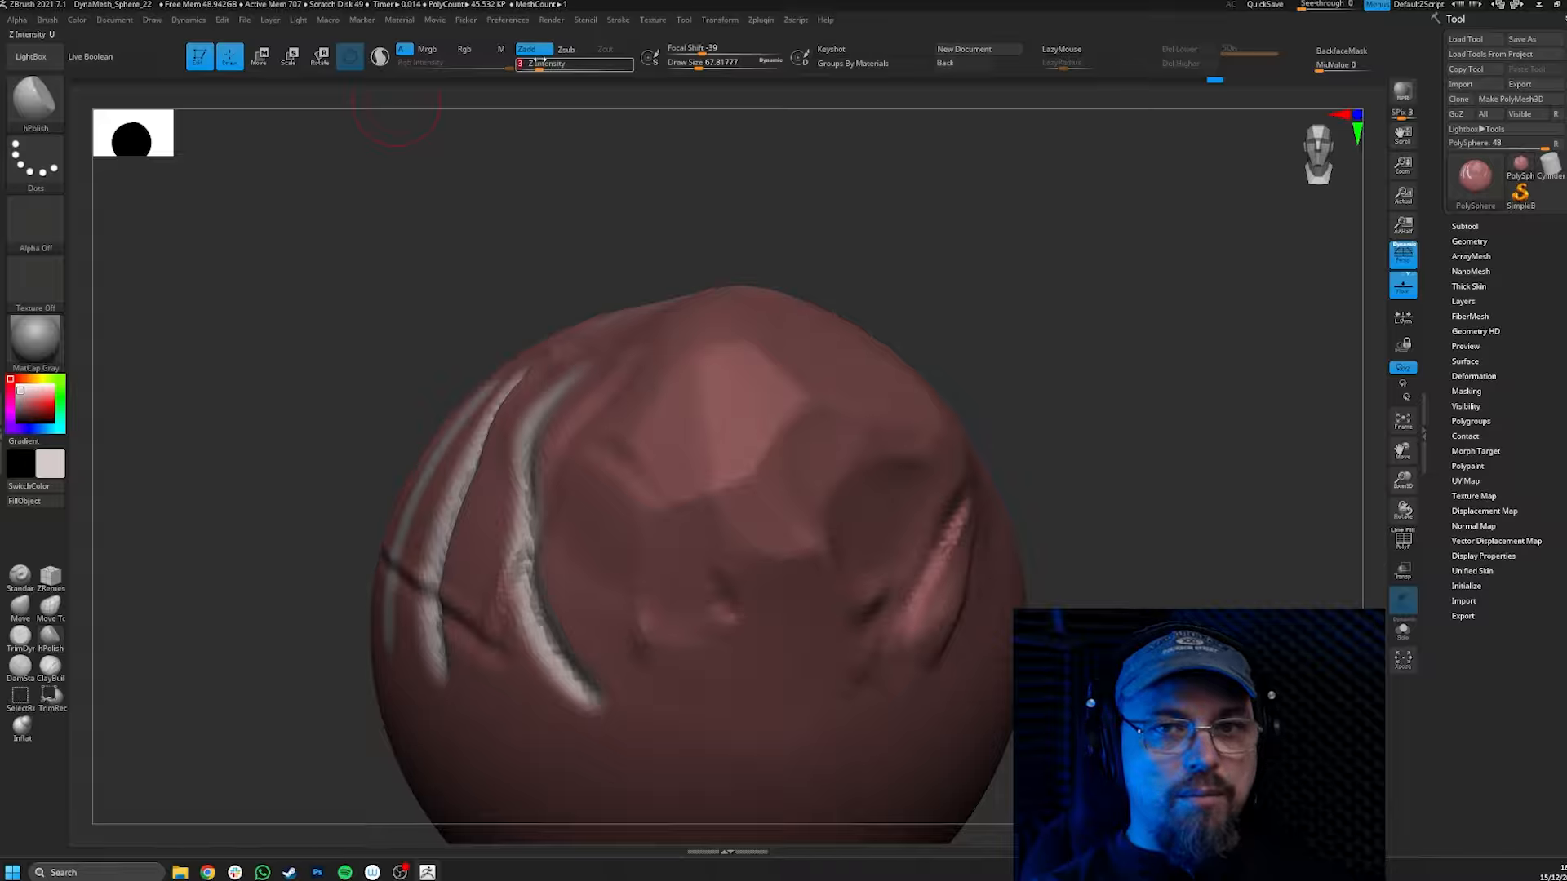
key("s")
left_click_drag(754, 431, 763, 430)
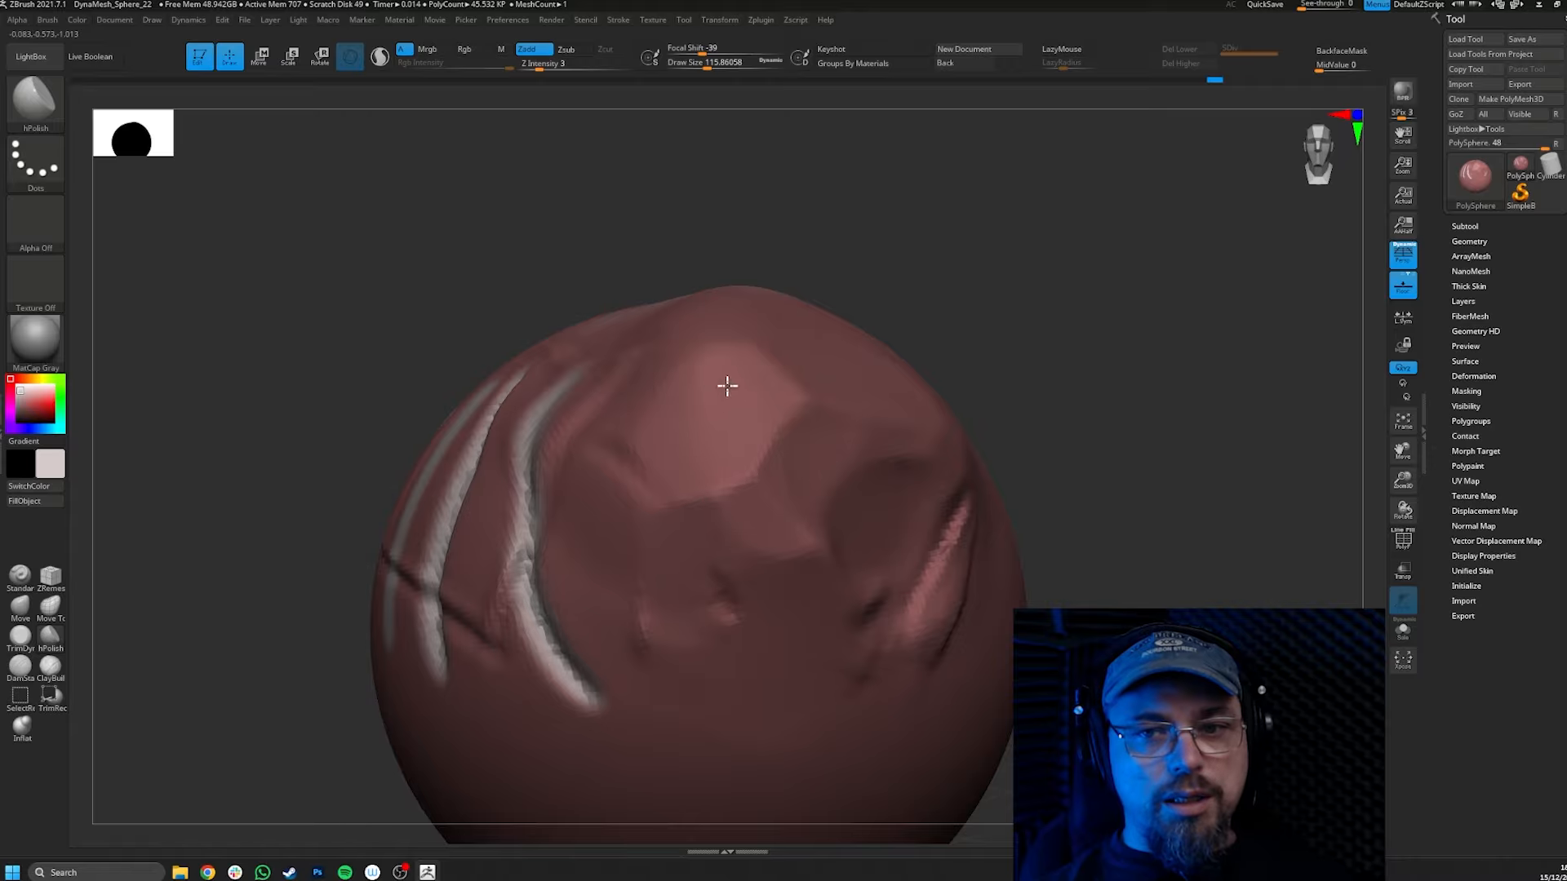
Enable Mrgb and brush a broad pale stroke down the brightest facet of the bulge.
right_click_drag(775, 351, 765, 291)
right_click(767, 292)
left_click(752, 364)
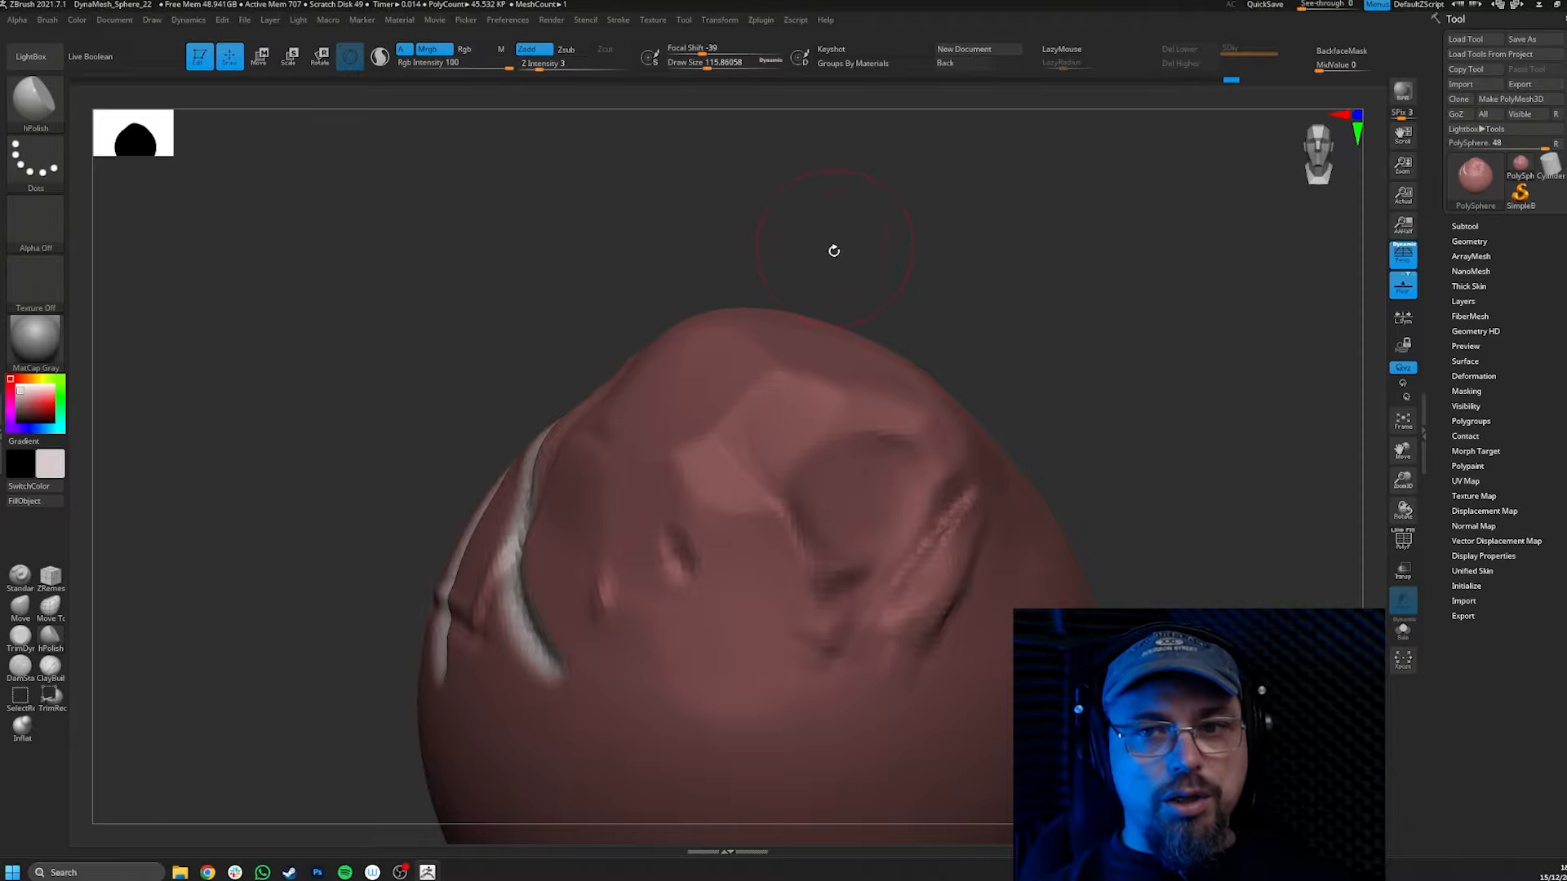
mouse_move(834, 250)
left_mouse_down()
mouse_move(864, 196)
mouse_move(742, 395)
mouse_move(643, 419)
left_mouse_up()
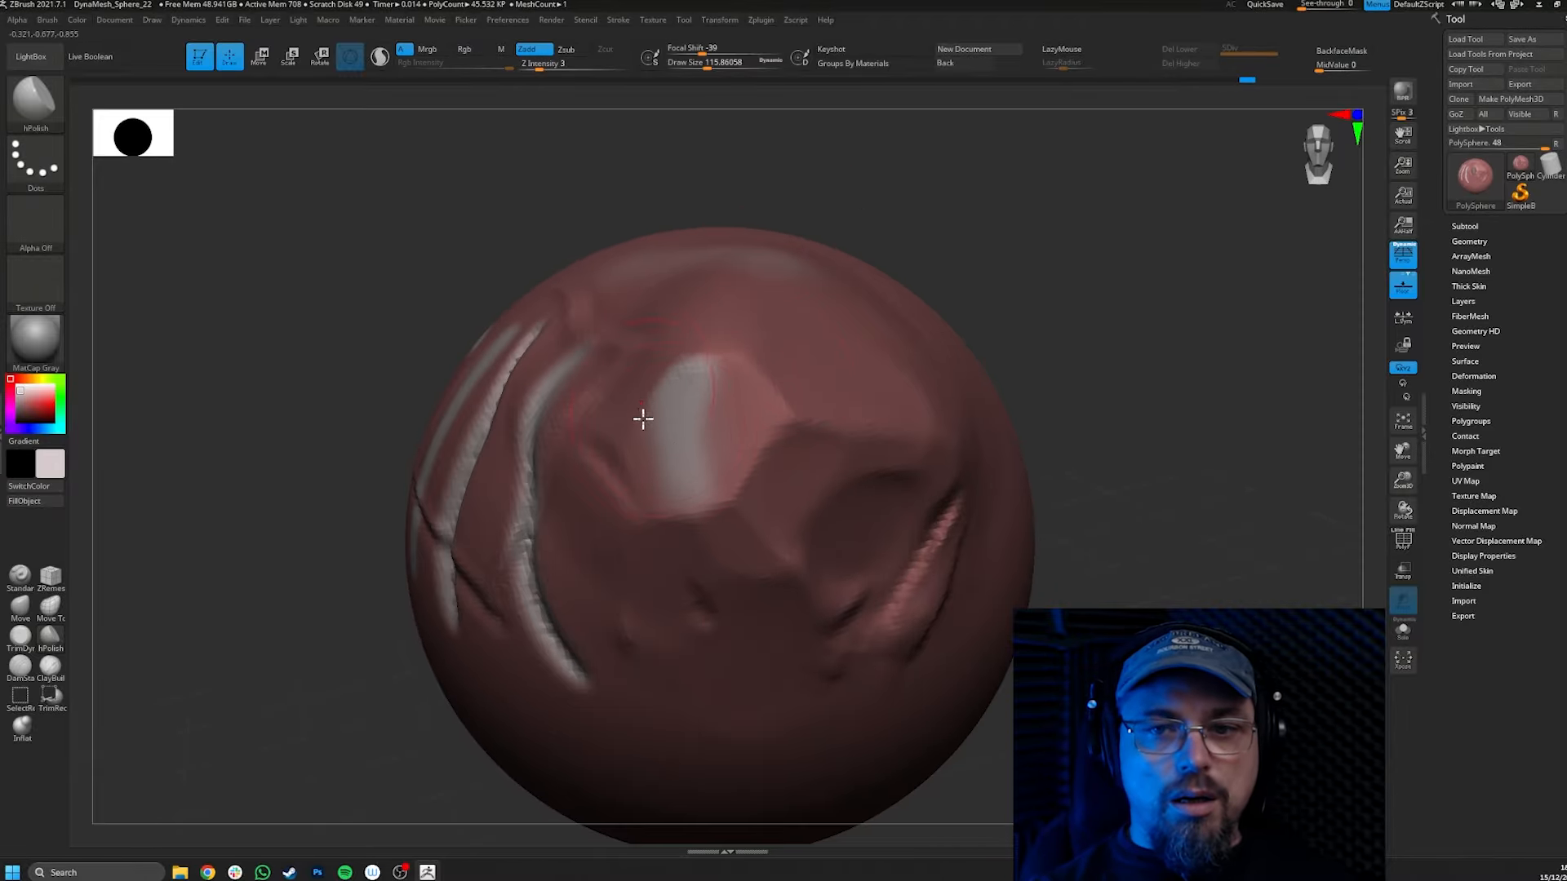
Soften the facet edges around the pale stroke with the hPolish brush at Z Intensity 3 and Mrgb off.
mouse_move(659, 382)
right_mouse_down()
mouse_move(819, 375)
mouse_move(782, 422)
mouse_move(868, 364)
mouse_move(891, 434)
mouse_move(846, 395)
right_mouse_up()
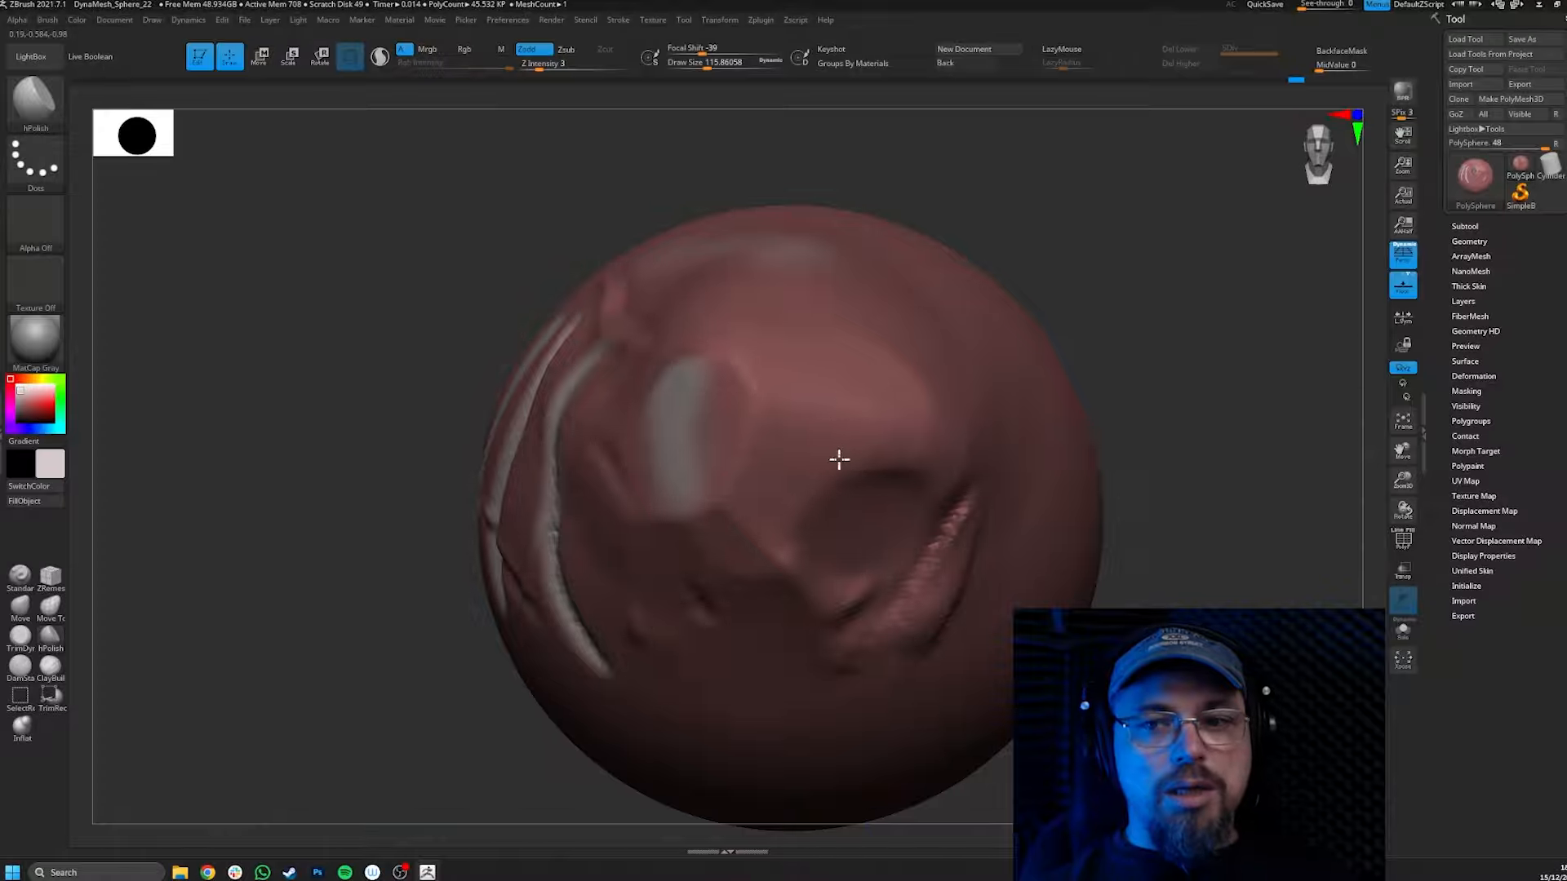
mouse_move(757, 336)
right_mouse_down()
mouse_move(797, 350)
mouse_move(716, 305)
right_mouse_up()
mouse_move(672, 472)
right_mouse_down()
mouse_move(768, 549)
mouse_move(710, 458)
mouse_move(780, 479)
mouse_move(747, 525)
right_mouse_up()
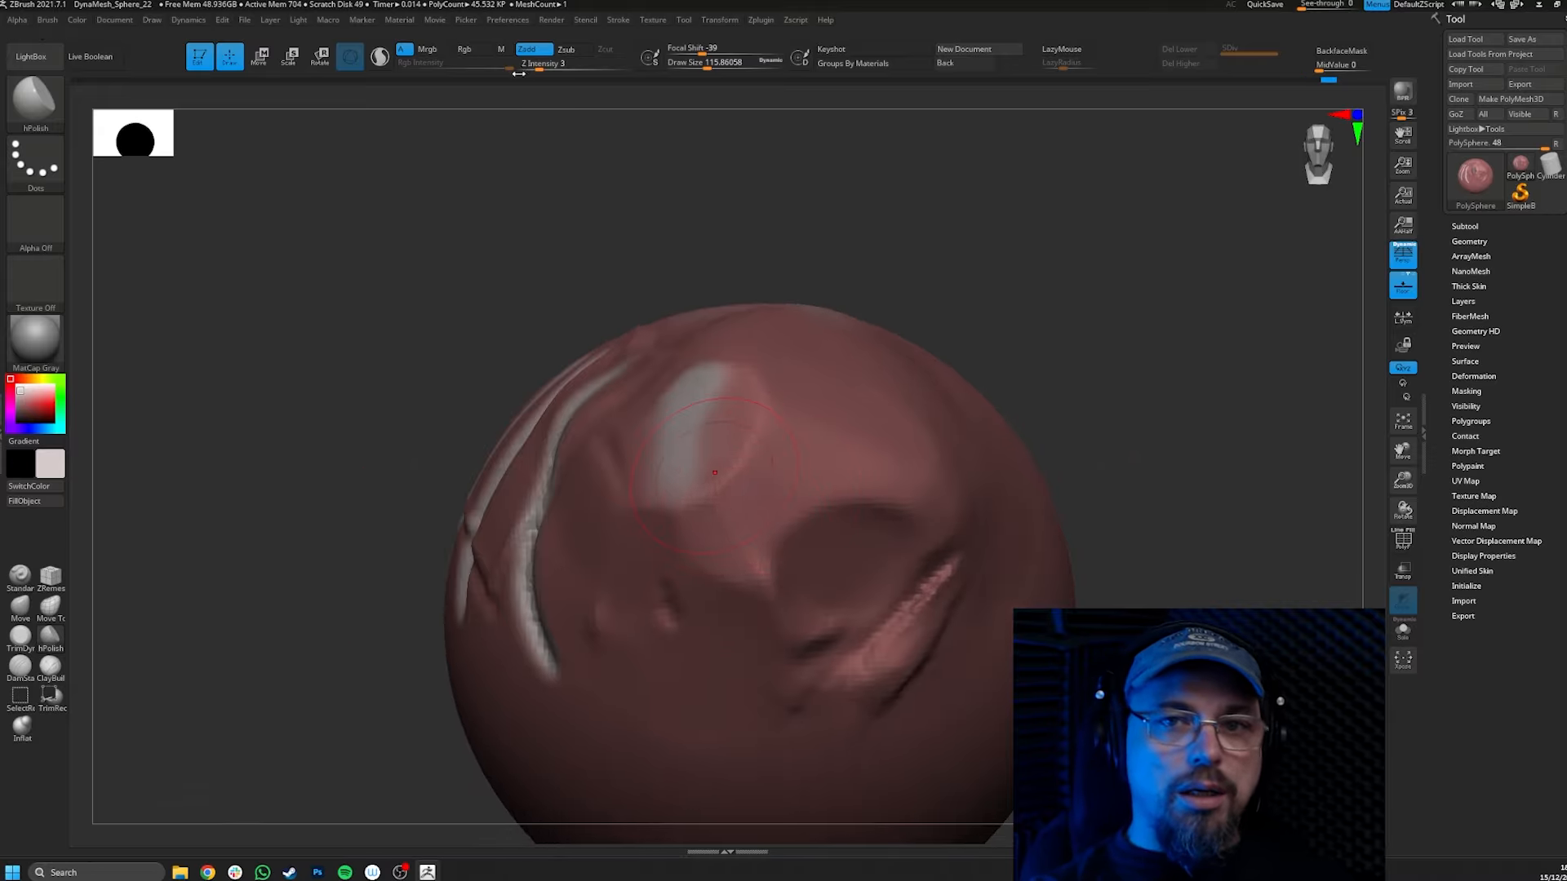
mouse_move(725, 497)
right_mouse_down()
mouse_move(756, 514)
mouse_move(706, 539)
right_mouse_up()
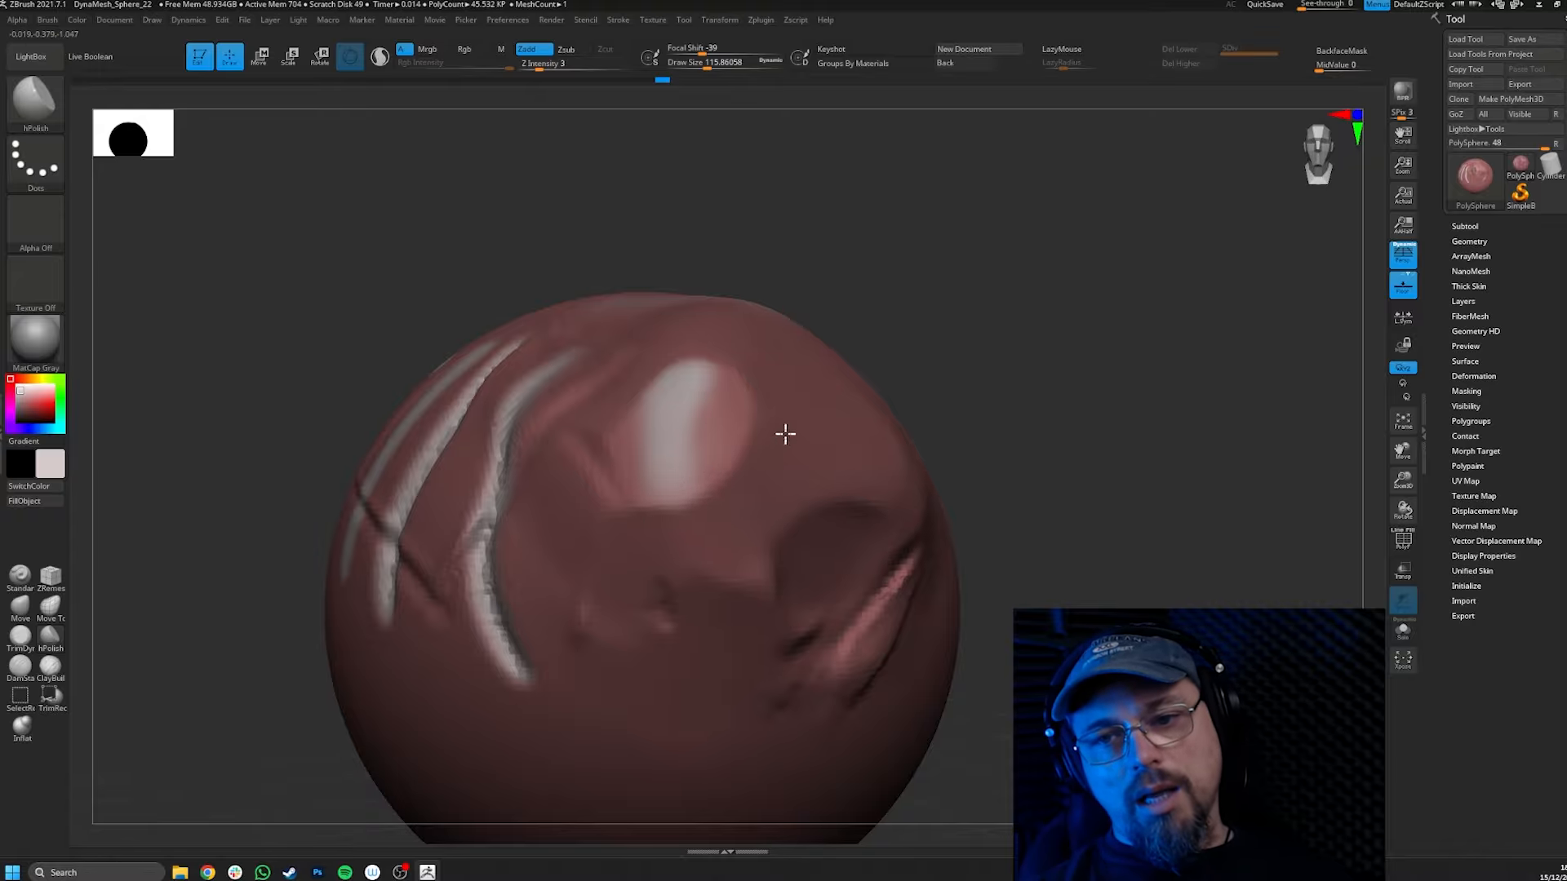
Isolate the upper cap of the sphere with the SelectRect brush and bring the hidden part back.
mouse_move(683, 524)
right_mouse_down()
mouse_move(707, 406)
mouse_move(745, 464)
right_mouse_up()
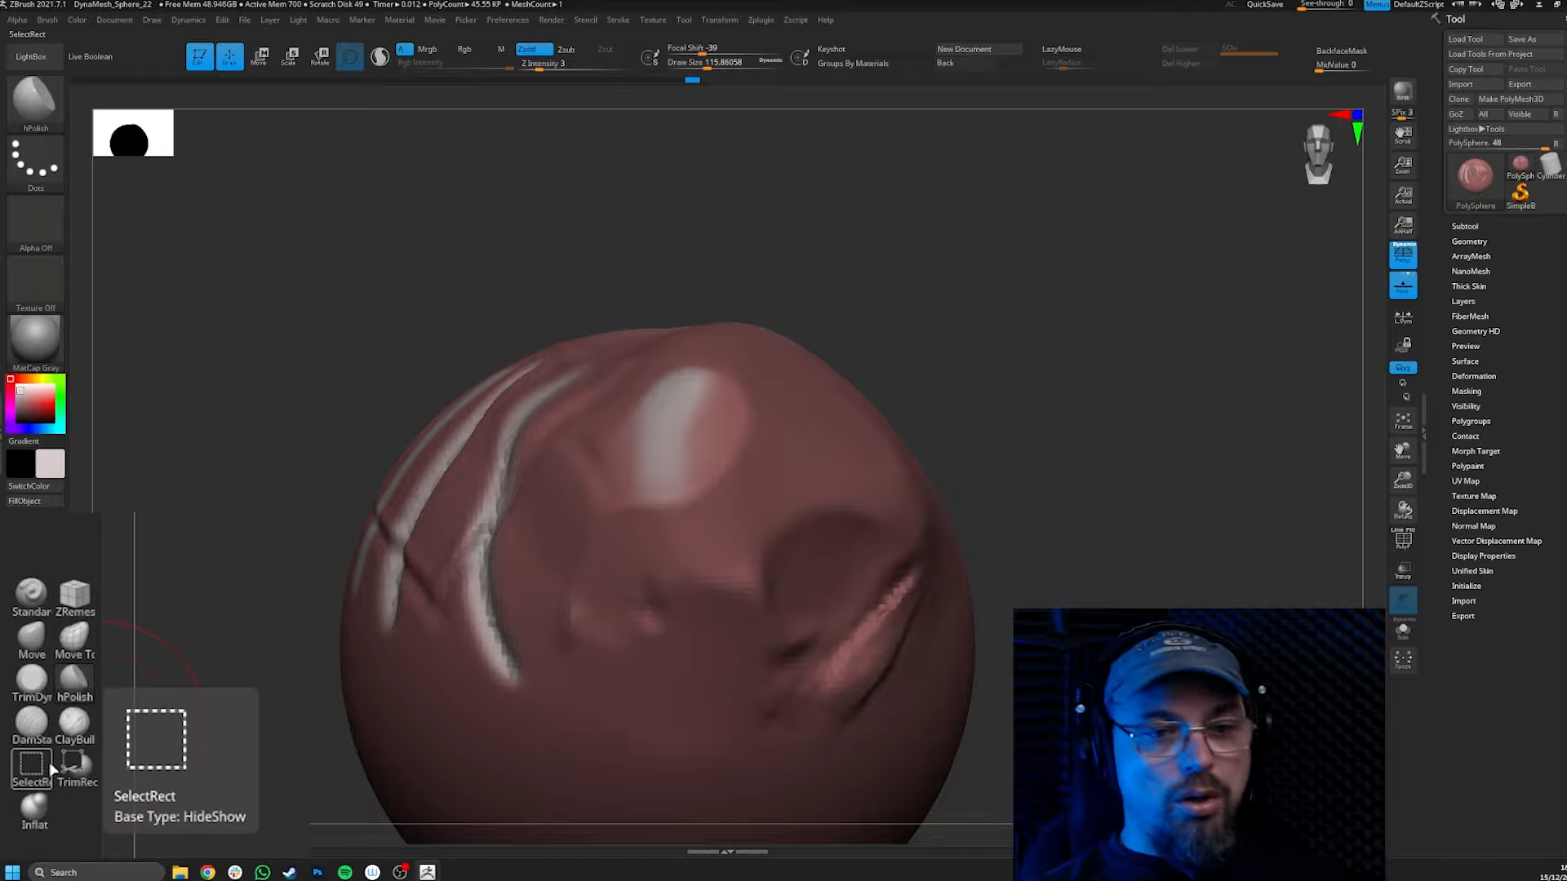
left_click(23, 695)
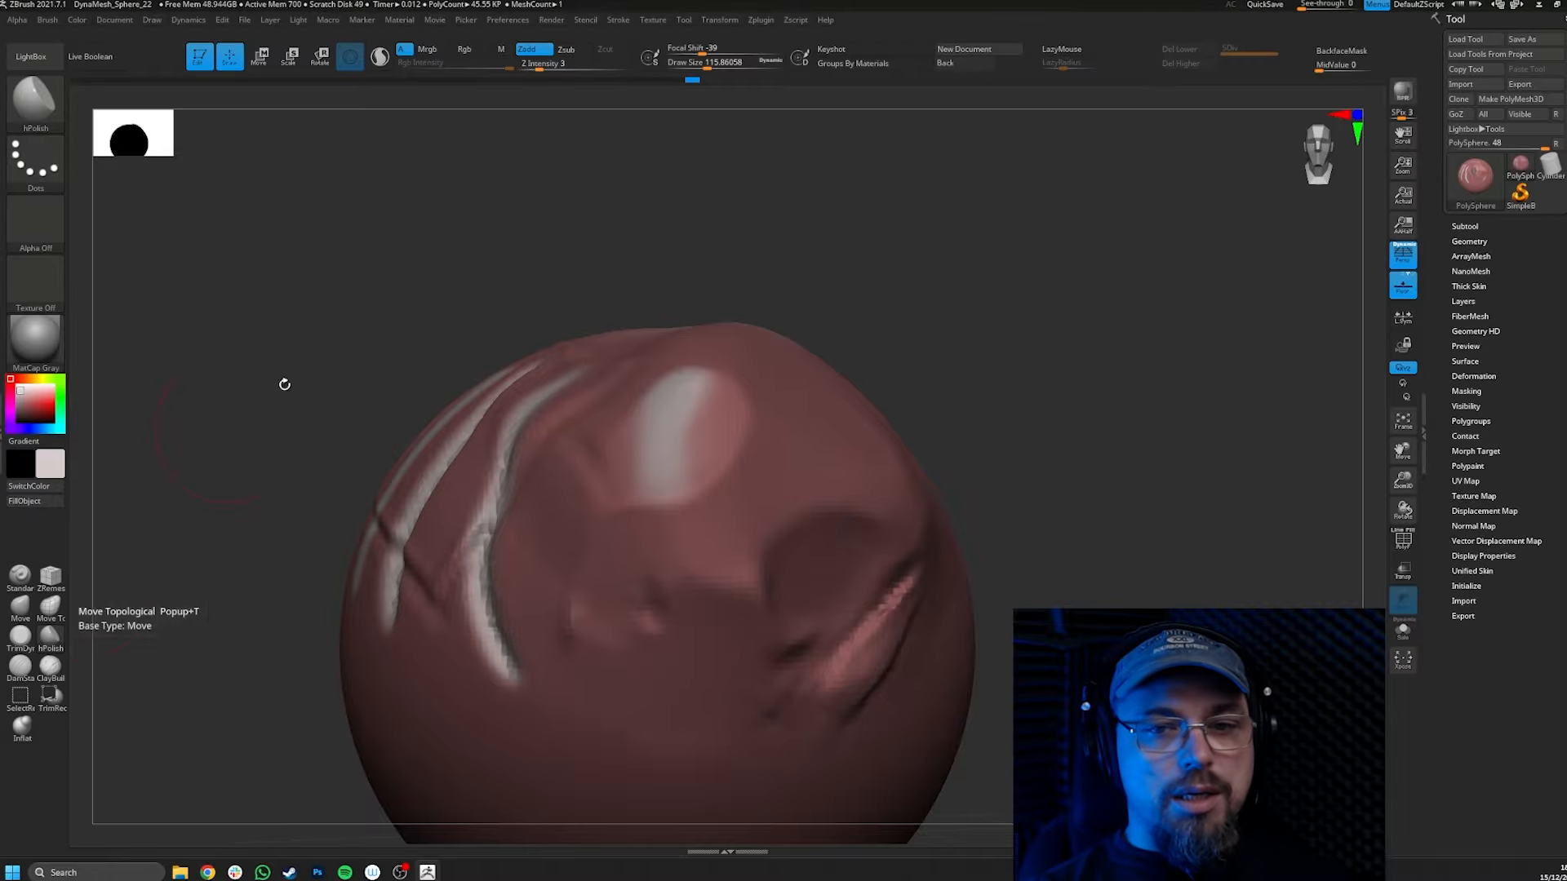
mouse_move(336, 209)
left_mouse_down()
mouse_move(445, 298)
mouse_move(1084, 444)
mouse_move(1081, 342)
mouse_move(1025, 357)
mouse_move(1008, 472)
mouse_move(1034, 542)
mouse_move(863, 385)
mouse_move(944, 411)
mouse_move(923, 448)
mouse_move(936, 389)
left_mouse_up()
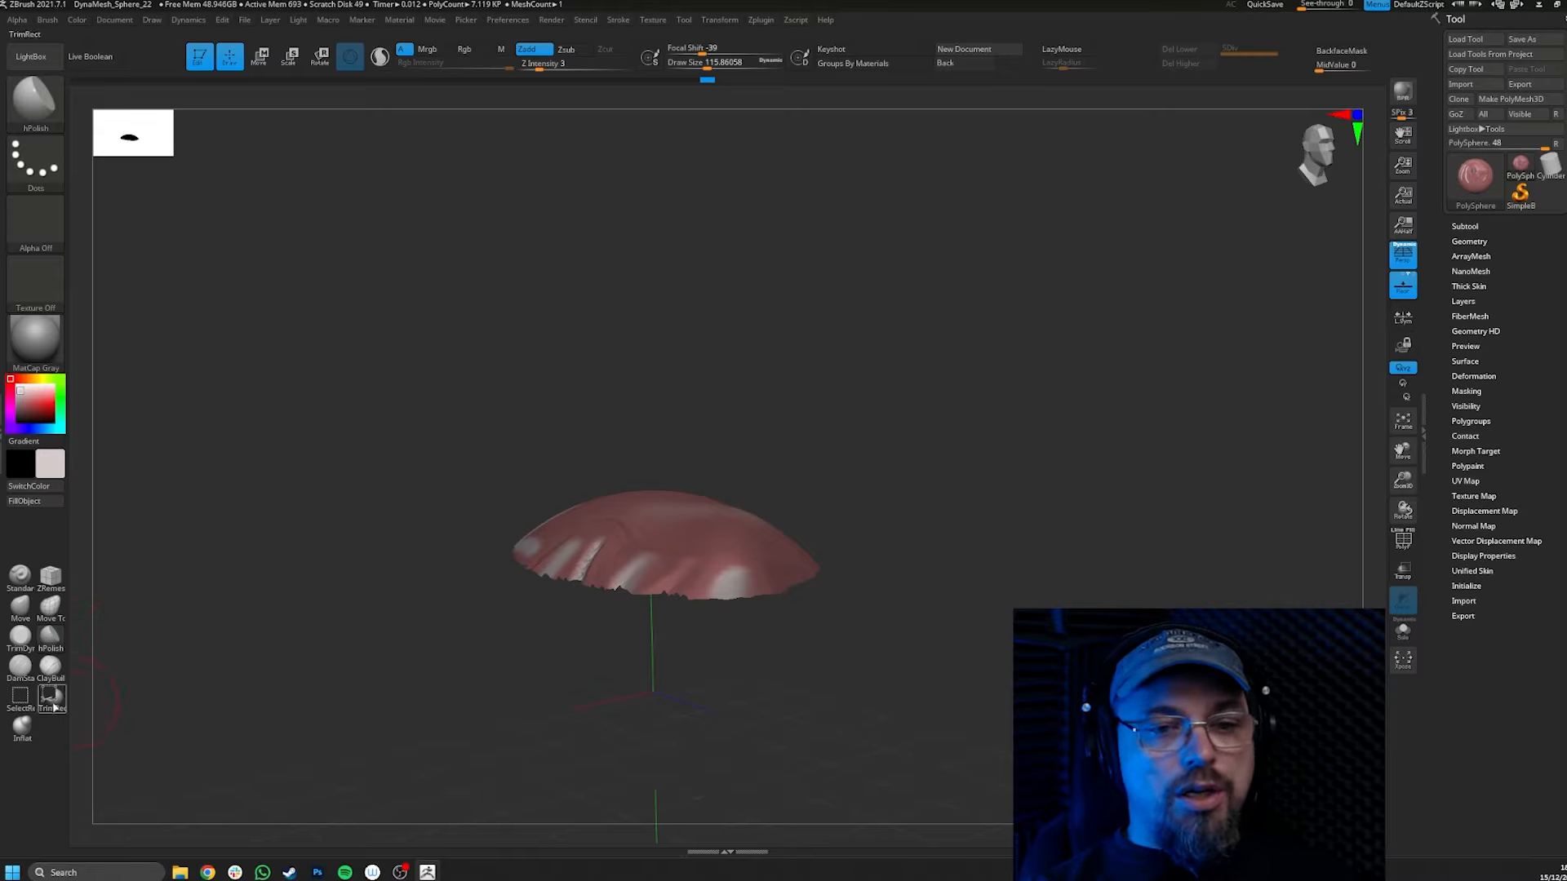
key("ctrl+z")
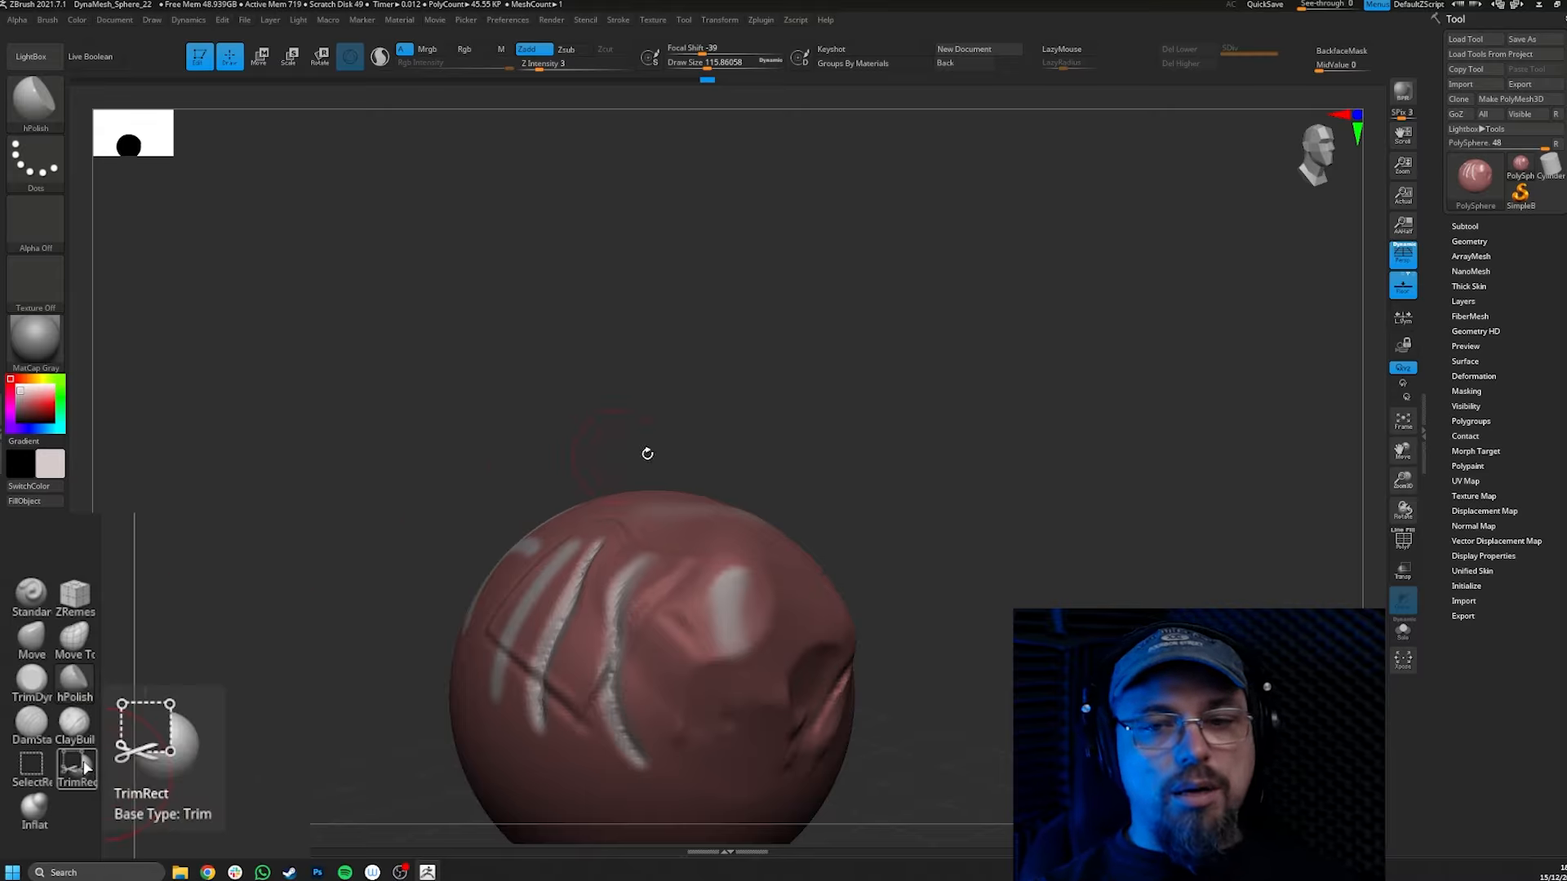
Slice off the side of the sphere beside the pale stroke with a TrimRect rectangle, leaving a flat face.
mouse_move(895, 475)
left_mouse_down()
mouse_move(857, 437)
mouse_move(885, 487)
mouse_move(860, 401)
mouse_move(895, 441)
mouse_move(891, 468)
left_mouse_up()
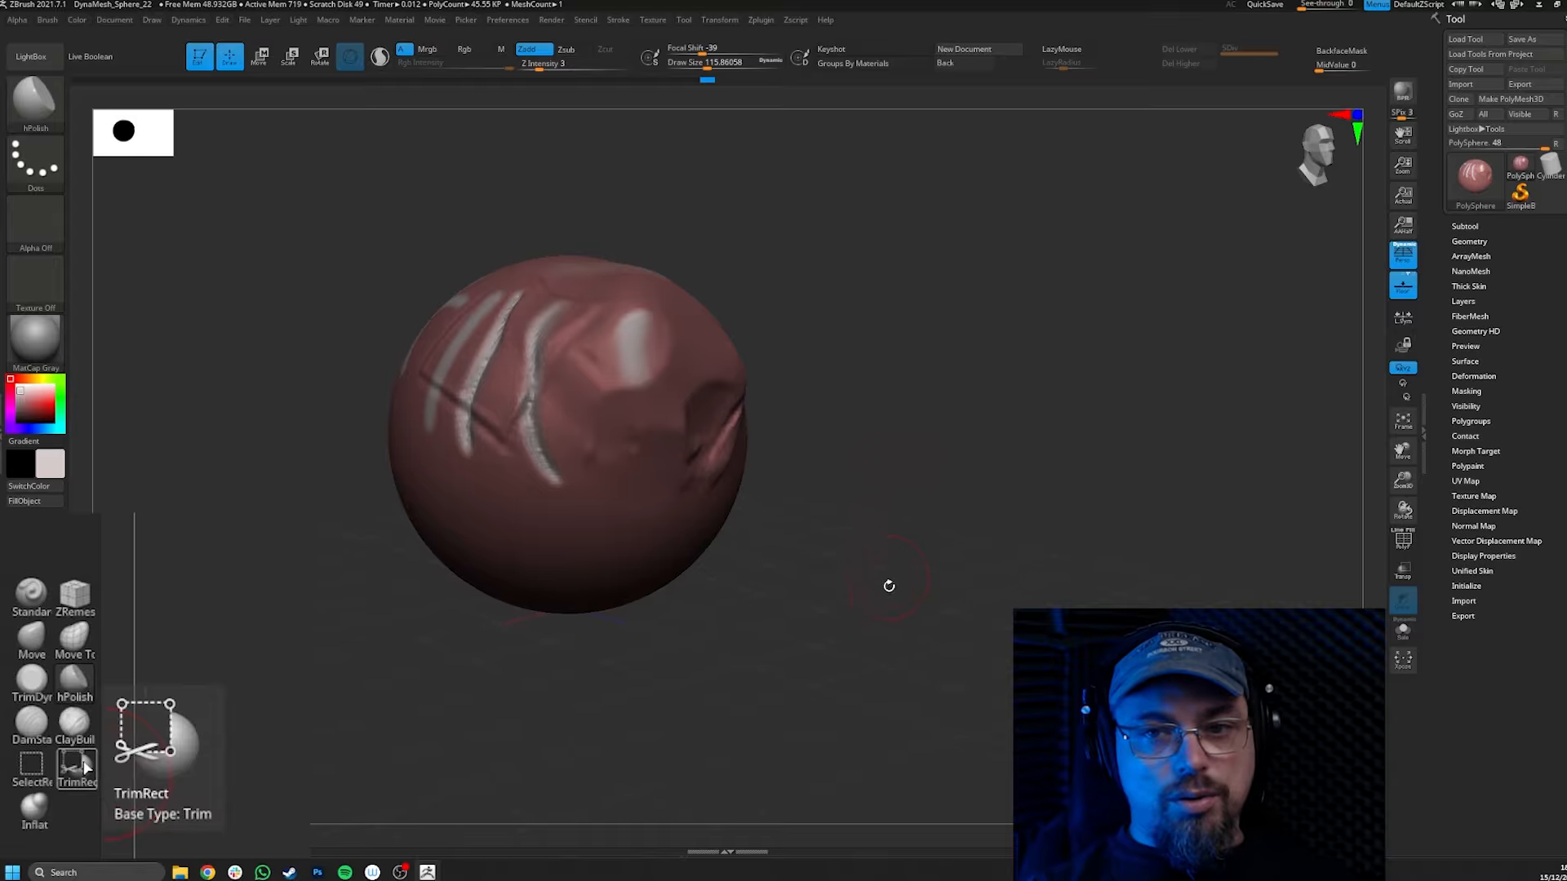
key("ctrl+shift")
left_click_drag(923, 620, 672, 234, "ctrl+shift")
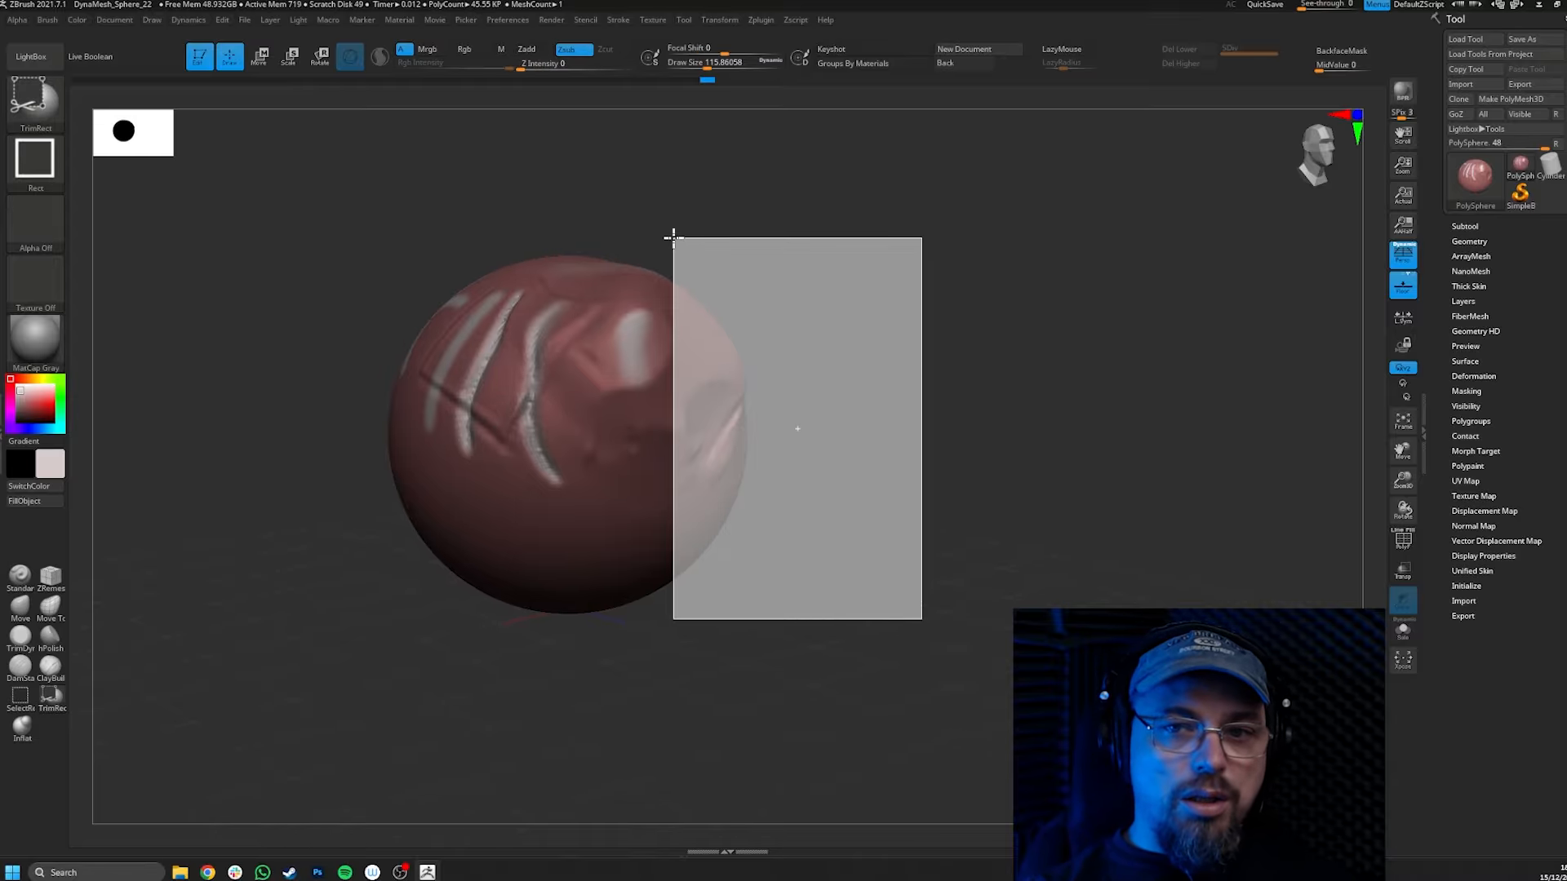
mouse_move(878, 416)
left_mouse_down()
mouse_move(811, 406)
mouse_move(873, 423)
mouse_move(885, 403)
mouse_move(920, 406)
mouse_move(836, 396)
mouse_move(776, 424)
mouse_move(912, 400)
mouse_move(900, 405)
left_mouse_up()
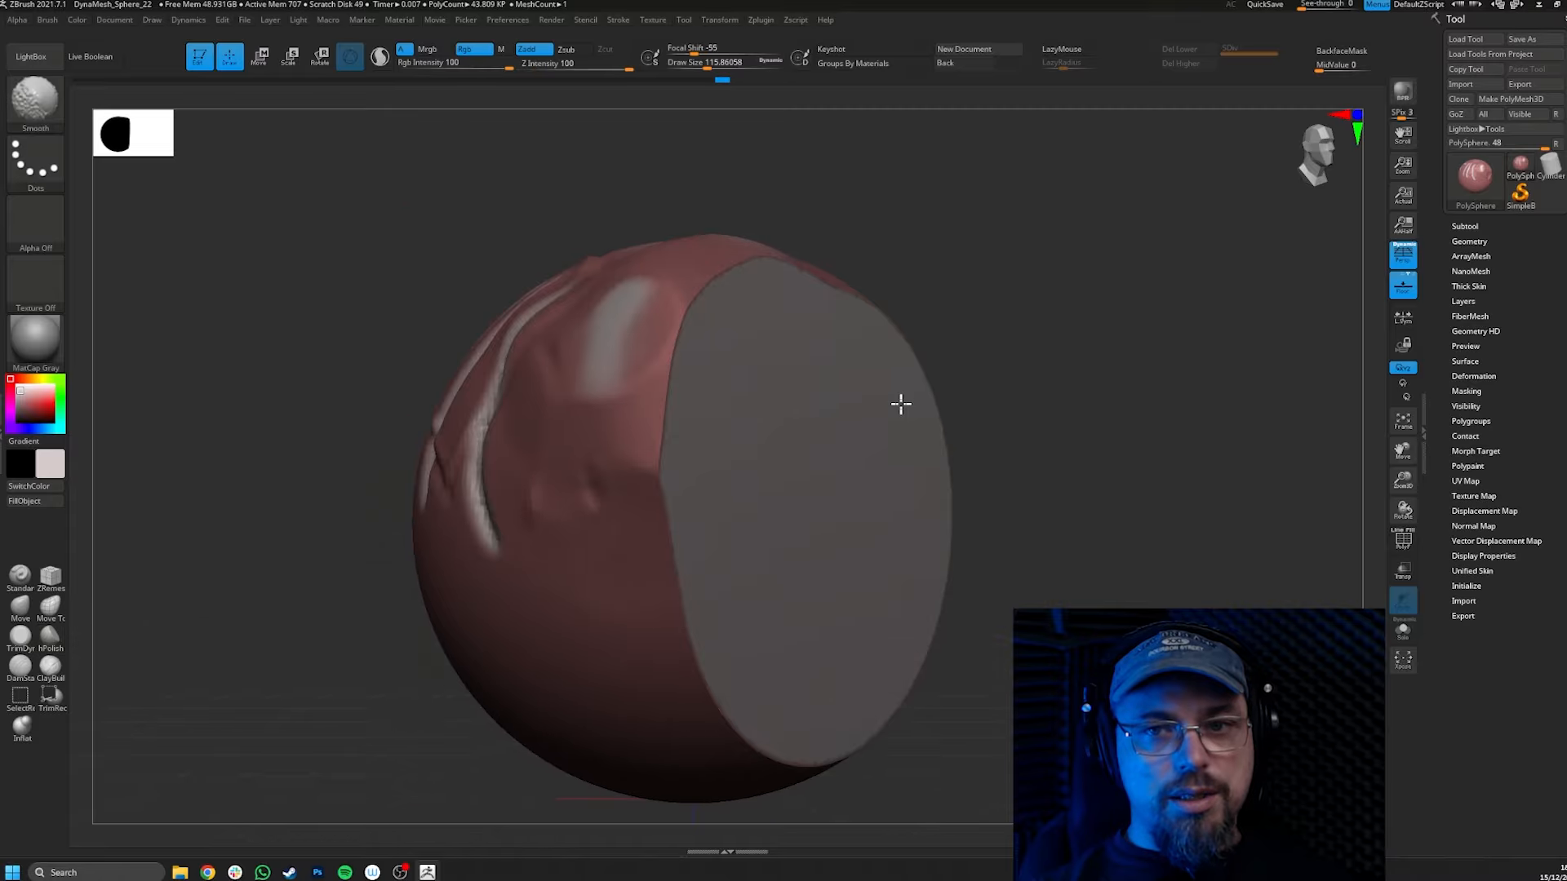
left_click_drag(1040, 394, 1028, 346)
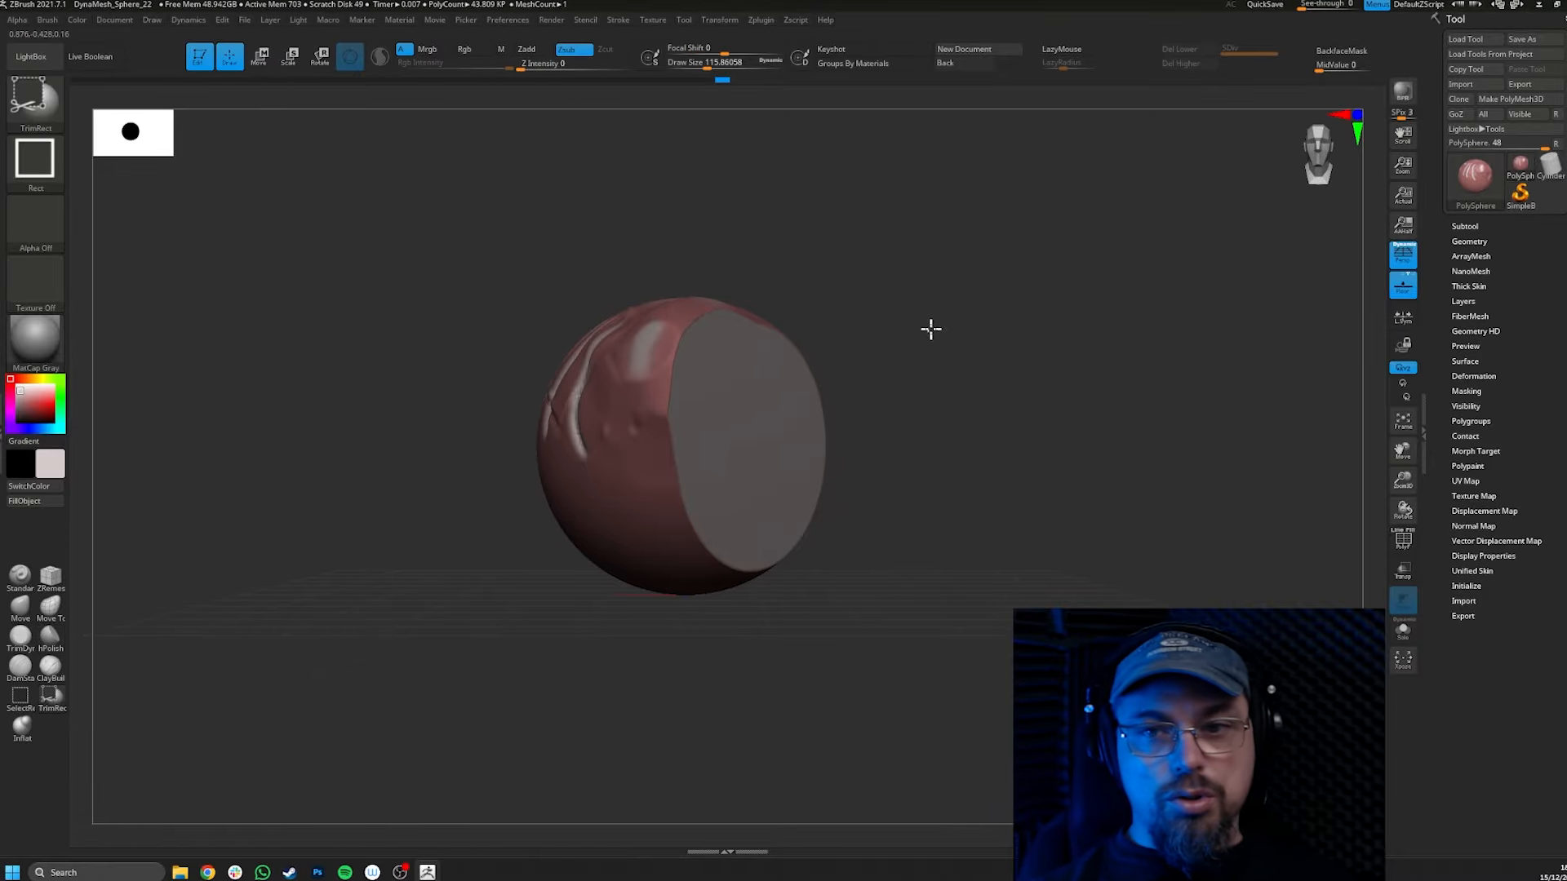
left_click_drag(930, 328, 782, 615, "ctrl+shift")
mouse_move(985, 433)
left_mouse_down()
mouse_move(948, 430)
mouse_move(987, 426)
mouse_move(884, 350)
mouse_move(868, 389)
left_mouse_up()
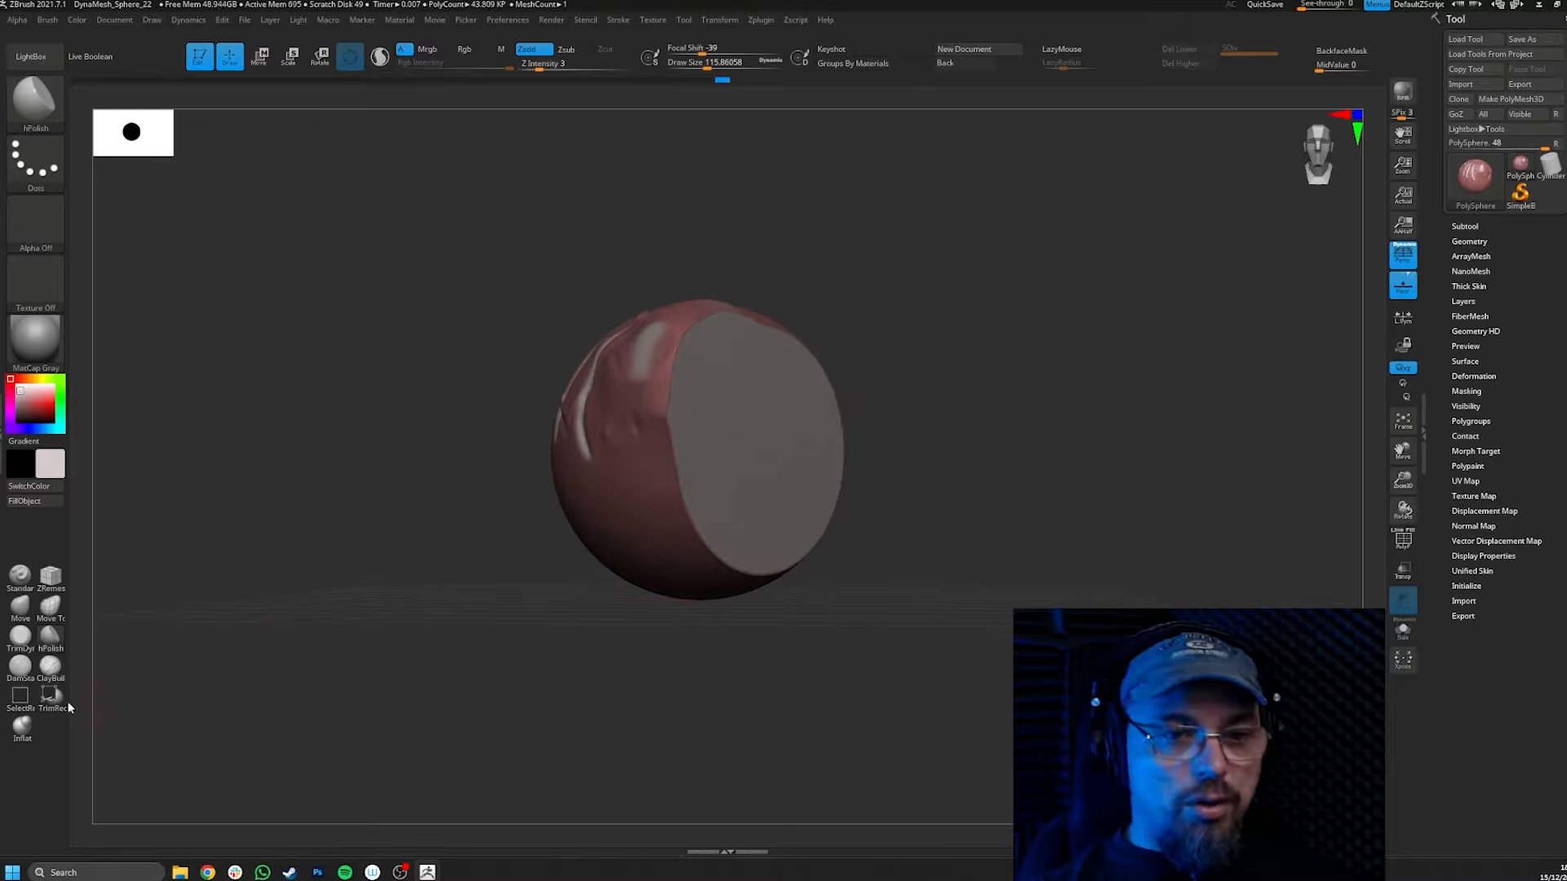
Isolate one half of the trimmed flat face with the SelectRect brush and unhide the whole mesh.
left_click(20, 696)
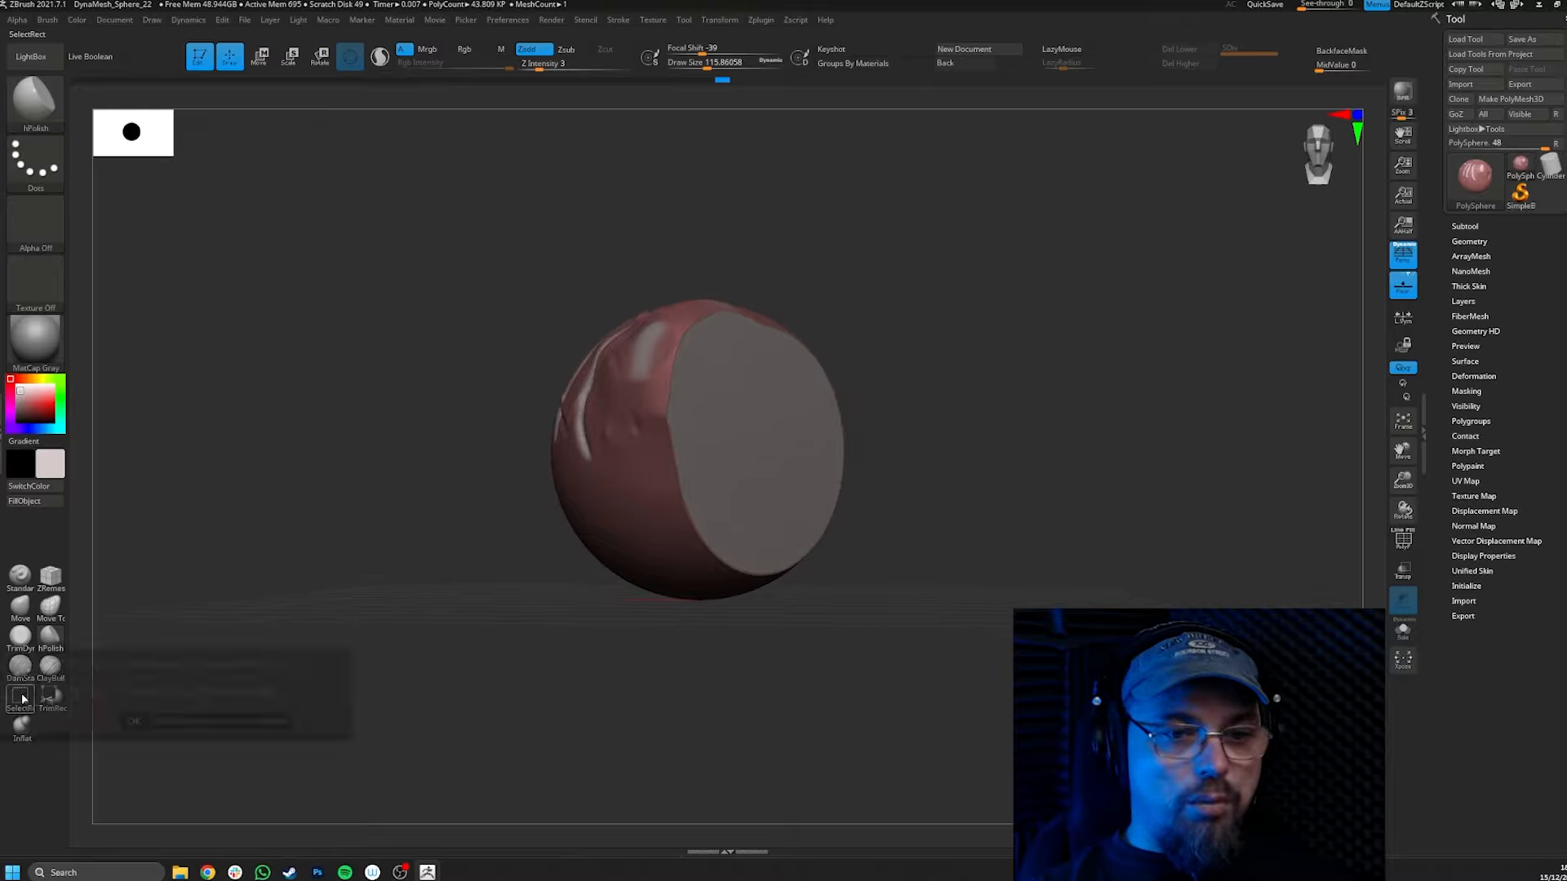
left_click(134, 720)
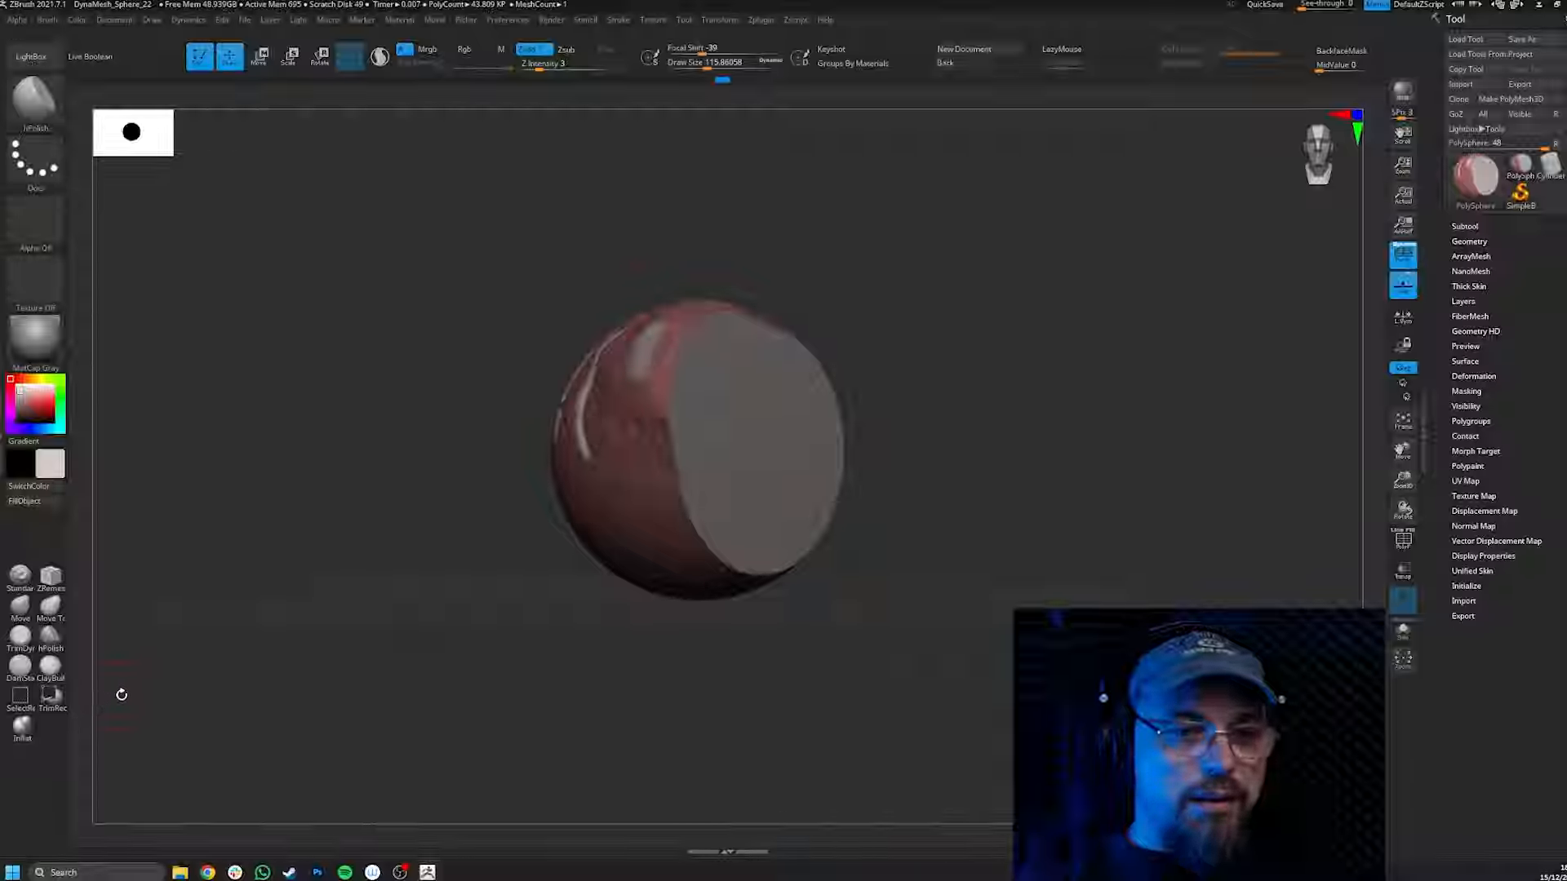
left_click_drag(960, 602, 839, 320, "ctrl+shift")
mouse_move(990, 413)
left_mouse_down()
mouse_move(1045, 431)
mouse_move(895, 424)
mouse_move(996, 425)
left_mouse_up()
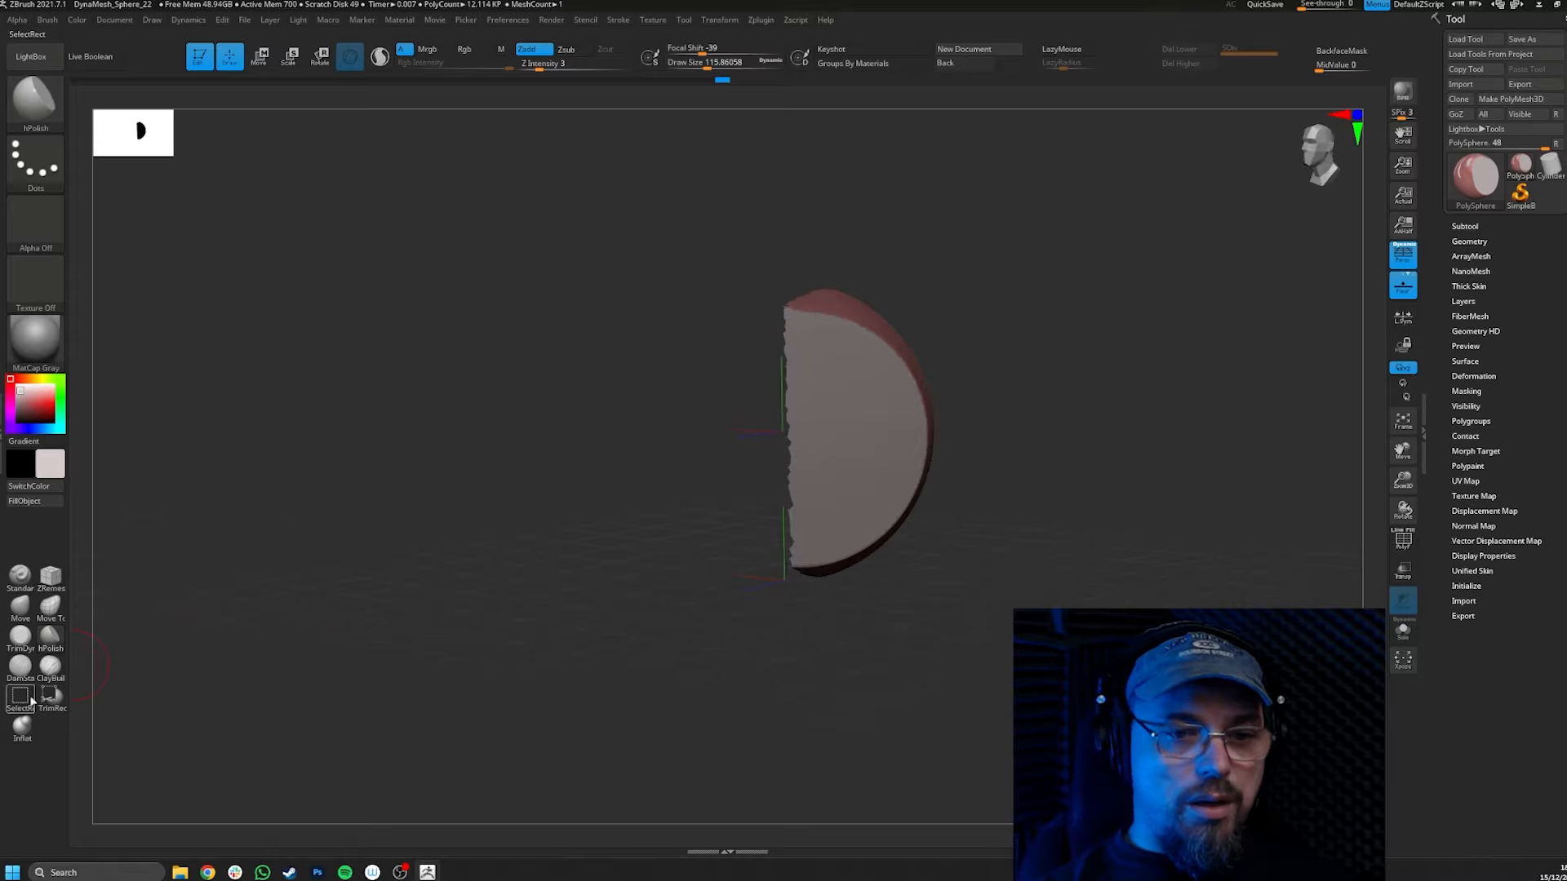
key("ctrl")
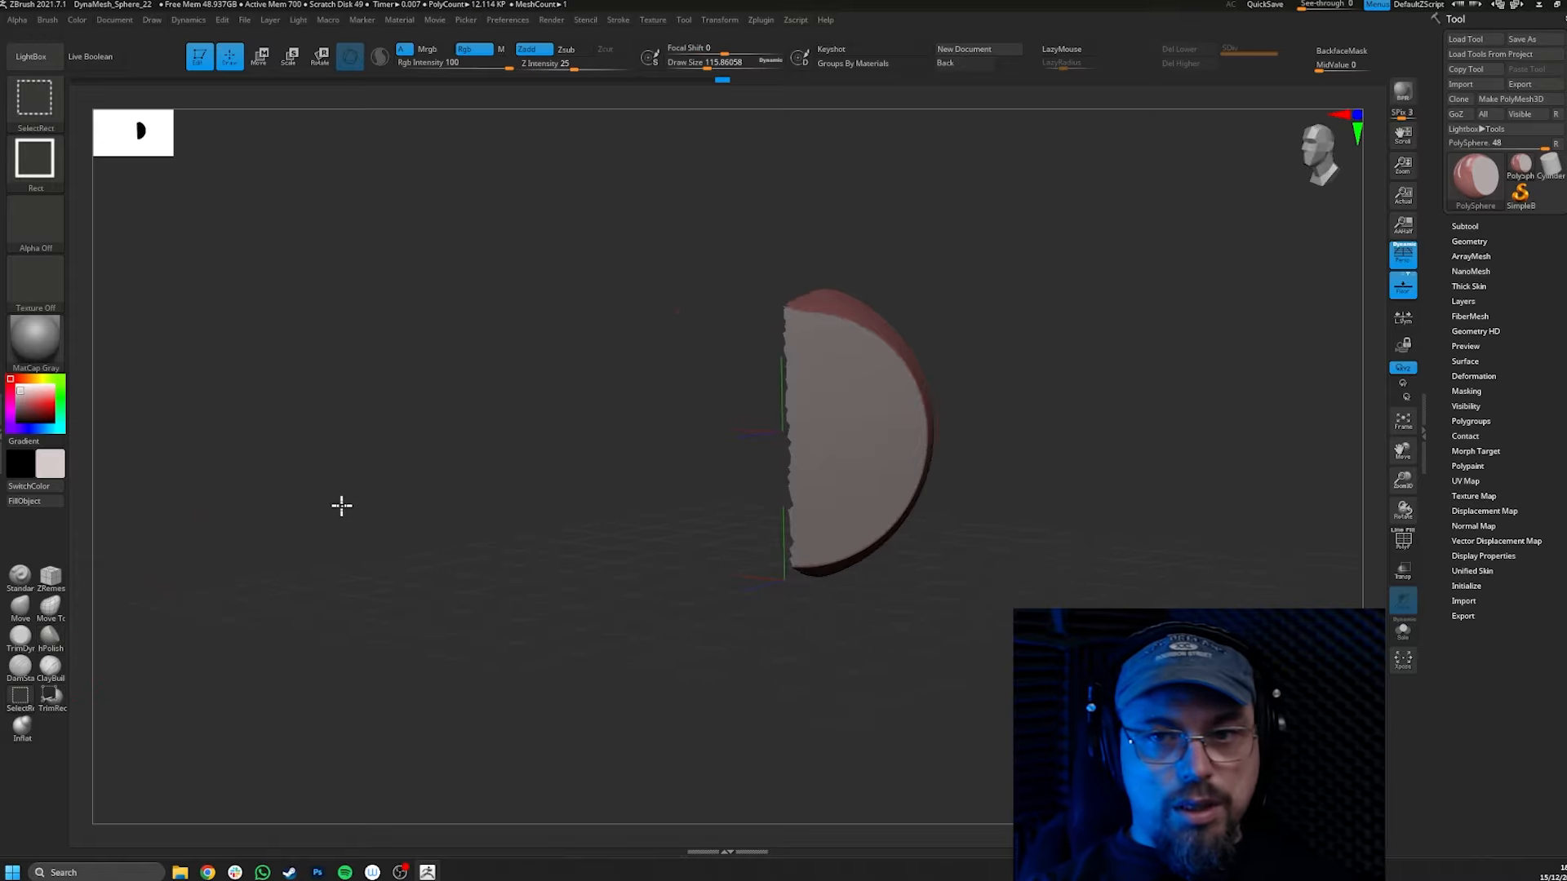
left_click(340, 504, "ctrl+shift")
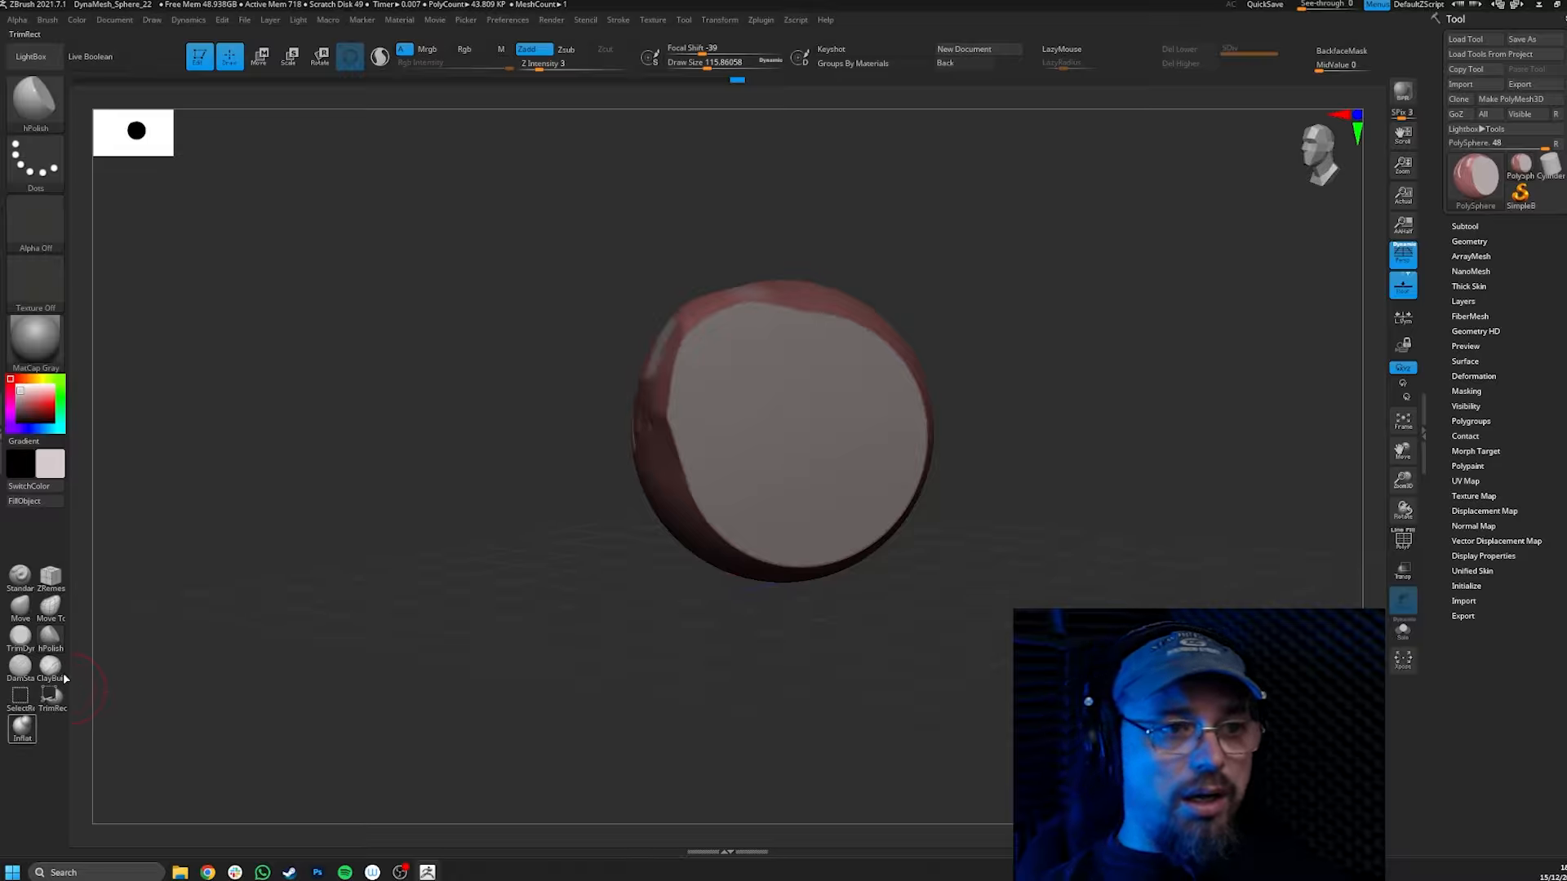
Swell the lower end of the curved pale ridge with the Inflat brush and remesh the DynaMesh.
left_click_drag(423, 536, 430, 532)
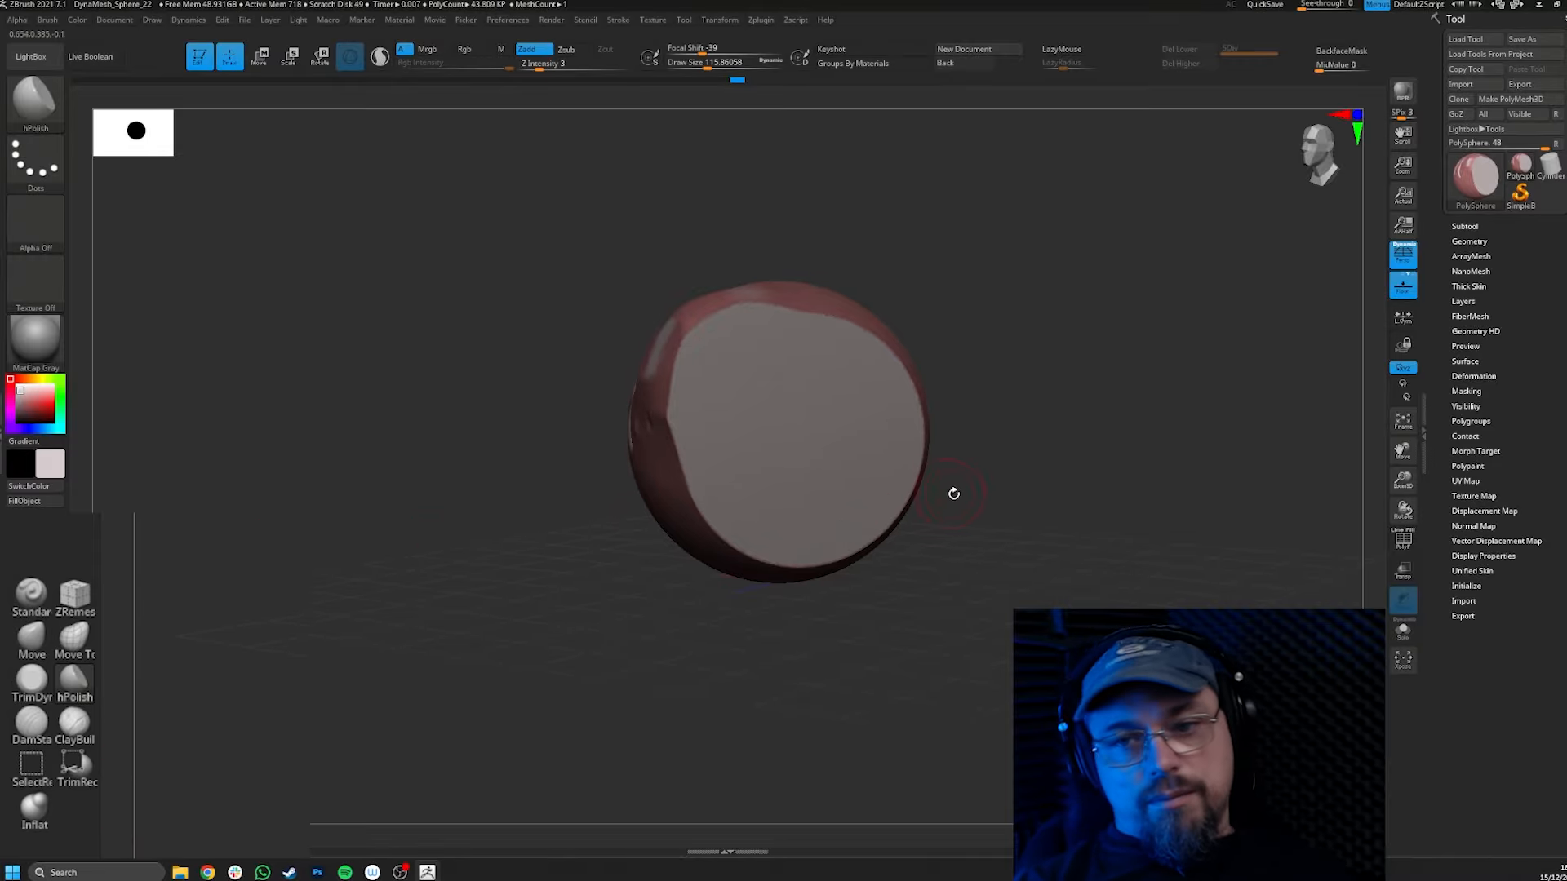
left_click_drag(983, 475, 1009, 478)
mouse_move(1013, 495)
right_mouse_down()
mouse_move(1060, 507)
mouse_move(1021, 515)
mouse_move(1042, 528)
mouse_move(1016, 471)
mouse_move(994, 469)
mouse_move(983, 371)
mouse_move(836, 489)
mouse_move(809, 488)
mouse_move(819, 538)
mouse_move(919, 483)
mouse_move(867, 479)
right_mouse_up()
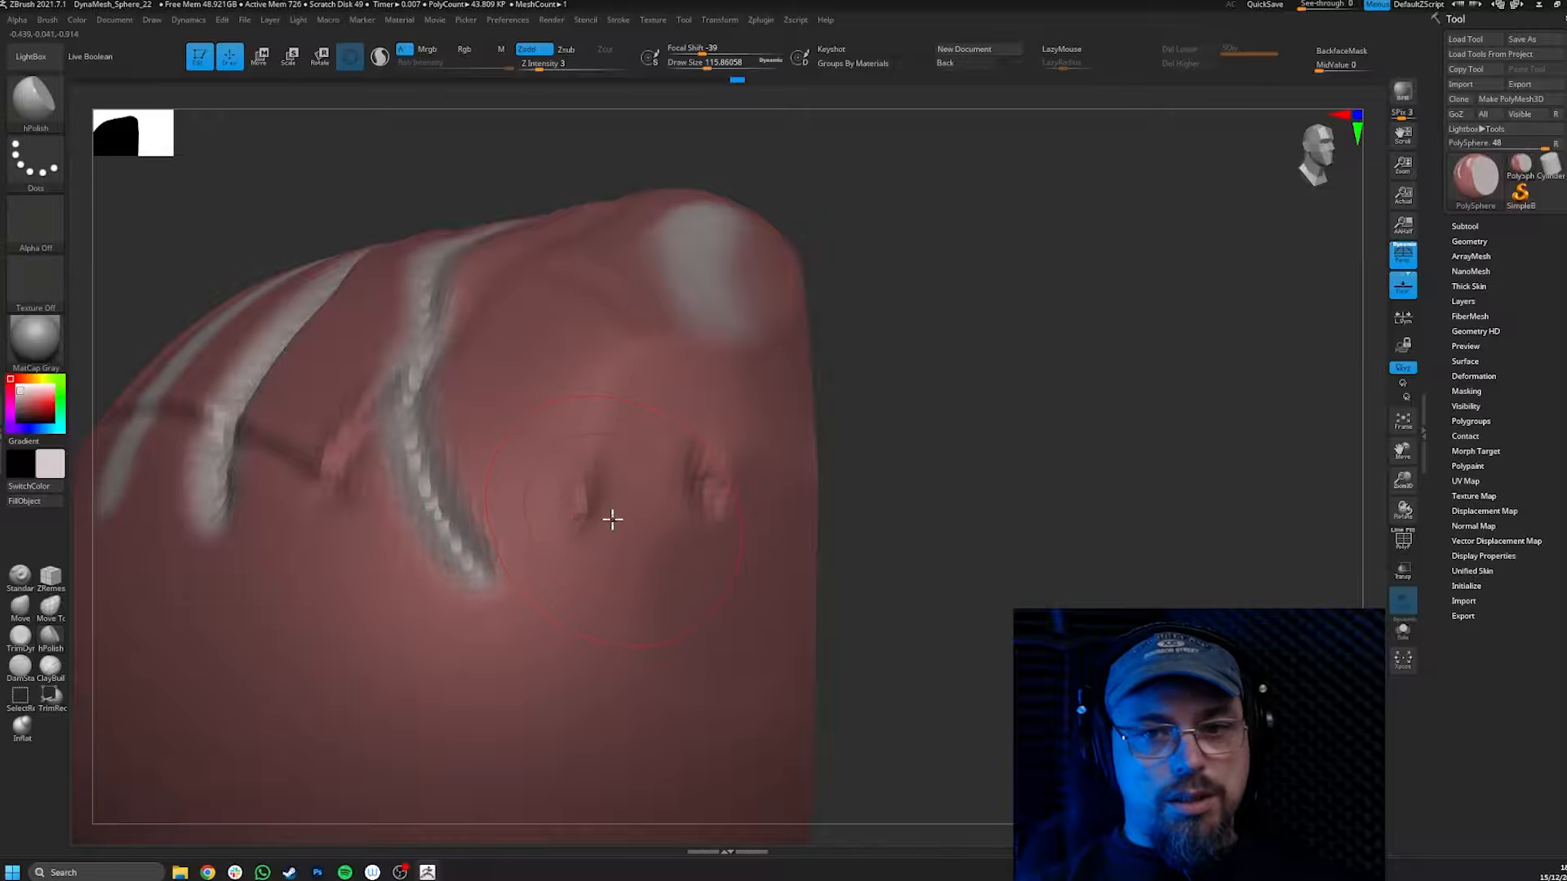
right_click_drag(944, 465, 723, 485)
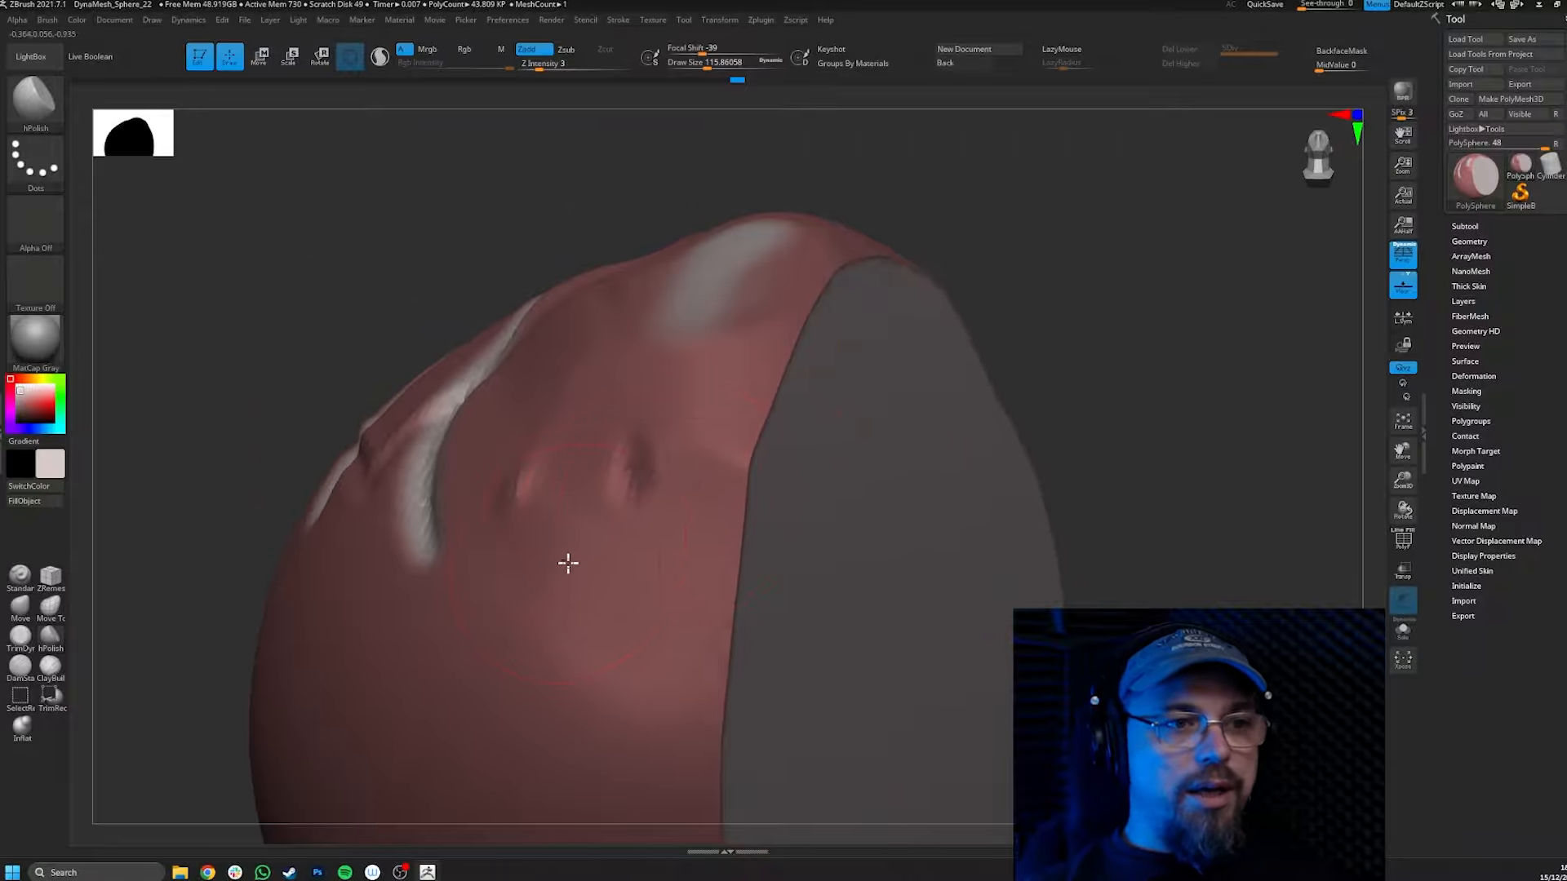
mouse_move(568, 563)
right_mouse_down()
mouse_move(612, 546)
mouse_move(525, 472)
right_mouse_up()
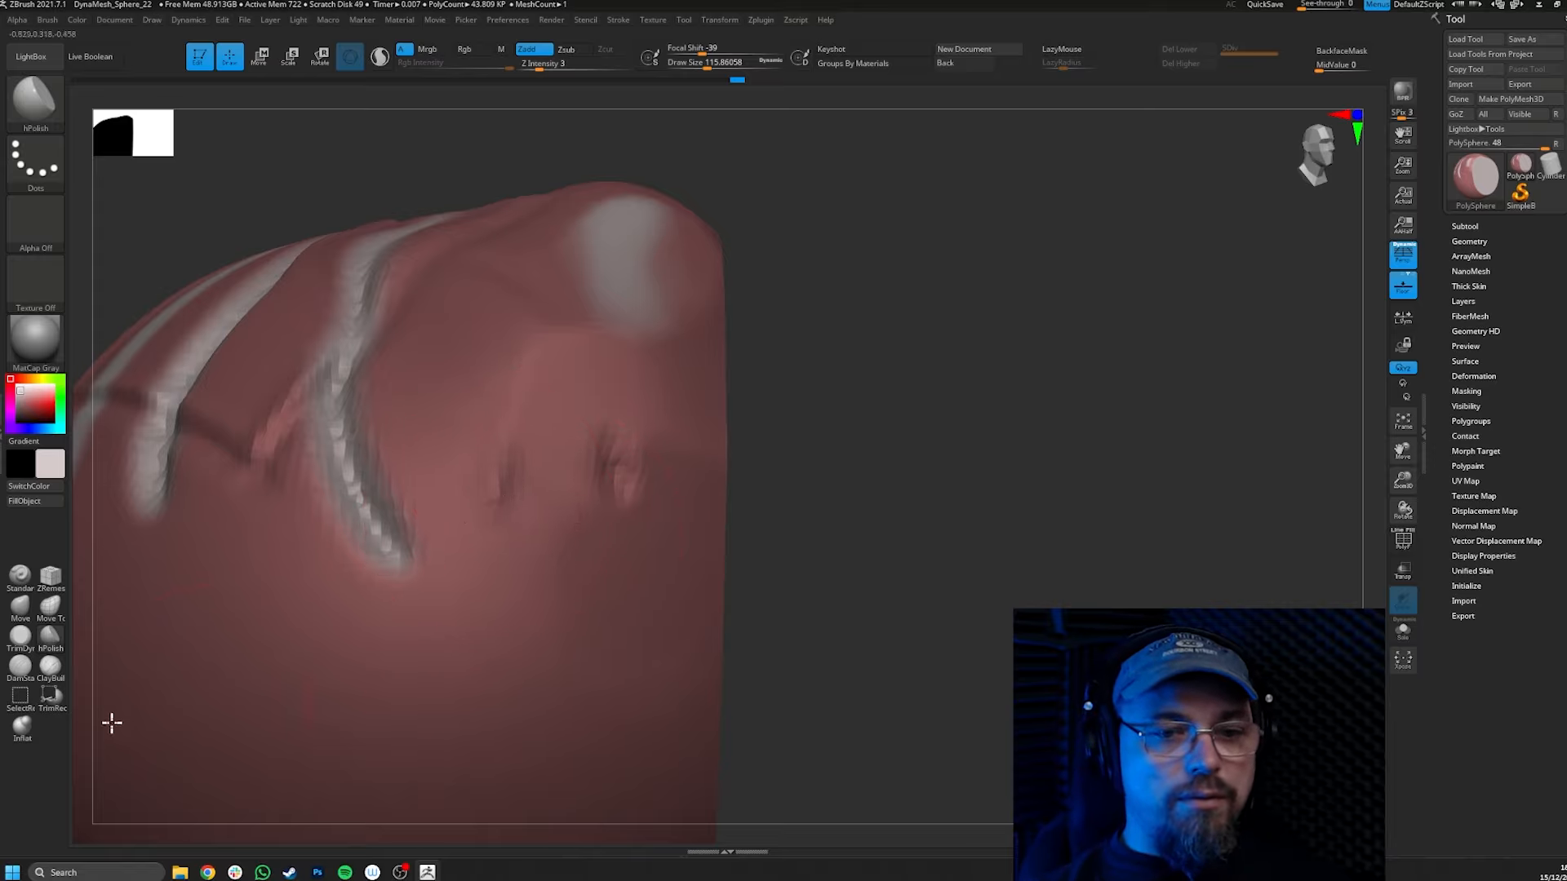
left_click(22, 725)
mouse_move(343, 529)
left_mouse_down()
mouse_move(374, 525)
mouse_move(360, 496)
mouse_move(400, 511)
left_mouse_up()
key("ctrl")
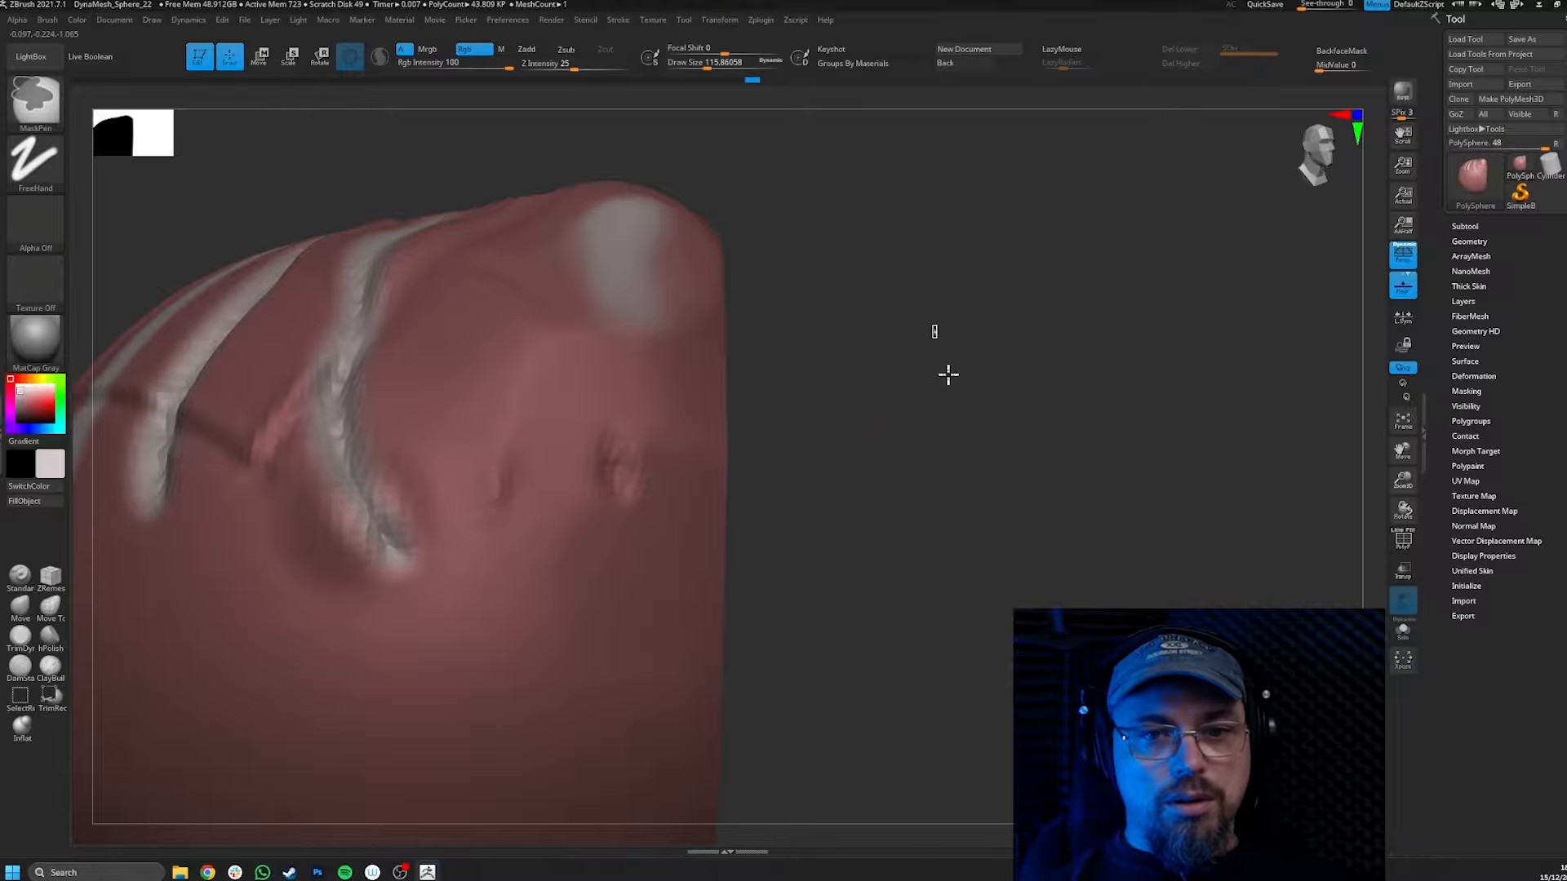
mouse_move(1004, 445)
left_mouse_down()
mouse_move(1034, 451)
mouse_move(914, 481)
left_mouse_up()
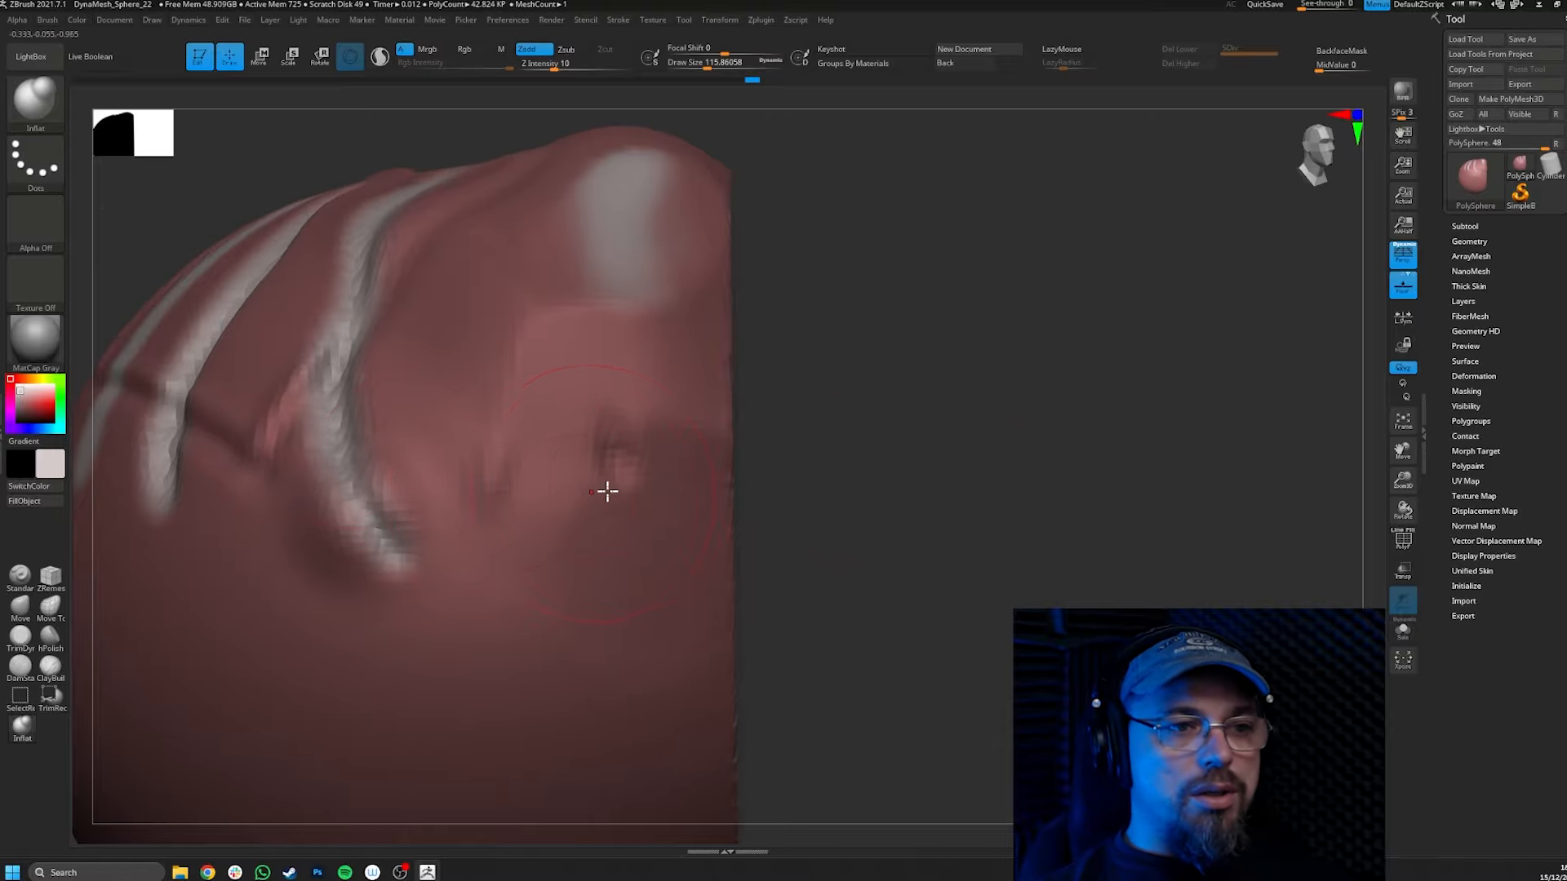
Inflate the middle of the curved pale ridge and update the DynaMesh again.
mouse_move(325, 415)
left_mouse_down()
mouse_move(329, 378)
mouse_move(395, 540)
mouse_move(334, 407)
left_mouse_up()
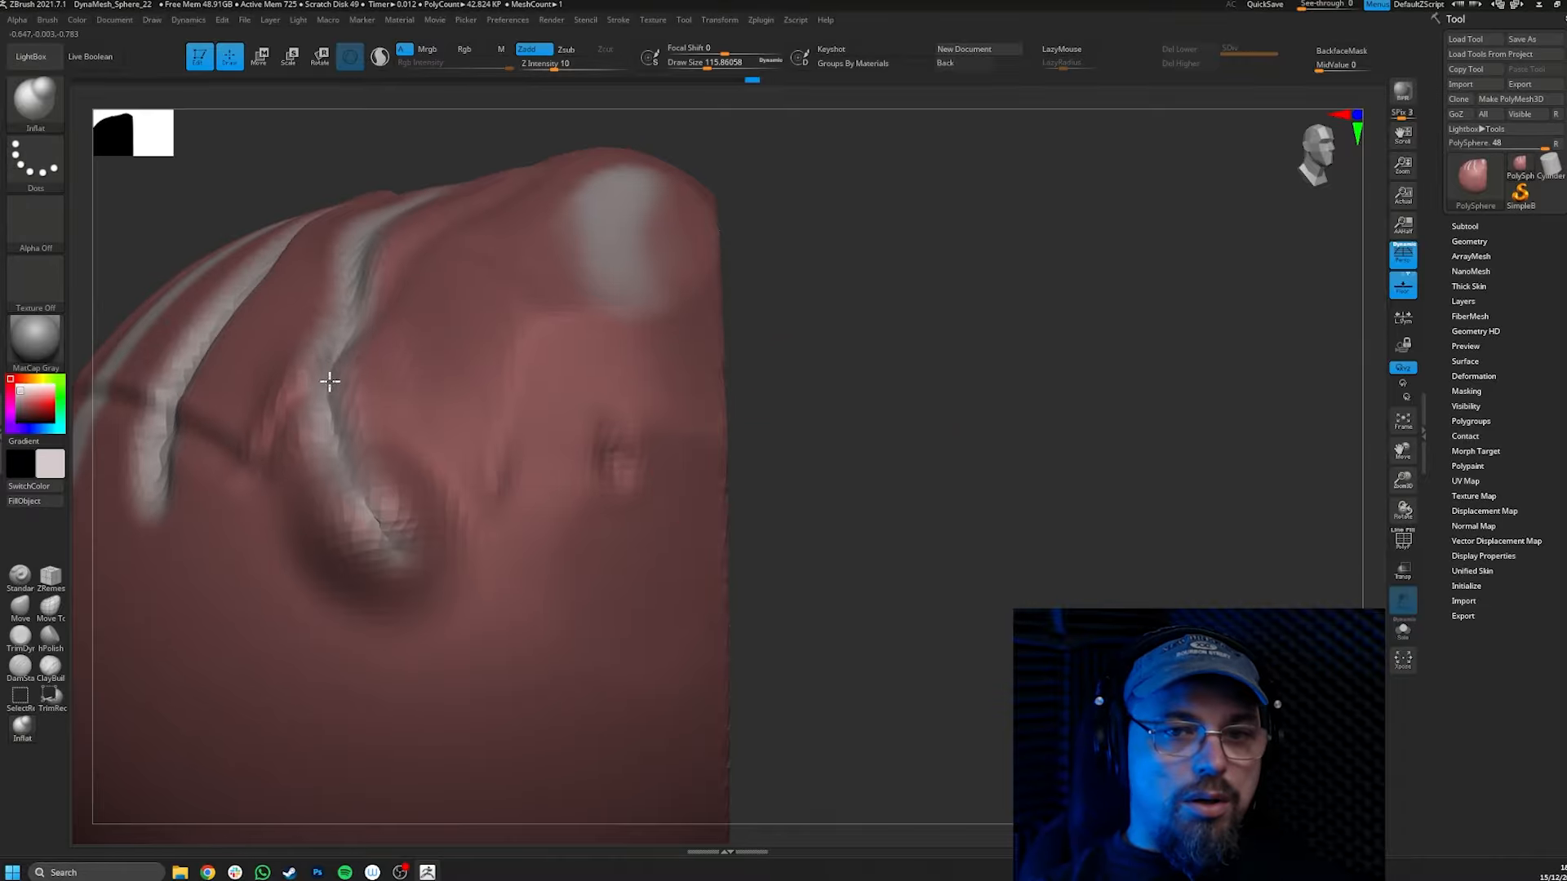
key("ctrl")
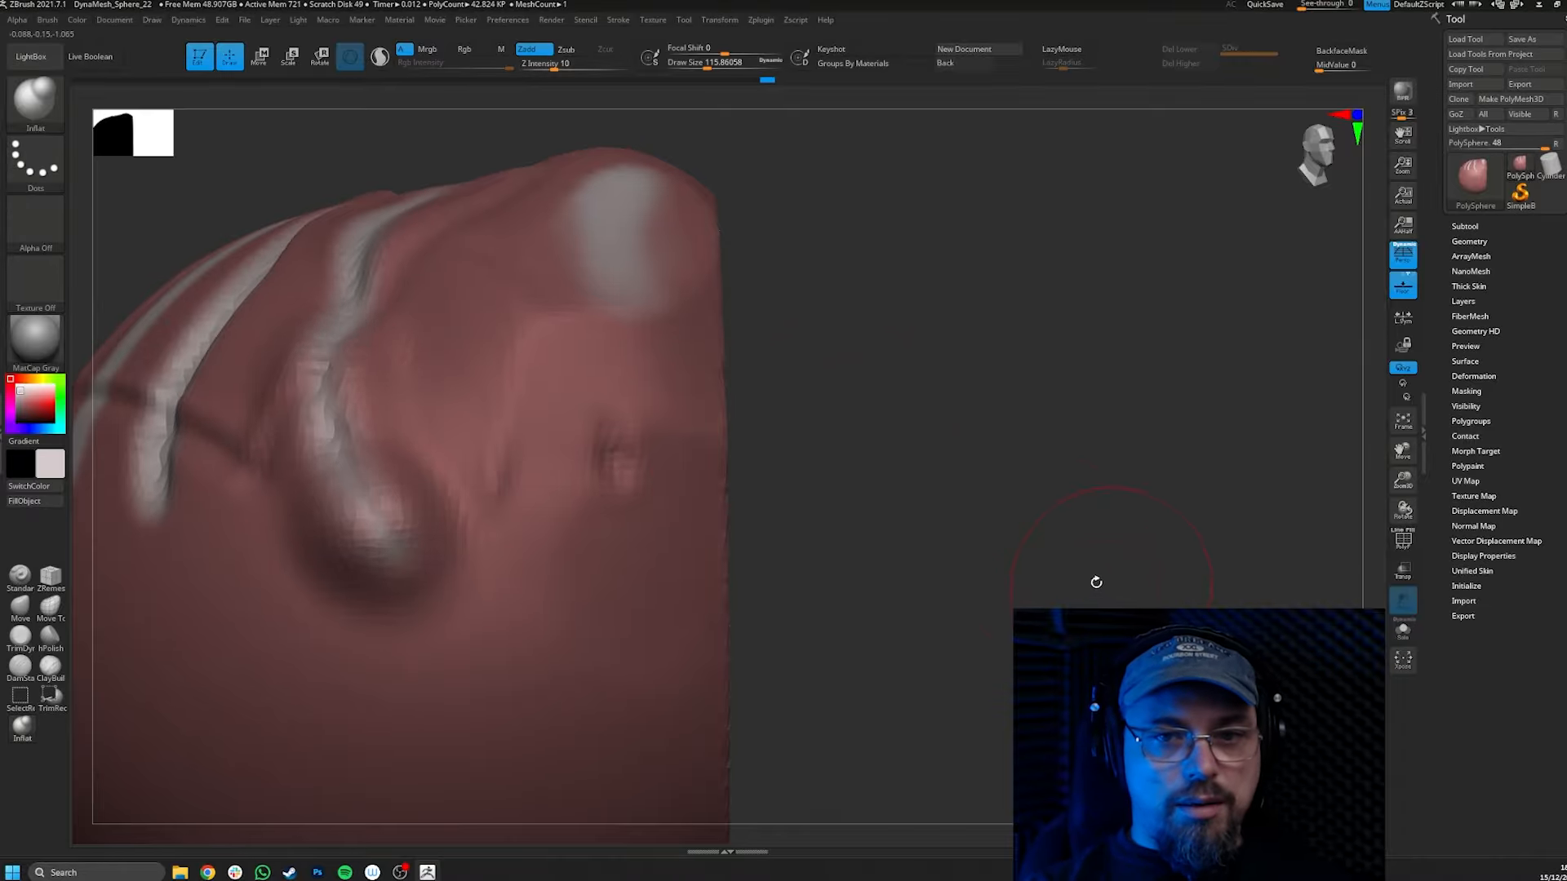
left_click_drag(1025, 514, 745, 542)
left_click_drag(969, 471, 164, 675)
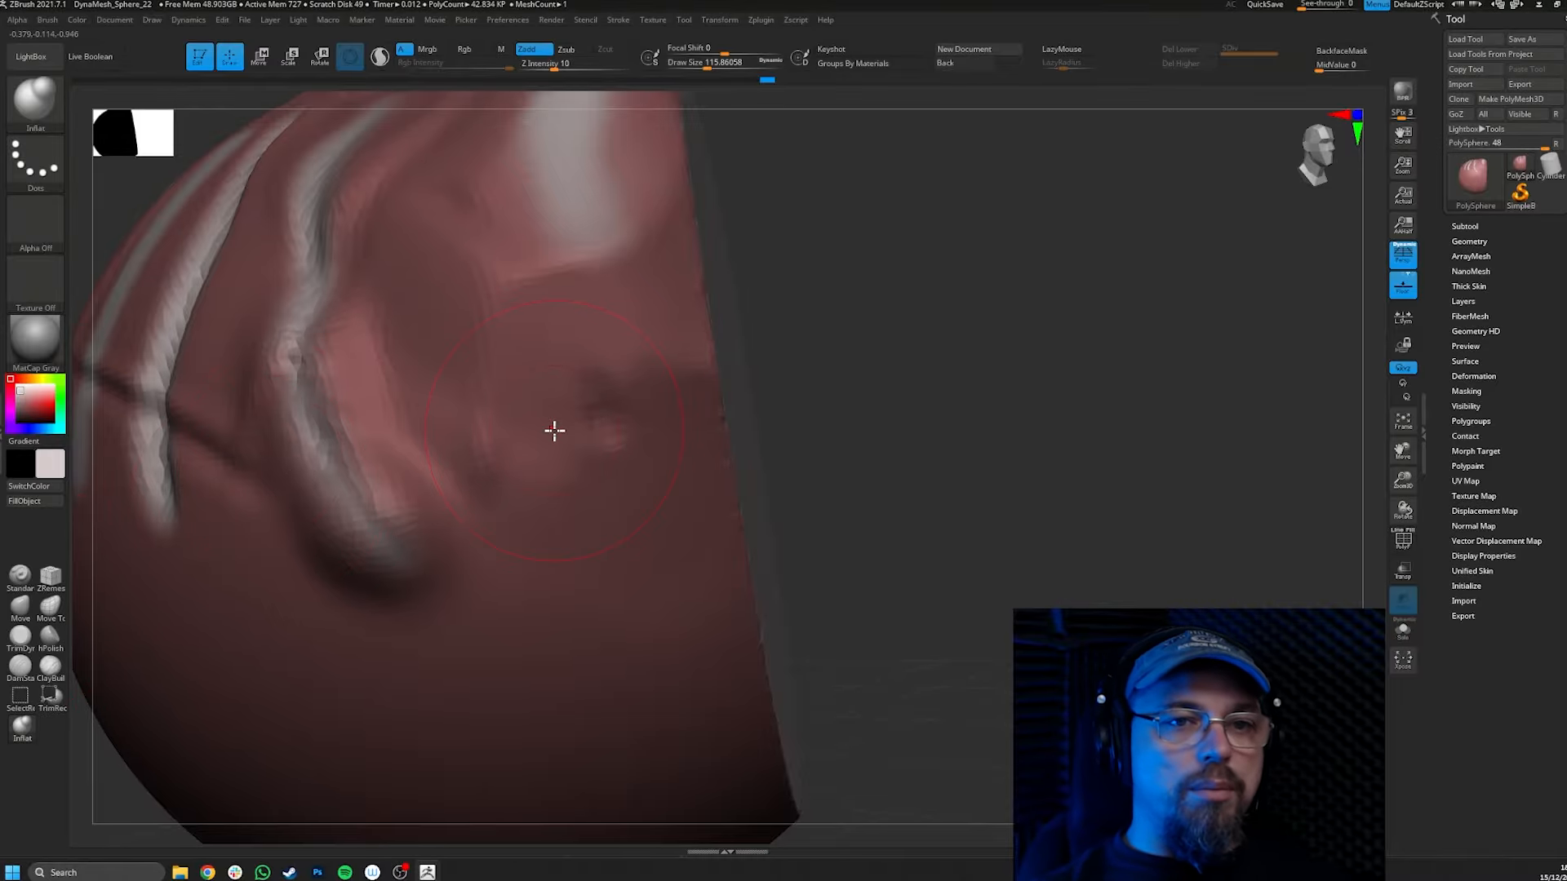
Turn off the perspective view and the floor grid.
left_click(54, 114)
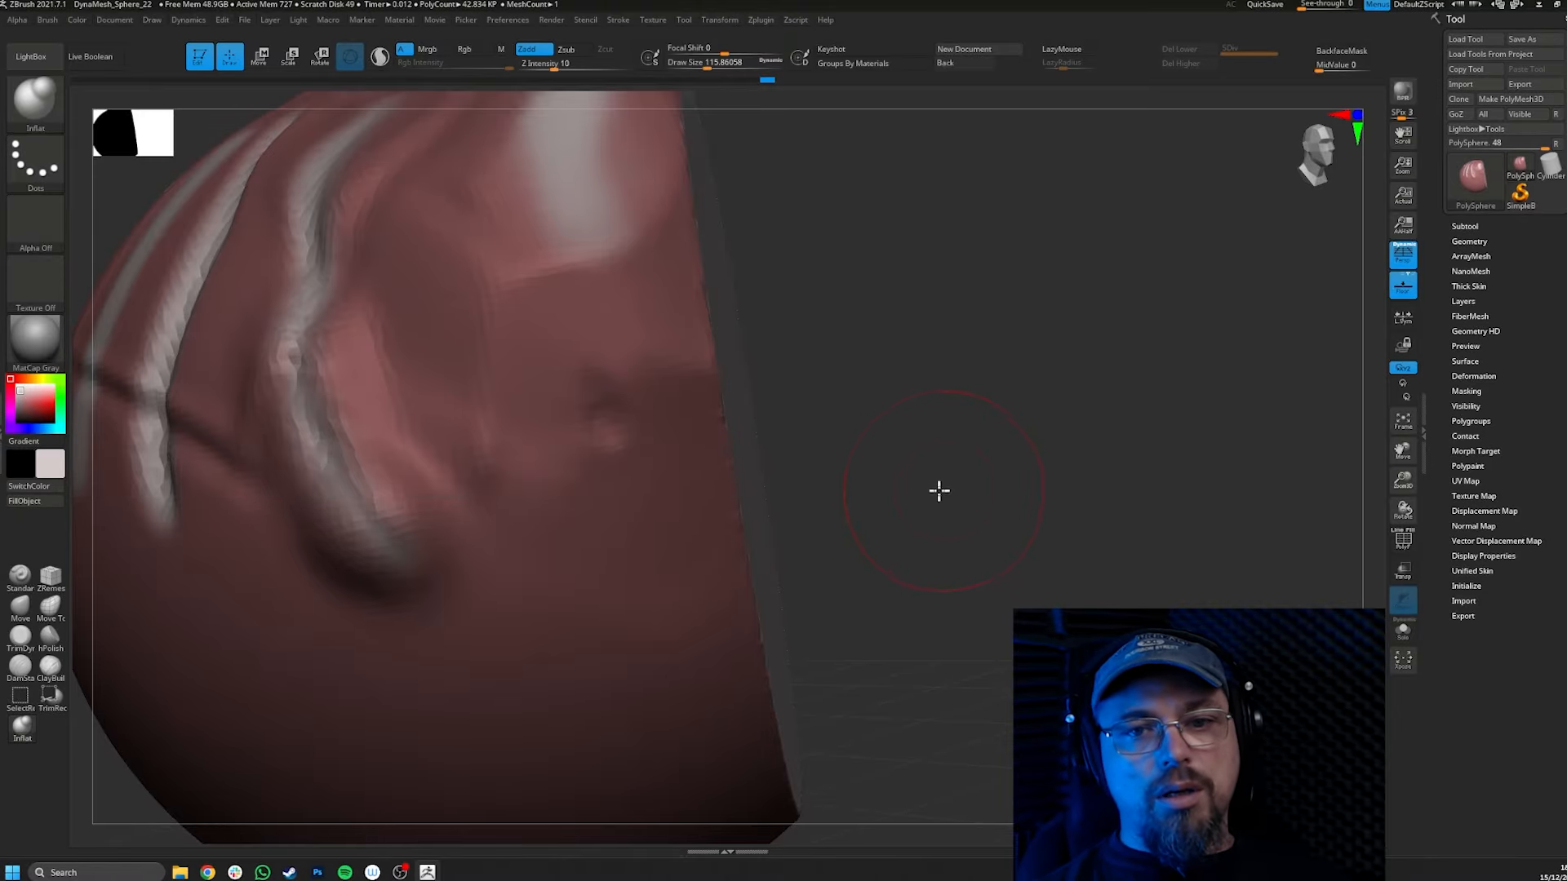
mouse_move(939, 490)
left_mouse_down("alt")
mouse_move(955, 438)
mouse_move(888, 392)
mouse_move(846, 419)
mouse_move(986, 419)
left_mouse_up("alt")
left_click_drag(904, 448, 1103, 404, "alt")
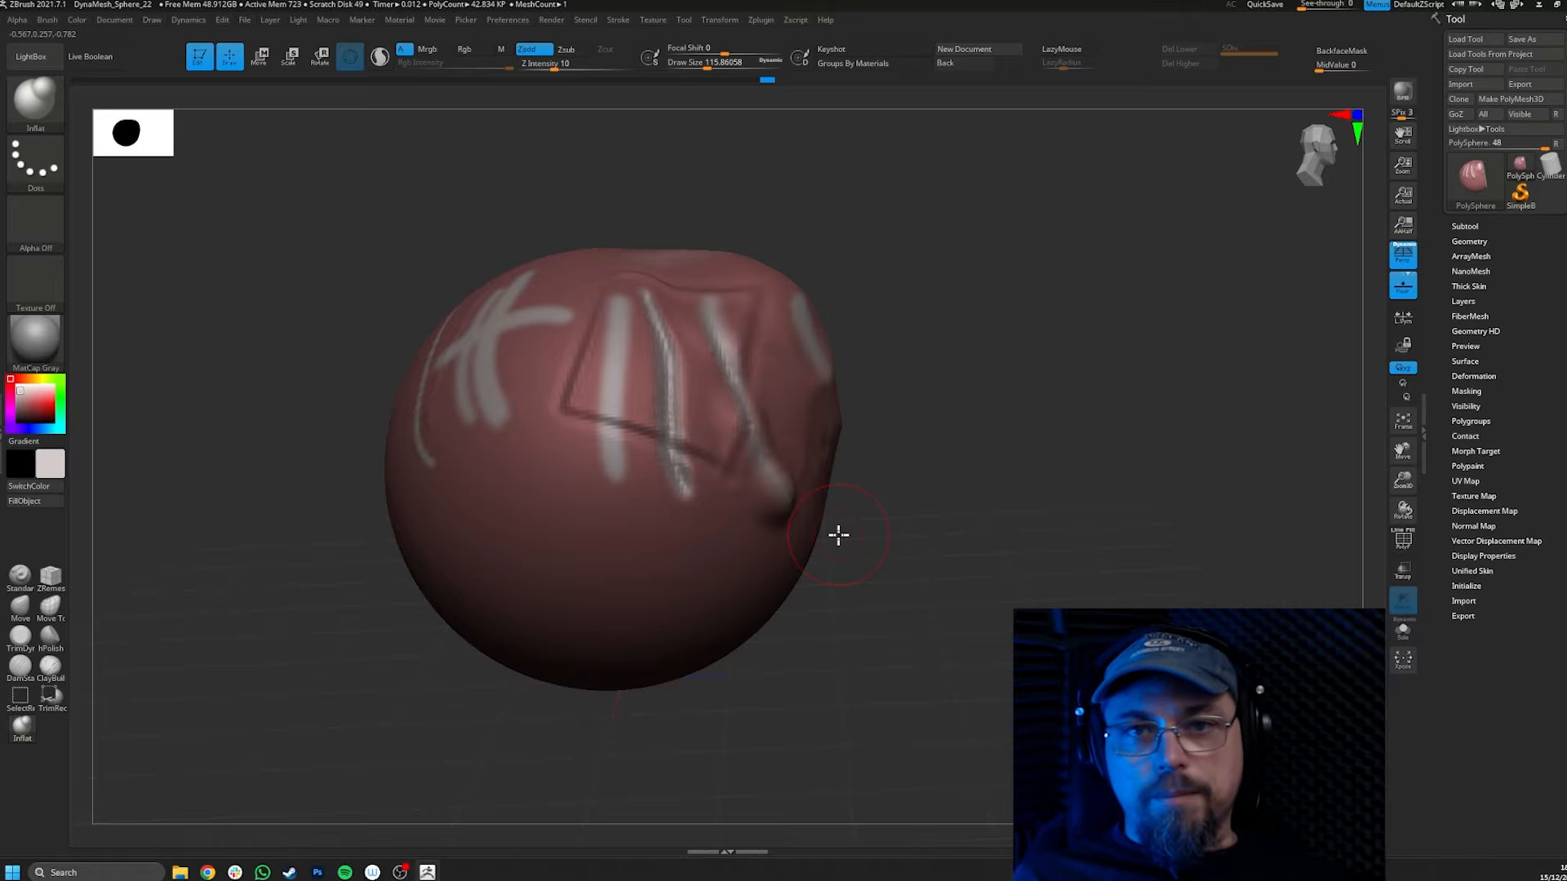
mouse_move(1028, 418)
left_mouse_down()
mouse_move(982, 445)
mouse_move(1061, 378)
mouse_move(1072, 414)
mouse_move(1045, 402)
mouse_move(1115, 377)
mouse_move(1112, 399)
mouse_move(1115, 368)
mouse_move(1142, 402)
left_mouse_up()
left_click(1404, 256)
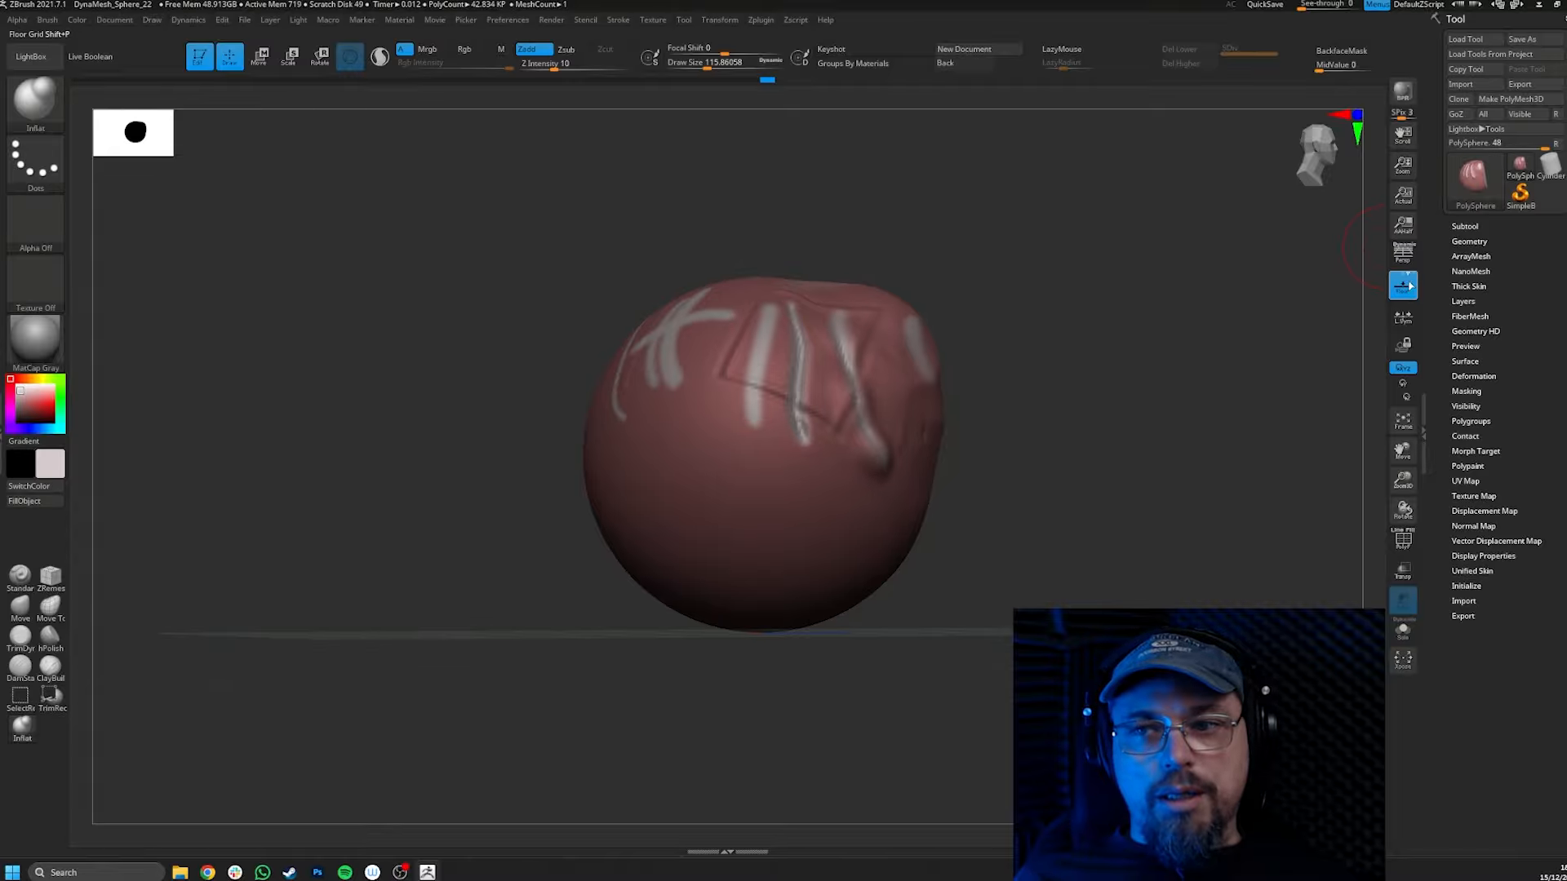
left_click(1404, 285)
left_click_drag(1239, 364, 1359, 367)
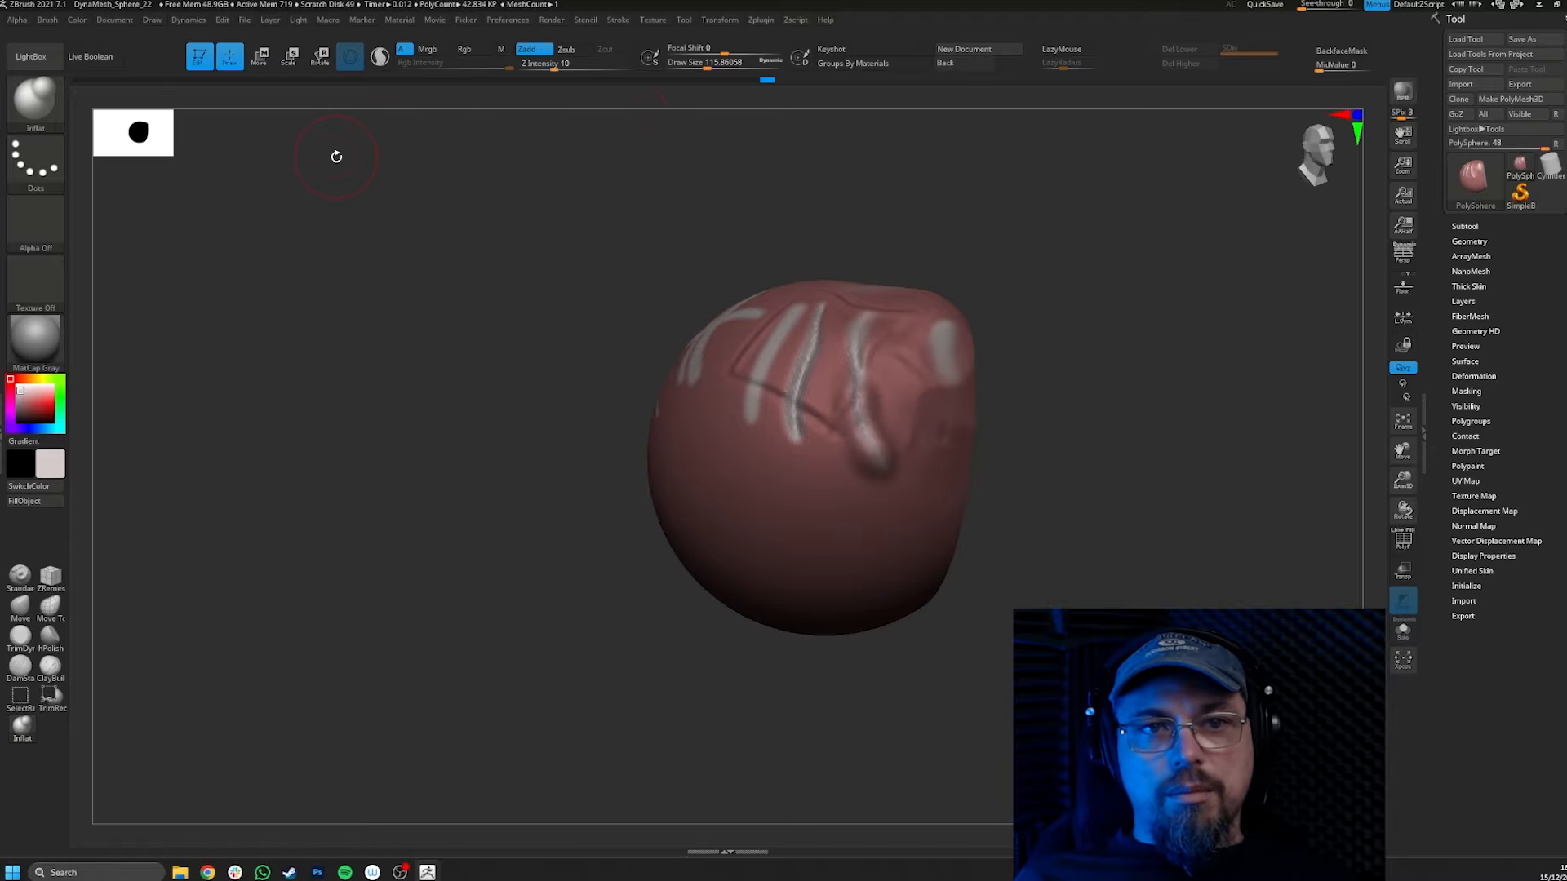
left_click_drag(1126, 342, 571, 122)
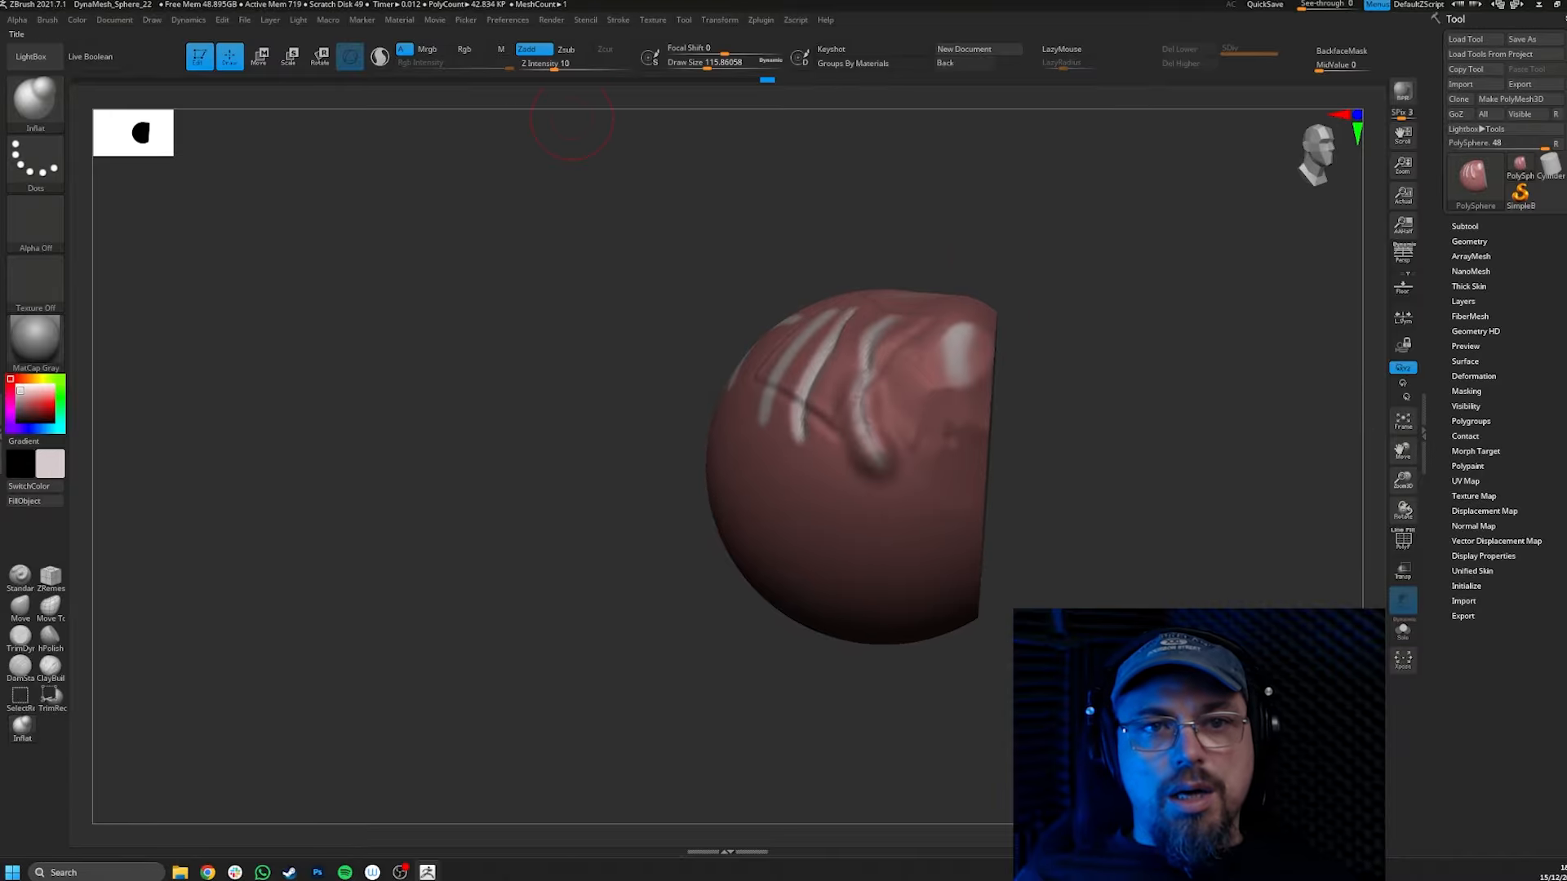
Set the camera's focal length preset to 85 in the Draw settings.
left_click(113, 20)
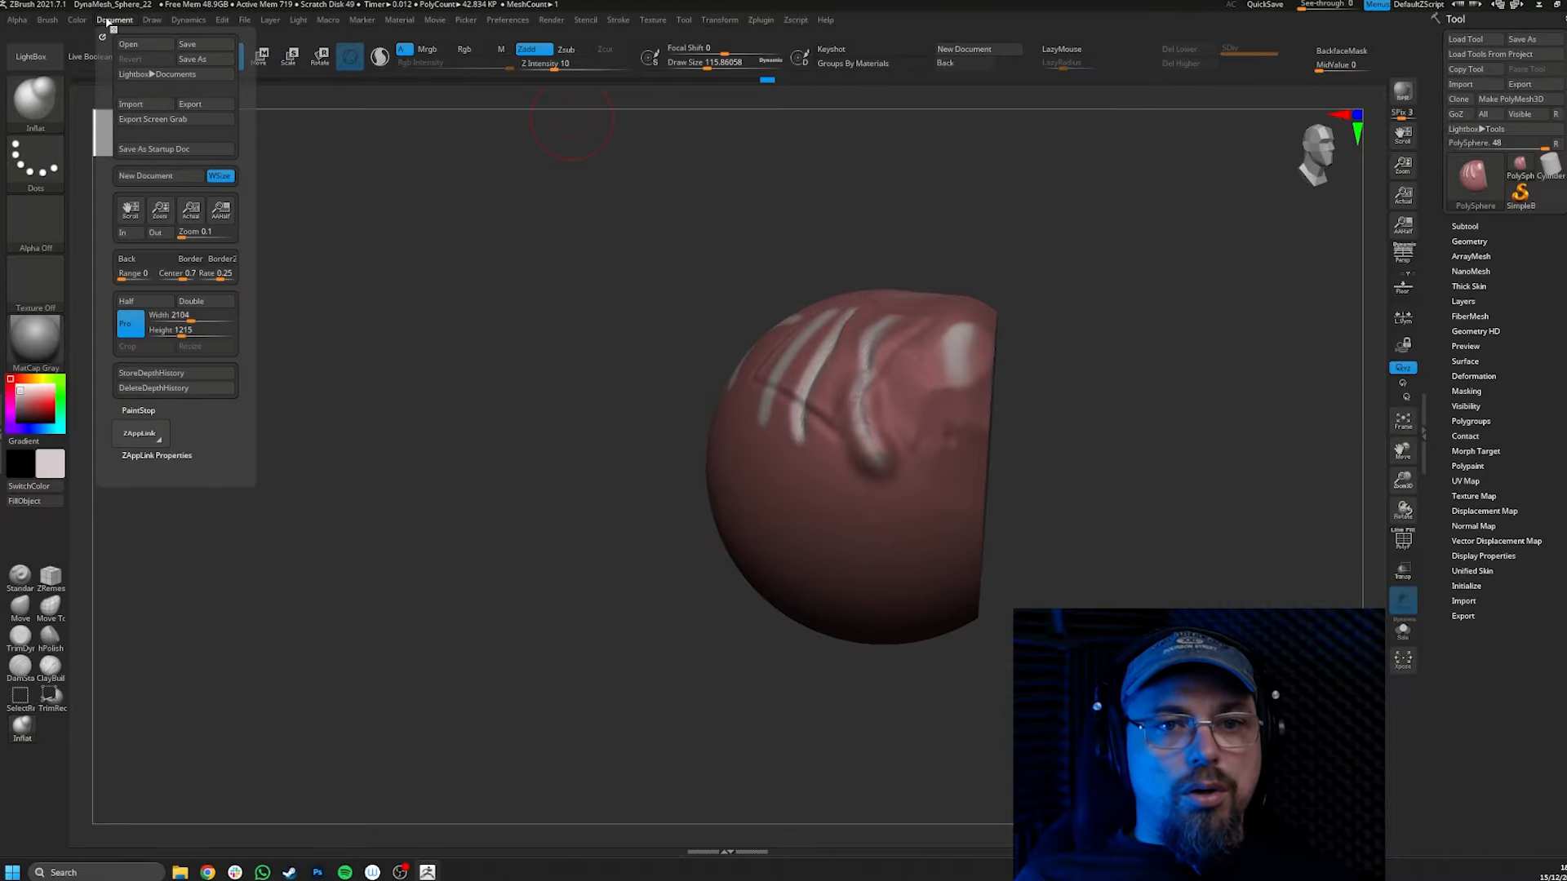
mouse_move(82, 21)
mouse_move(151, 21)
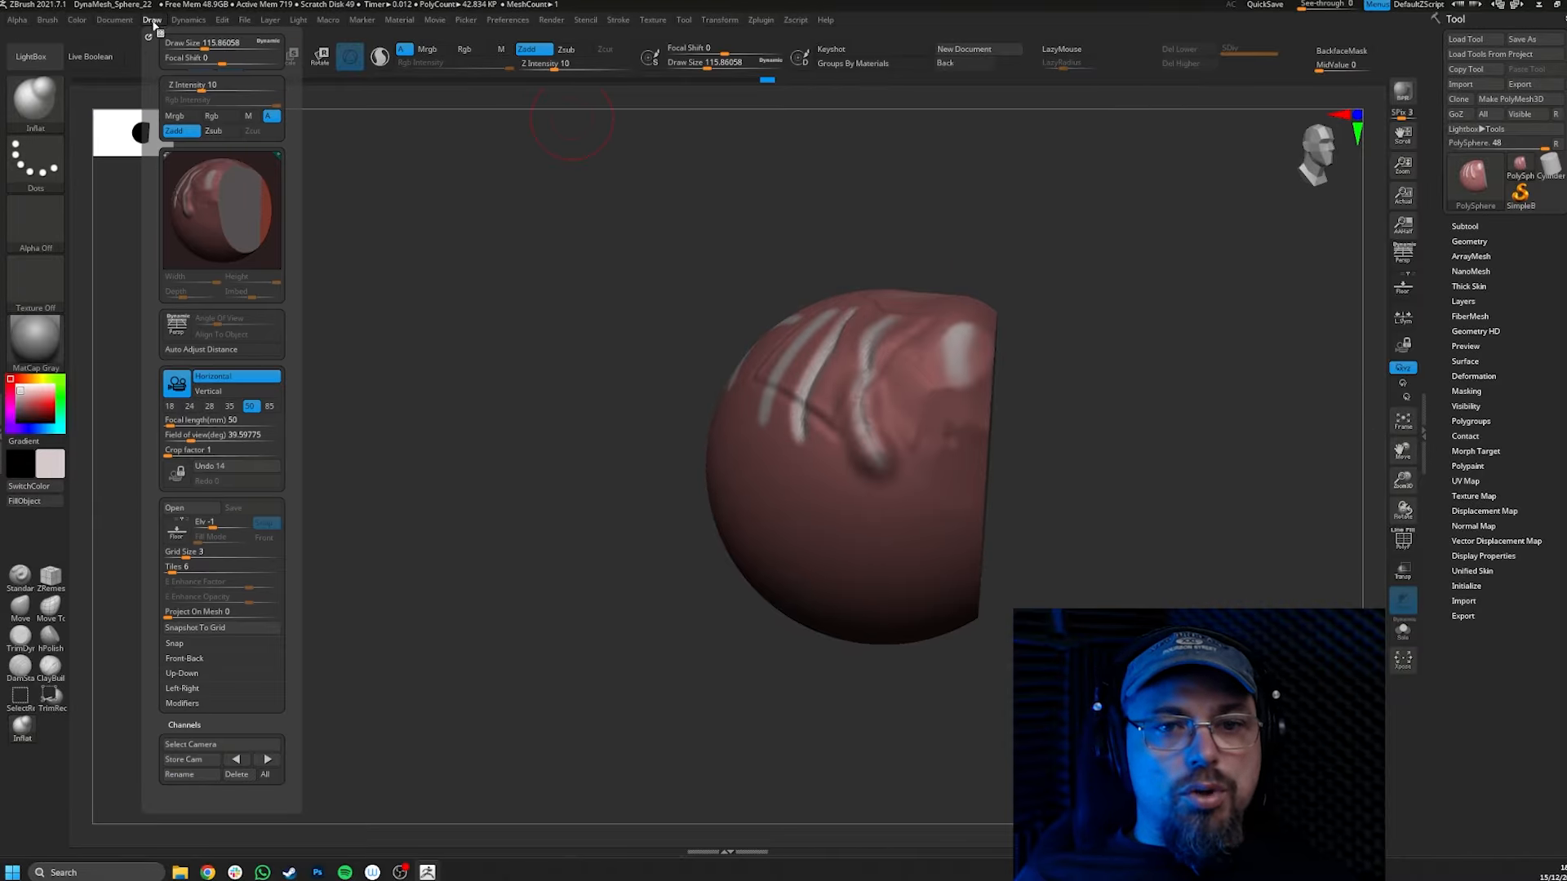
left_click(270, 406)
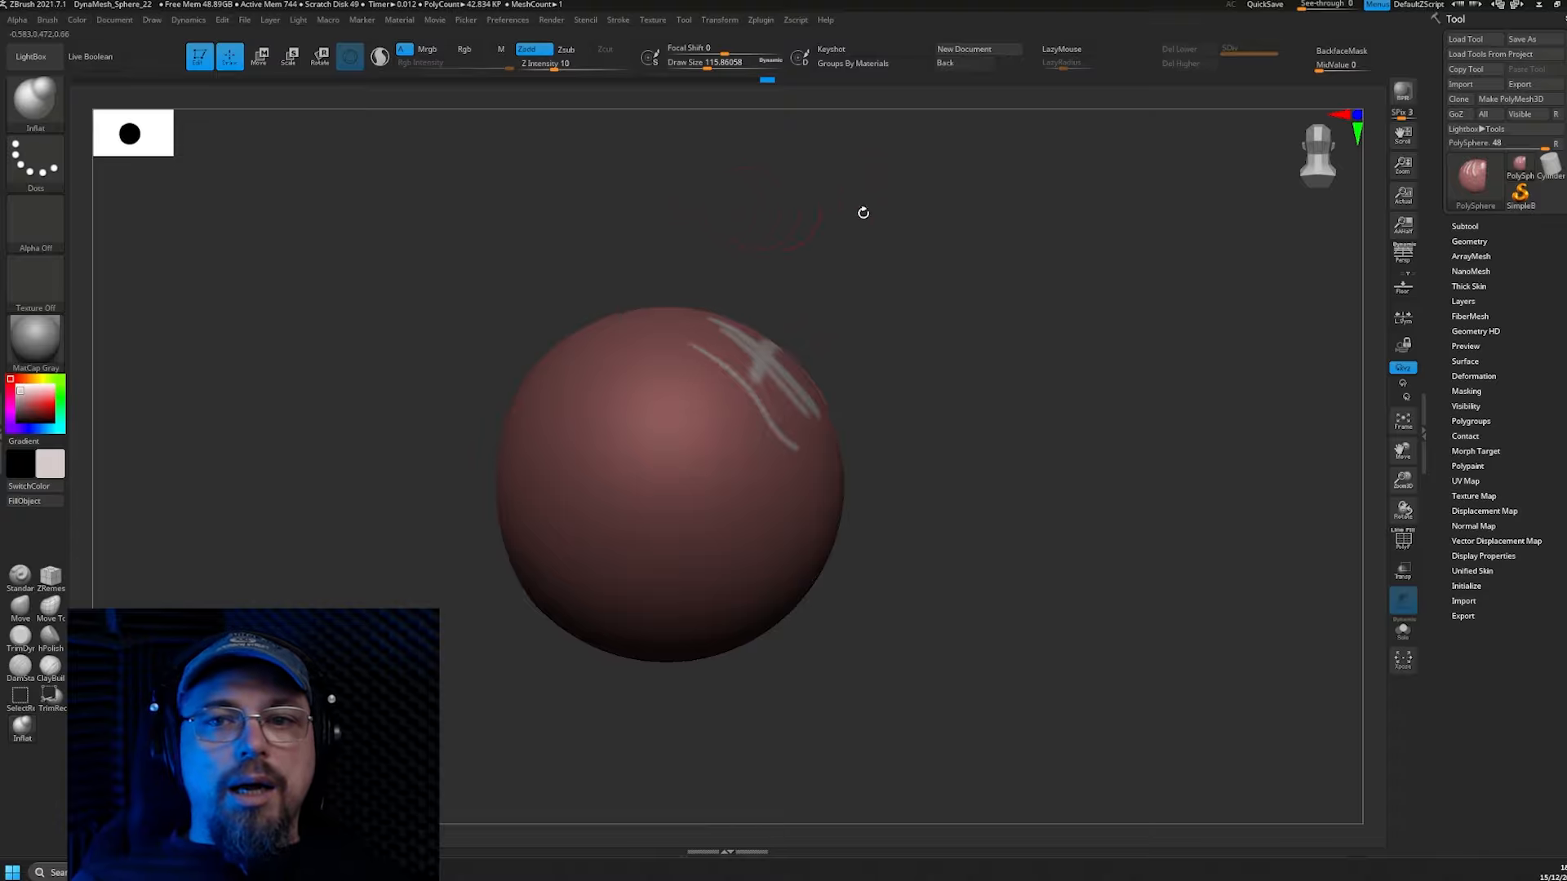
left_click_drag(972, 243, 1018, 289)
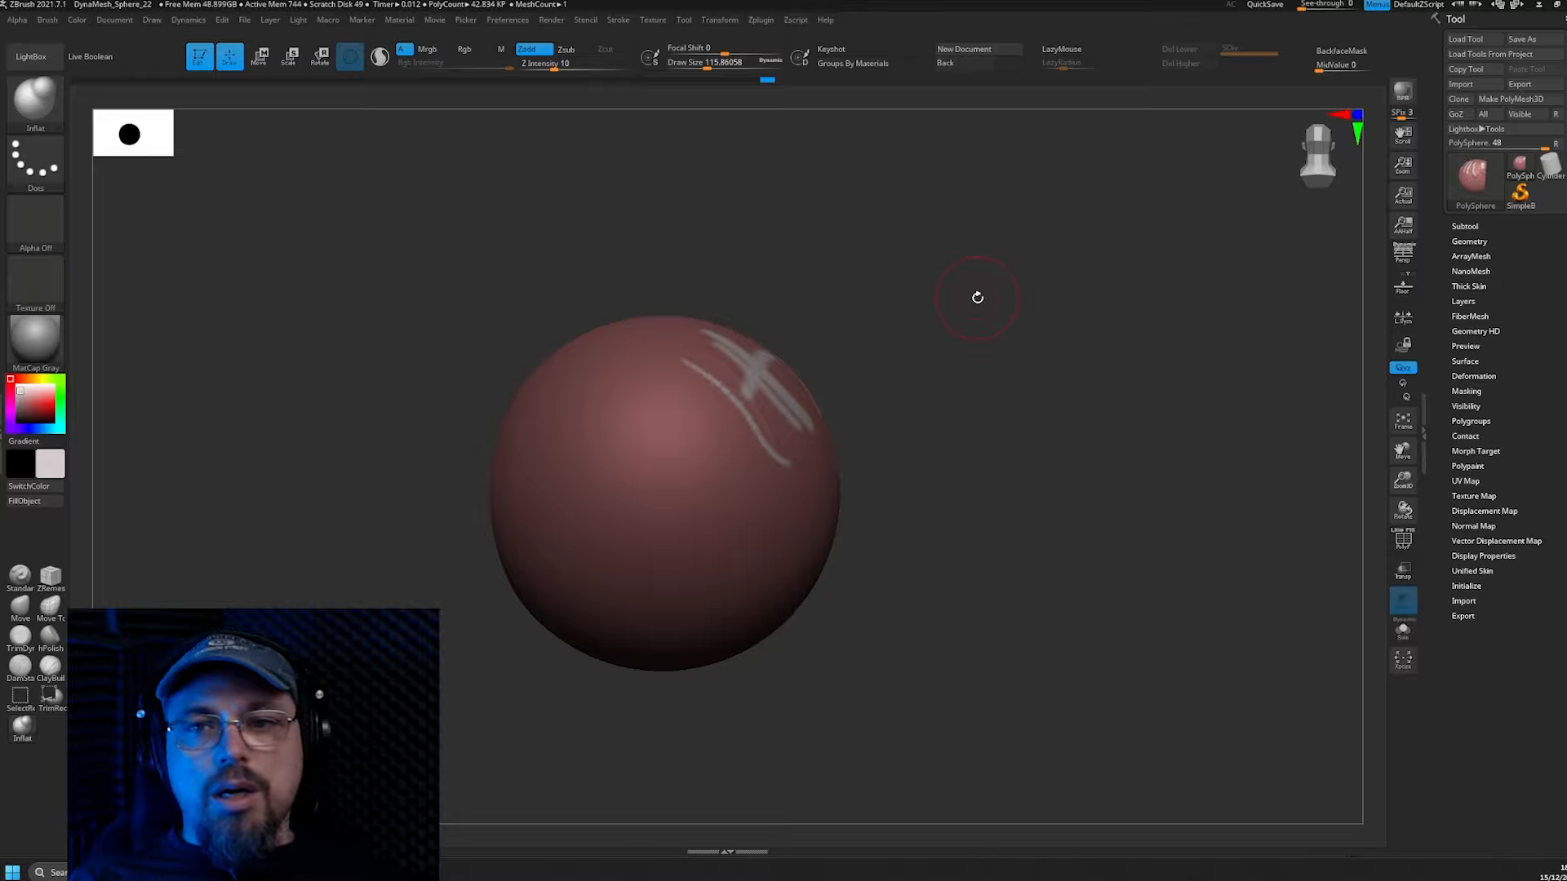
left_click_drag(997, 297, 1014, 297)
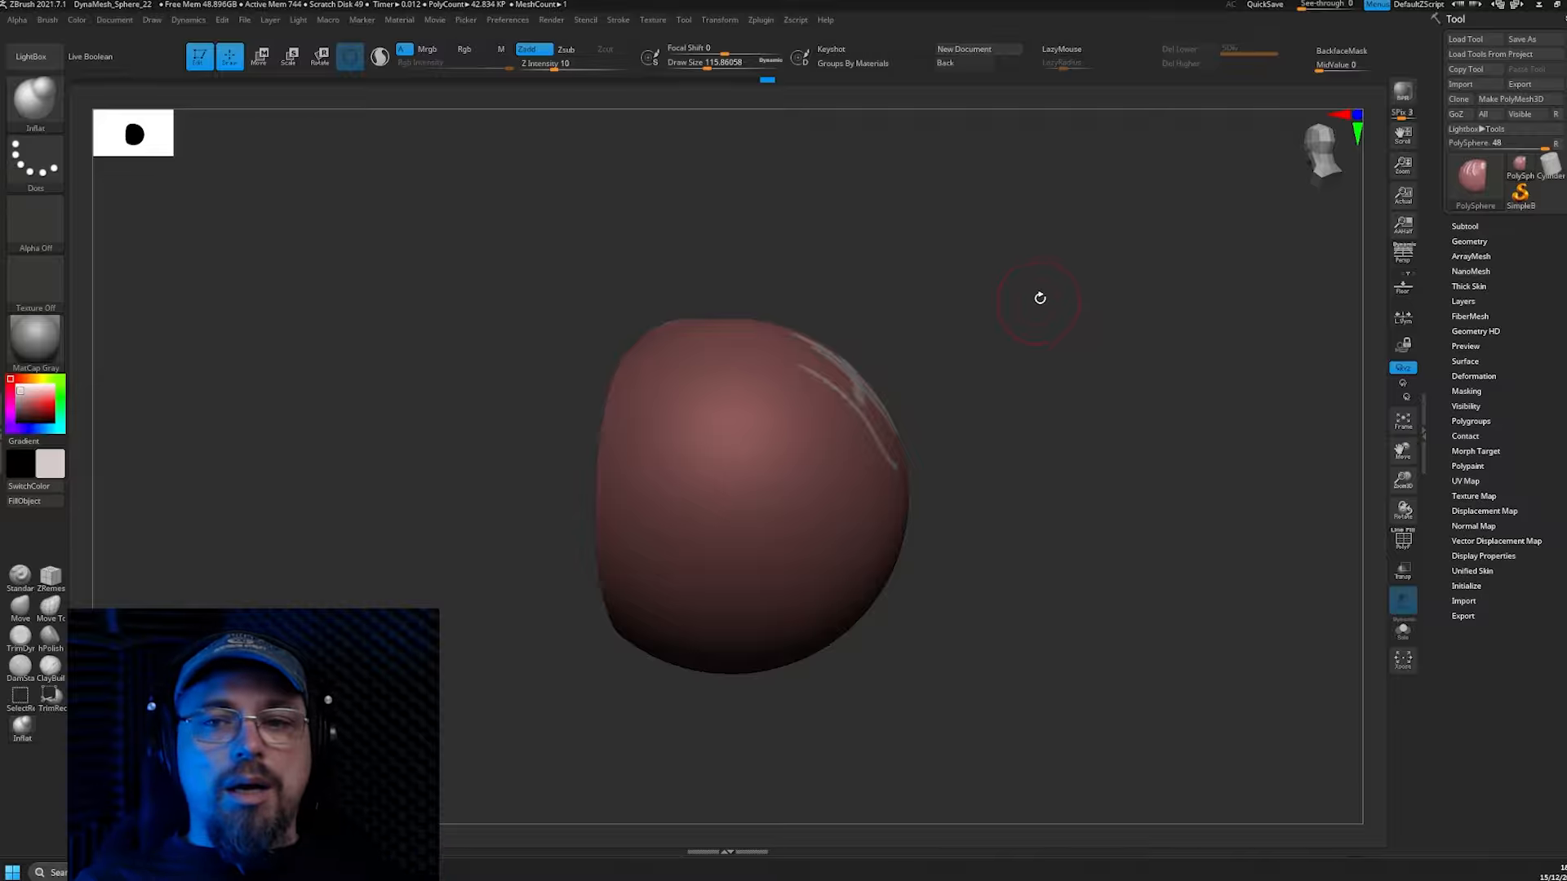
left_click_drag(1060, 299, 1098, 305)
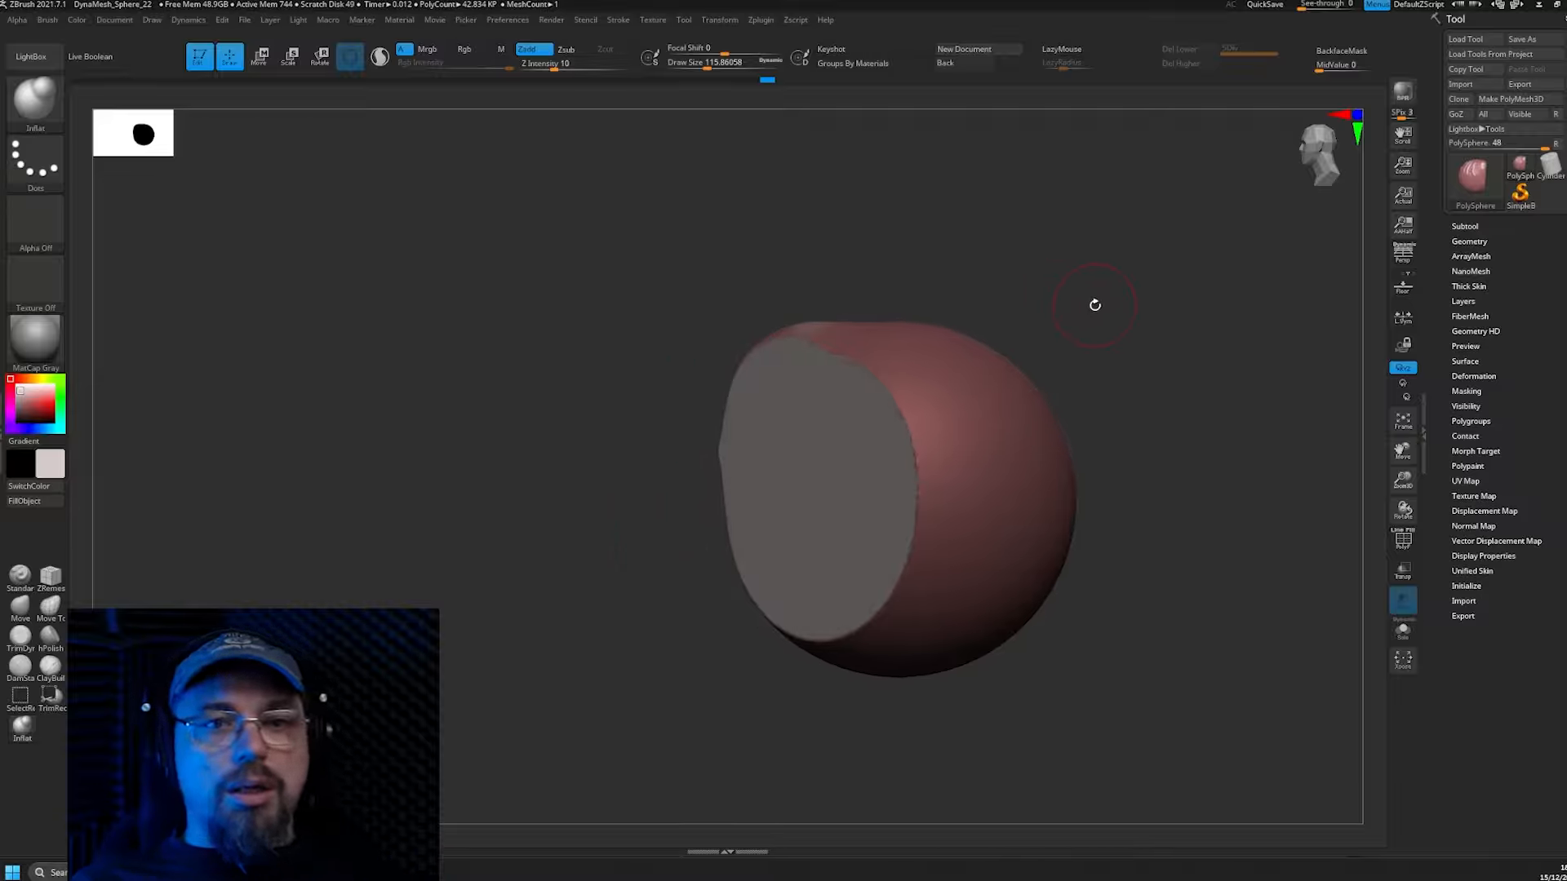
left_click_drag(1092, 306, 1076, 300)
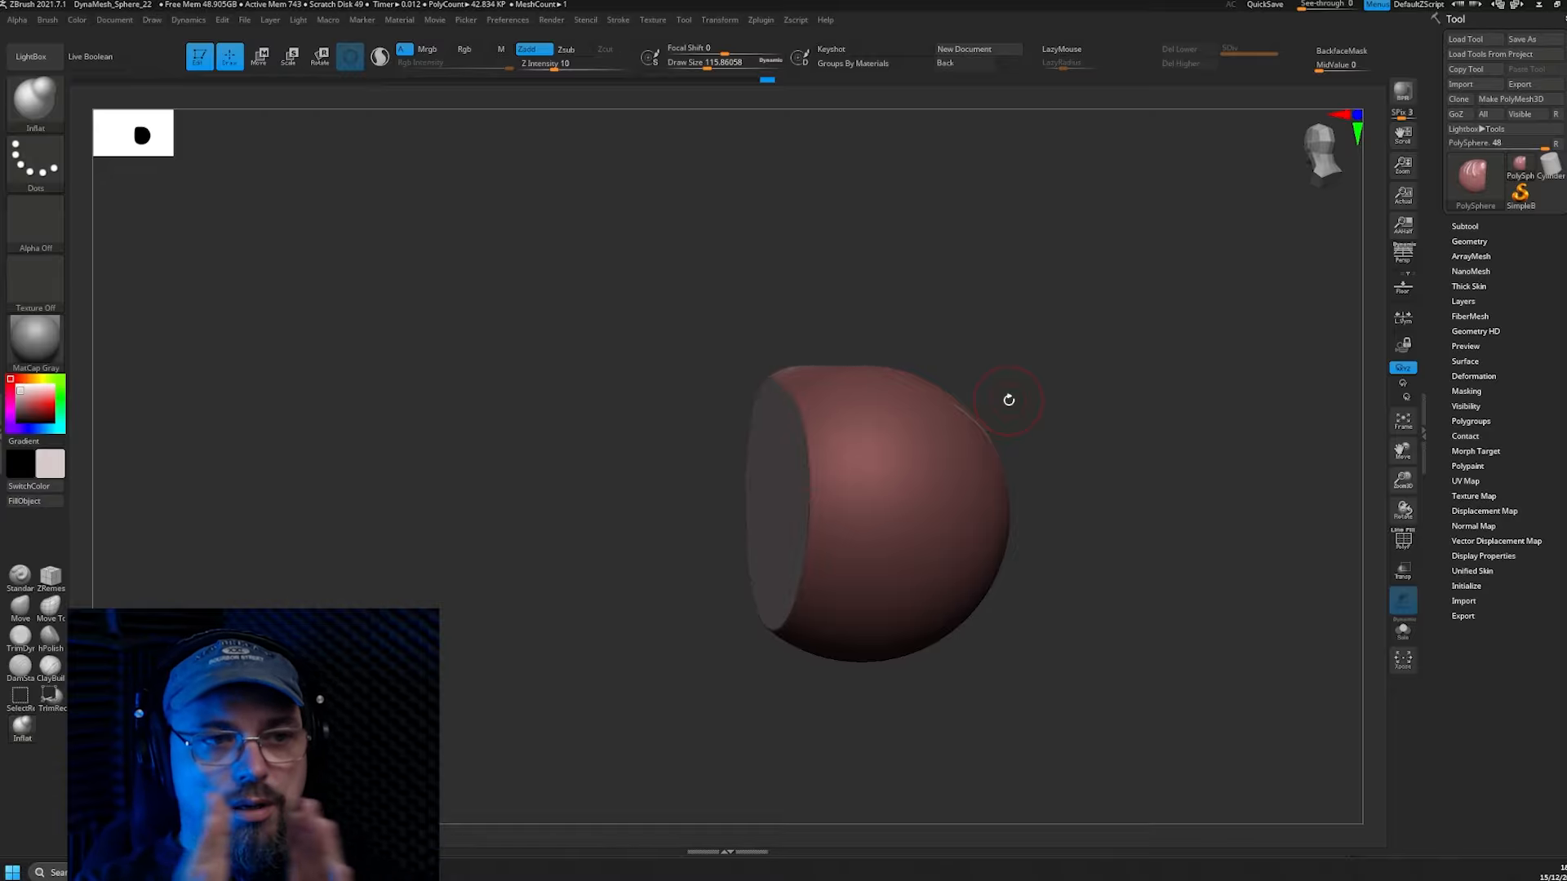
Trim the cut sphere down to a thin disc with the TrimRect brush.
left_click_drag(1055, 380, 1112, 387)
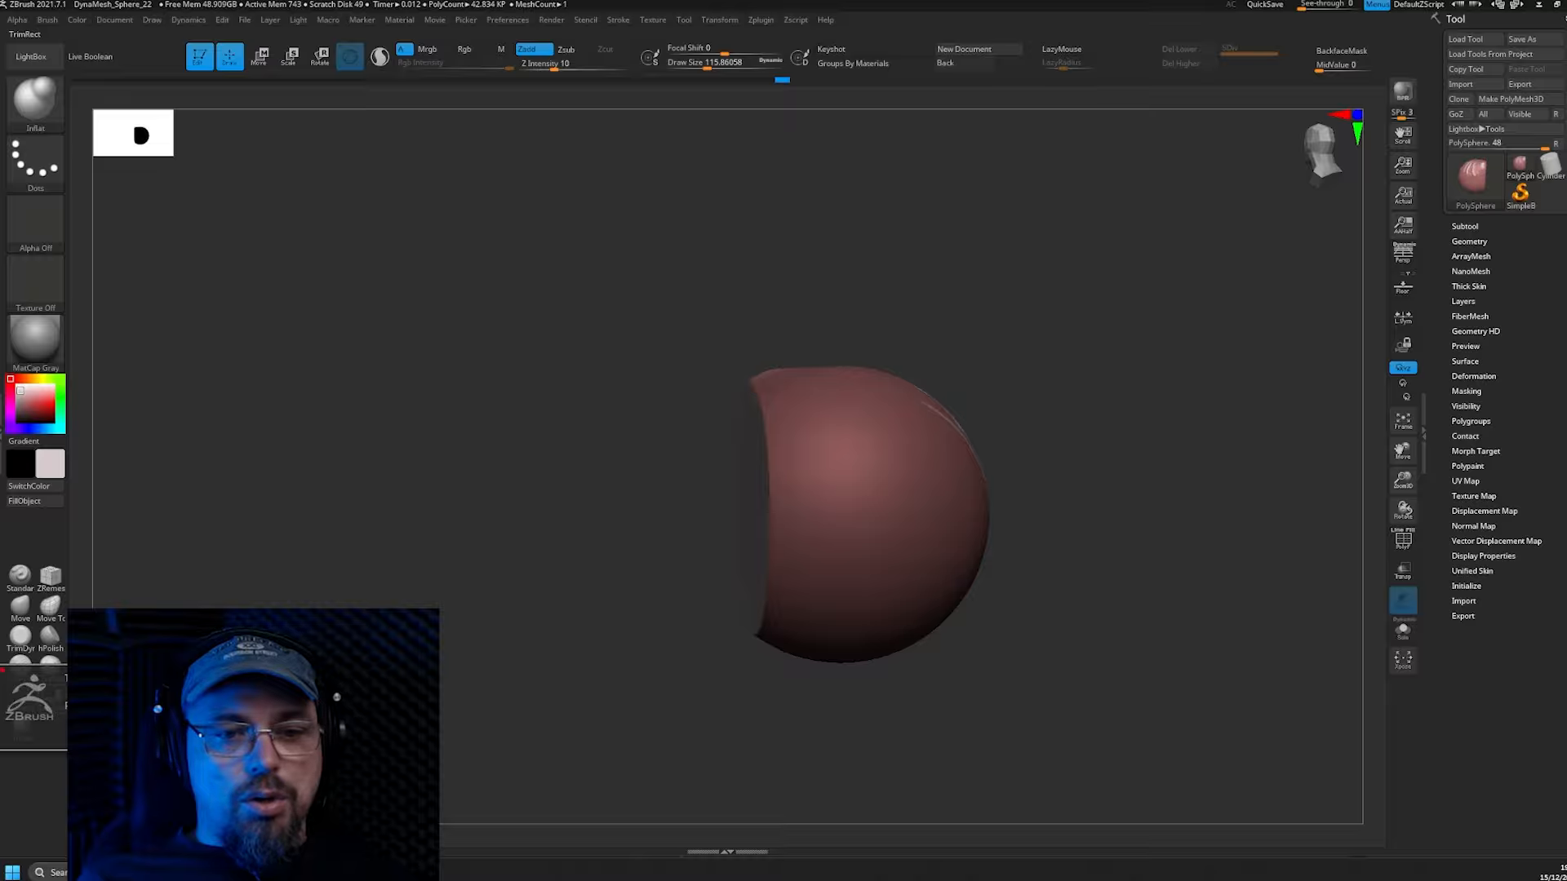
left_click_drag(647, 294, 832, 685, "ctrl+shift")
left_click_drag(1004, 449, 537, 475)
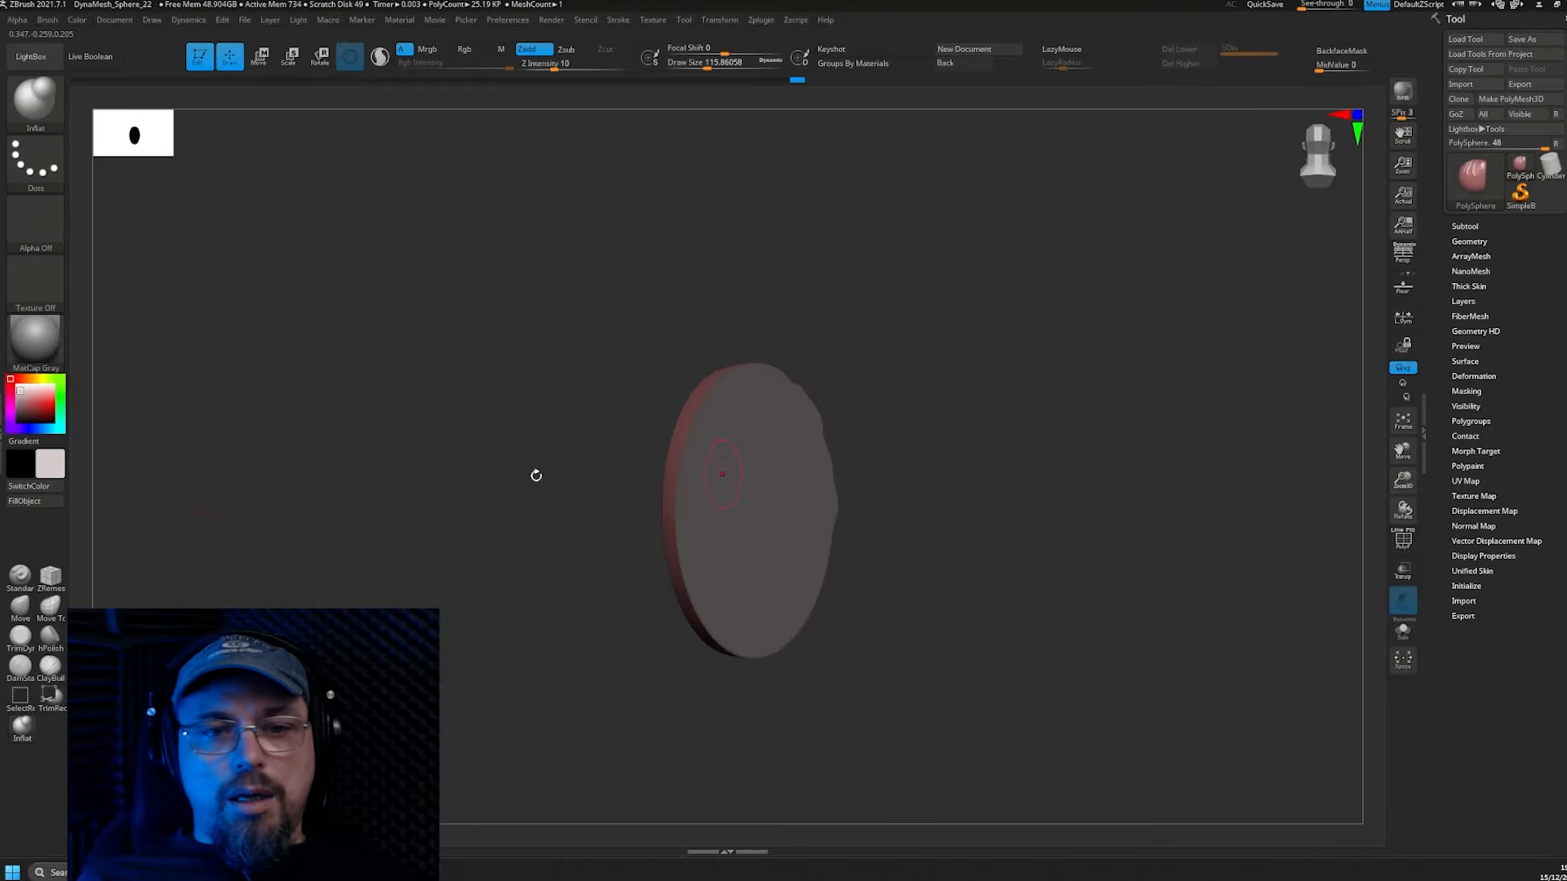
With the Standard brush set to Zsub and Rgb off, carve a stroke into the disc's flat face and undo it.
left_click(20, 576)
left_click_drag(935, 453, 713, 457)
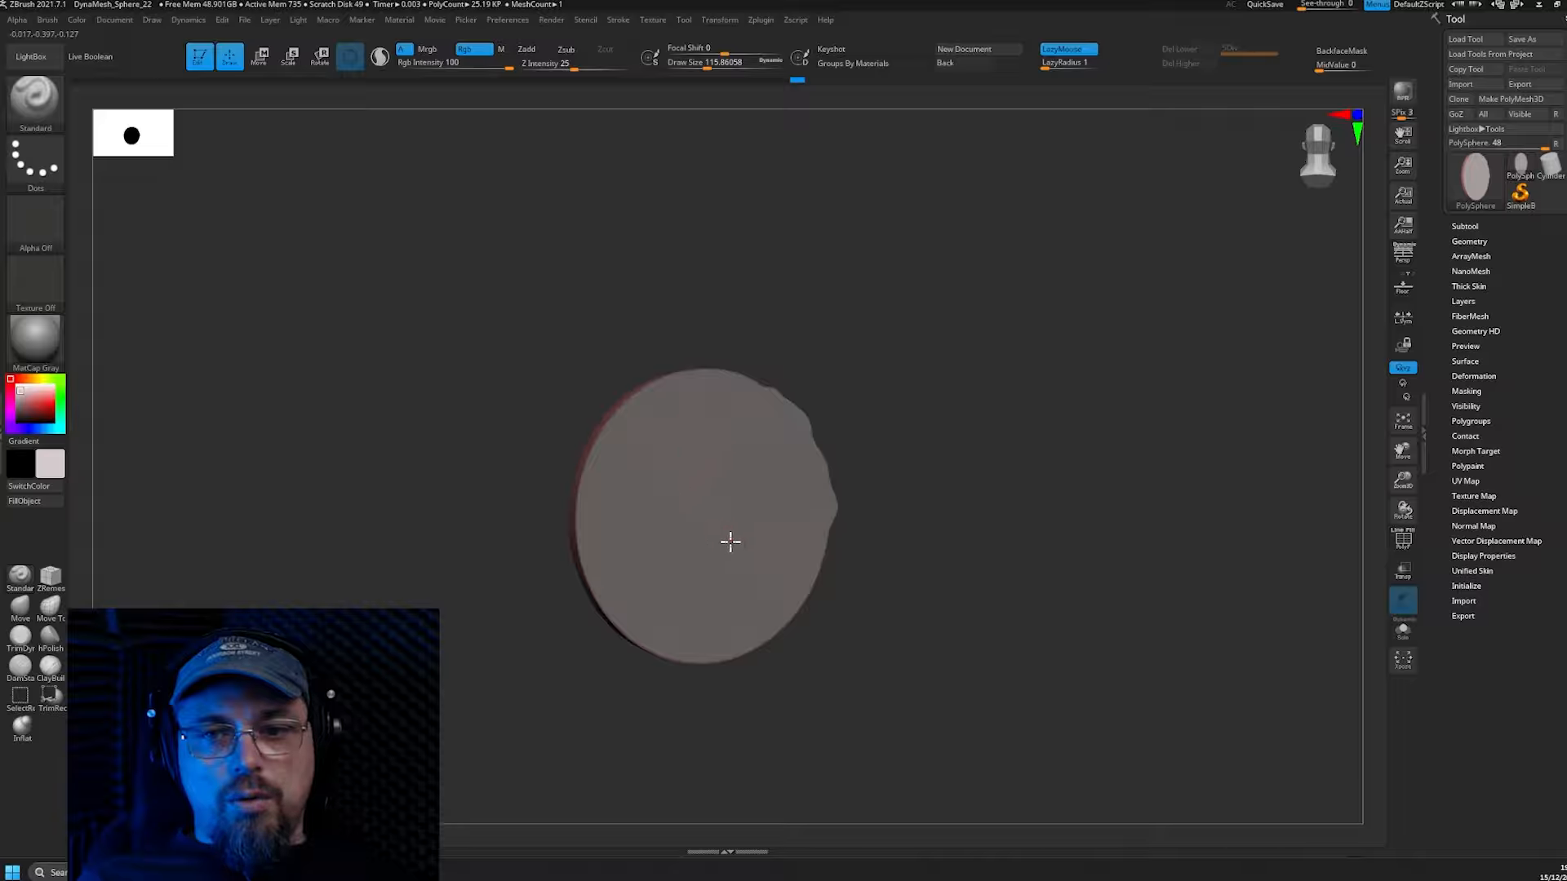
left_click(567, 50)
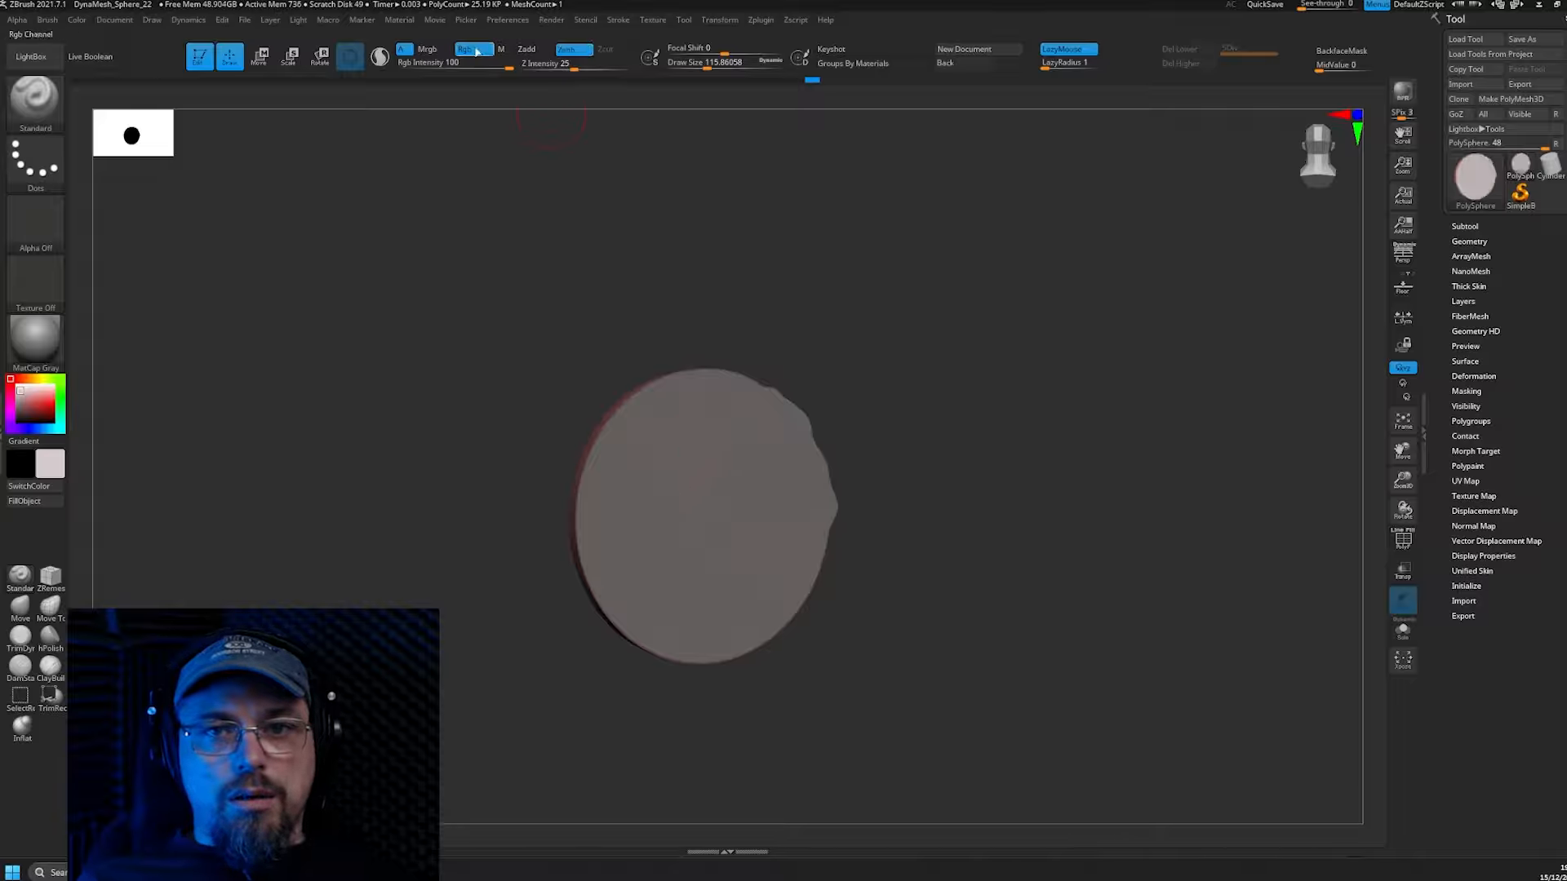
left_click(464, 49)
mouse_move(734, 472)
left_mouse_down()
mouse_move(668, 539)
mouse_move(739, 590)
left_mouse_up()
mouse_move(1001, 518)
left_mouse_down()
mouse_move(1094, 507)
mouse_move(1052, 497)
left_mouse_up()
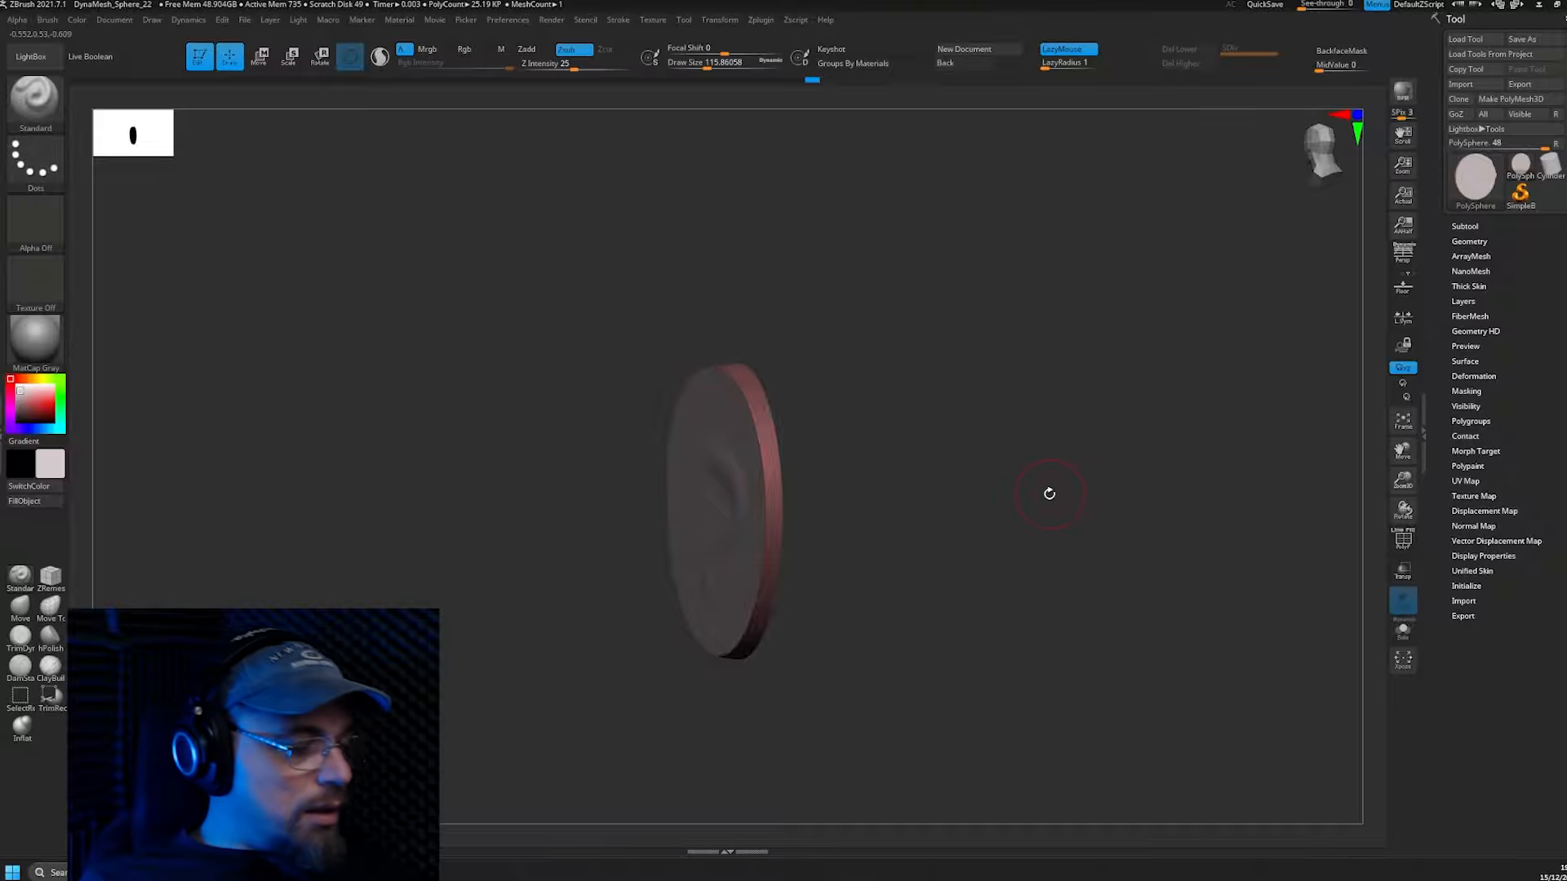
key("ctrl+z")
Turn on BackfaceMask, carve another stroke into the disc's flat face, and undo back to the untrimmed sphere.
left_click(1342, 50)
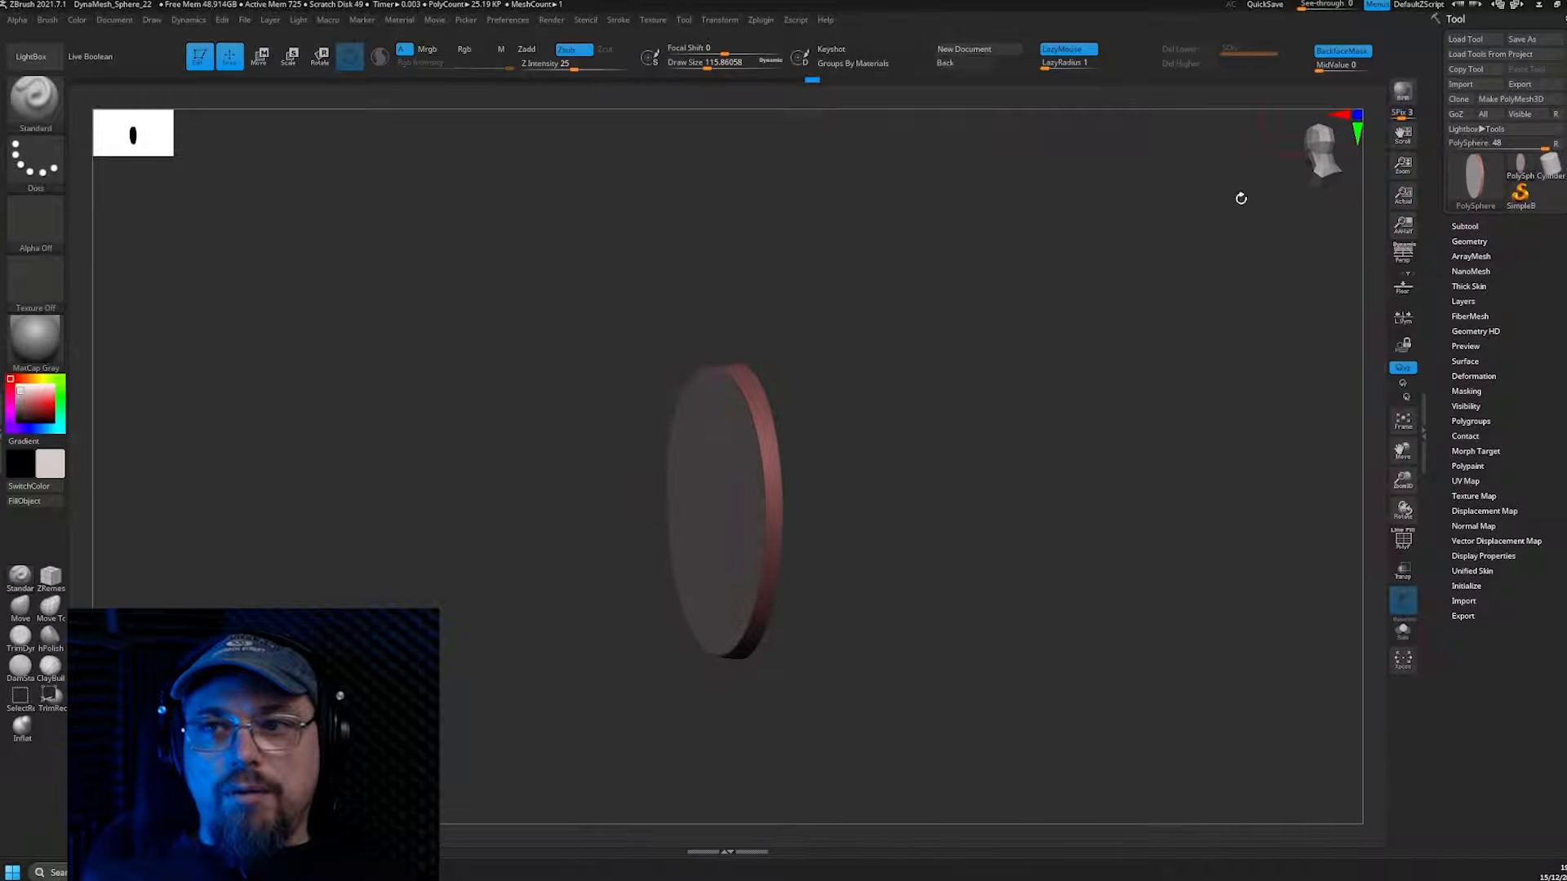
left_click_drag(1175, 265, 1013, 359)
mouse_move(734, 453)
left_mouse_down()
mouse_move(664, 458)
mouse_move(750, 571)
left_mouse_up()
mouse_move(955, 519)
left_mouse_down("shift")
mouse_move(1058, 490)
mouse_move(1025, 525)
mouse_move(966, 490)
mouse_move(1012, 490)
left_mouse_up("shift")
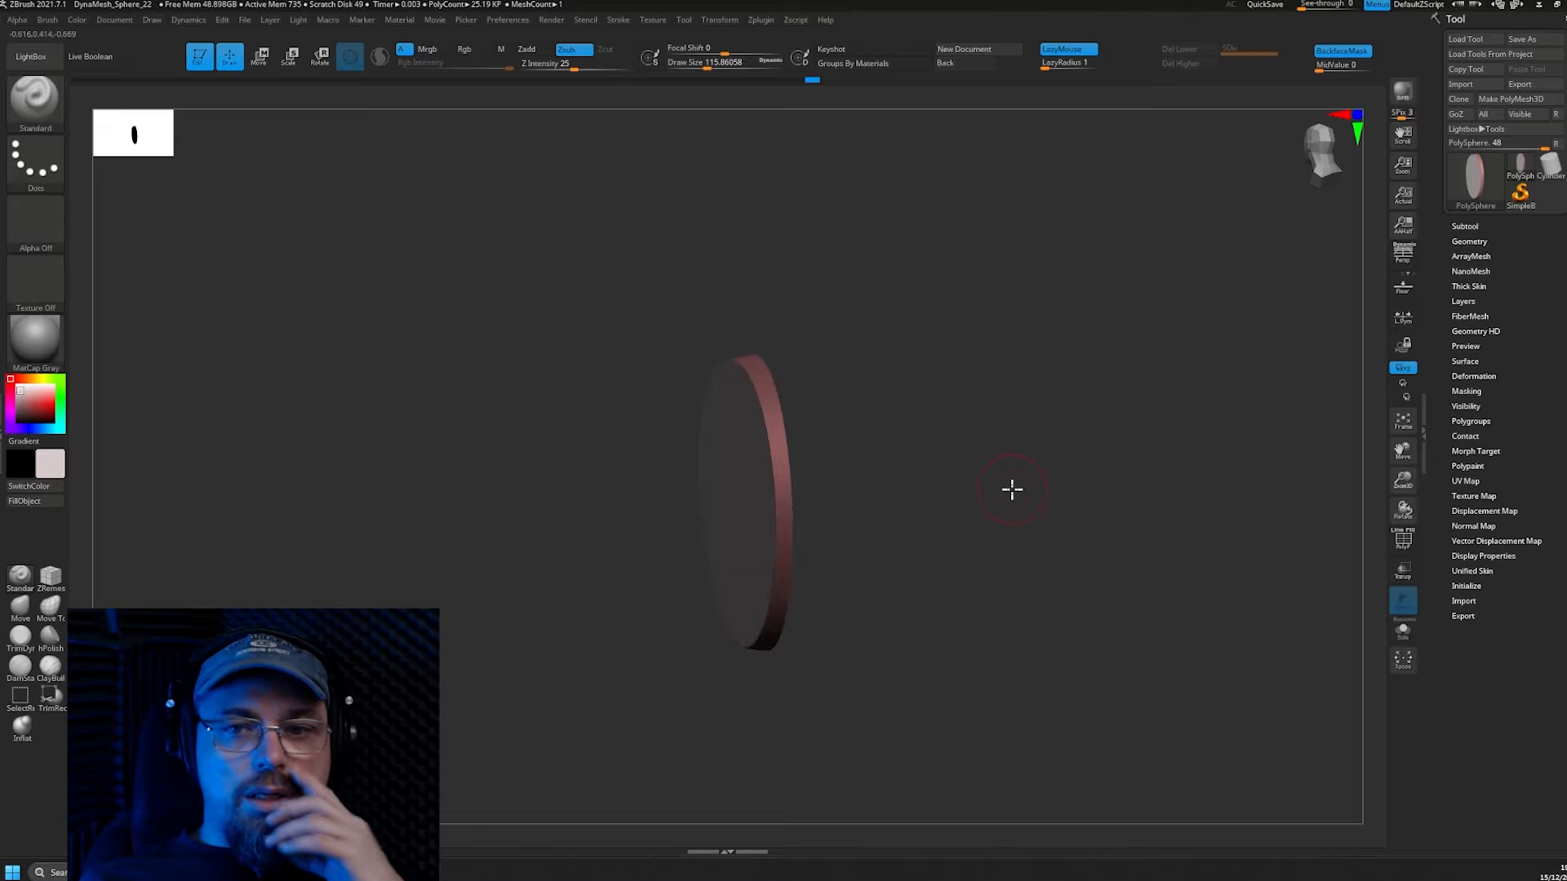
mouse_move(1021, 420)
left_mouse_down()
mouse_move(1007, 423)
mouse_move(1046, 409)
left_mouse_up()
key("ctrl")
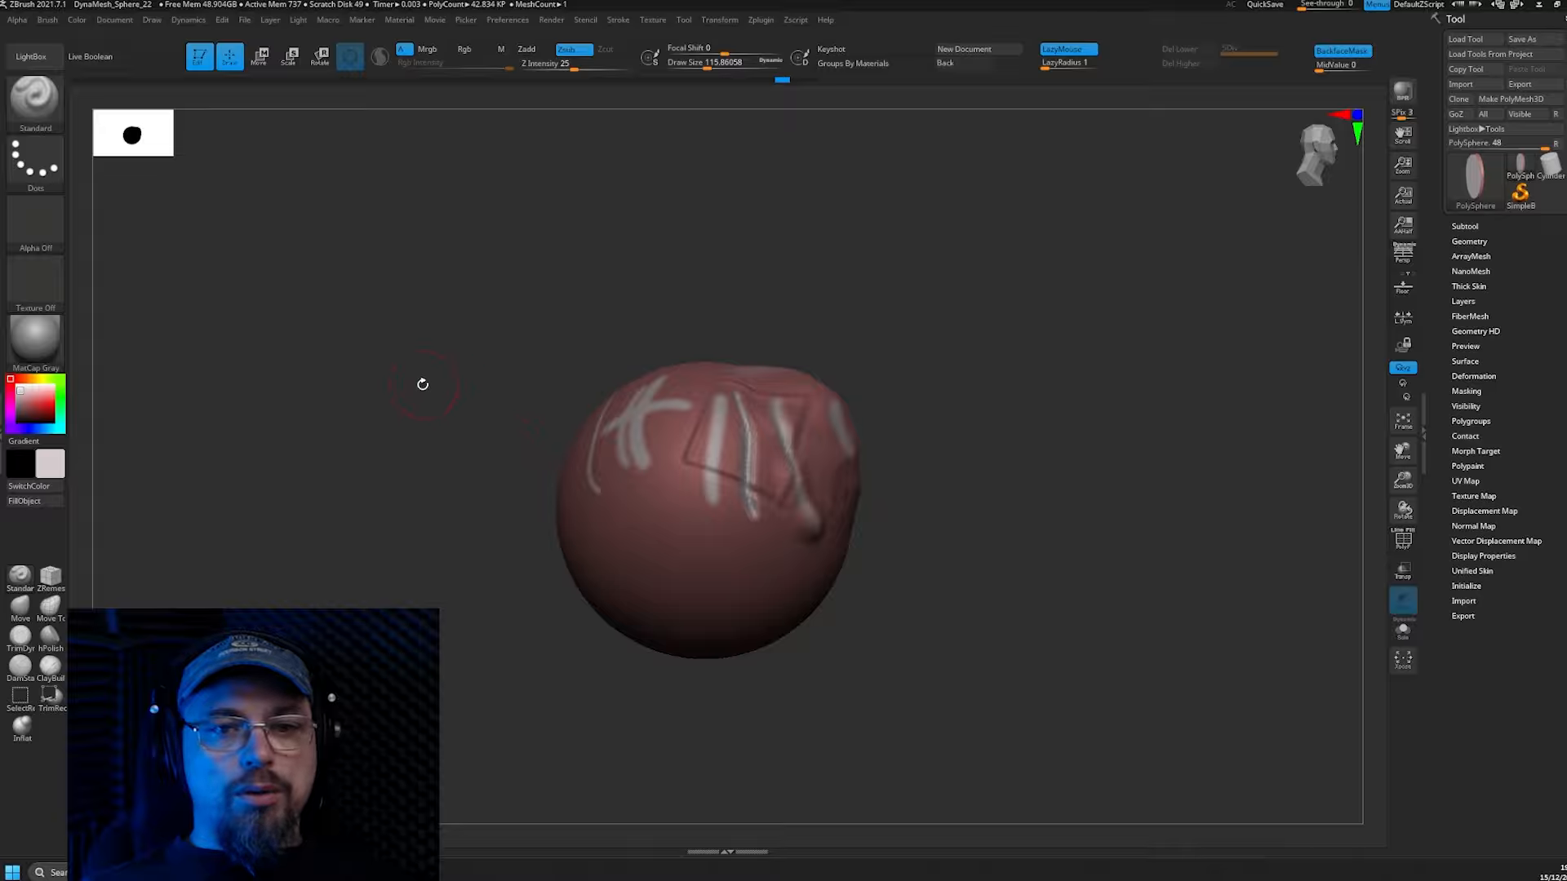
Fill the whole sculpted sphere with the light grey colour.
mouse_move(418, 376)
left_mouse_down()
mouse_move(438, 403)
mouse_move(417, 405)
left_mouse_up()
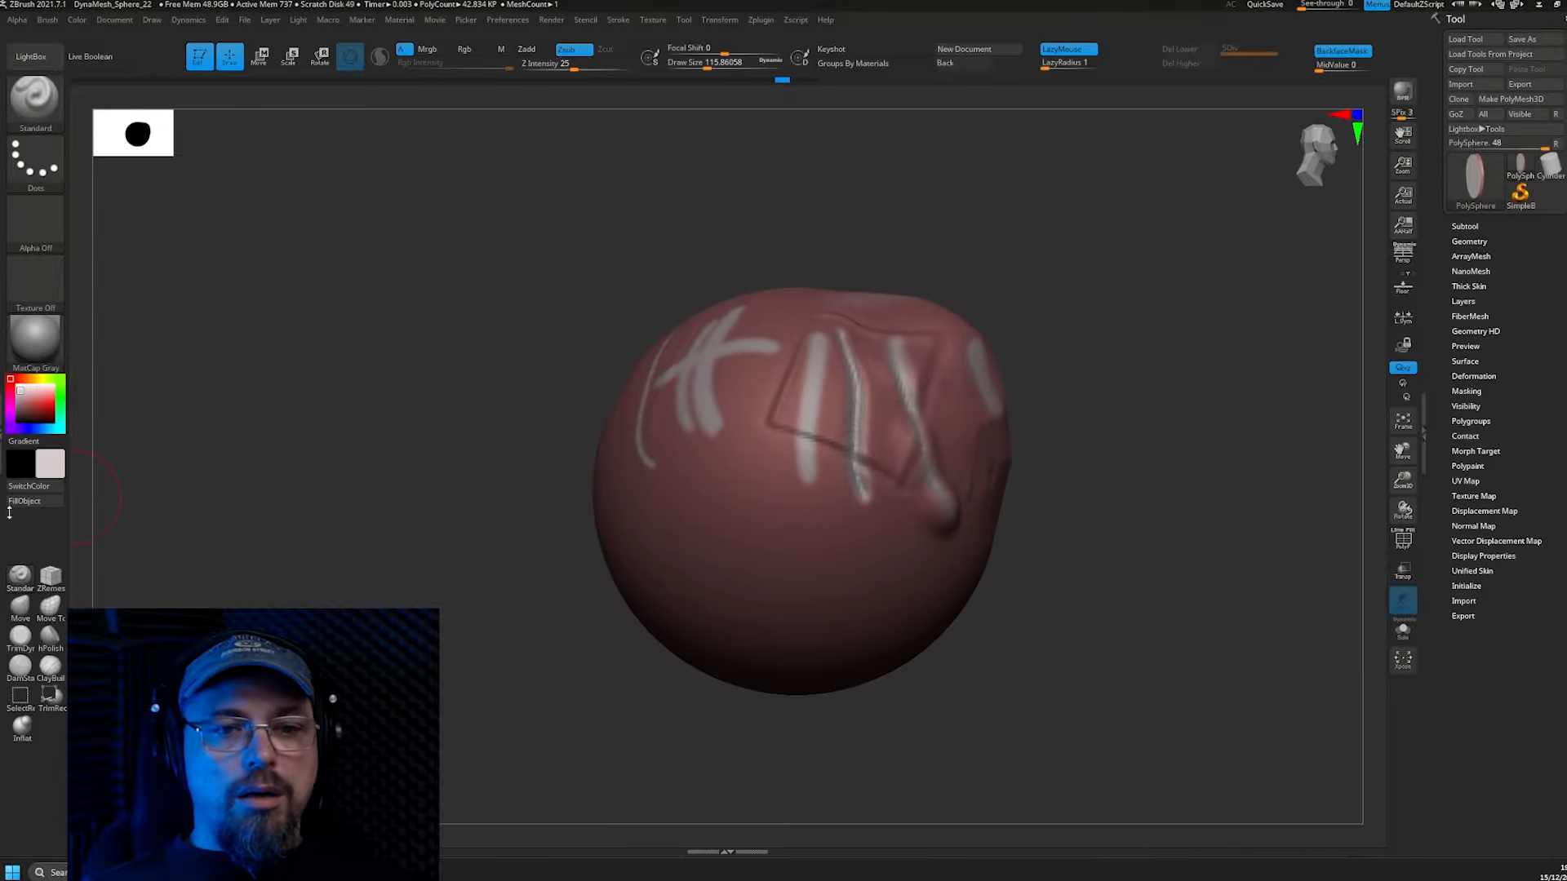
left_click(24, 501)
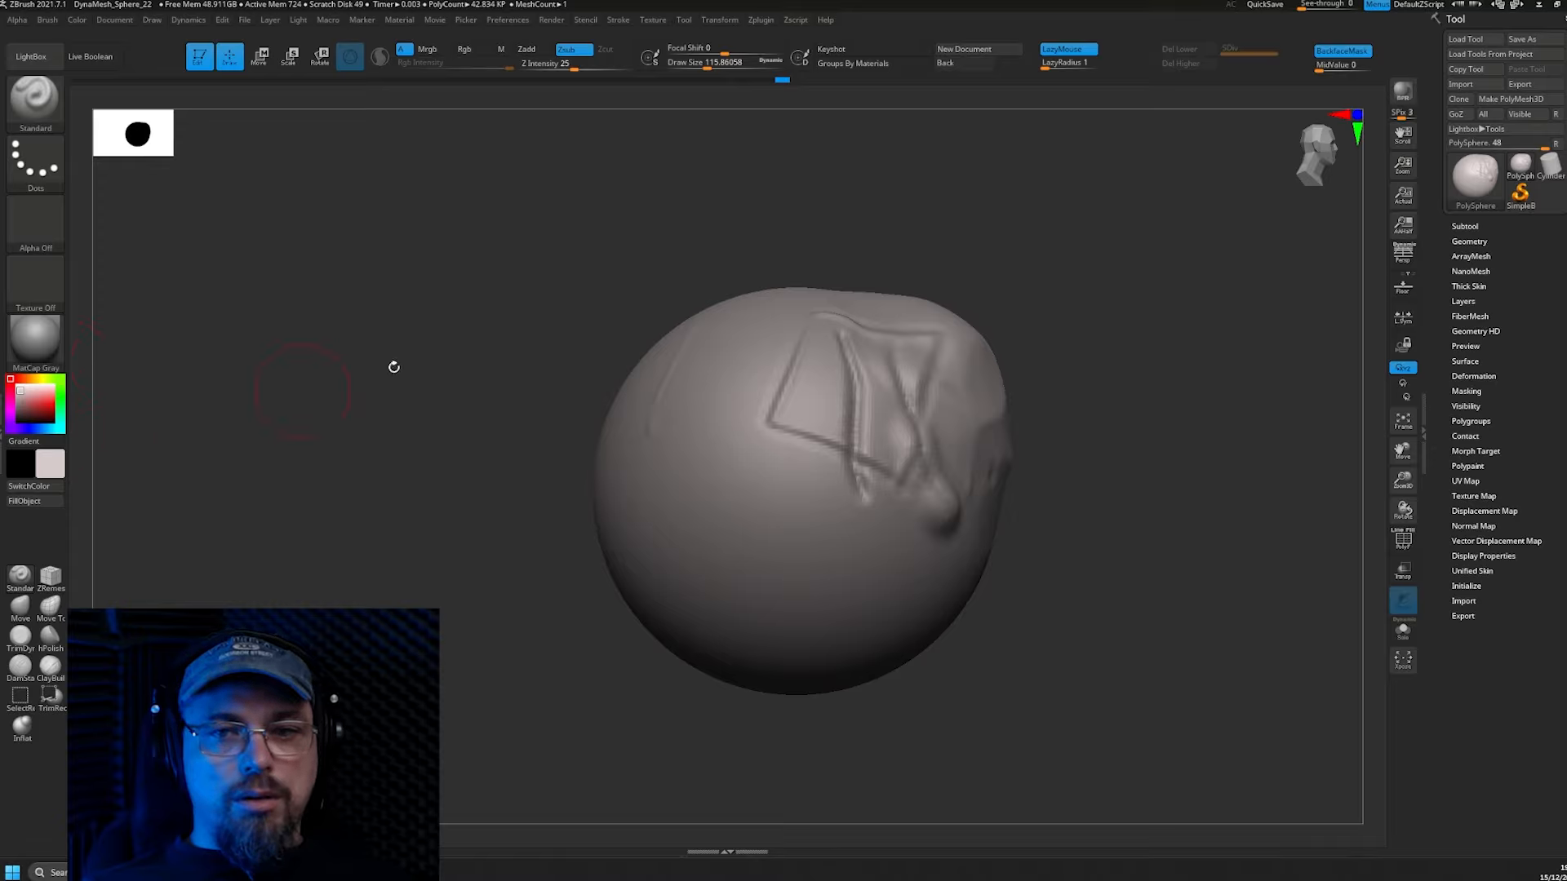
left_click_drag(394, 367, 178, 346)
mouse_move(542, 242)
left_mouse_down()
mouse_move(377, 424)
mouse_move(370, 405)
mouse_move(406, 403)
mouse_move(128, 459)
left_mouse_up()
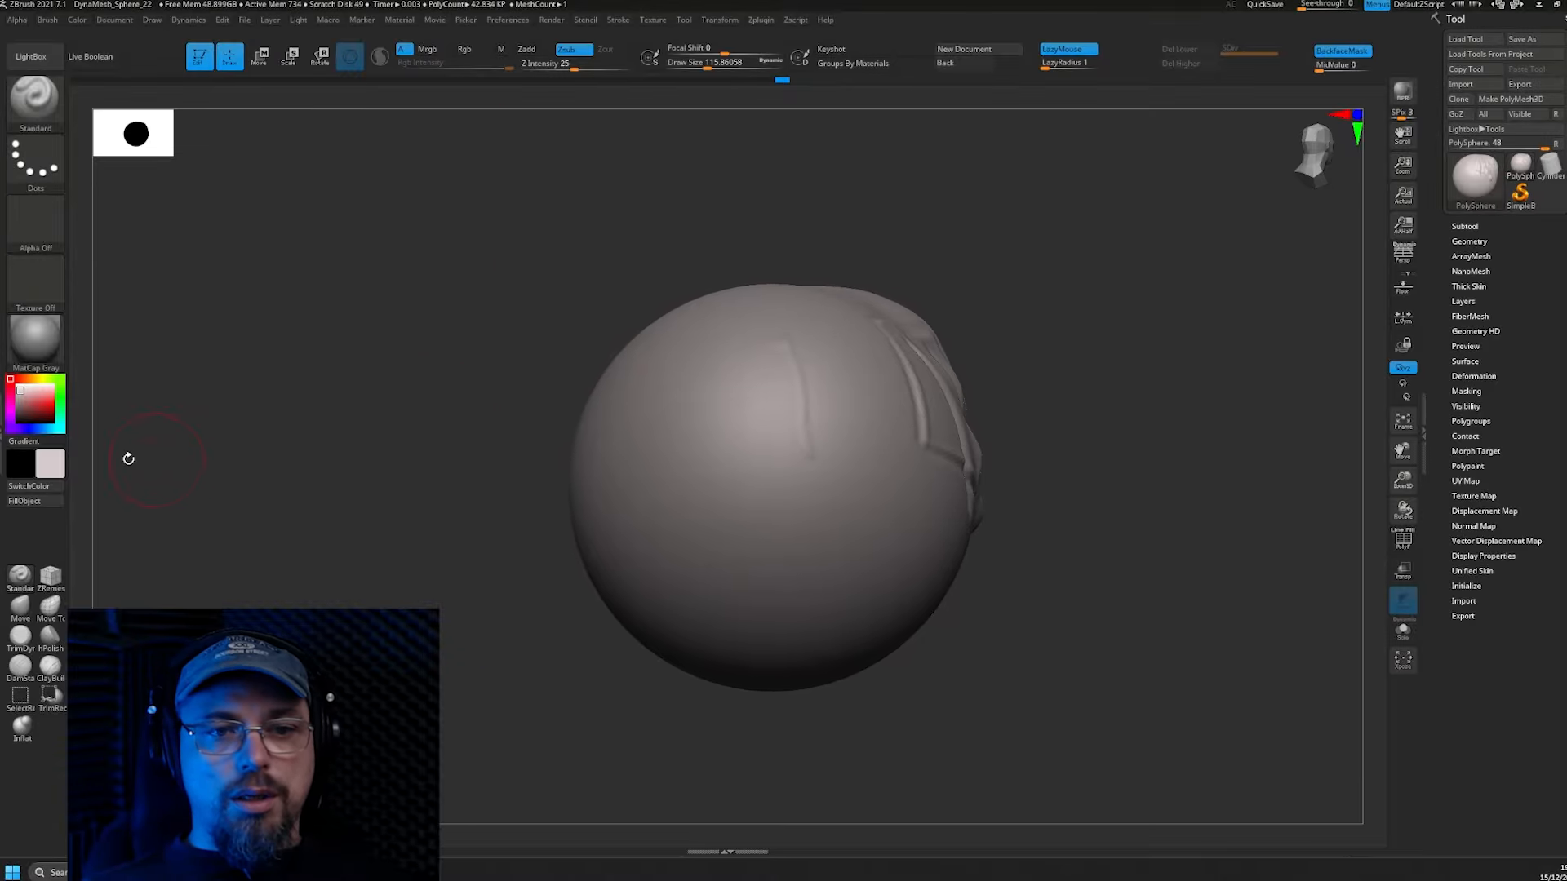
Choose a muted red as the main colour, carve a test stroke on the sphere and undo it.
left_click(52, 469)
left_click(112, 448)
left_click_drag(804, 388, 703, 449)
key("ctrl+z")
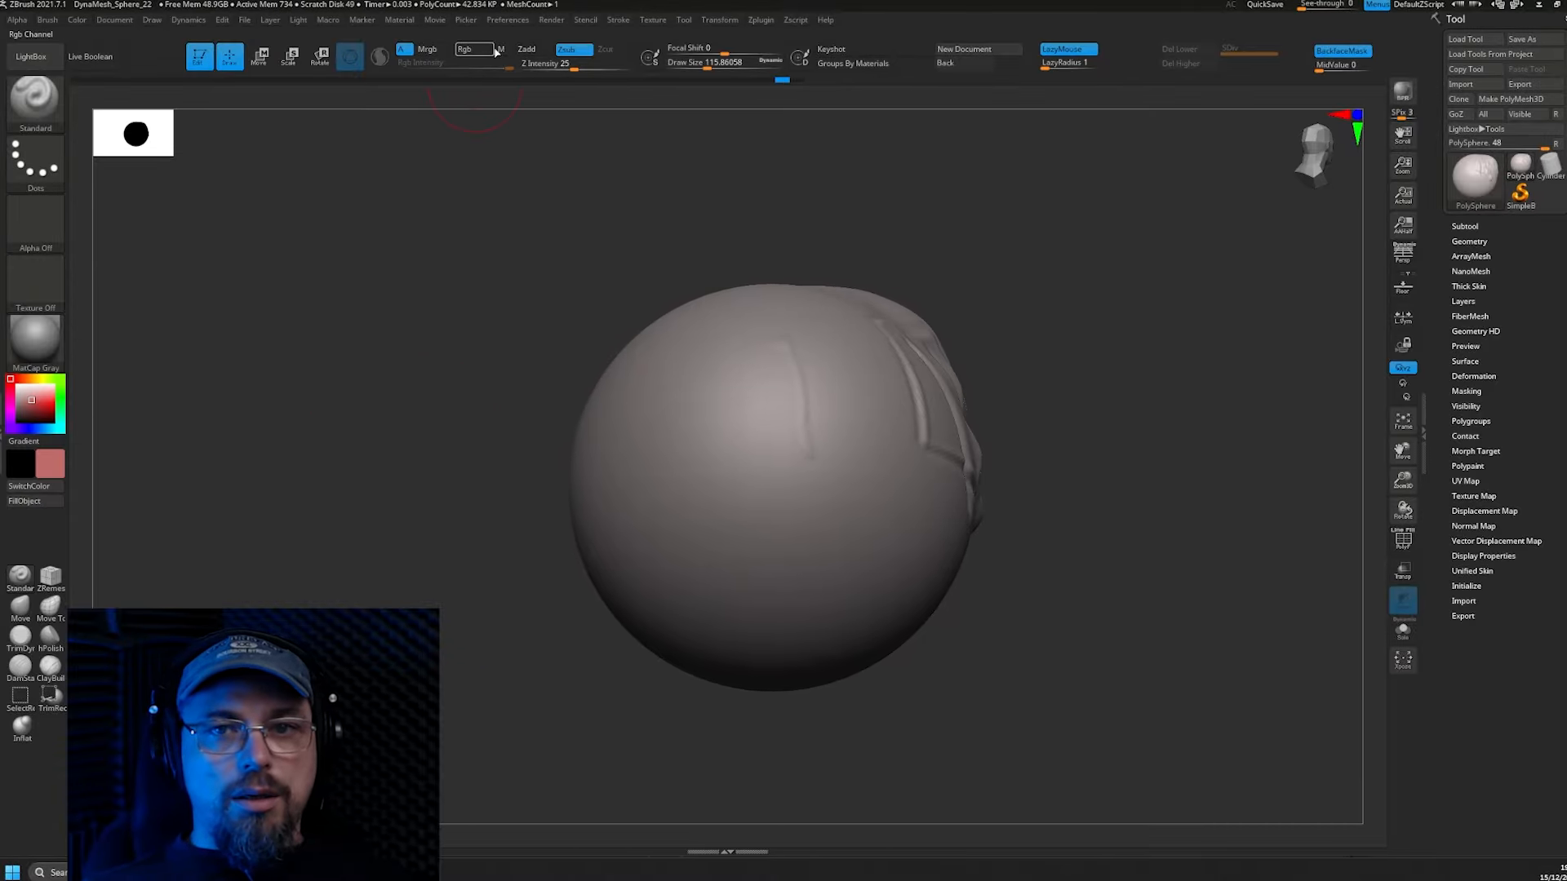
Turn on Rgb, carve a red S-shaped stroke, and paint a second curved red stroke beside it with Zsub off.
left_click(465, 51)
left_click_drag(752, 420, 766, 577)
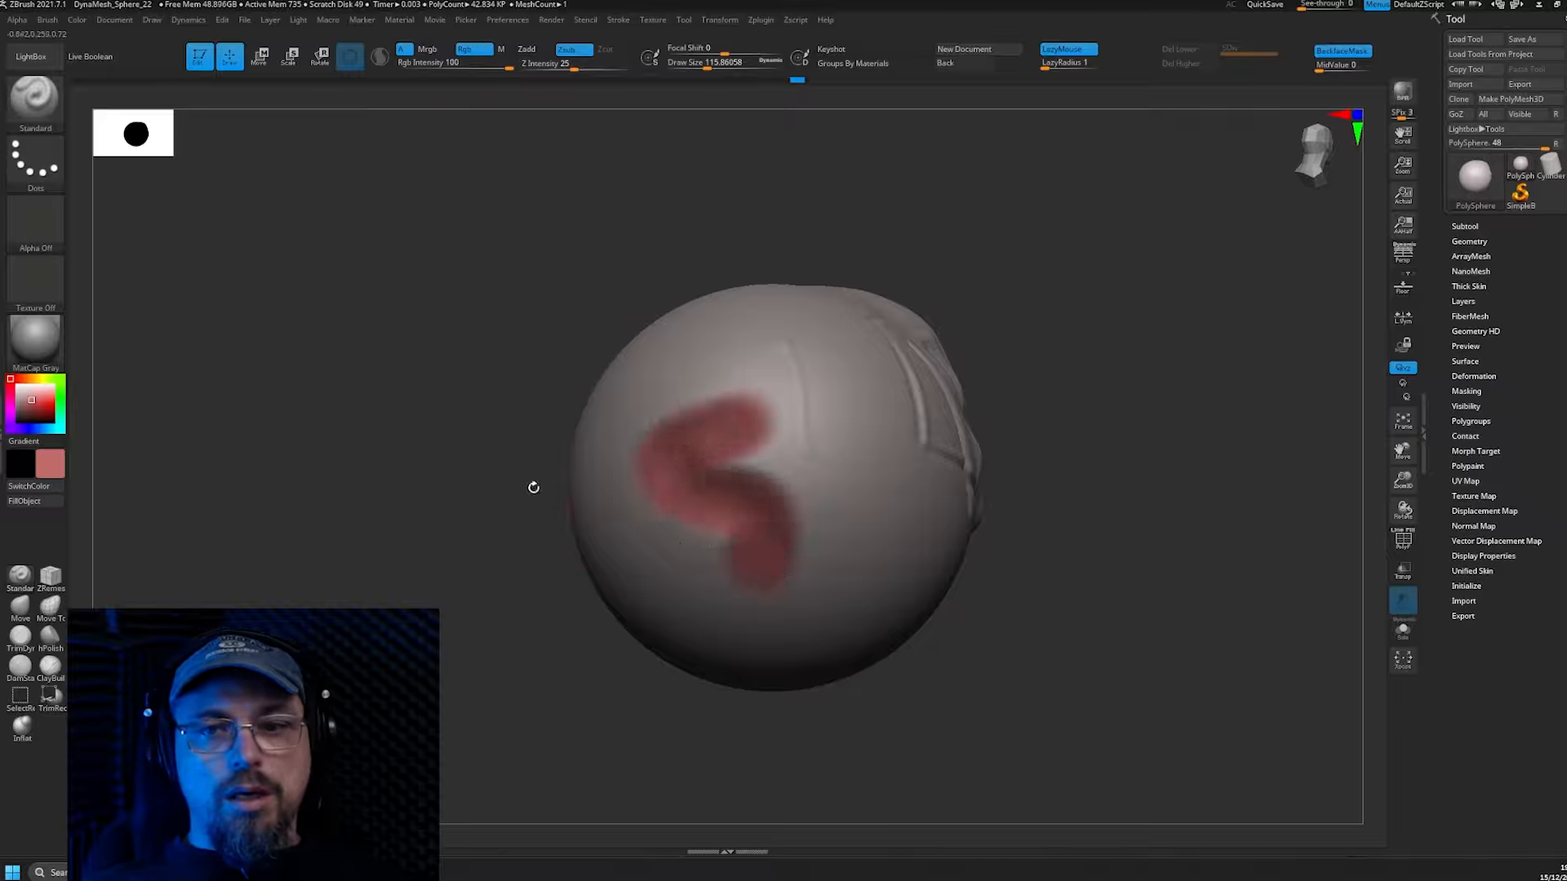
left_click_drag(500, 279, 591, 343)
mouse_move(871, 412)
left_mouse_down()
mouse_move(862, 463)
mouse_move(882, 591)
mouse_move(764, 619)
left_mouse_up()
Fill the whole sphere with red and swap the main and secondary colours back and forth.
mouse_move(555, 528)
left_mouse_down()
mouse_move(420, 476)
mouse_move(73, 490)
left_mouse_up()
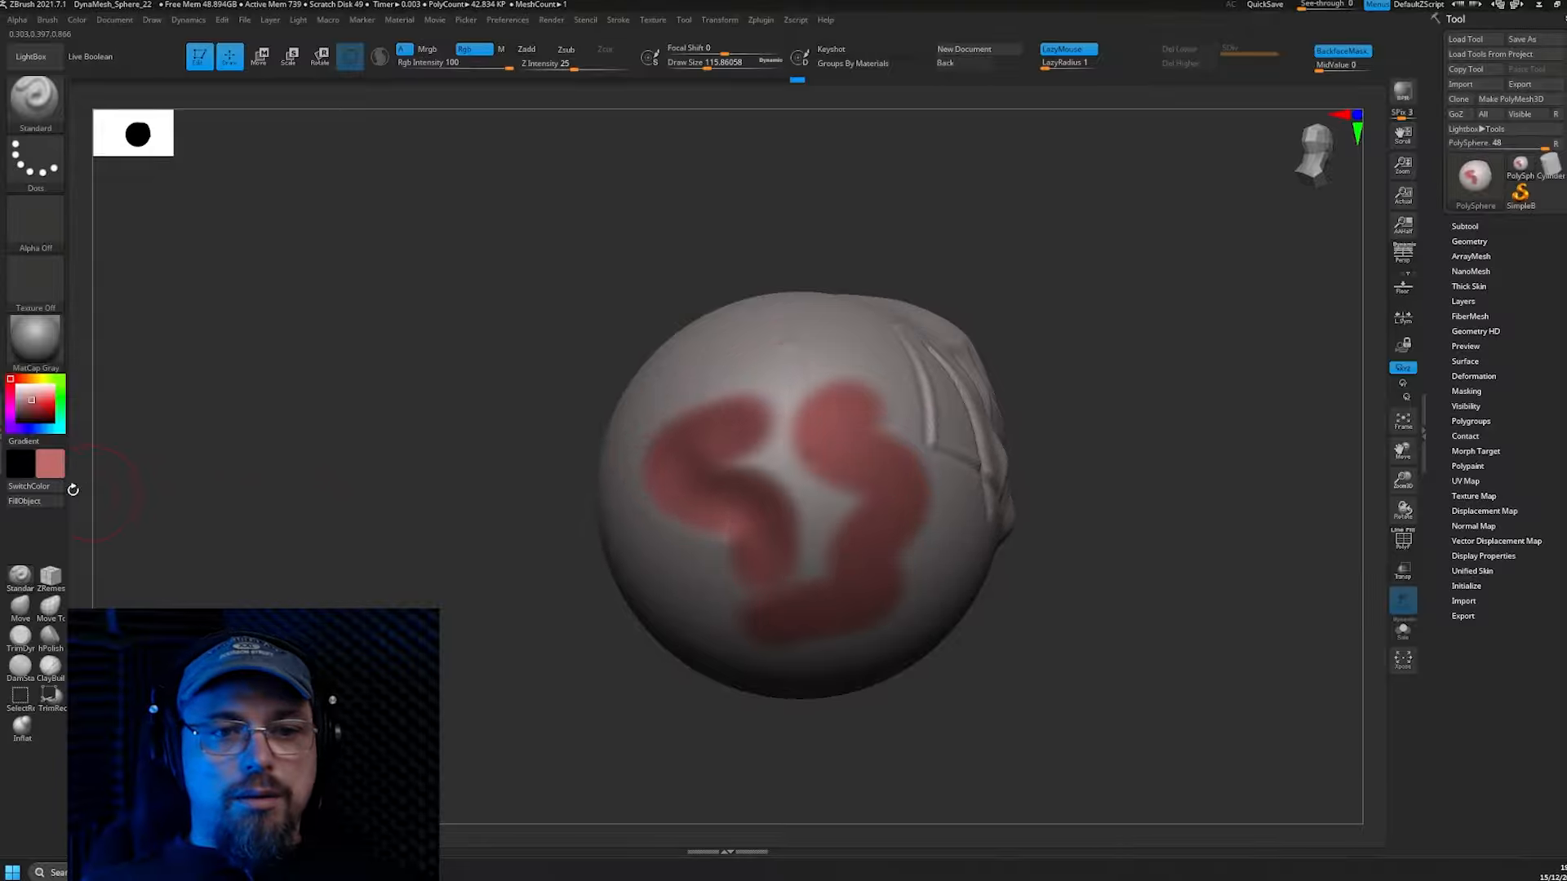
left_click(59, 500)
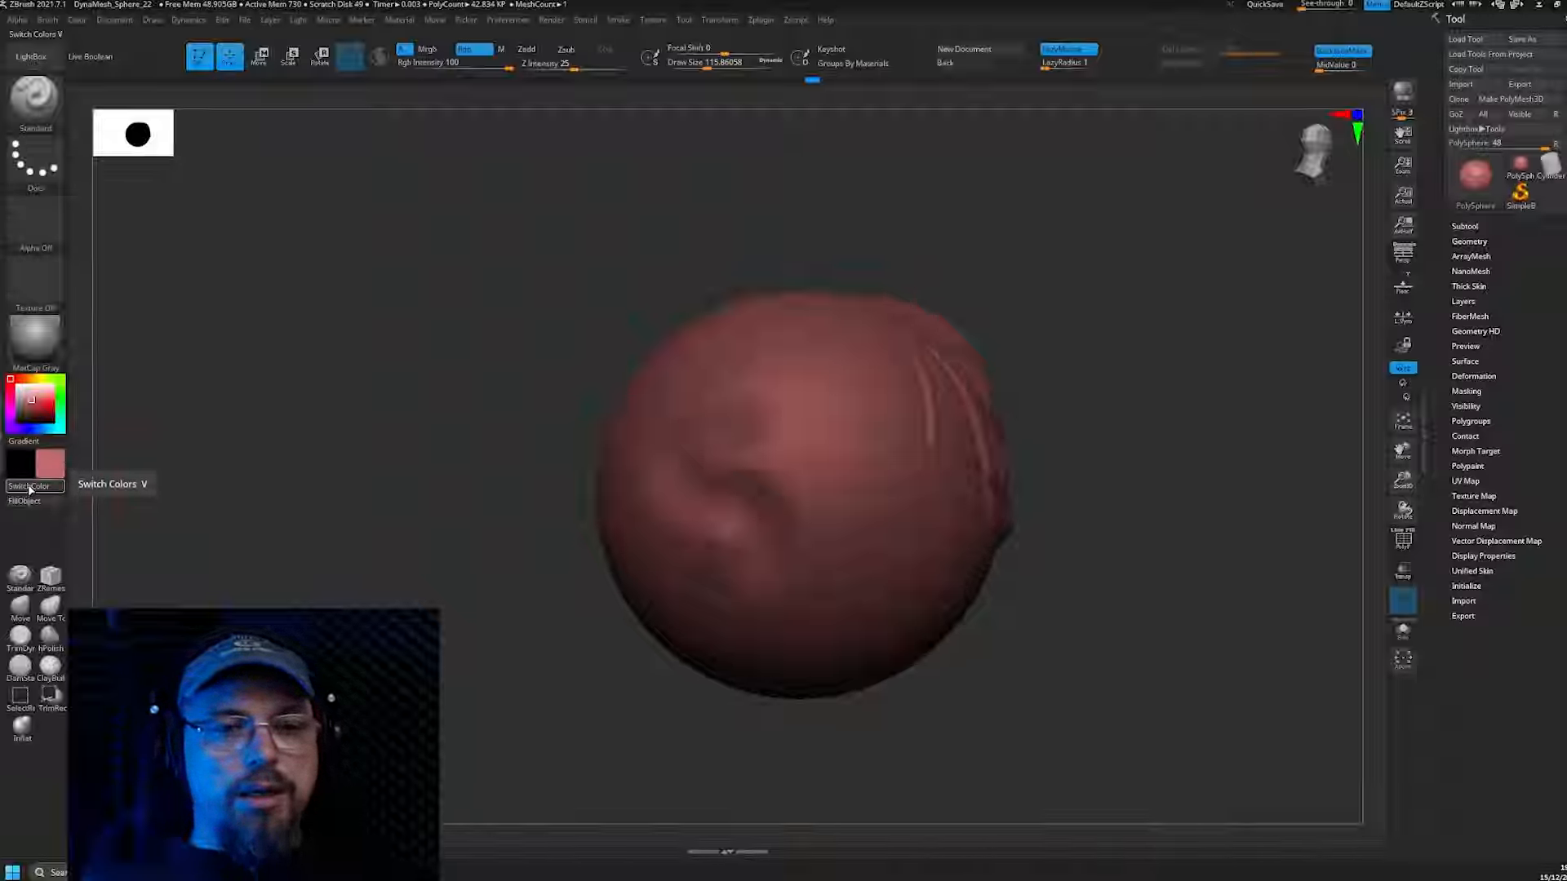
left_click(29, 486)
left_click(29, 487)
left_click(29, 486)
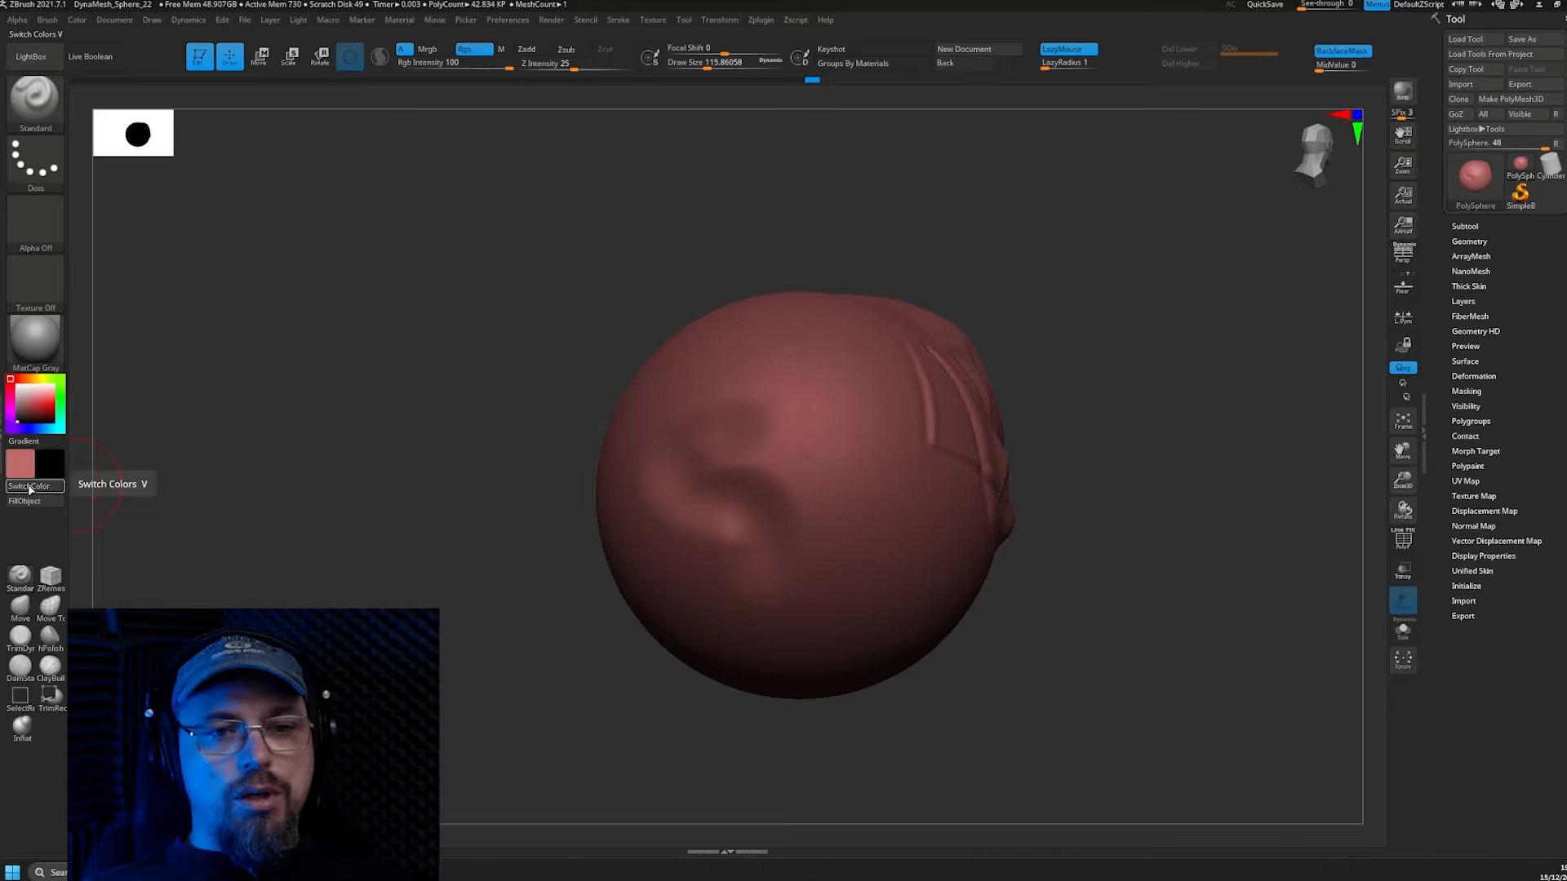
left_click(29, 486)
left_click(29, 487)
left_click(29, 486)
left_click(29, 486)
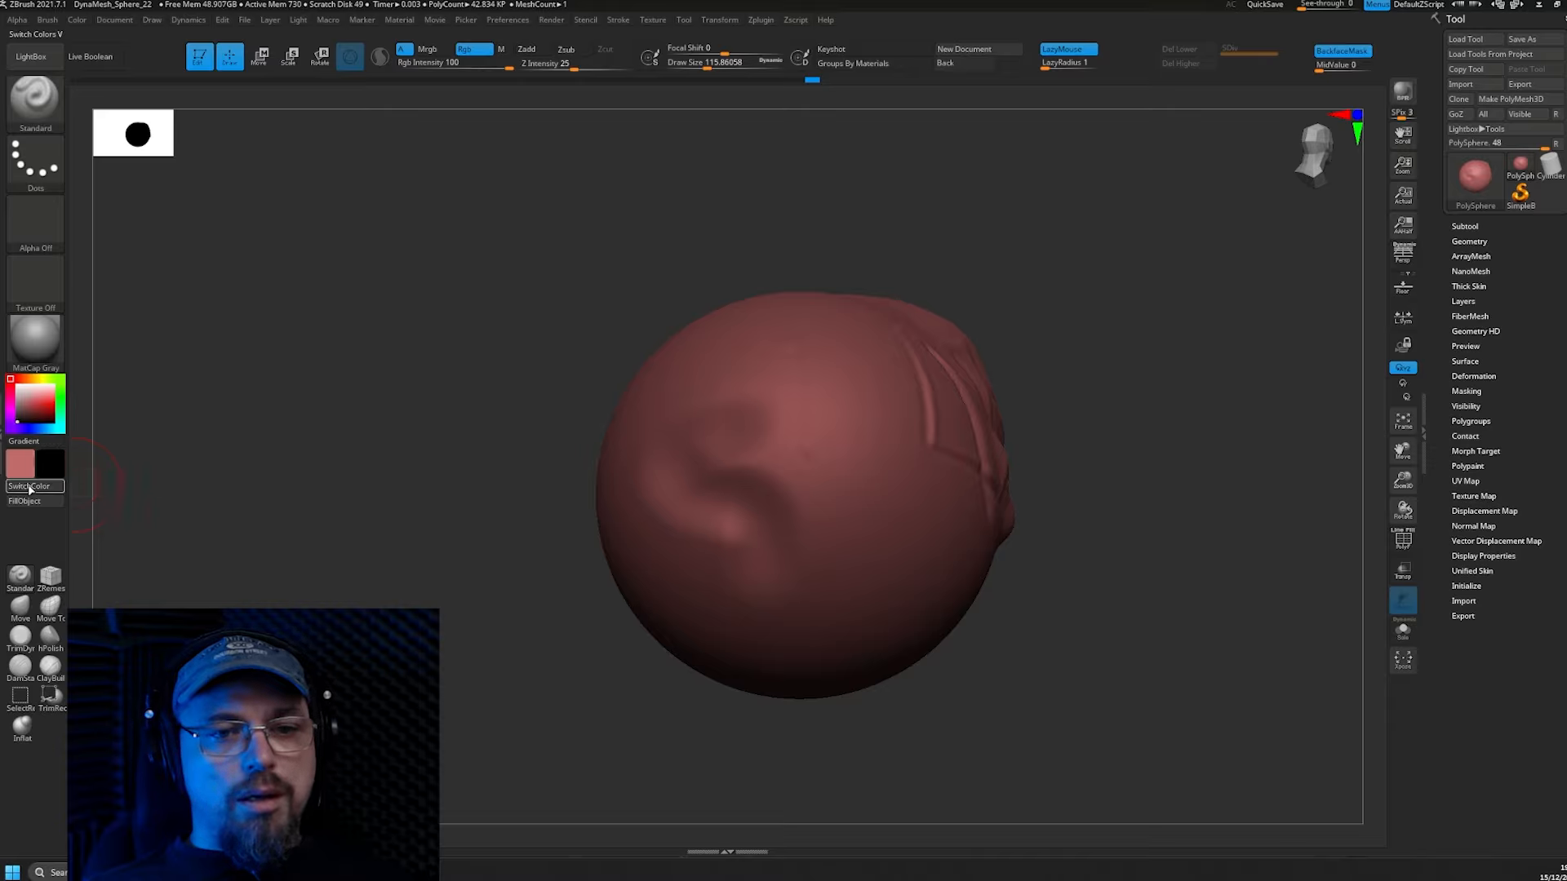
left_click(30, 487)
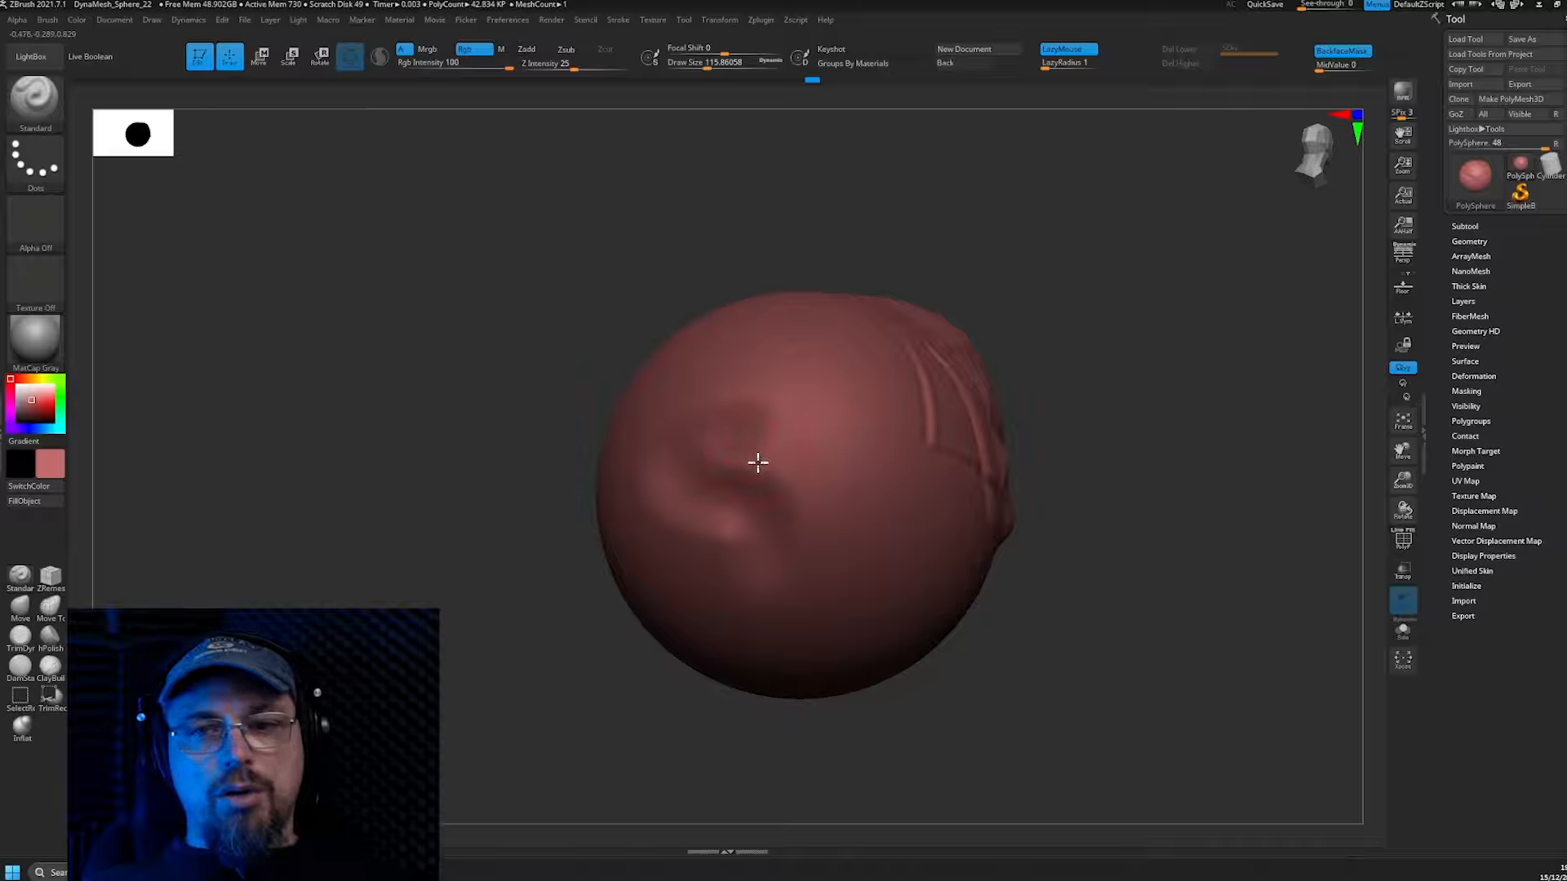
Set the Draw Size to about 54, paint grey strokes over the carved S shape, and swap the two colours.
key("s")
left_click_drag(358, 482, 351, 482)
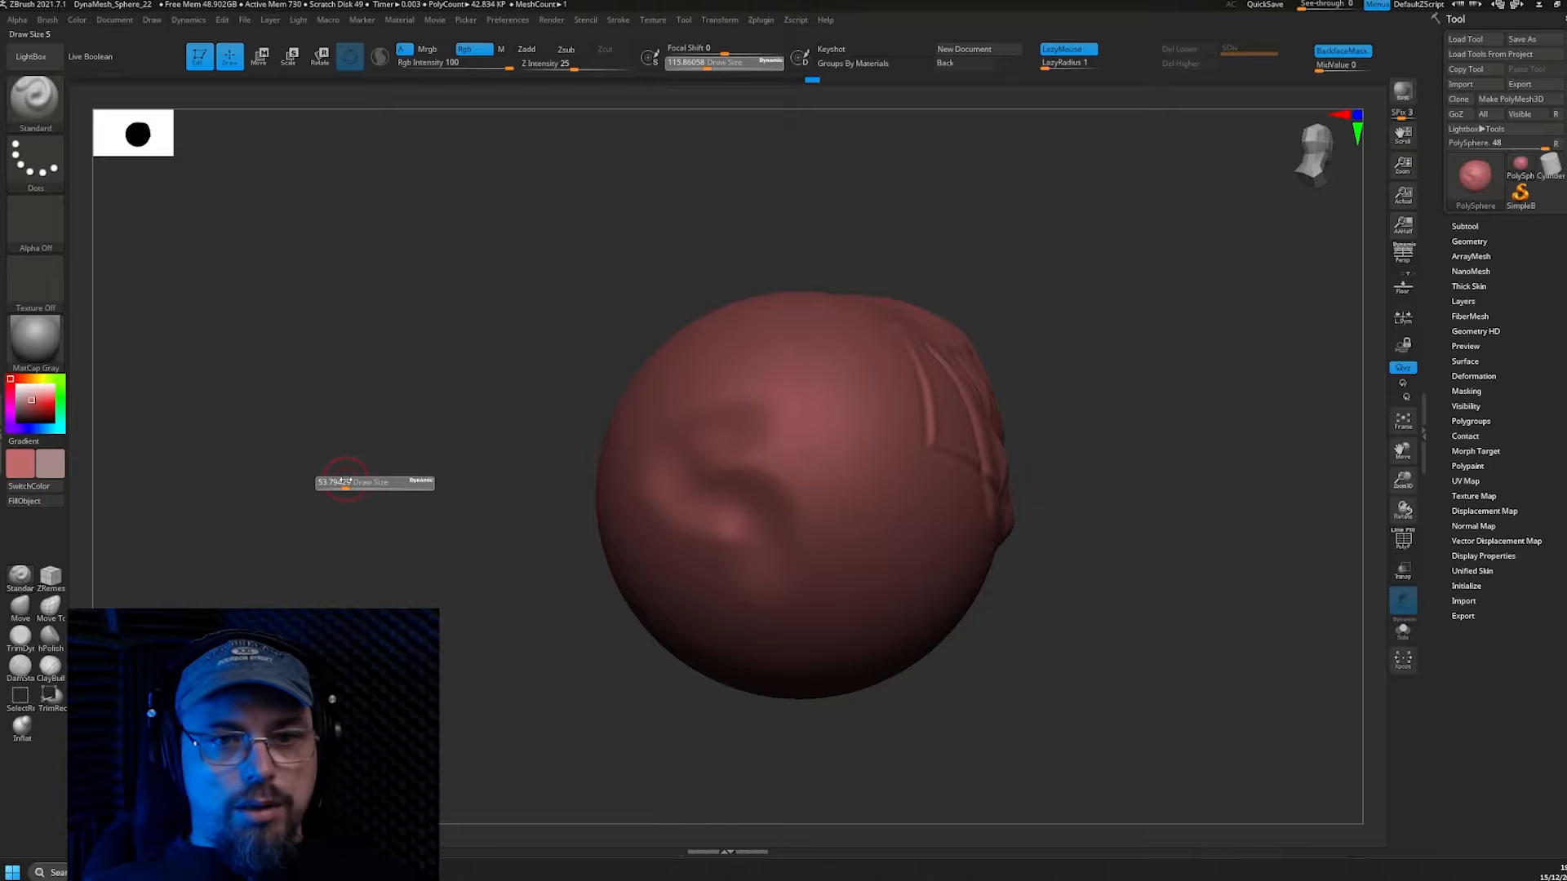
right_click_drag(346, 481, 365, 515, "ctrl")
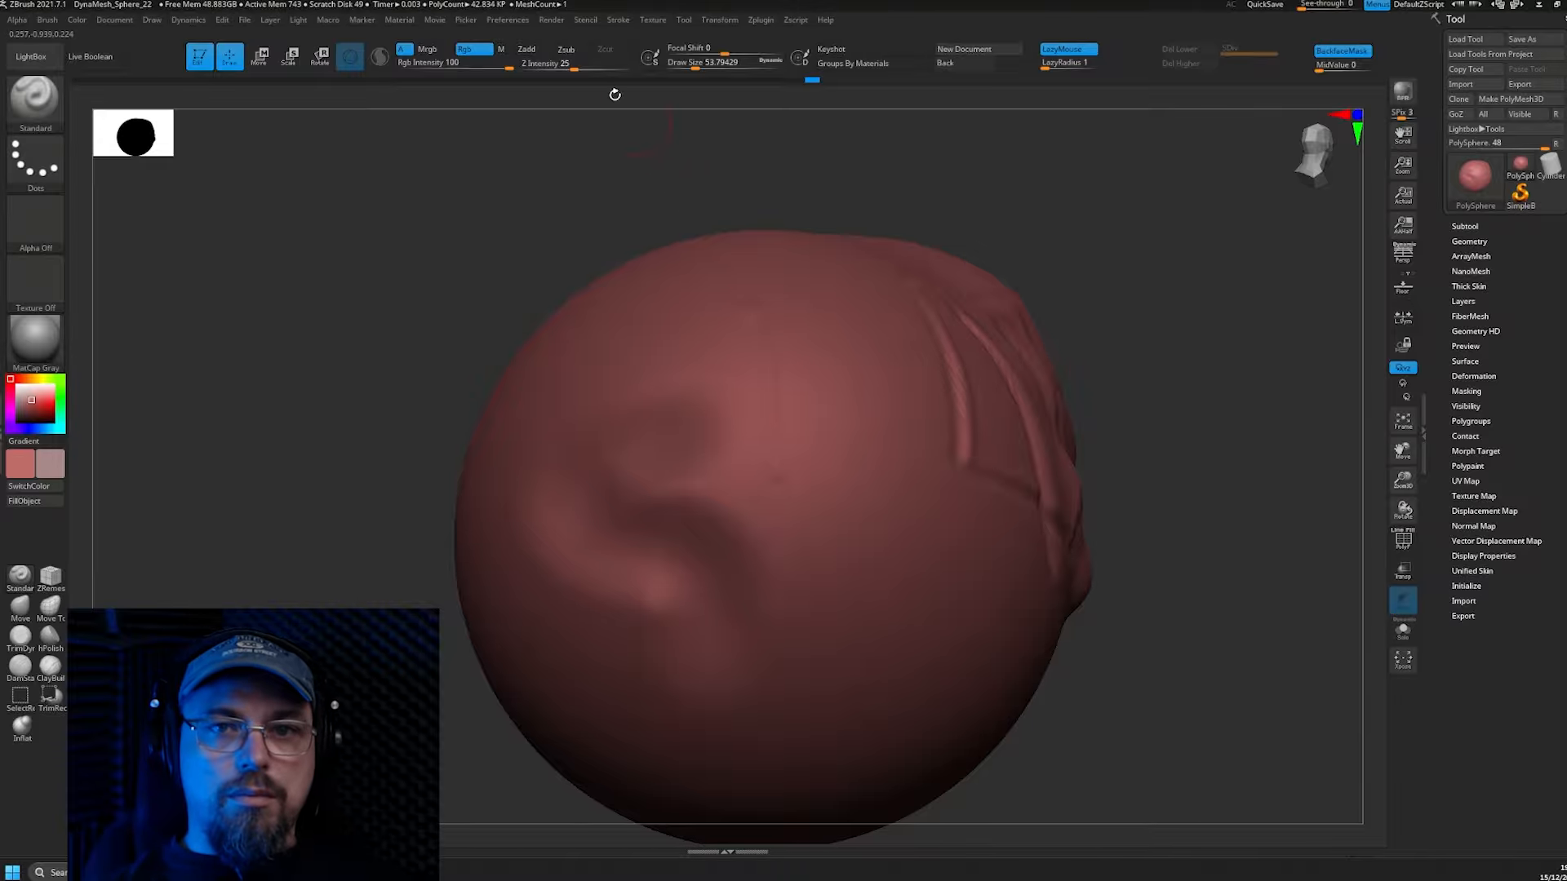
left_click_drag(805, 427, 778, 483)
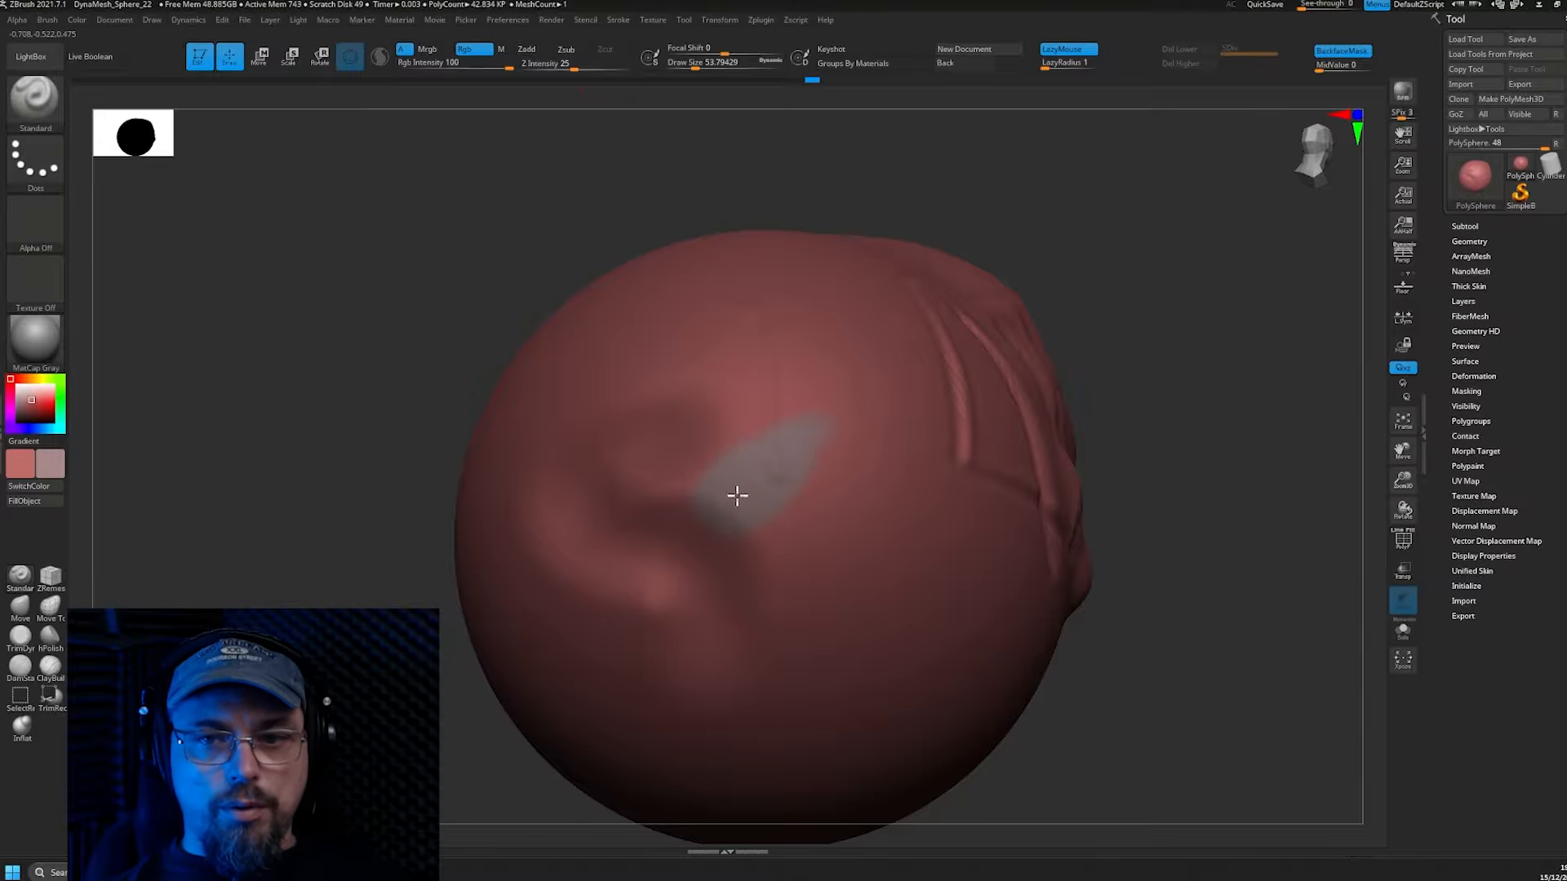
left_click_drag(662, 500, 751, 589)
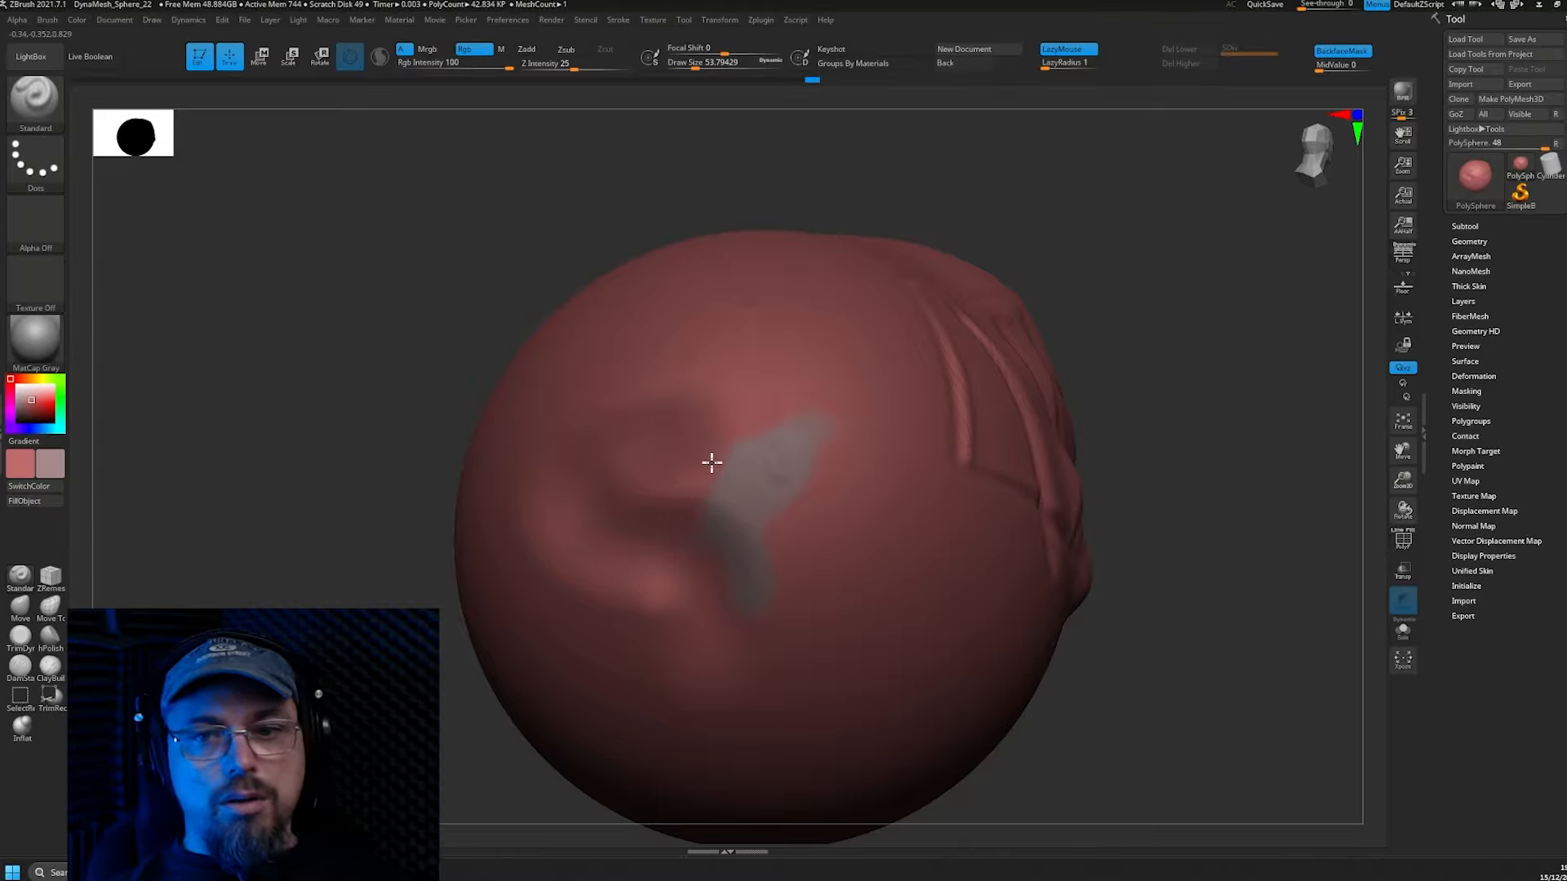
left_click_drag(695, 491, 745, 472)
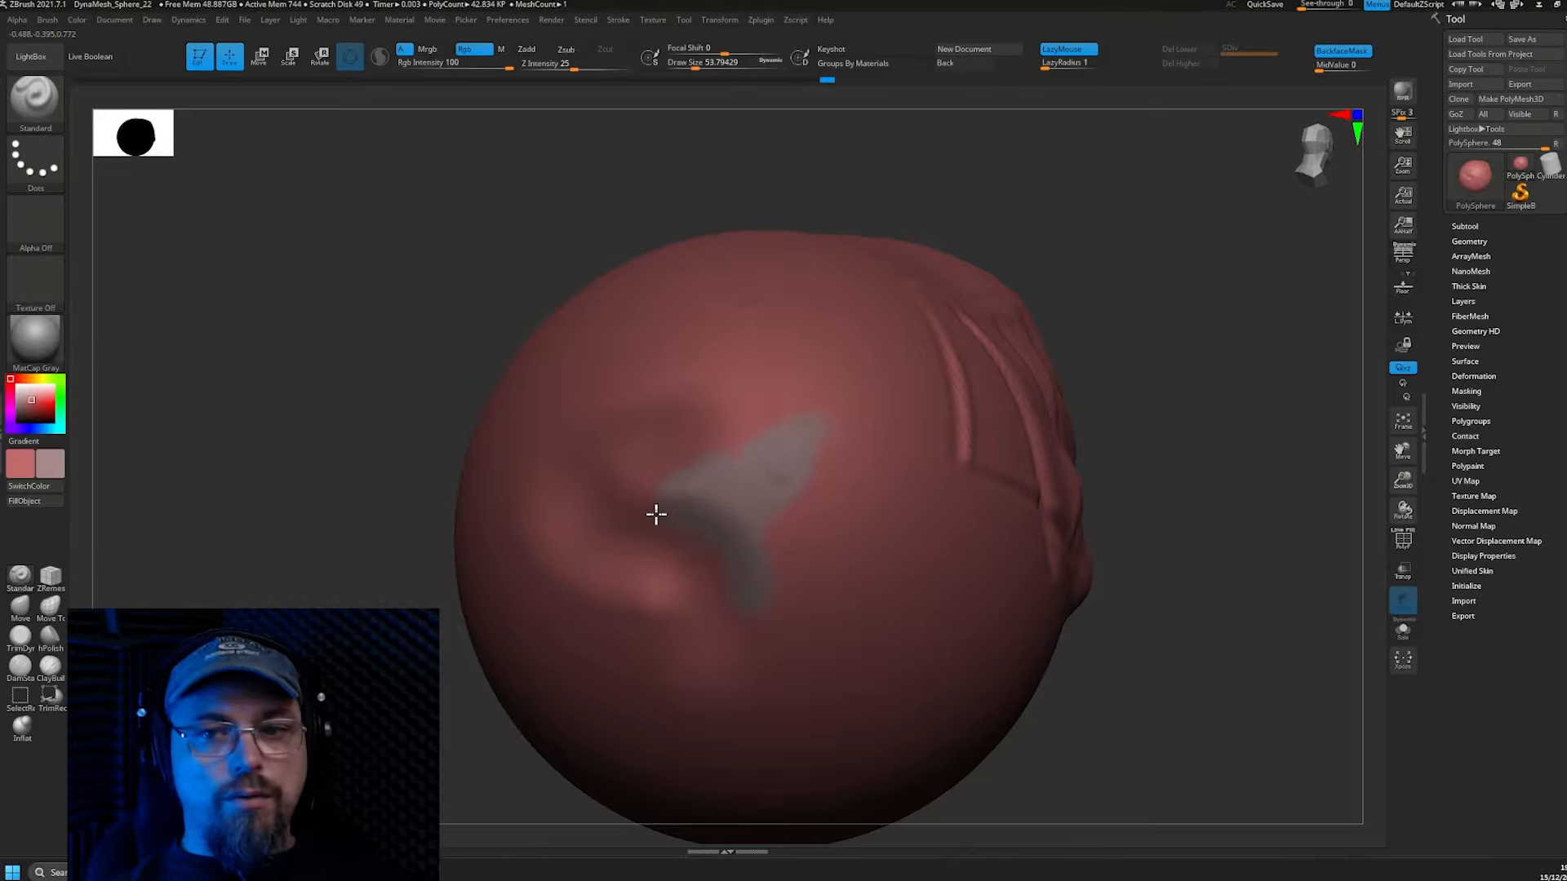
left_click_drag(609, 400, 717, 468)
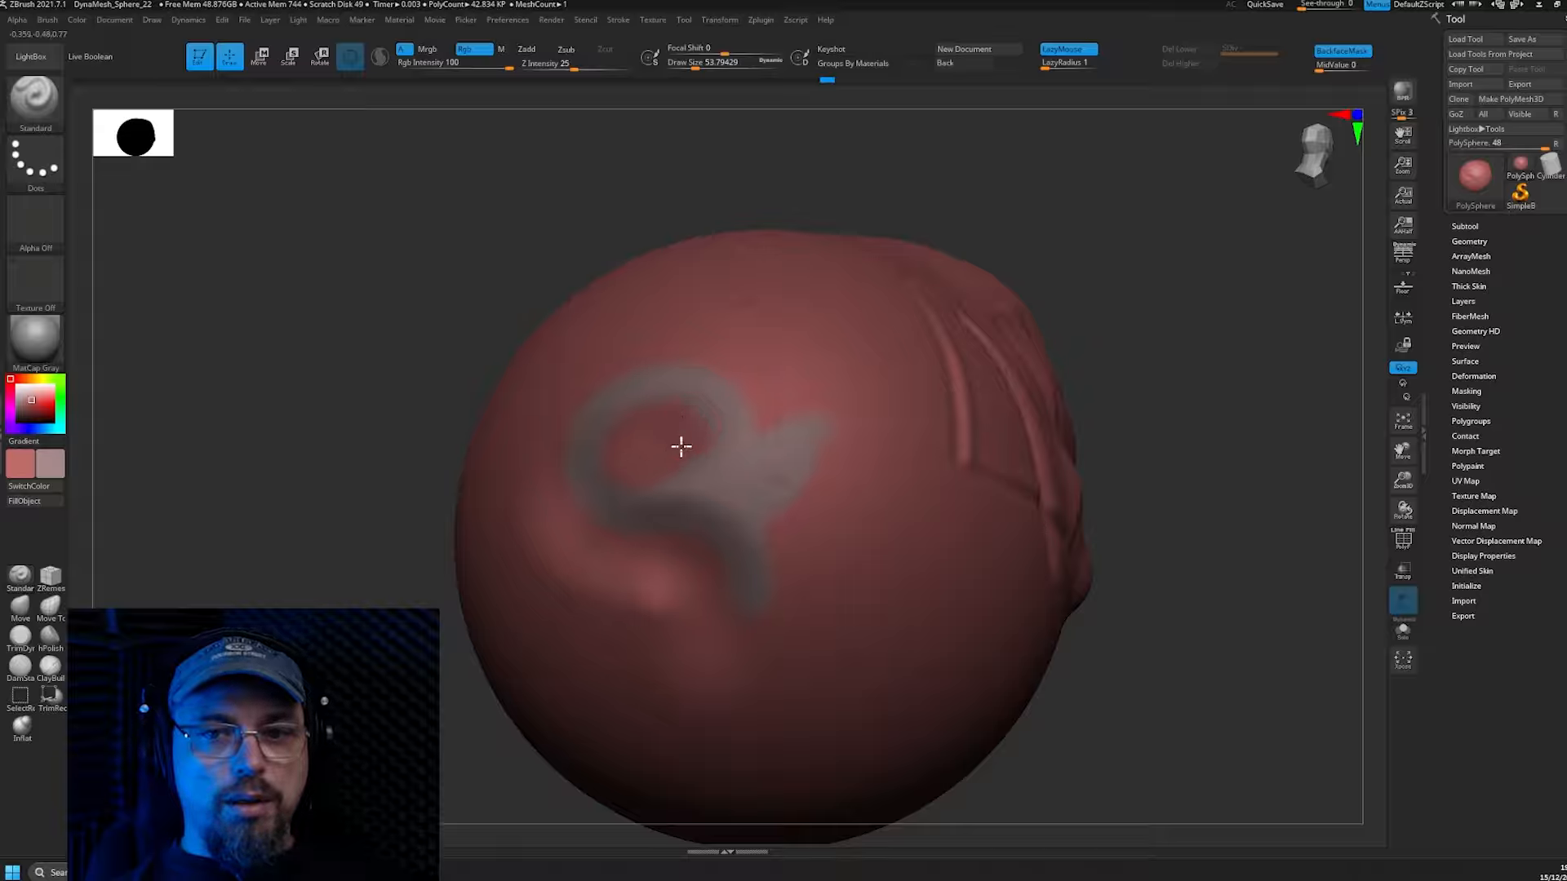
left_click(35, 487)
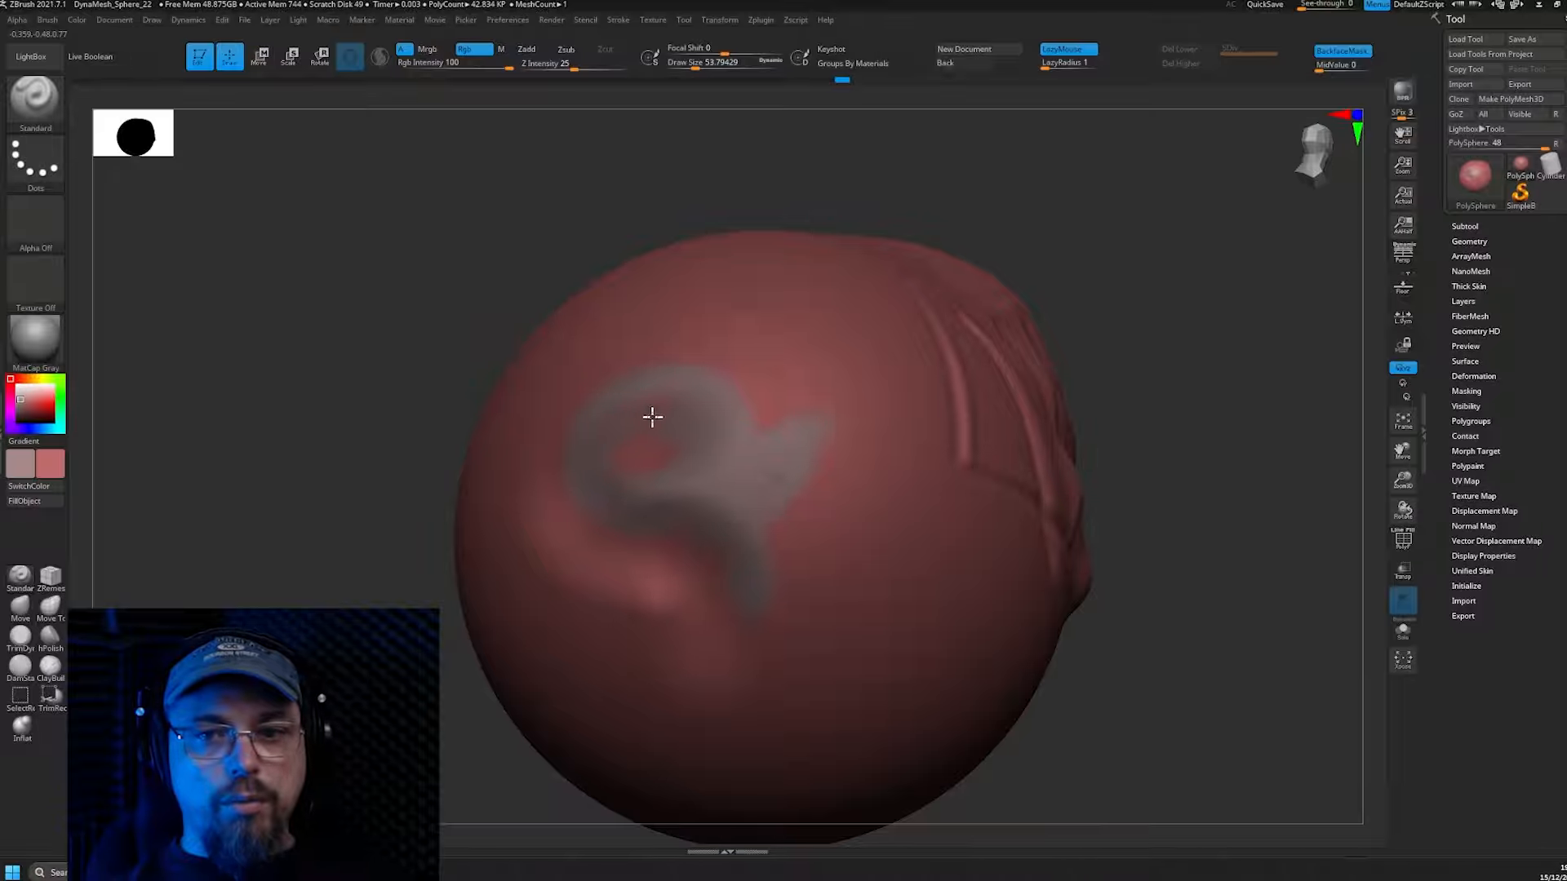
mouse_move(716, 425)
right_mouse_down()
mouse_move(812, 423)
mouse_move(882, 395)
right_mouse_up()
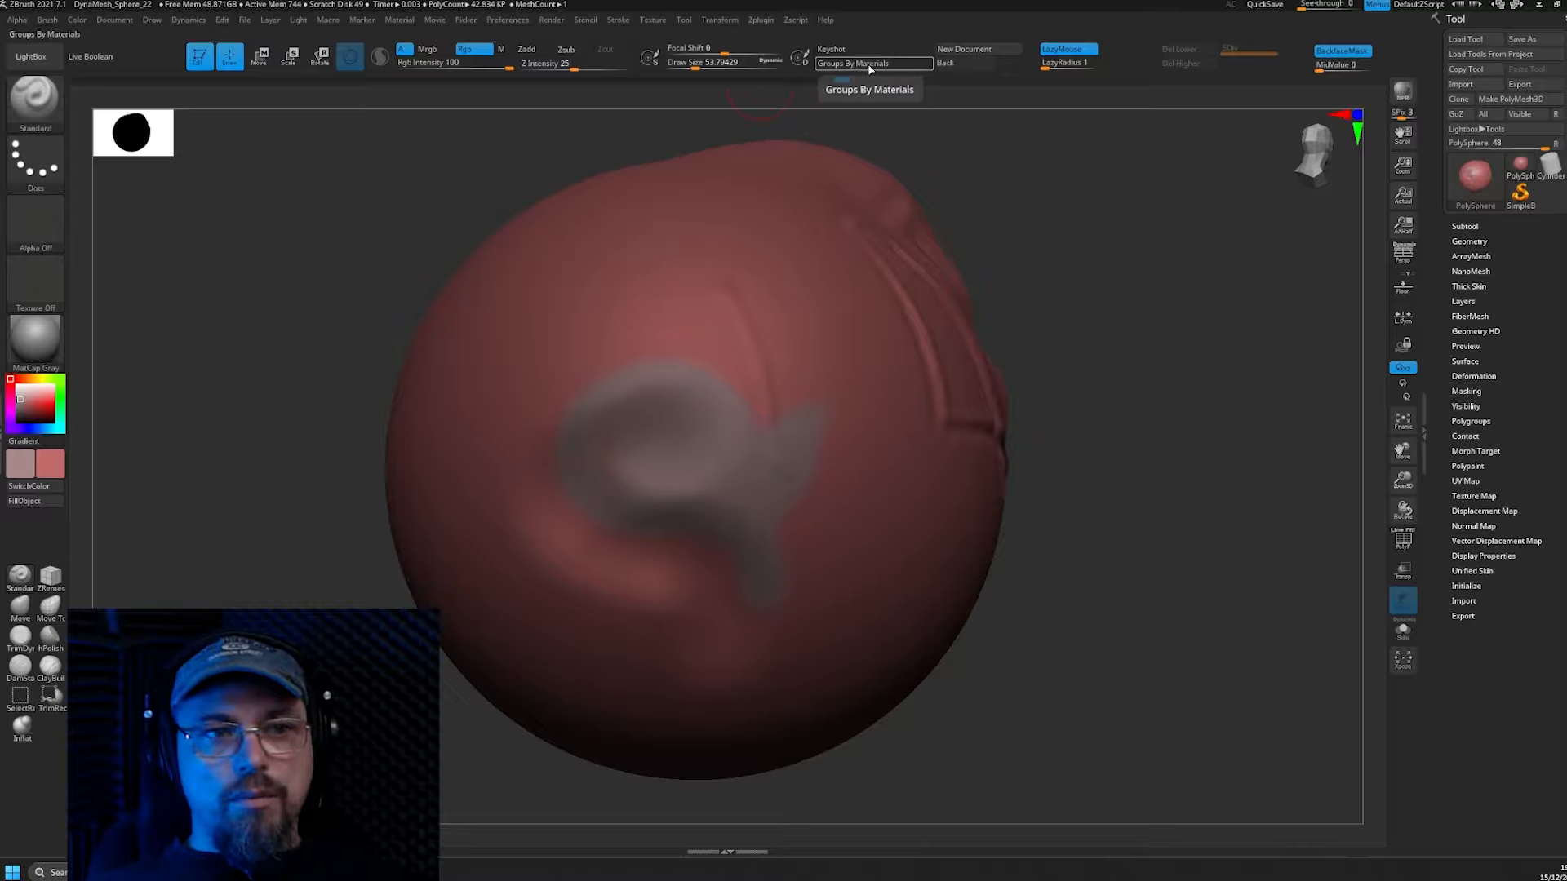
Toggle the Keyshot and Groups By Materials render options on and off again.
left_click(831, 50)
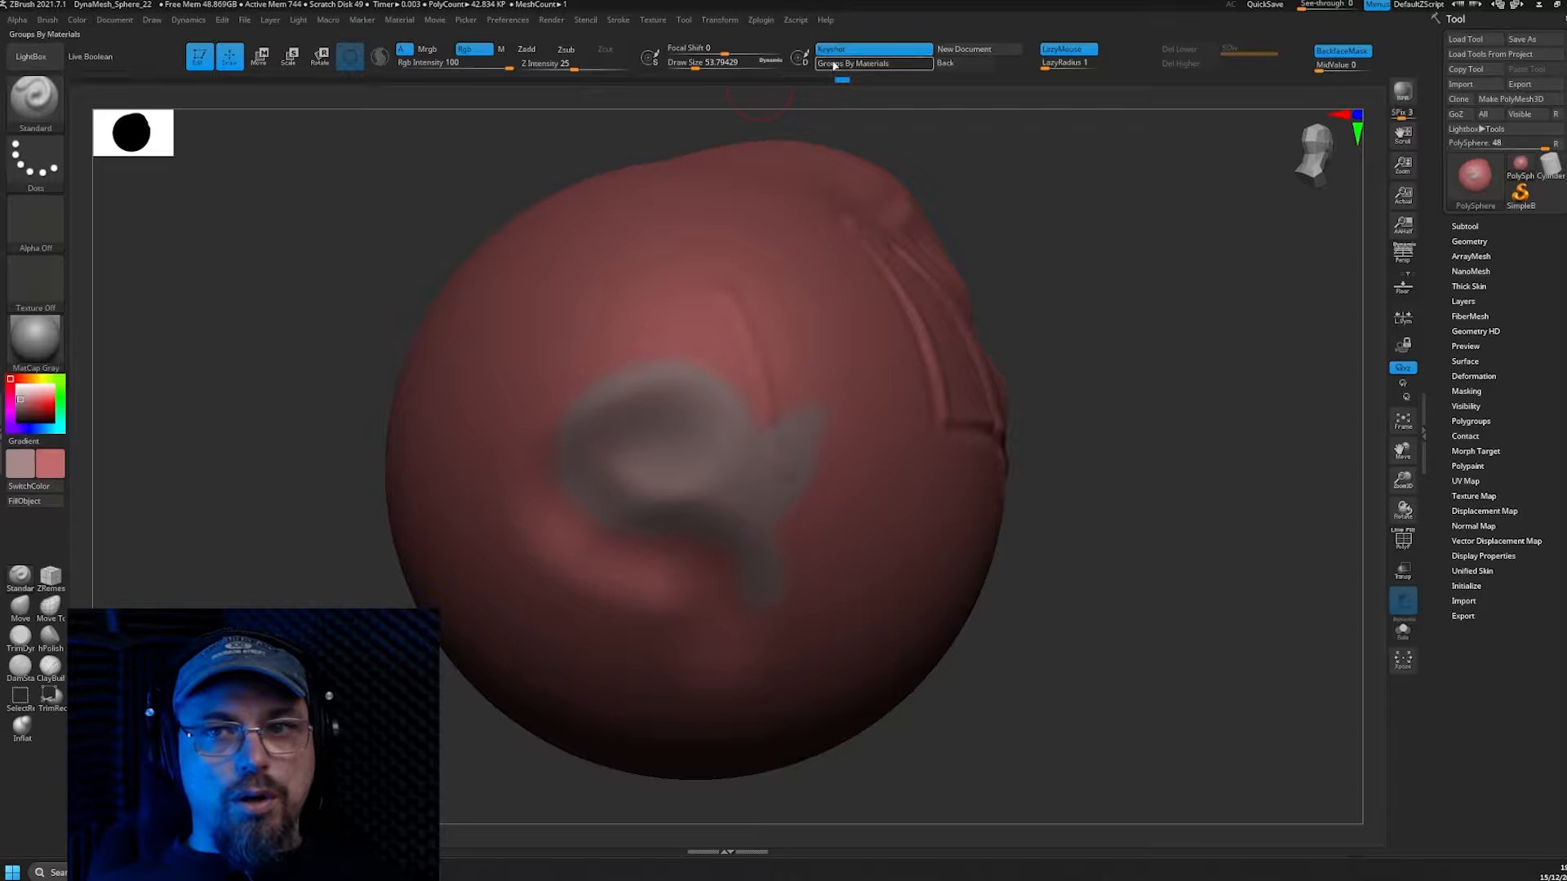
left_click(839, 54)
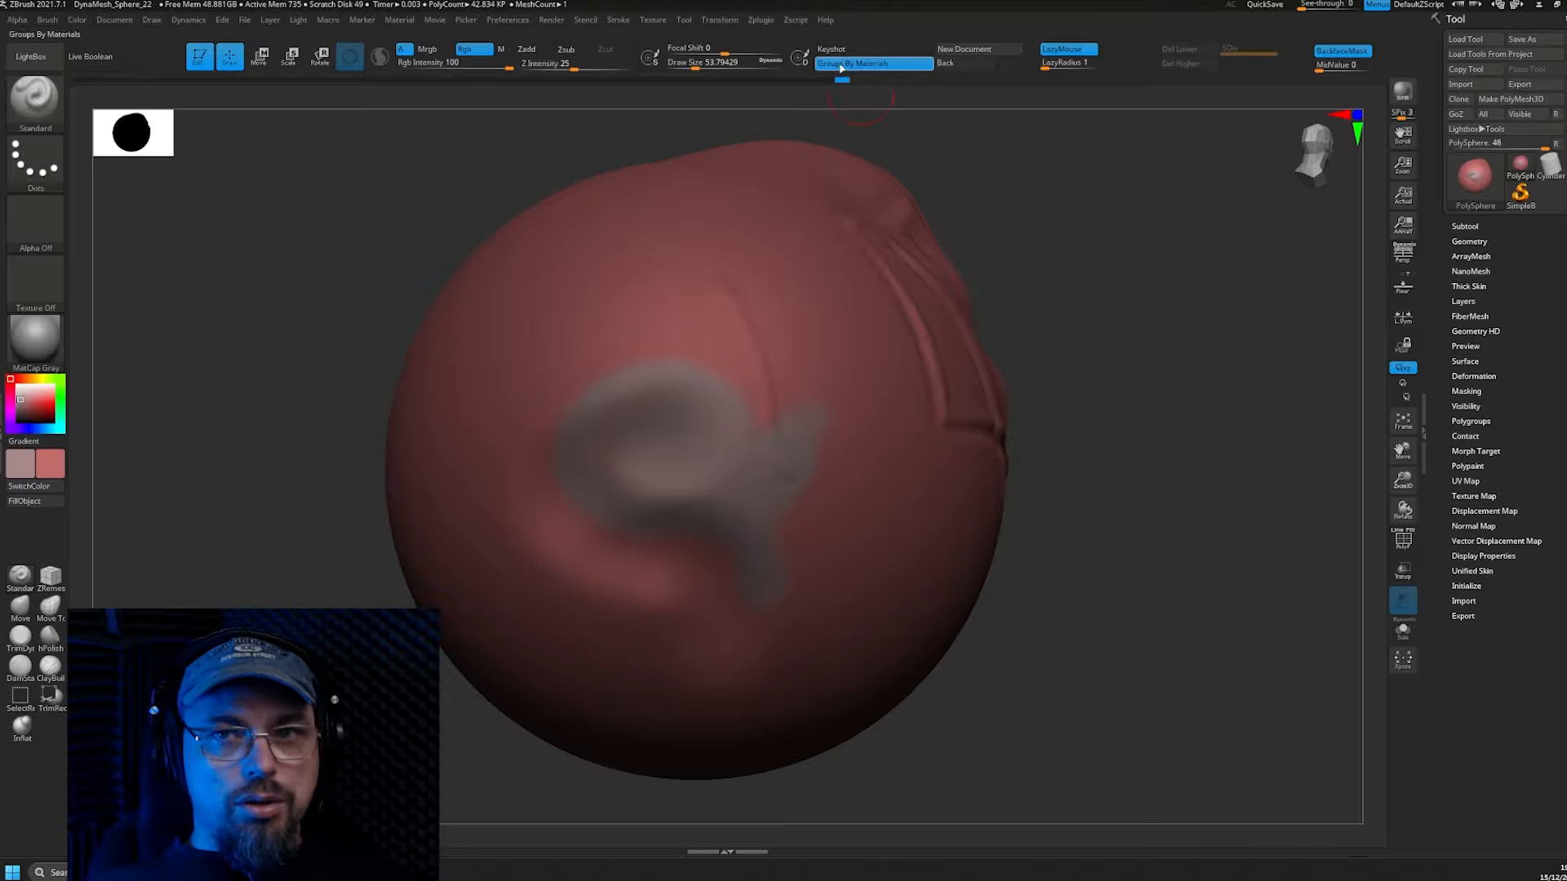
left_click(840, 65)
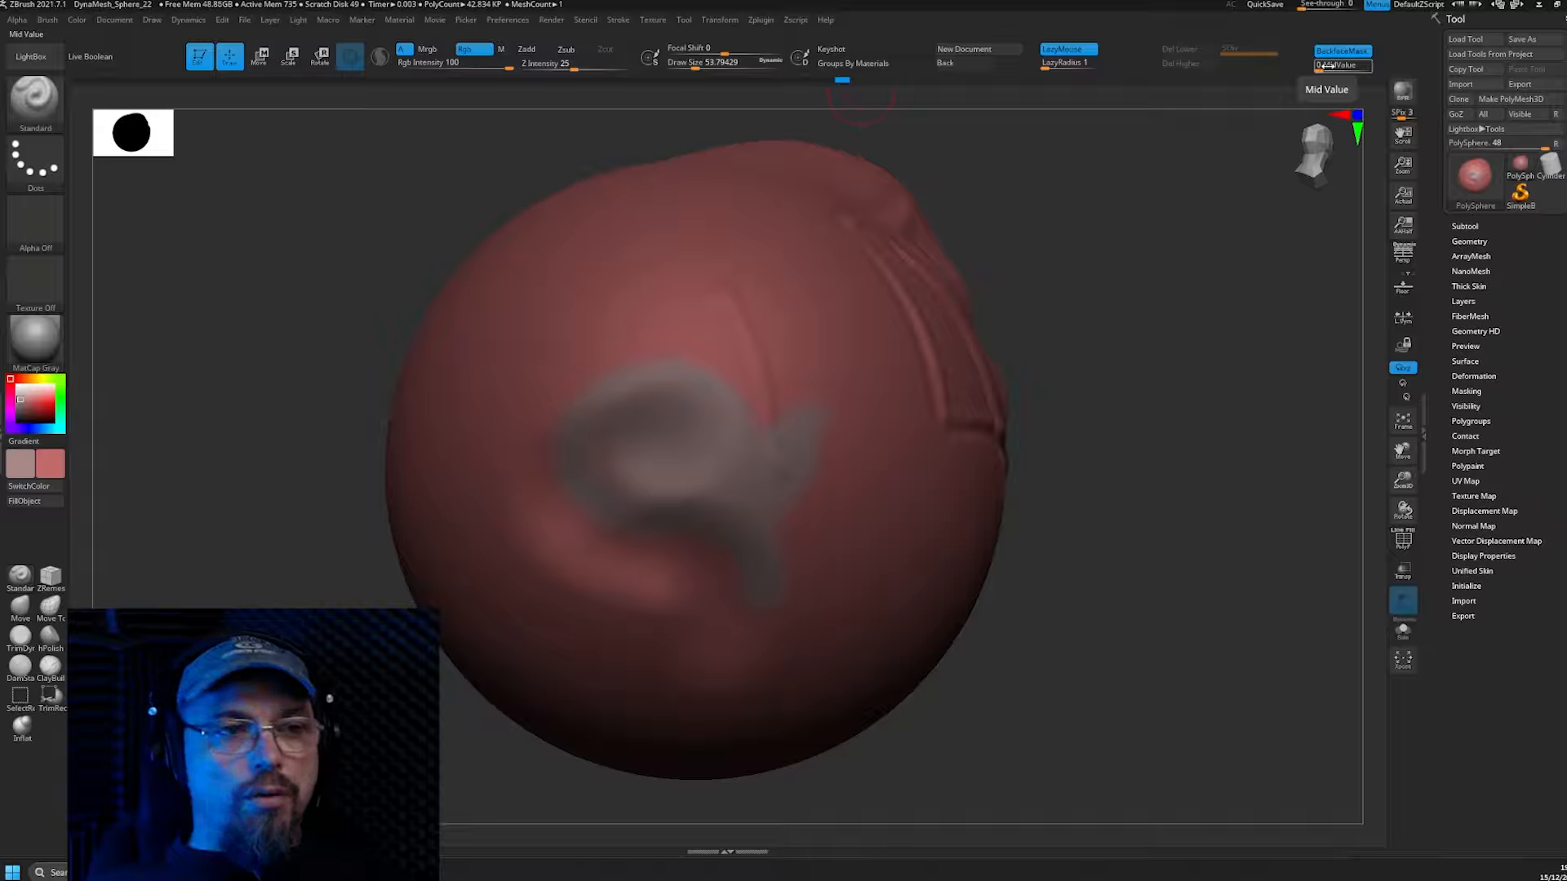
Raise the alpha MidValue and return it to 0.
left_click_drag(1329, 65, 1338, 67)
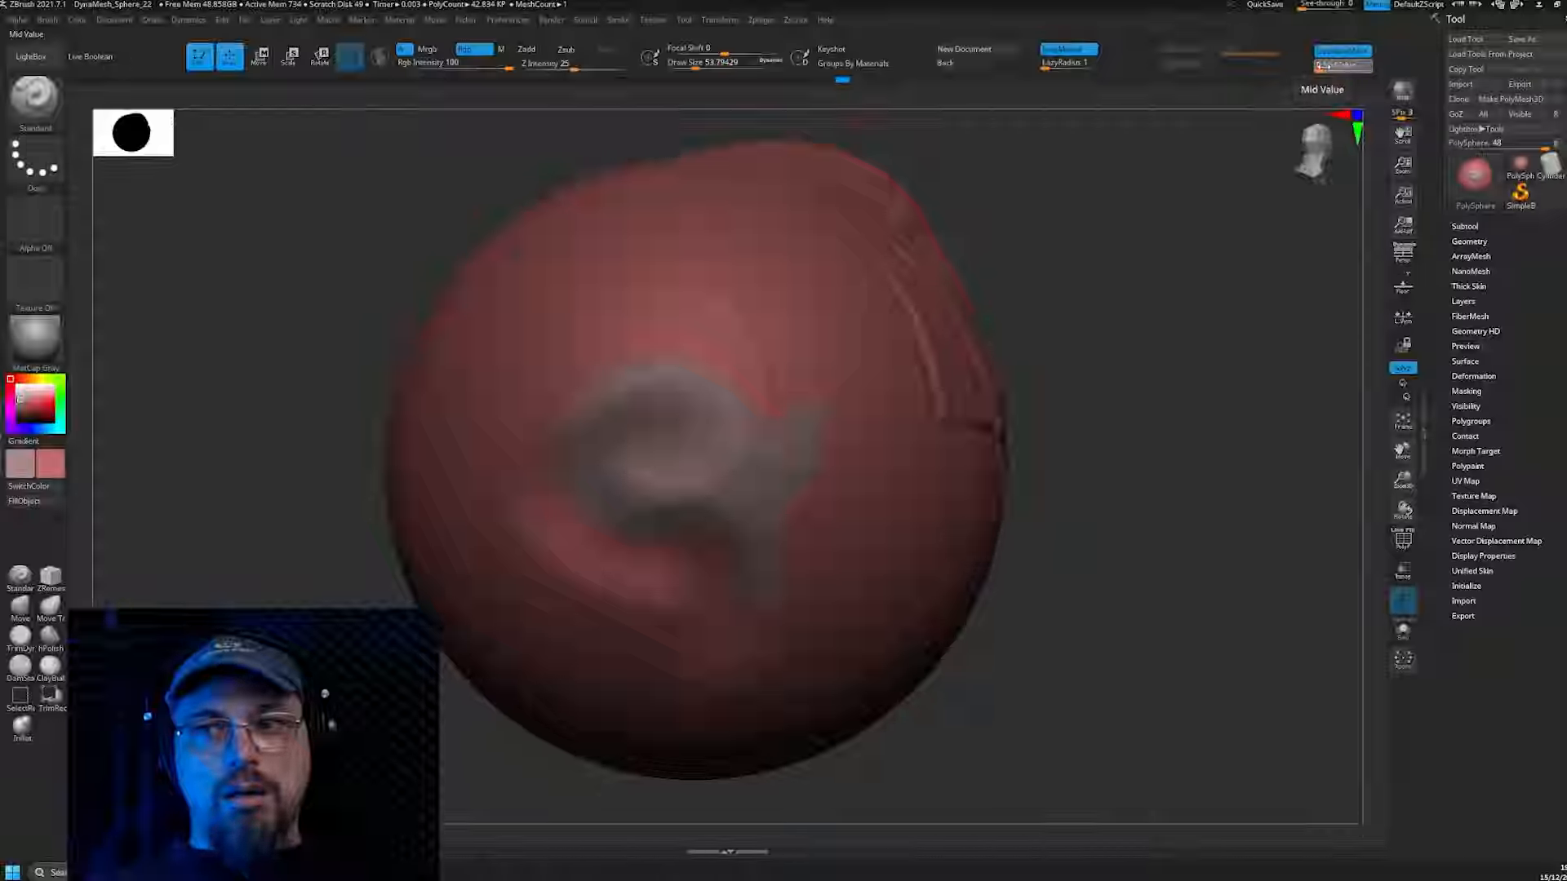
left_click_drag(1322, 67, 1336, 66)
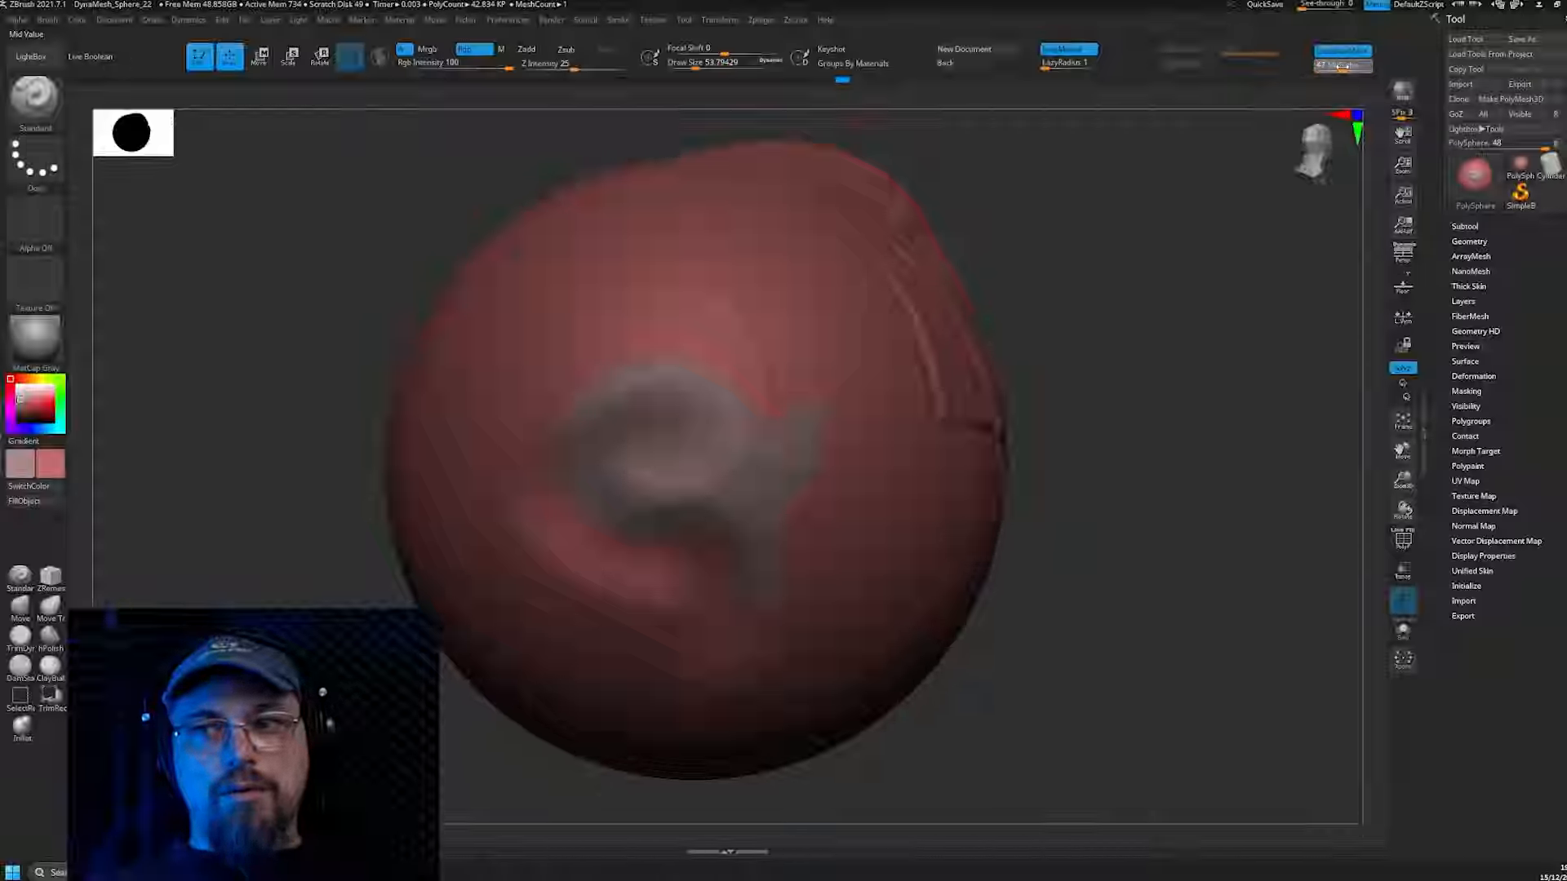
left_click_drag(1341, 68, 1312, 67)
Set the document background to the current red colour.
mouse_move(1232, 245)
left_mouse_down()
mouse_move(1123, 270)
mouse_move(1102, 256)
mouse_move(1095, 315)
mouse_move(1113, 255)
mouse_move(1195, 321)
left_mouse_up()
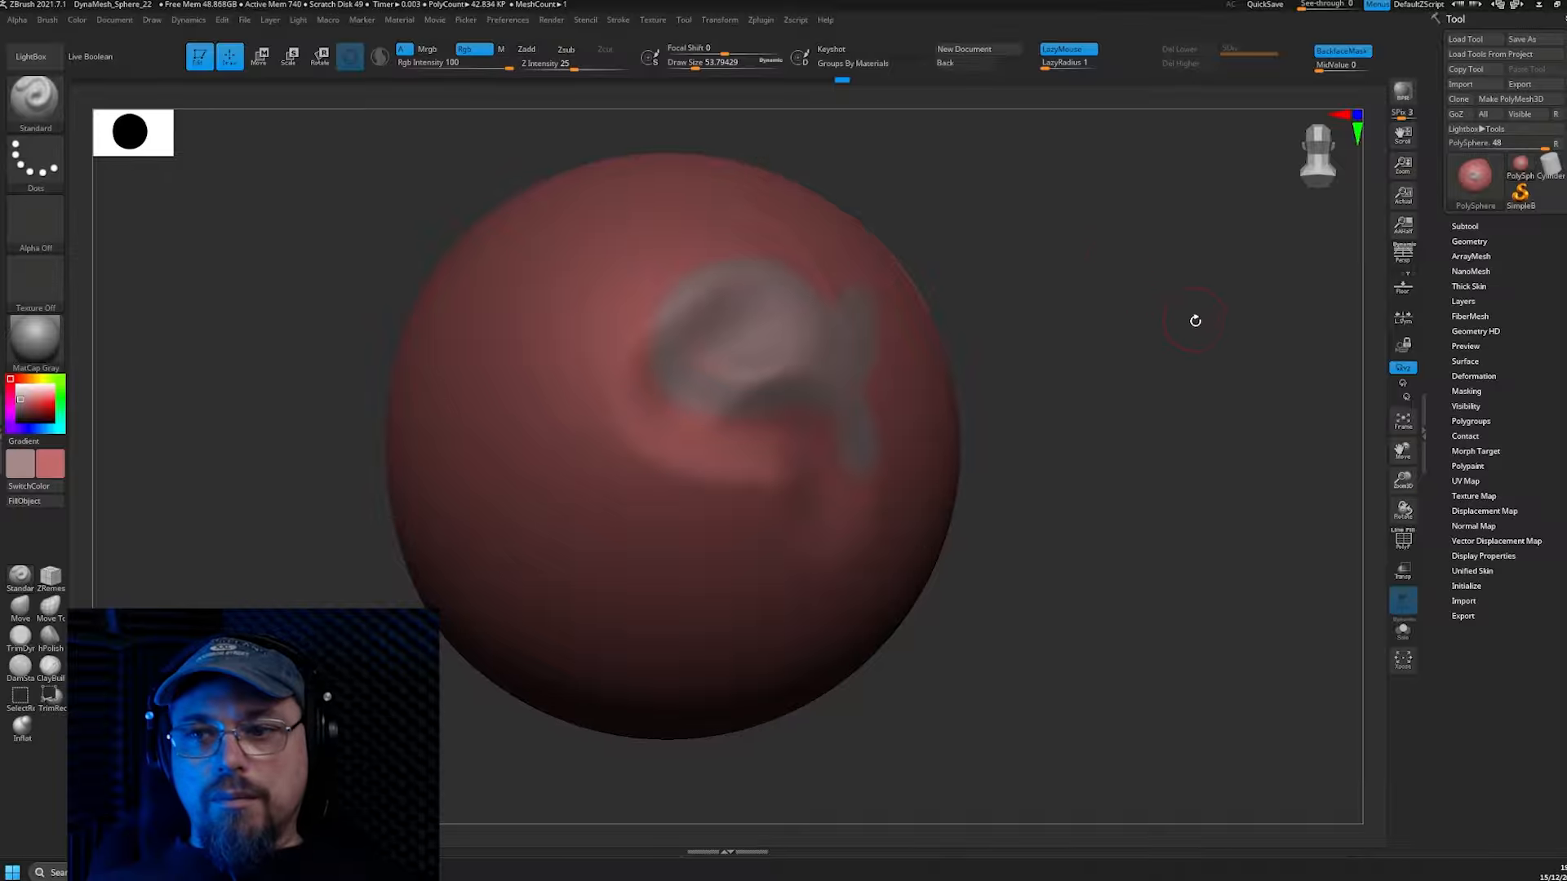
left_click_drag(1075, 369, 1195, 384, "alt")
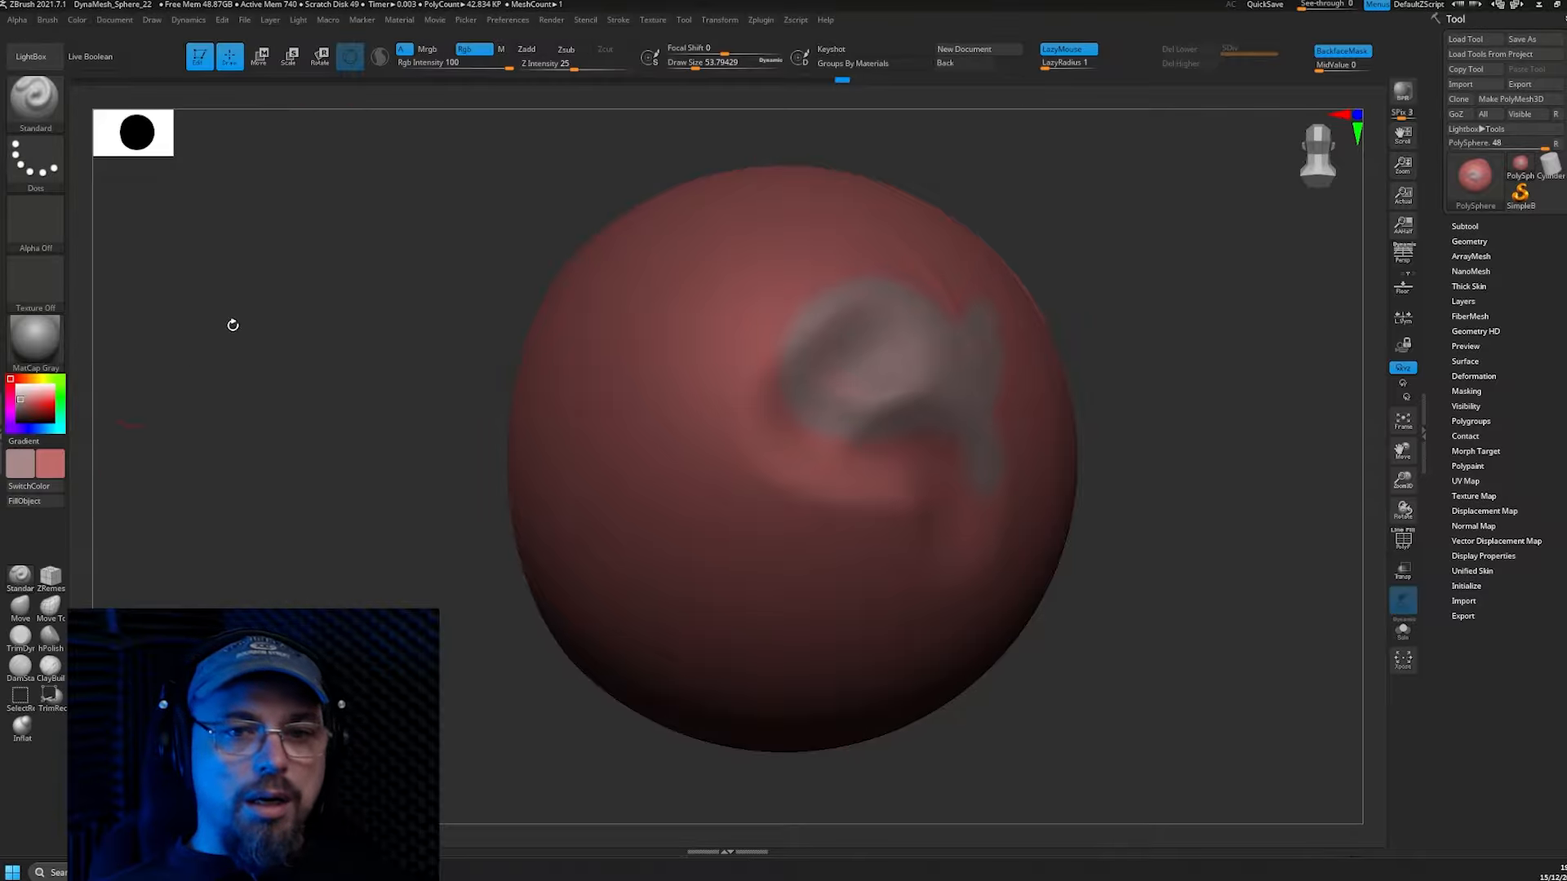
left_click(966, 64)
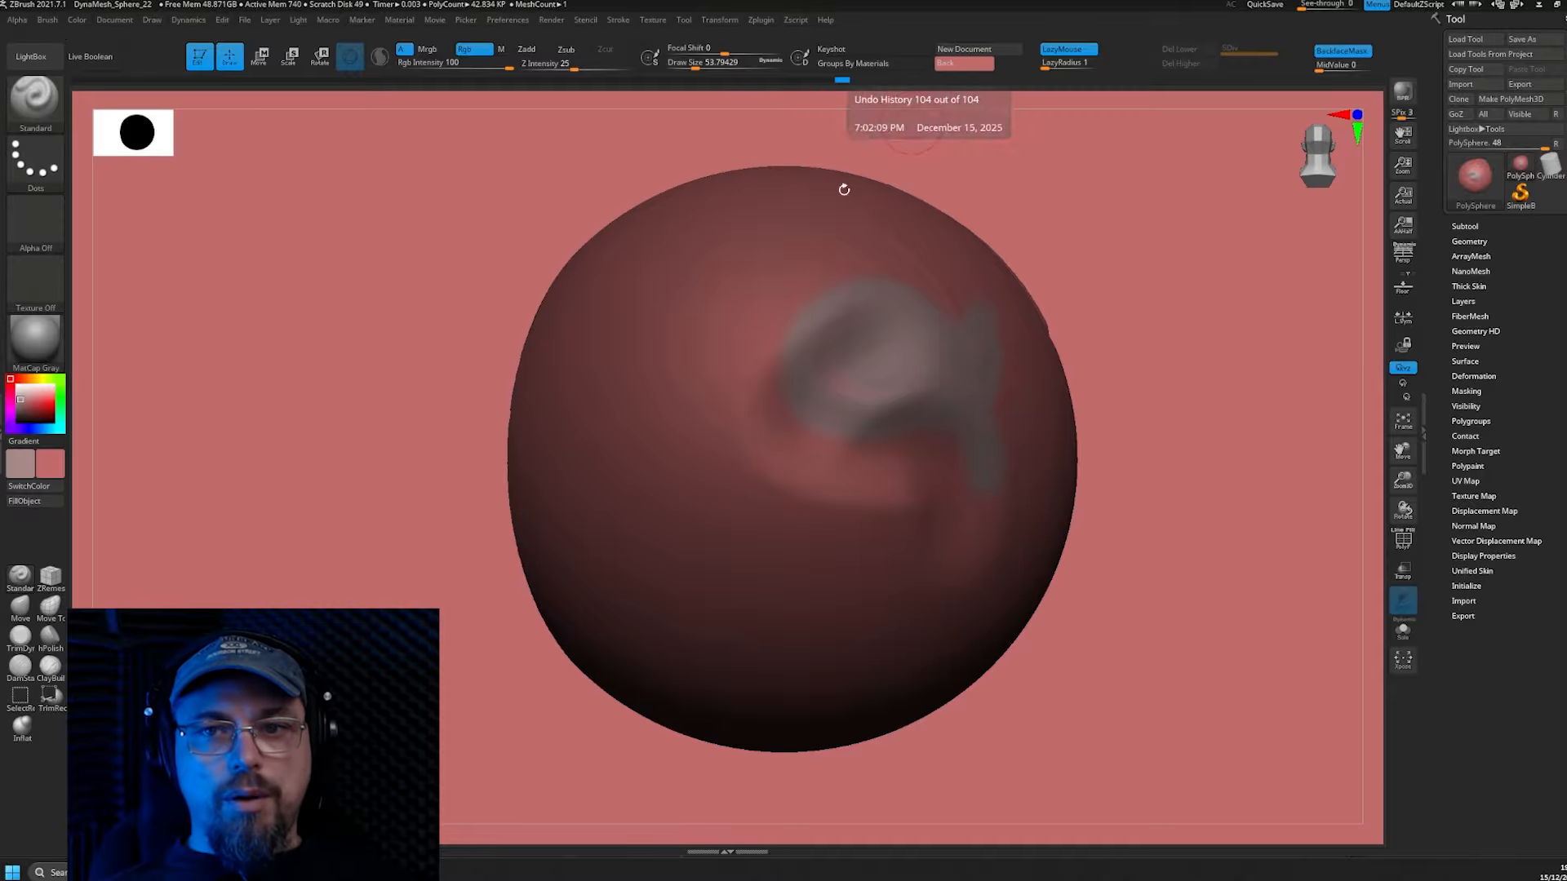
left_click_drag(294, 402, 306, 421)
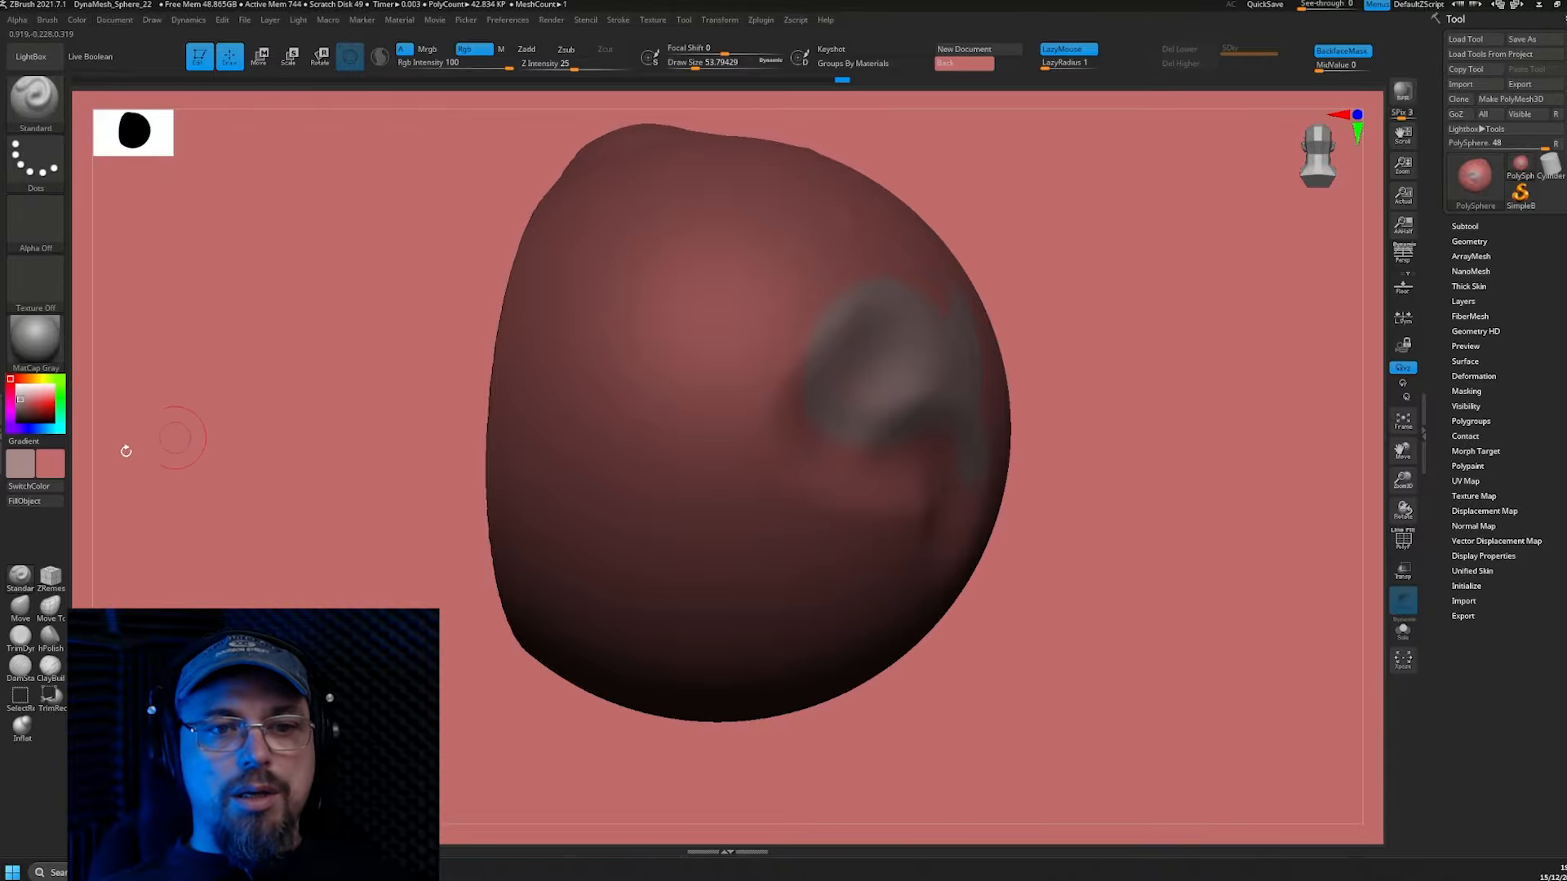
Swap the two paint colours and set the document background to the greyish-pink colour.
left_click(31, 487)
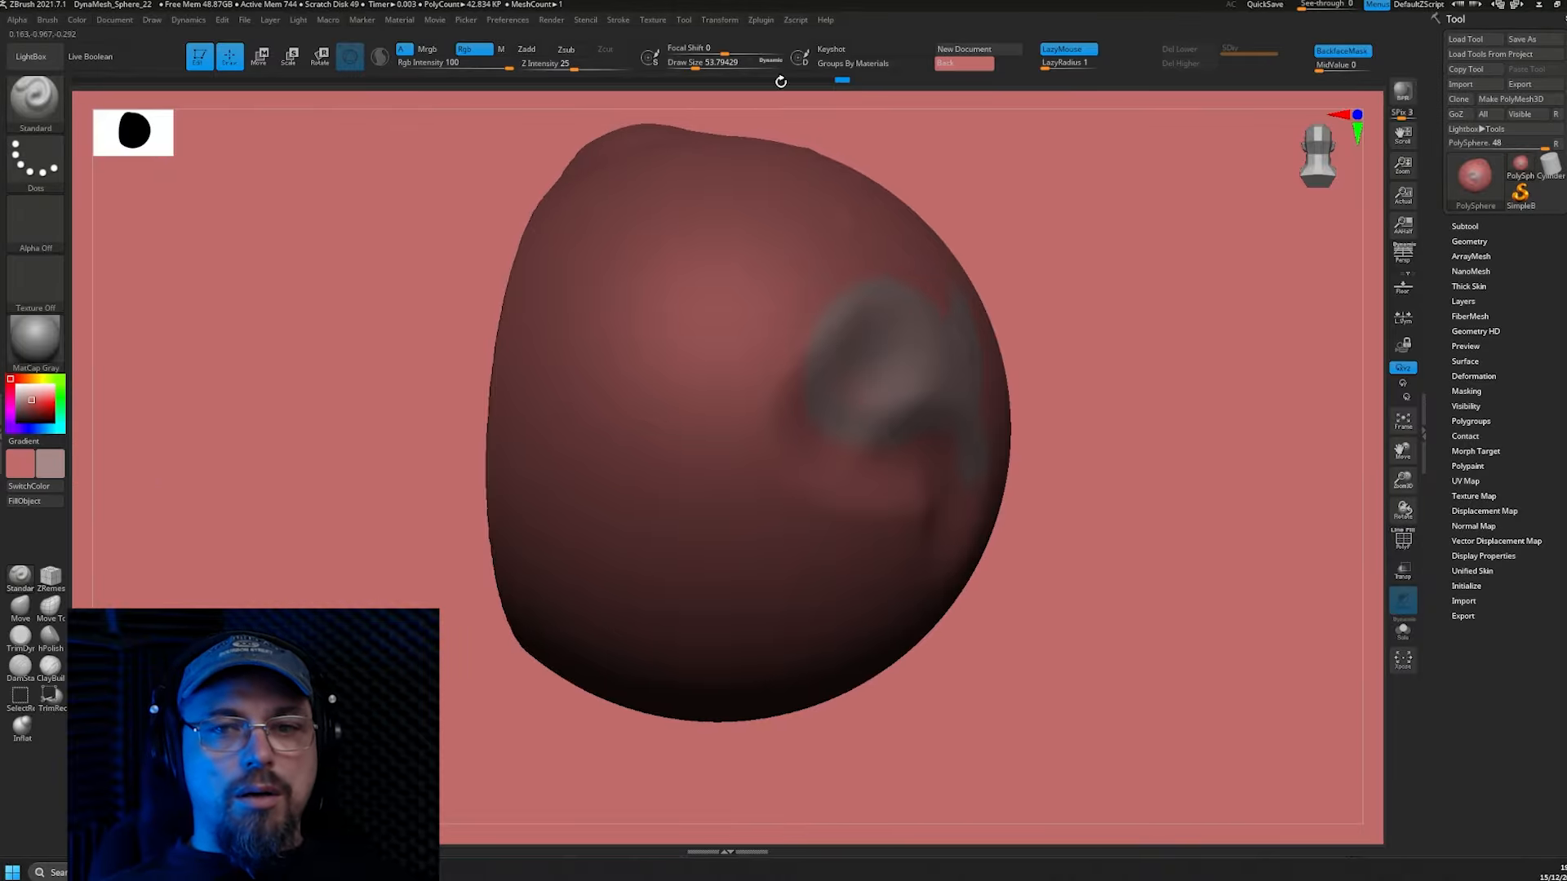
left_click(966, 64)
left_click_drag(1062, 242, 1004, 327)
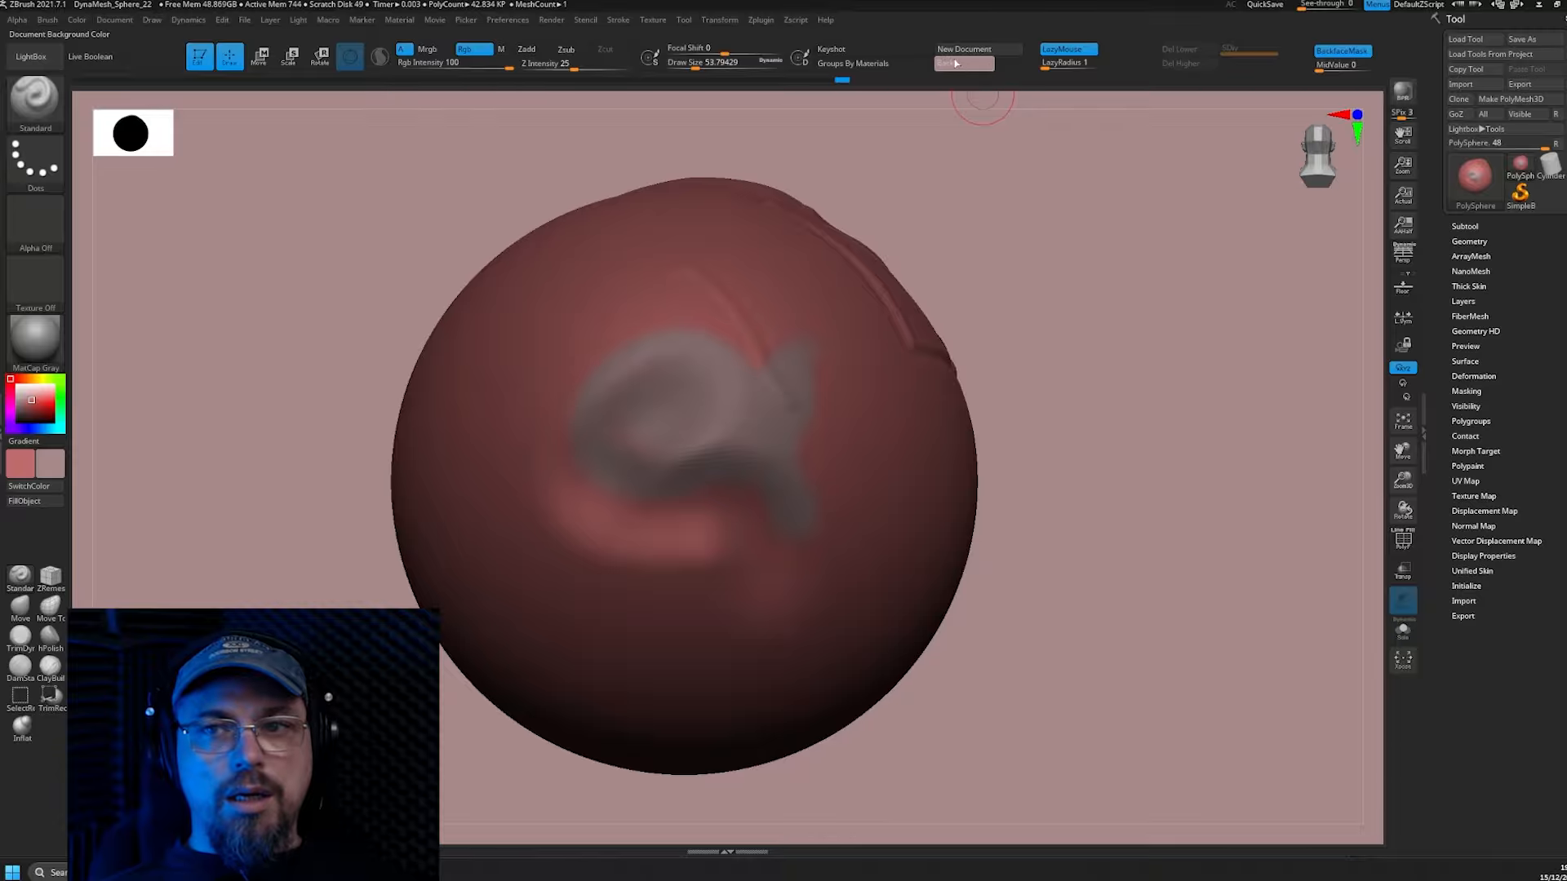
left_click_drag(1000, 195, 1011, 224)
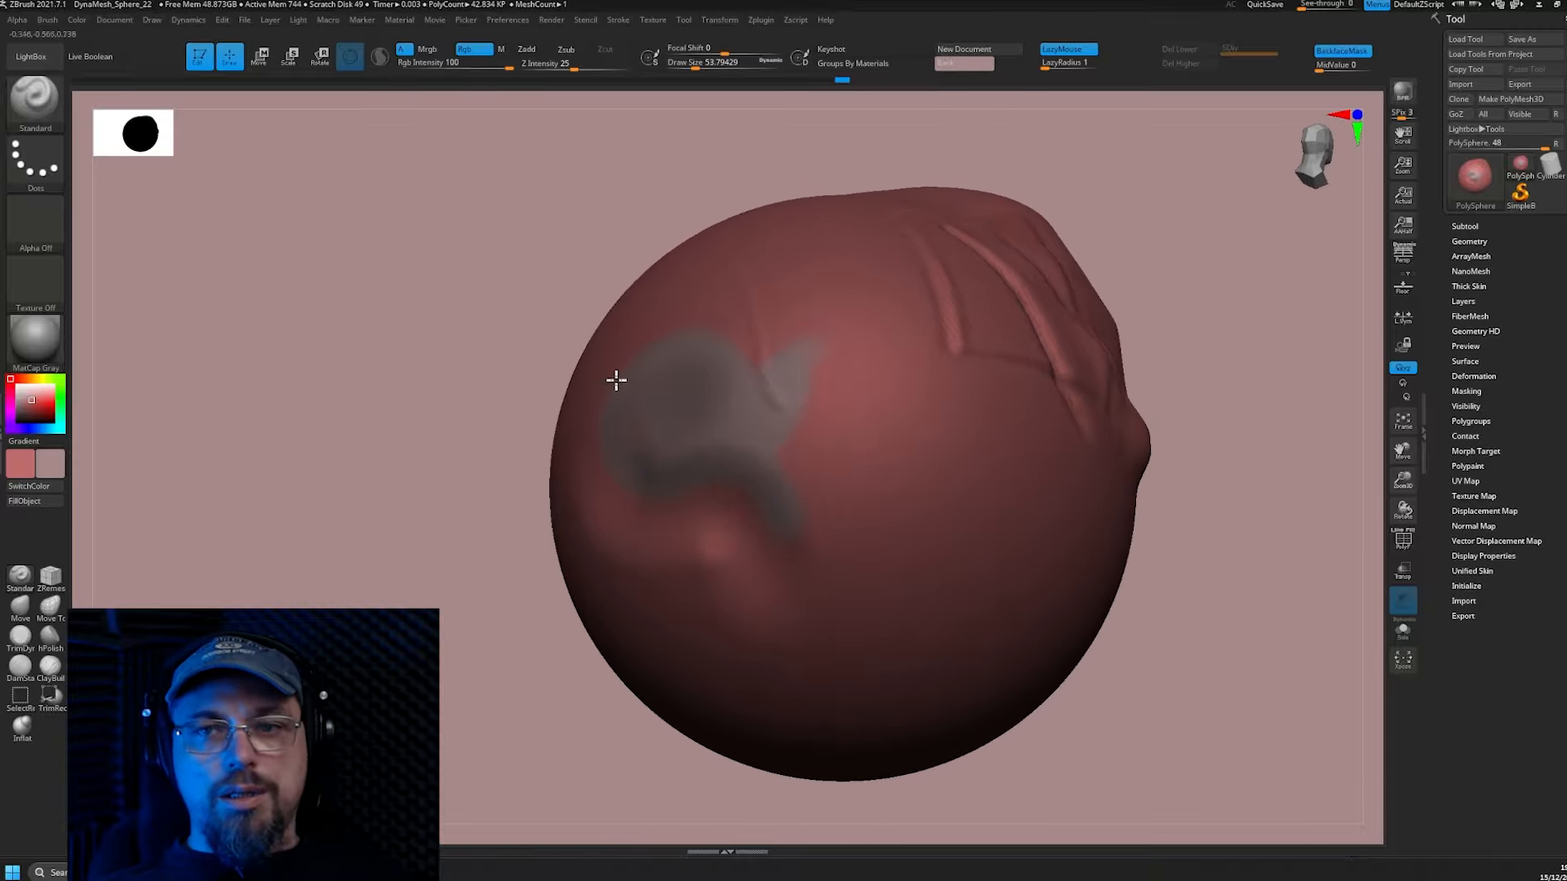
mouse_move(339, 306)
left_mouse_down()
mouse_move(738, 290)
mouse_move(1018, 304)
mouse_move(944, 340)
mouse_move(1012, 350)
left_mouse_up()
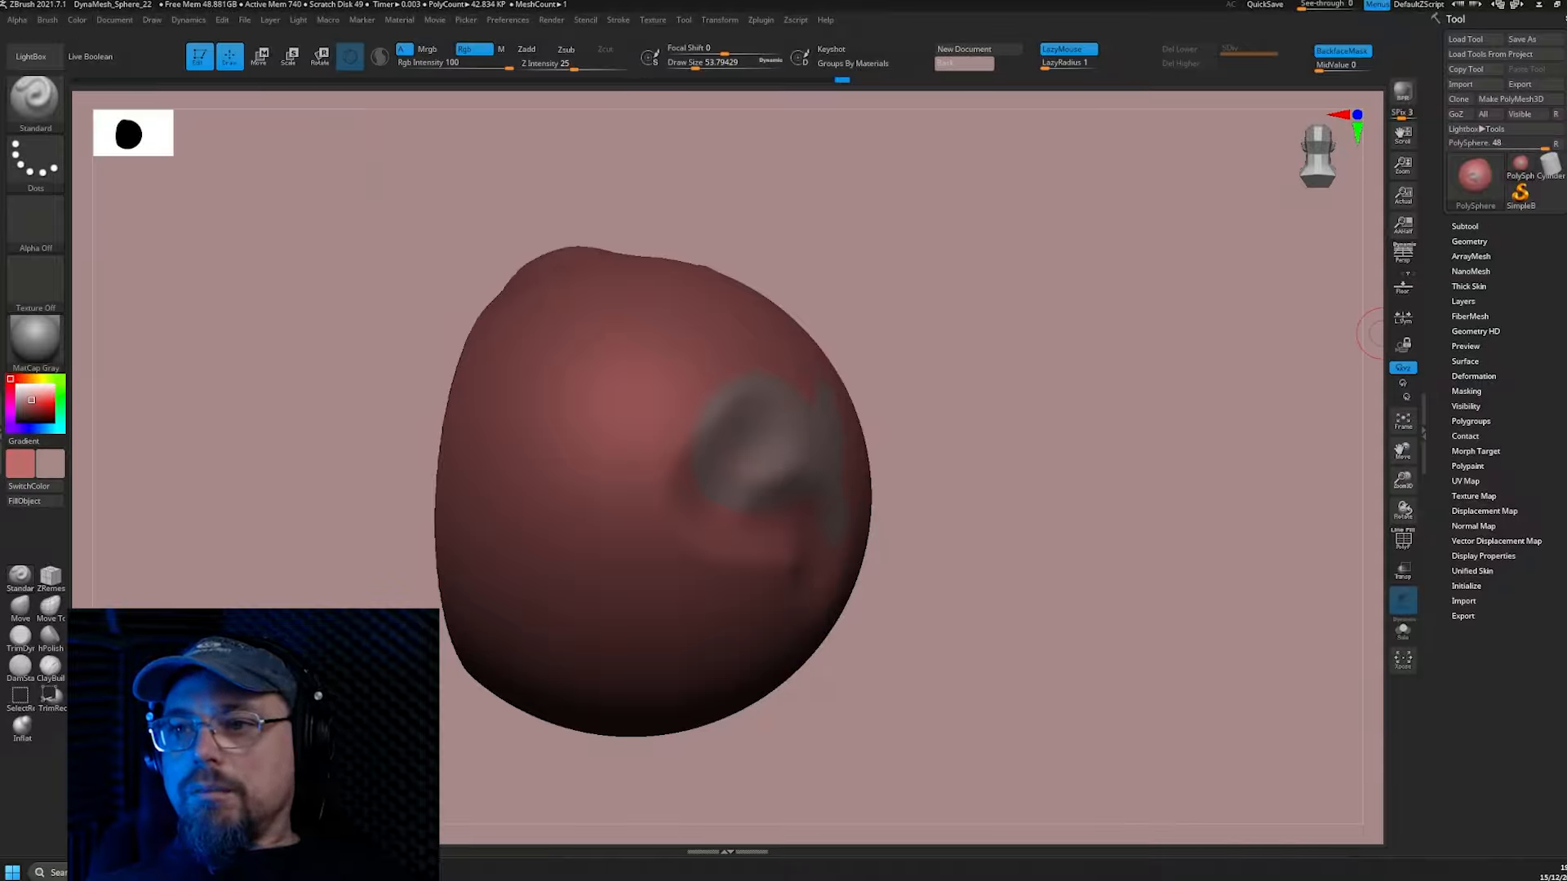
Collapse the Tool palette's contents and expand them again.
left_click(1456, 18)
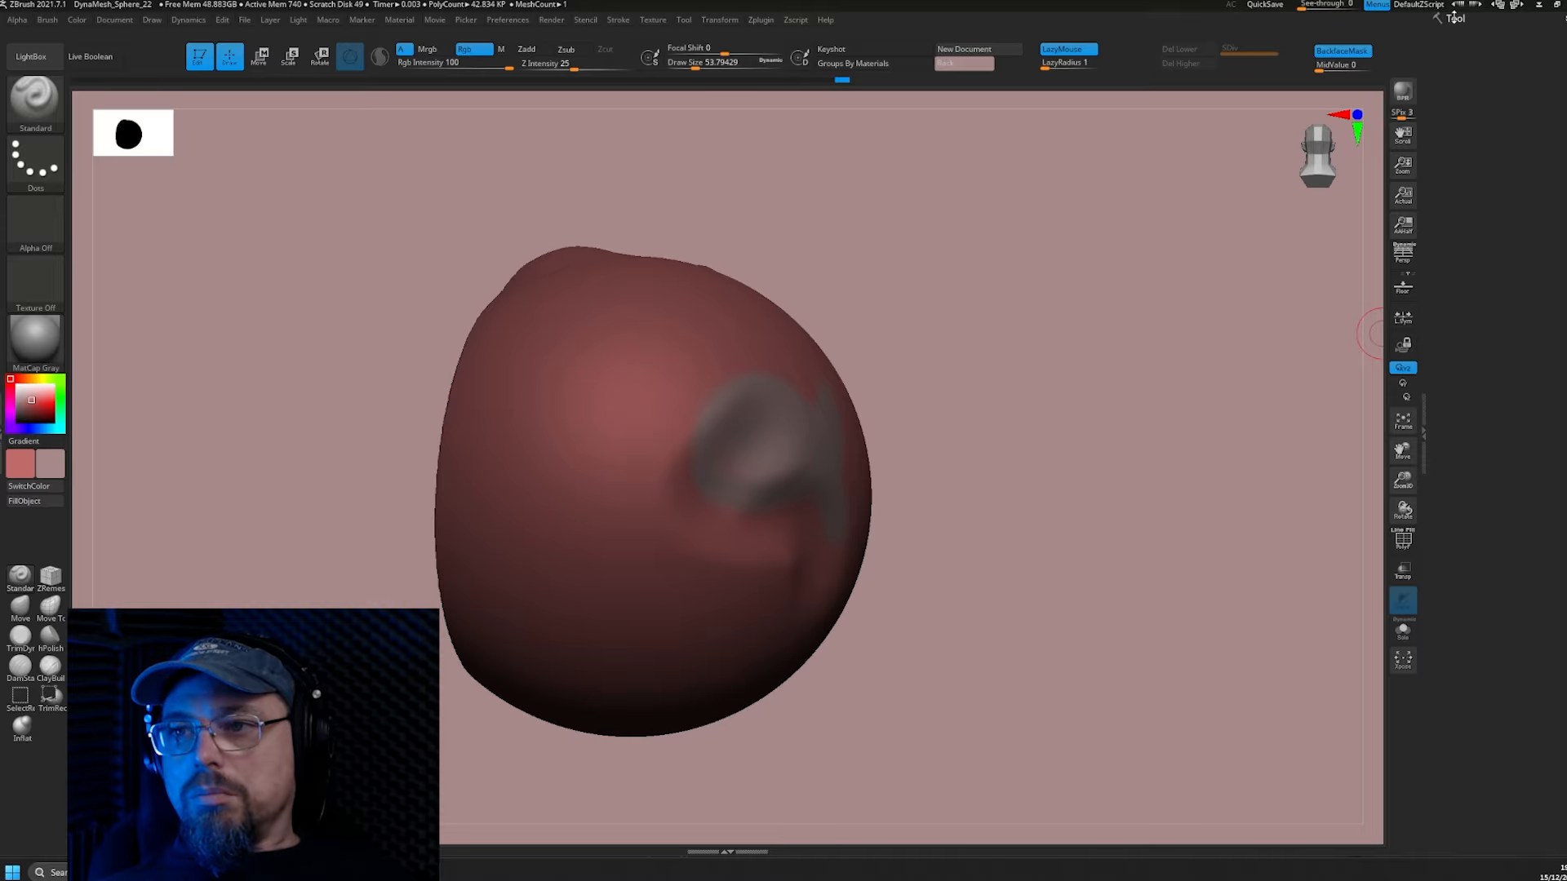
left_click(1455, 18)
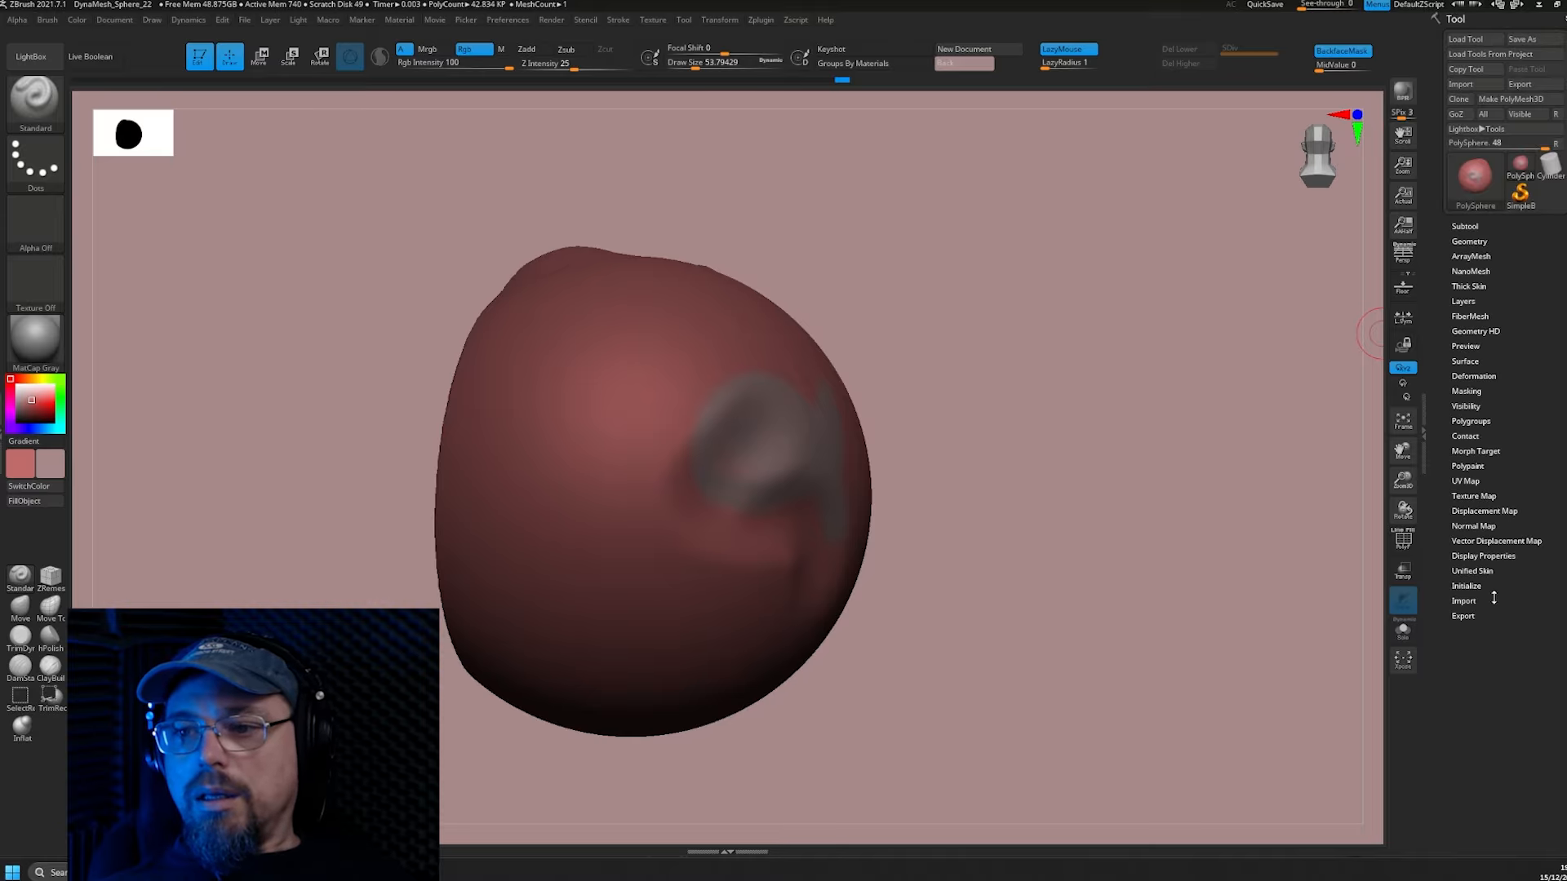
left_click_drag(1137, 451, 237, 491)
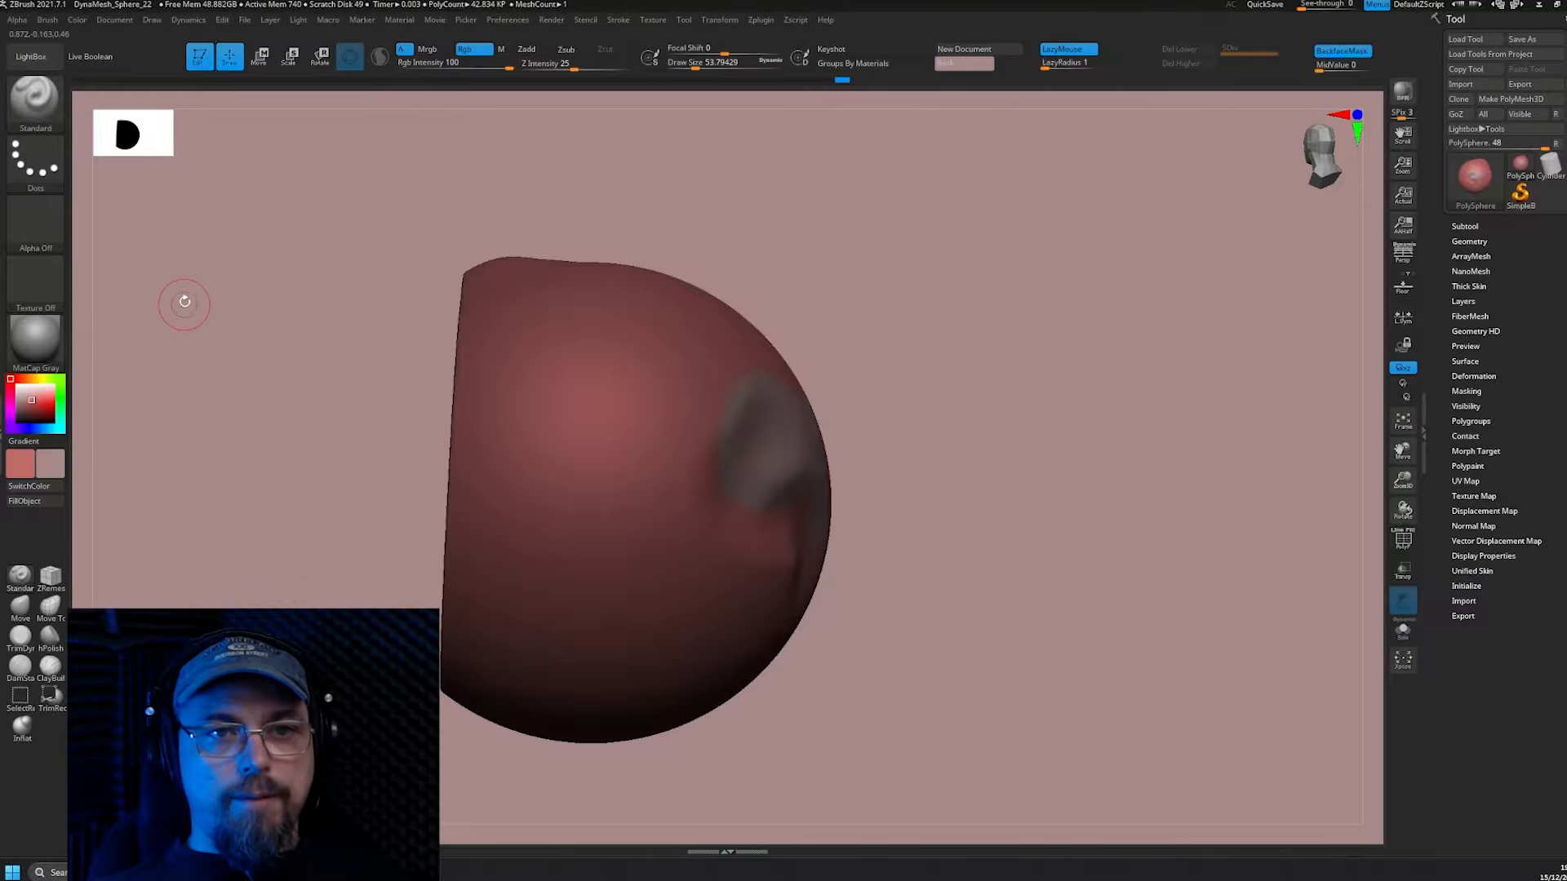